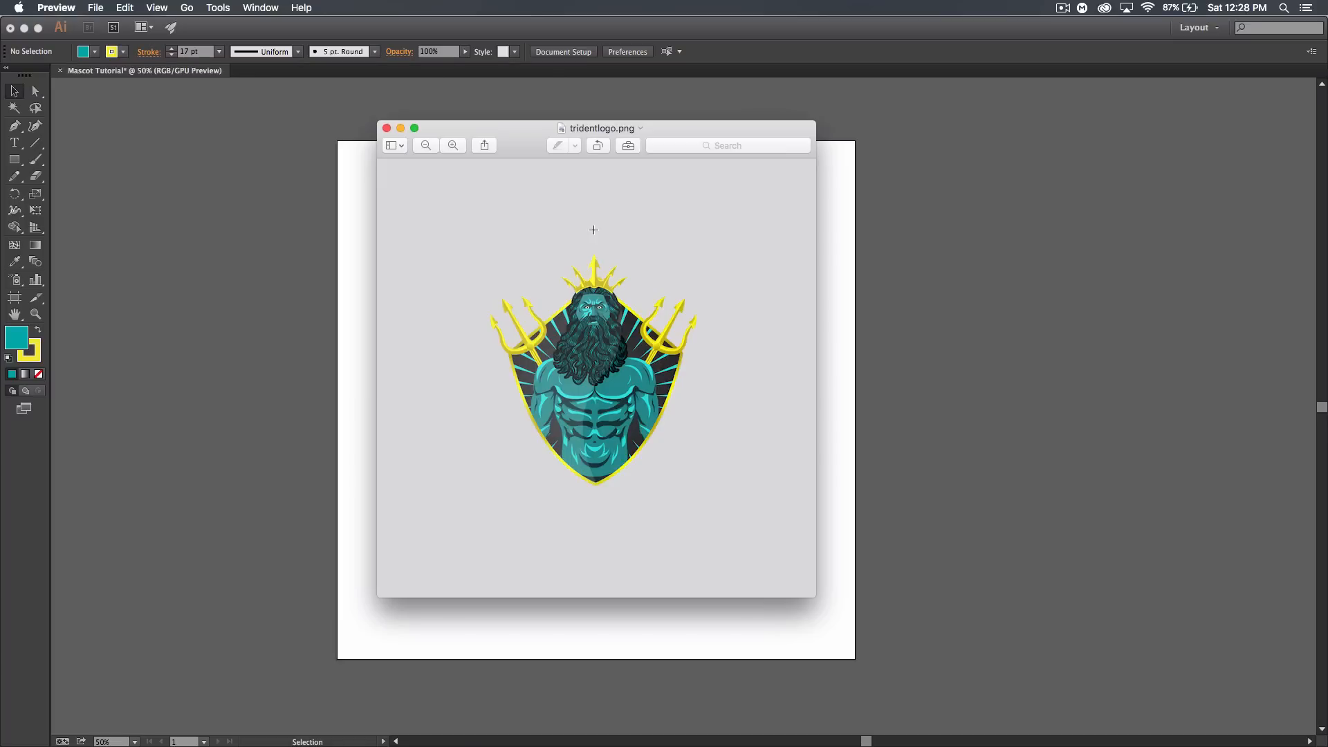
- Set the finished logo preview aside and review the reference images upperbodymodel.jpg, UpperFace.png and uppertrident.jpeg in Finder's Desktop folder
drag(678, 122, 0, 142)
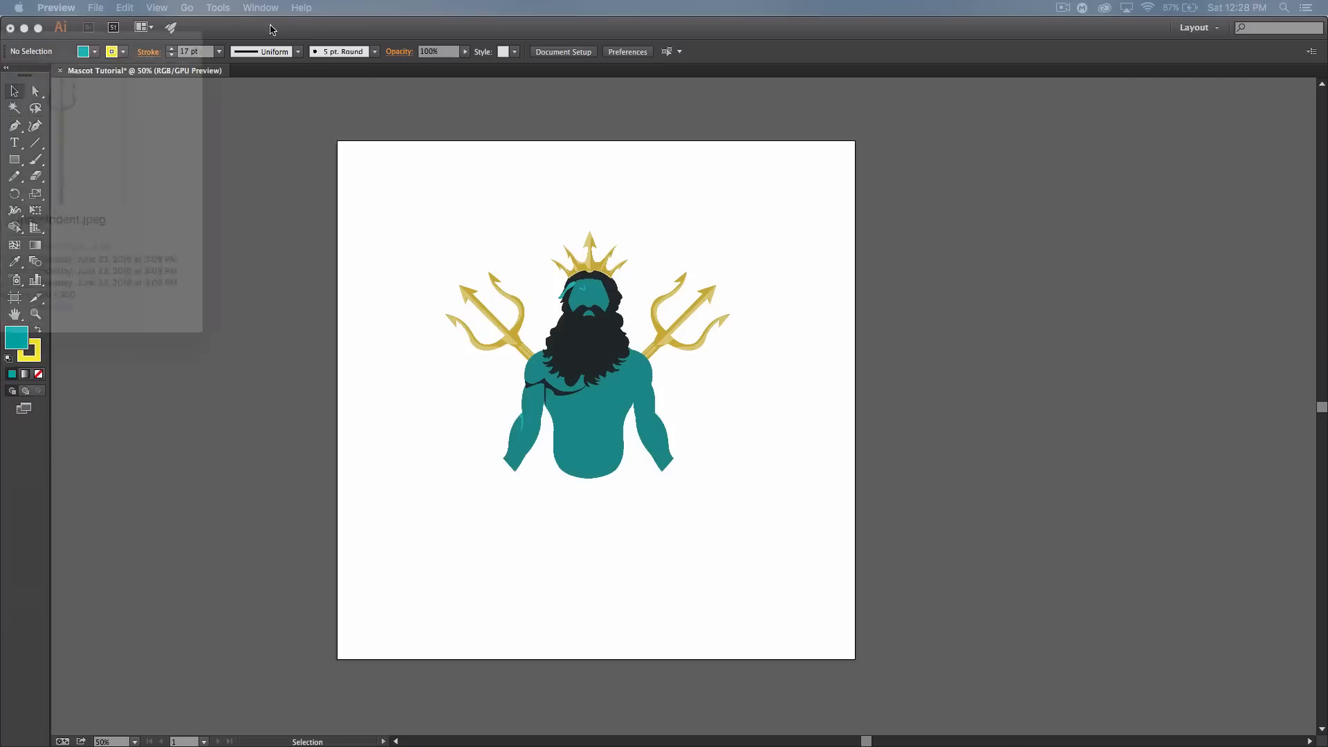
key(super+Tab)
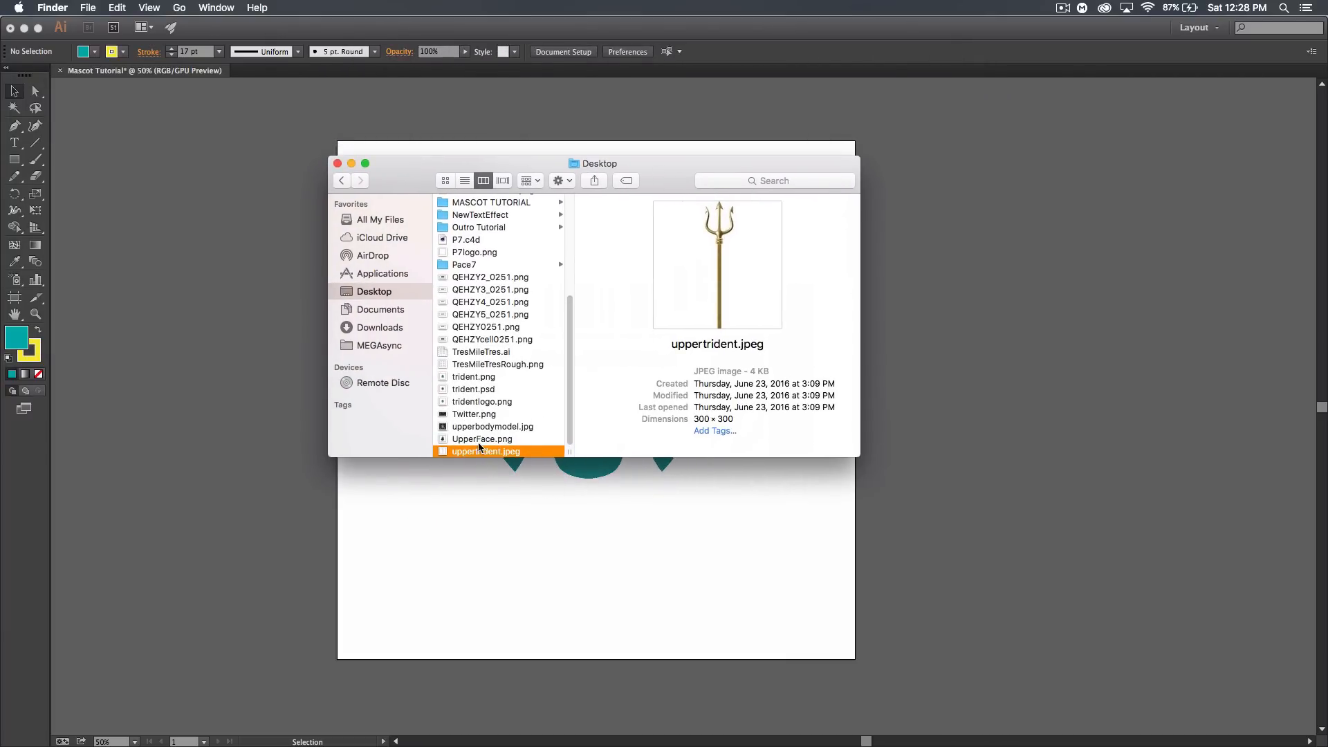
click(469, 440)
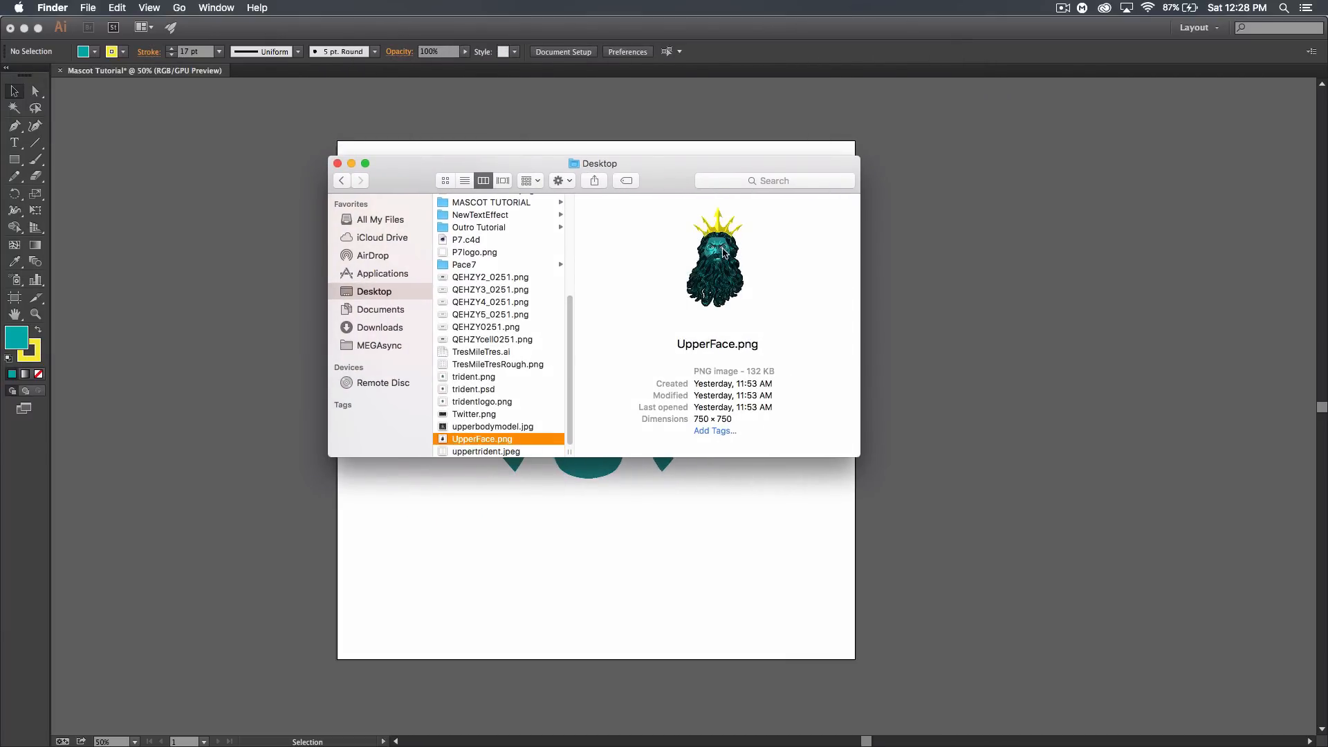
click(498, 427)
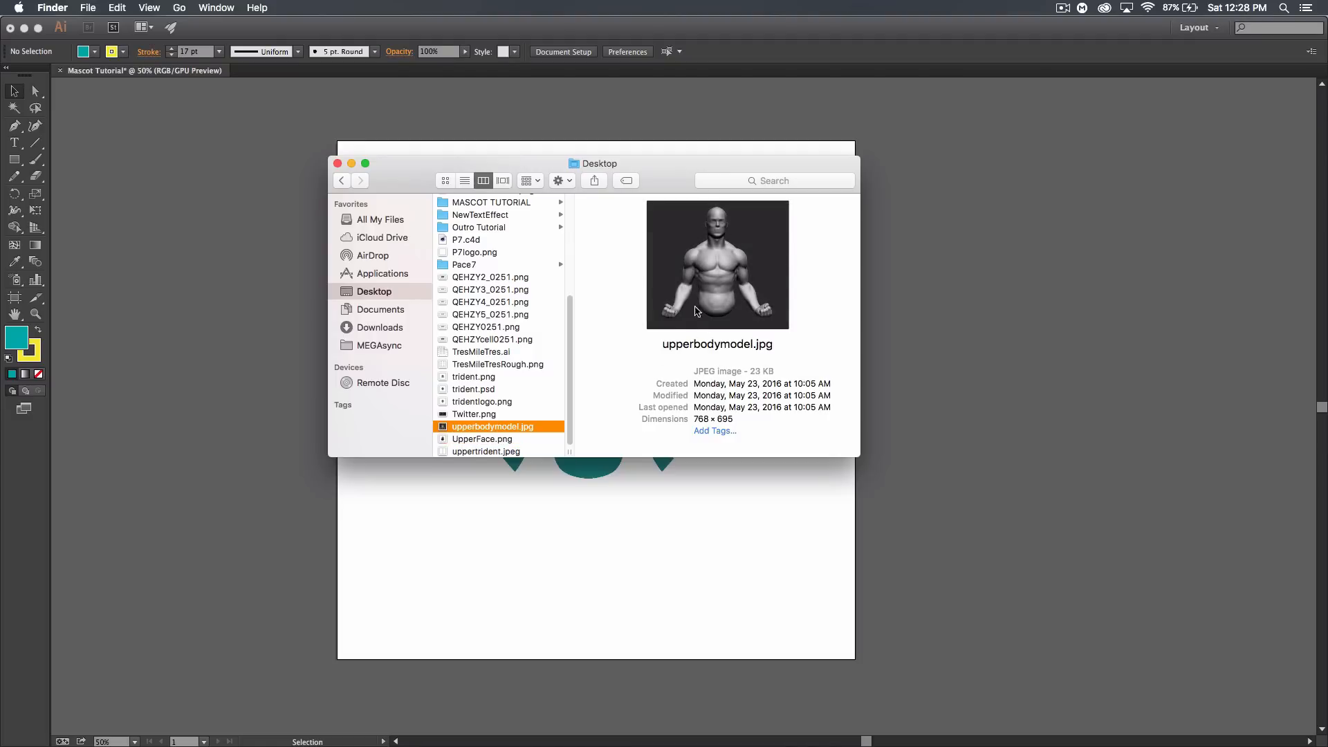
click(478, 438)
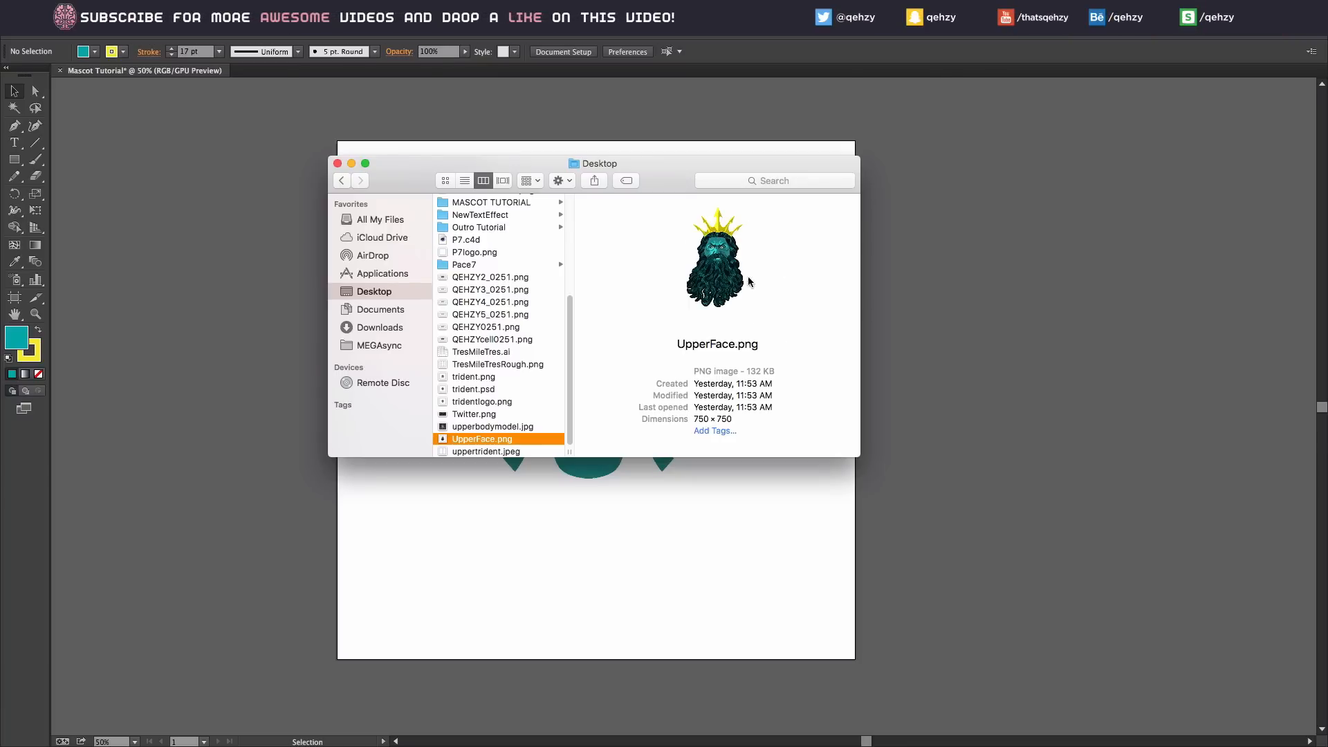
click(485, 425)
click(480, 438)
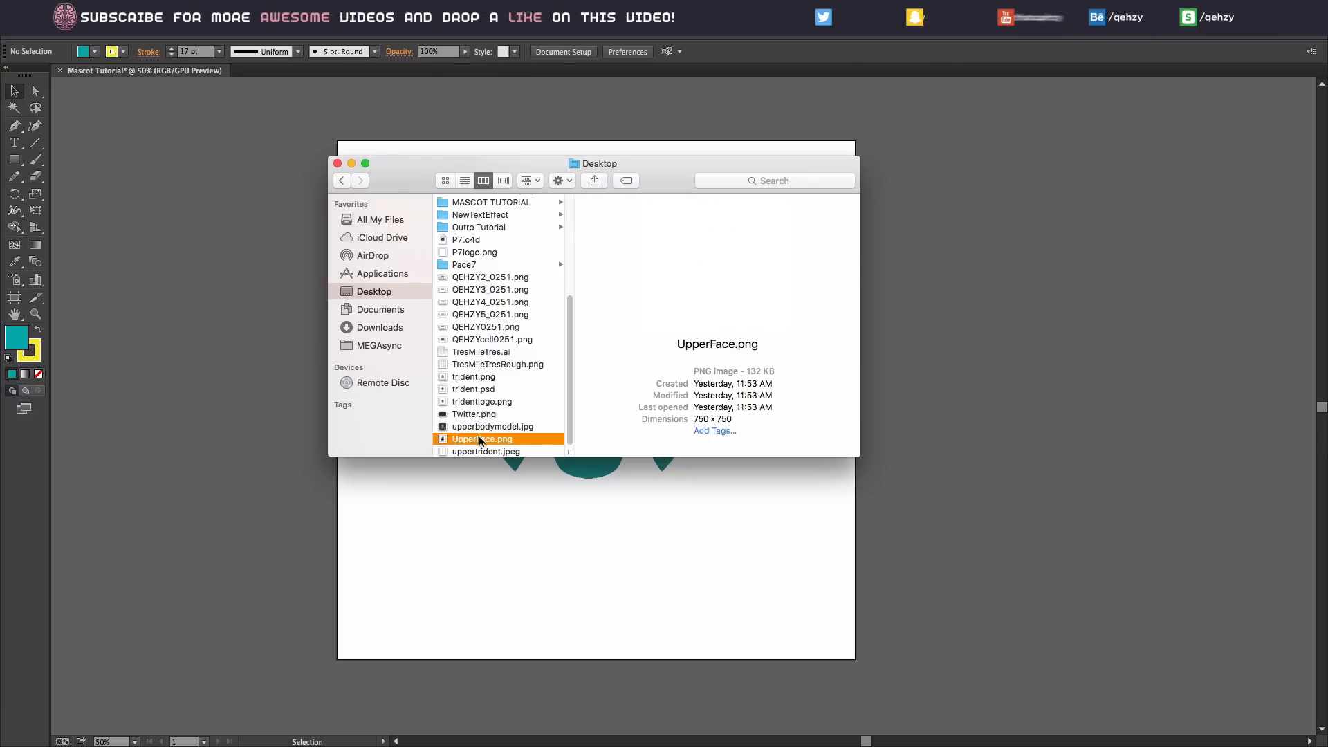
click(481, 450)
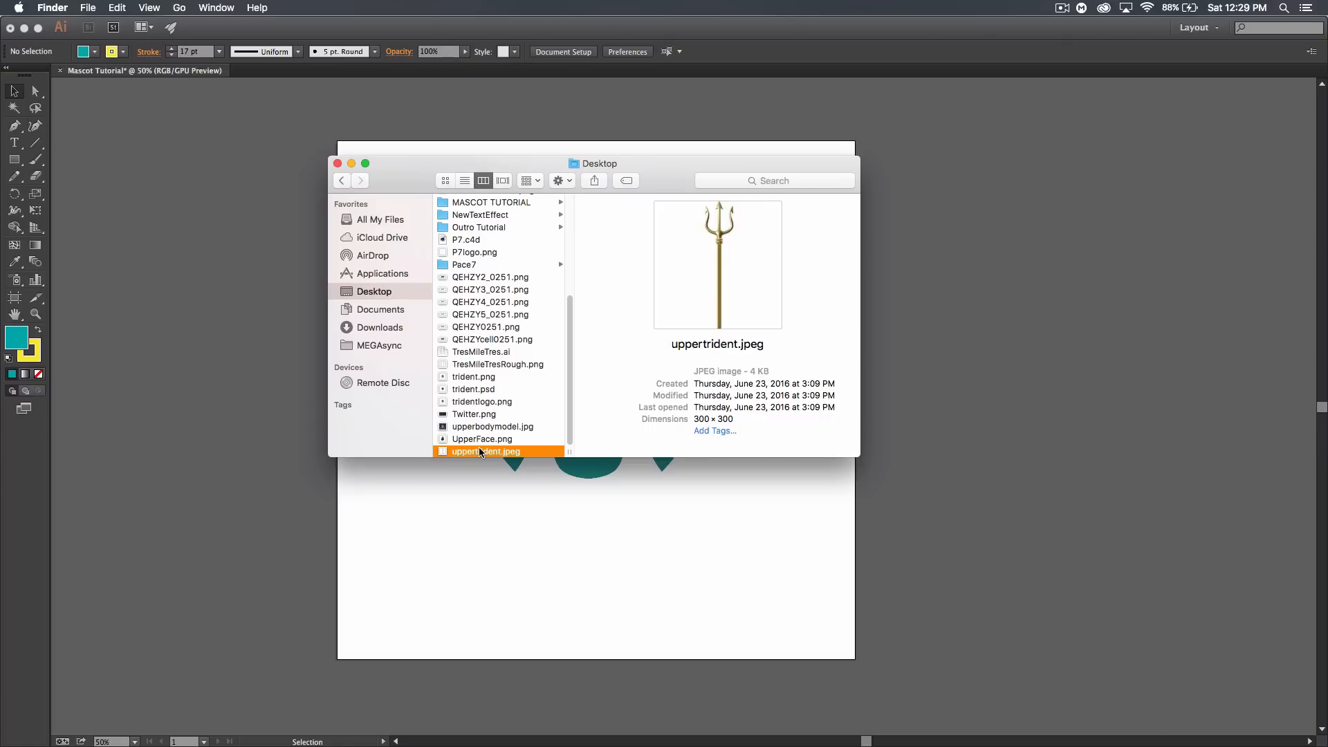
click(482, 439)
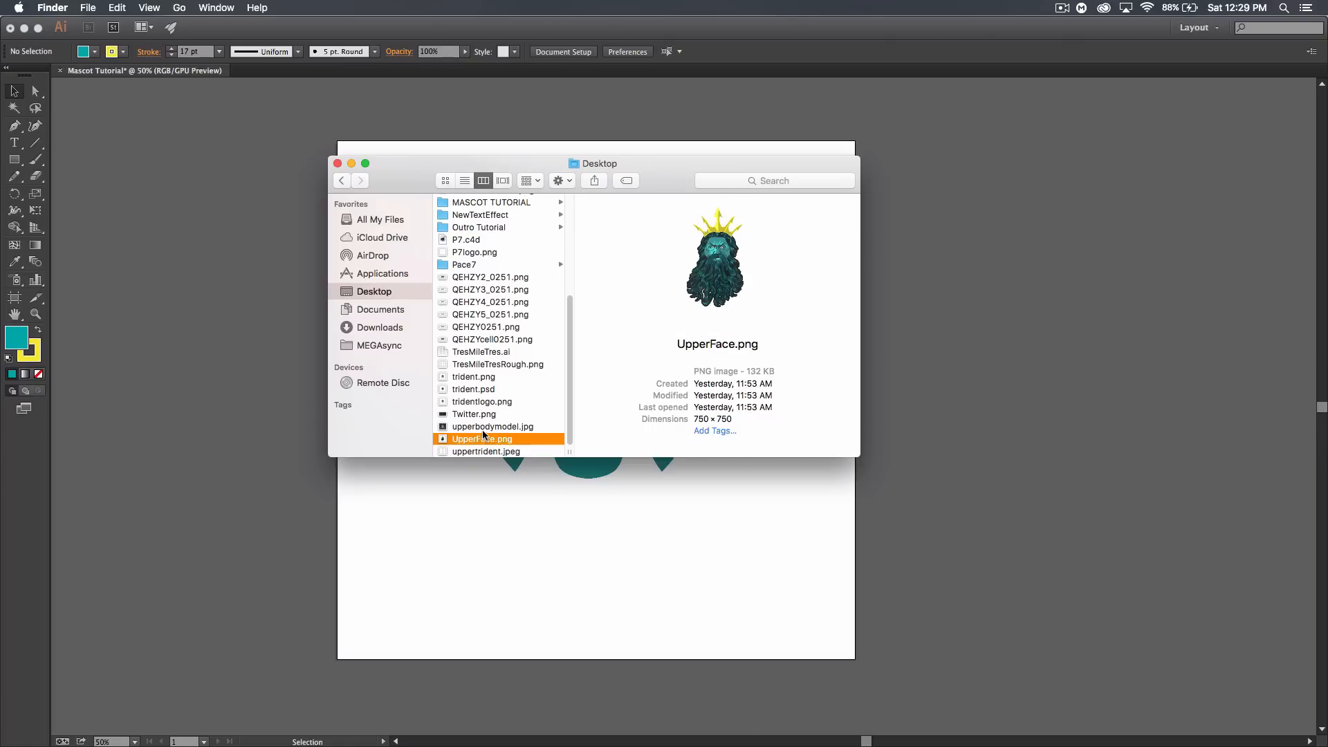
click(482, 427)
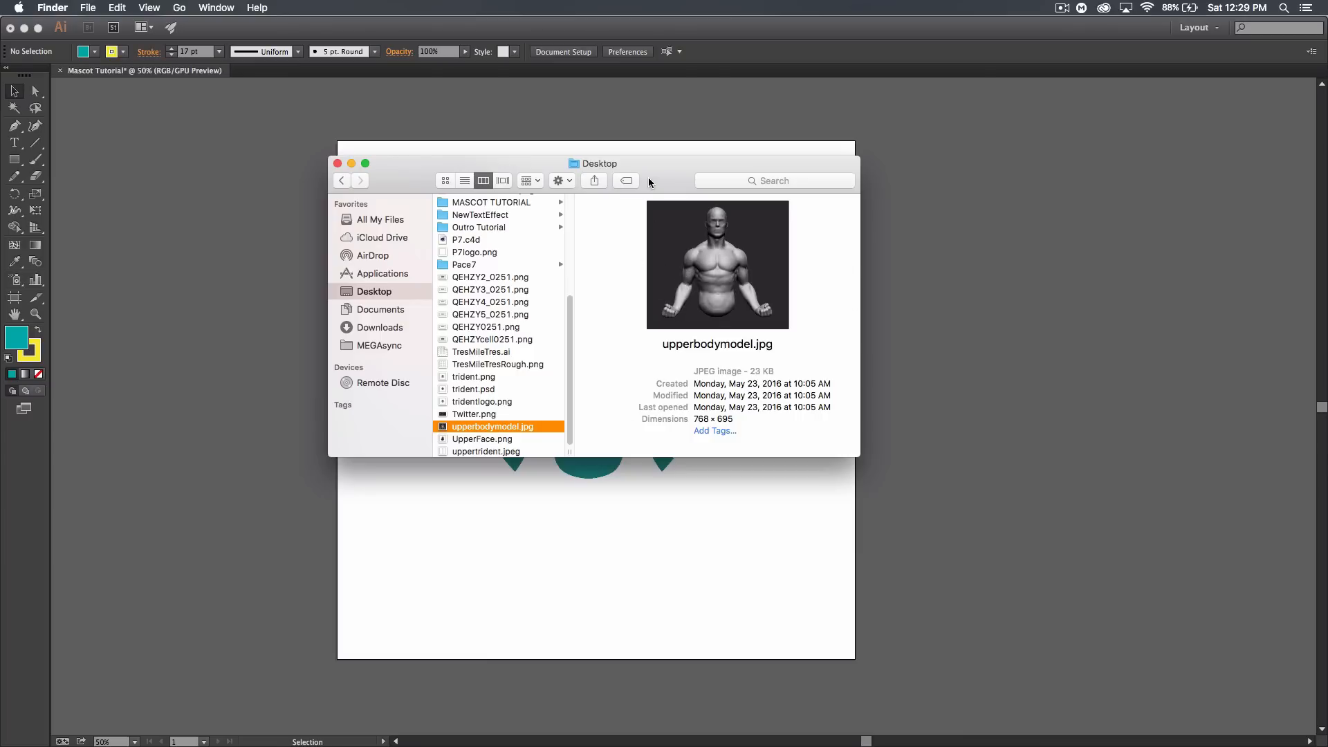
key(super+w)
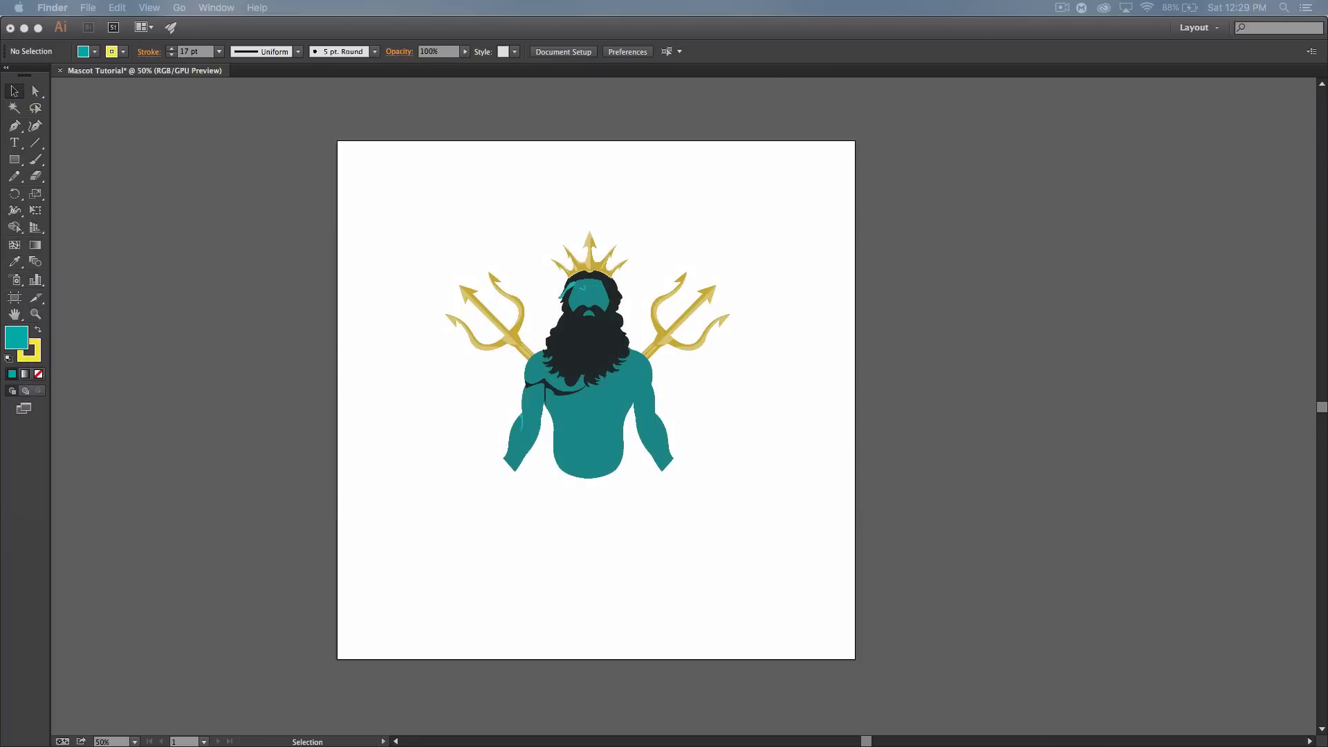
- In Illustrator, create a new 1500 × 1500 px document in RGB mode with High (300 ppi) raster effects
click(242, 27)
click(121, 8)
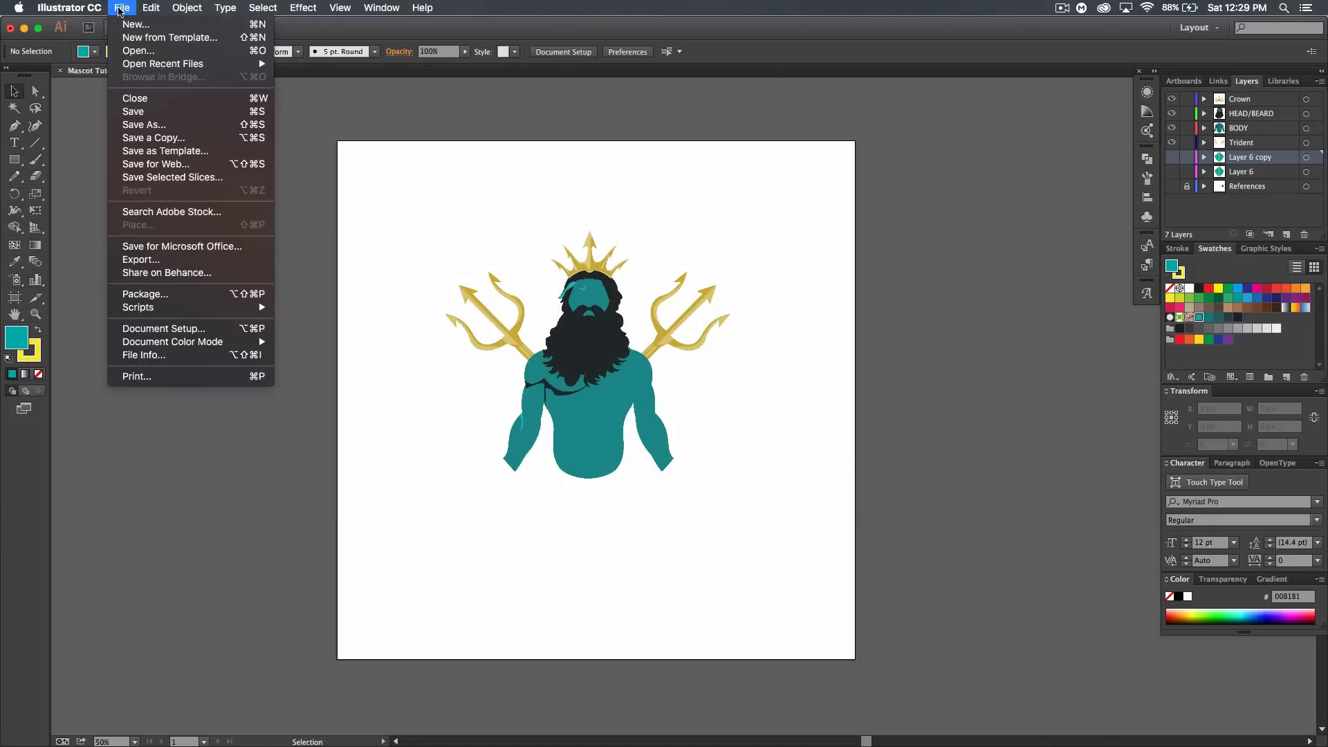
click(357, 127)
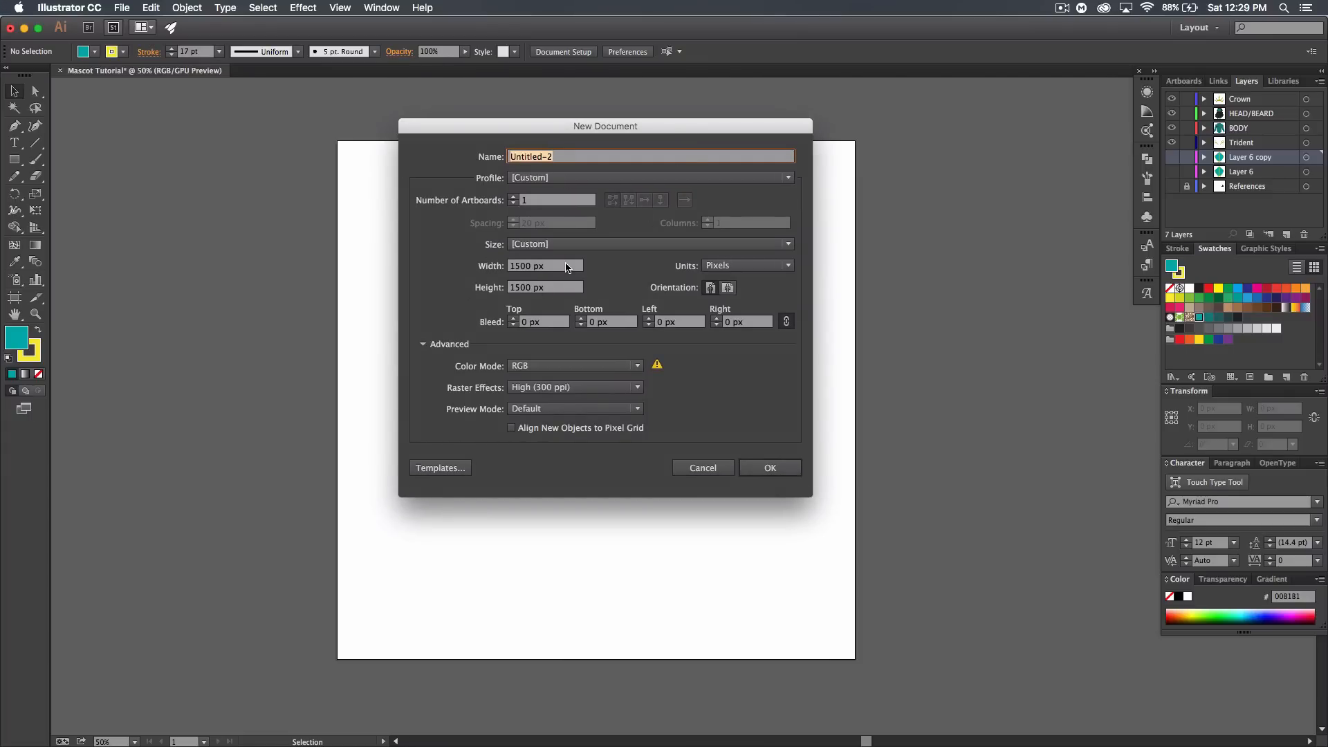
click(780, 469)
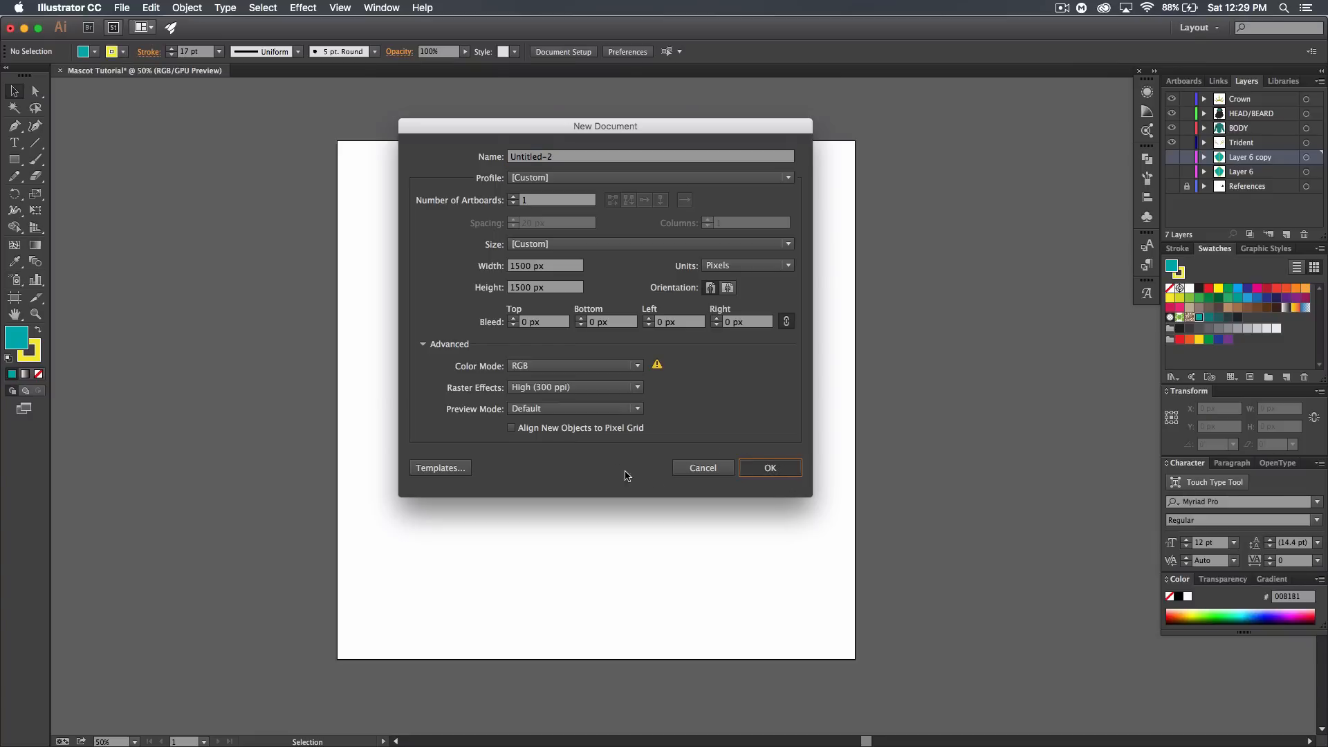
click(775, 476)
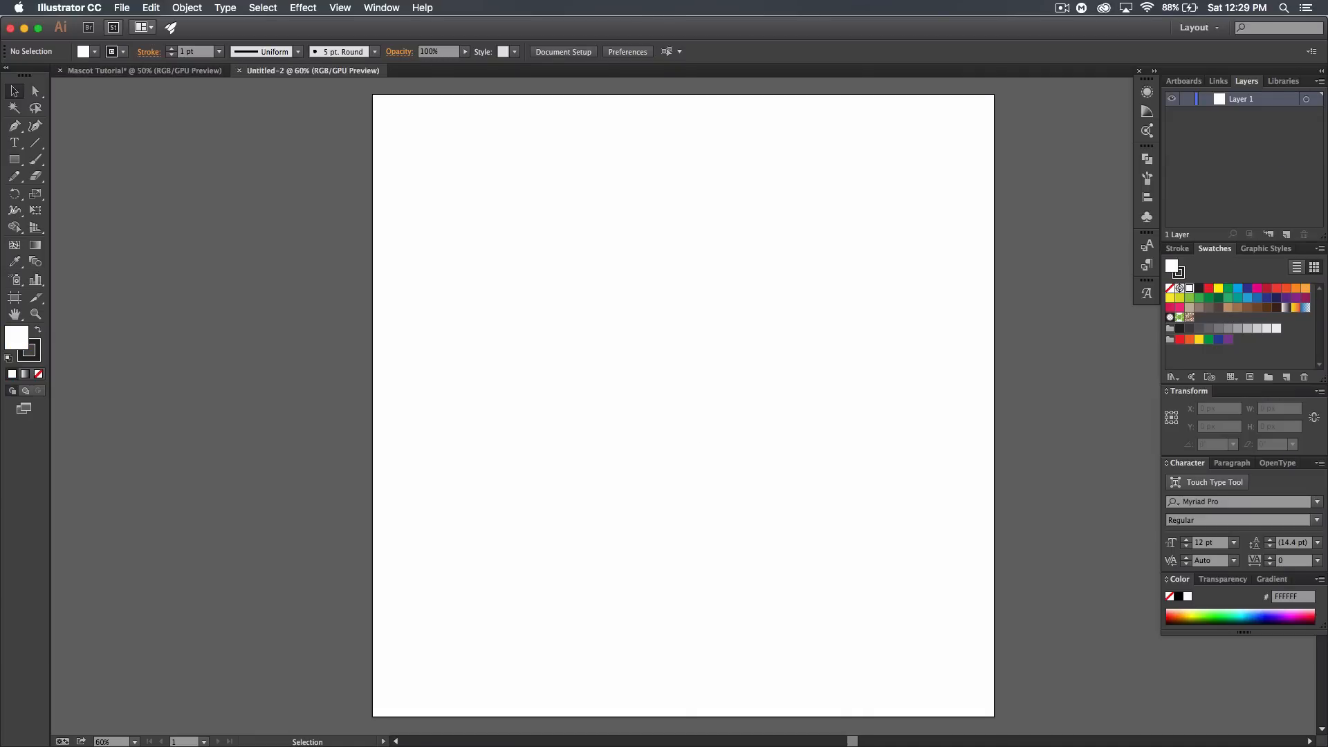
- Bring uppertrident.jpeg, upperbodymodel.jpg and UpperFace.png from Finder into the new document, arranged side by side with the trident about 659 px wide
drag(845, 134, 691, 186)
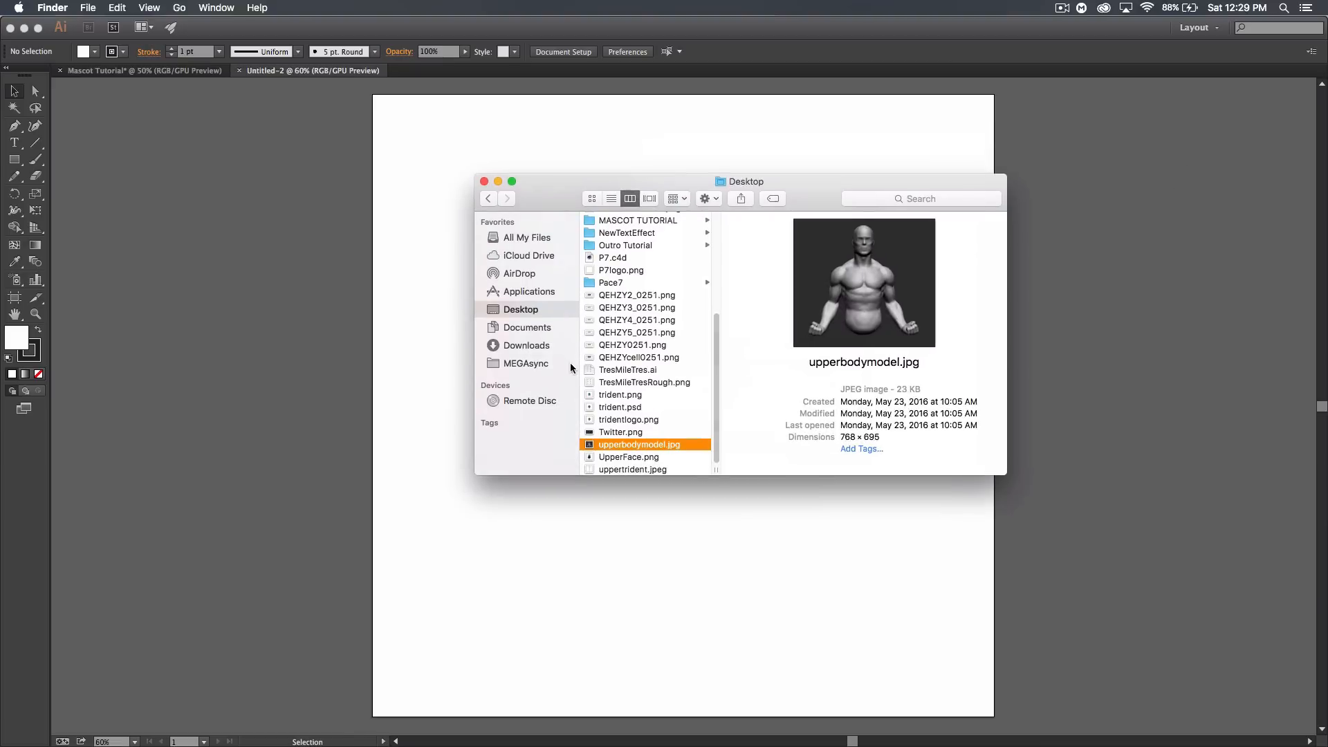
shift+click(626, 470)
drag(623, 447, 720, 376)
drag(780, 345, 987, 380)
drag(708, 350, 696, 380)
drag(557, 220, 658, 629)
drag(551, 496, 453, 382)
scroll(725, 541, up, 3)
scroll(724, 541, down, 2)
- Rename the layer holding the placed images as References and lock it
double_click(1246, 100)
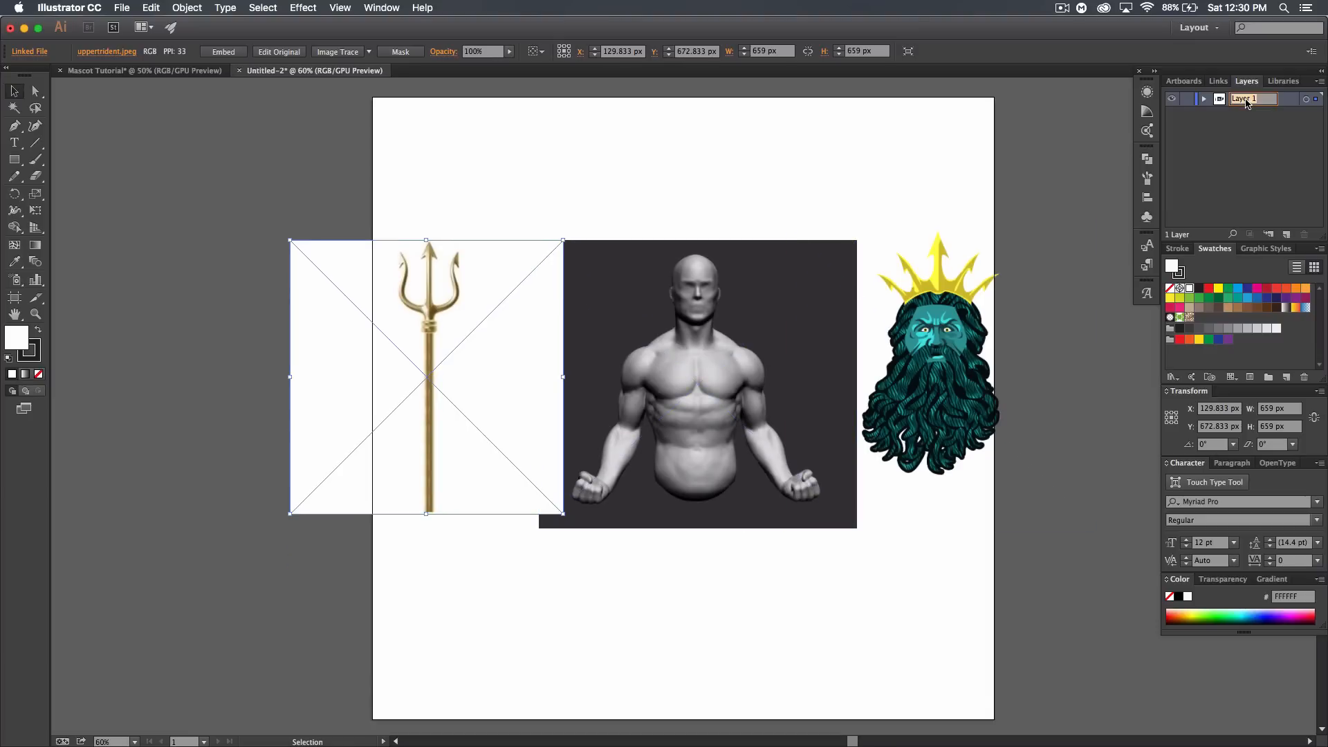
text(References)
key(Return)
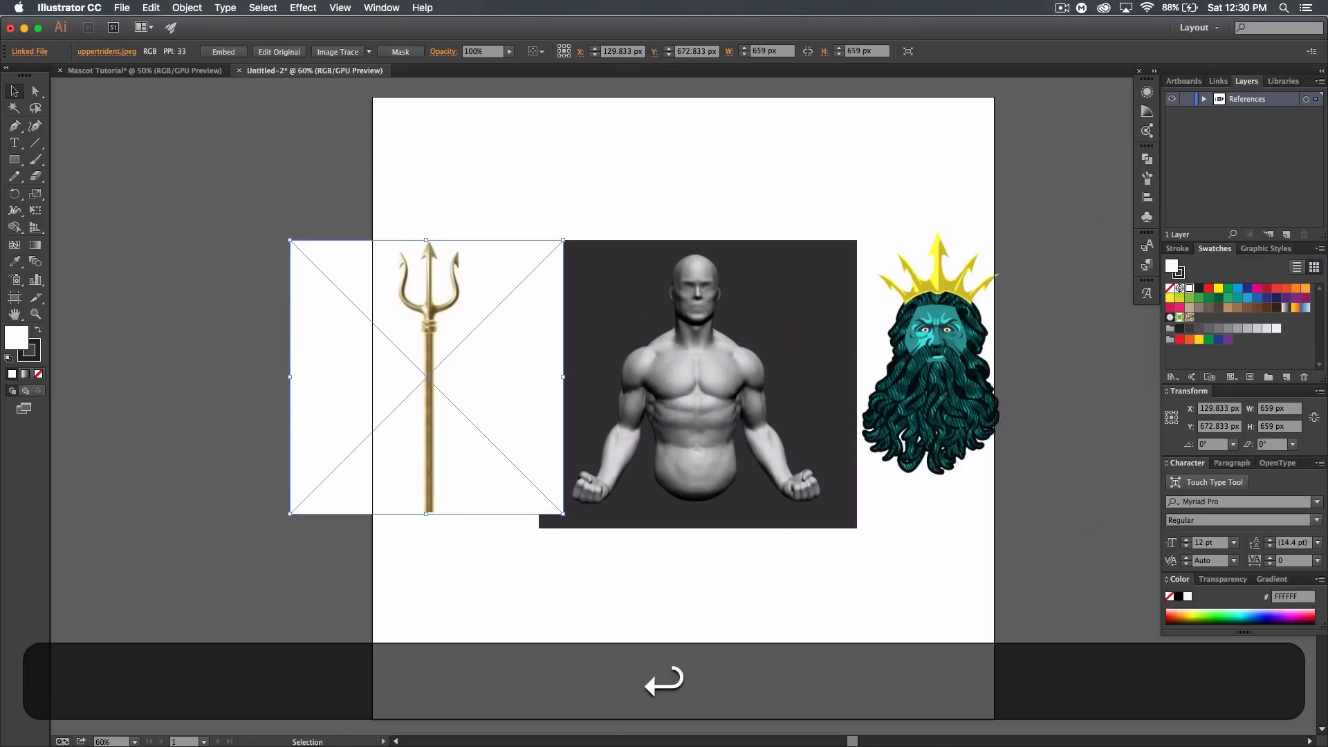
click(1185, 100)
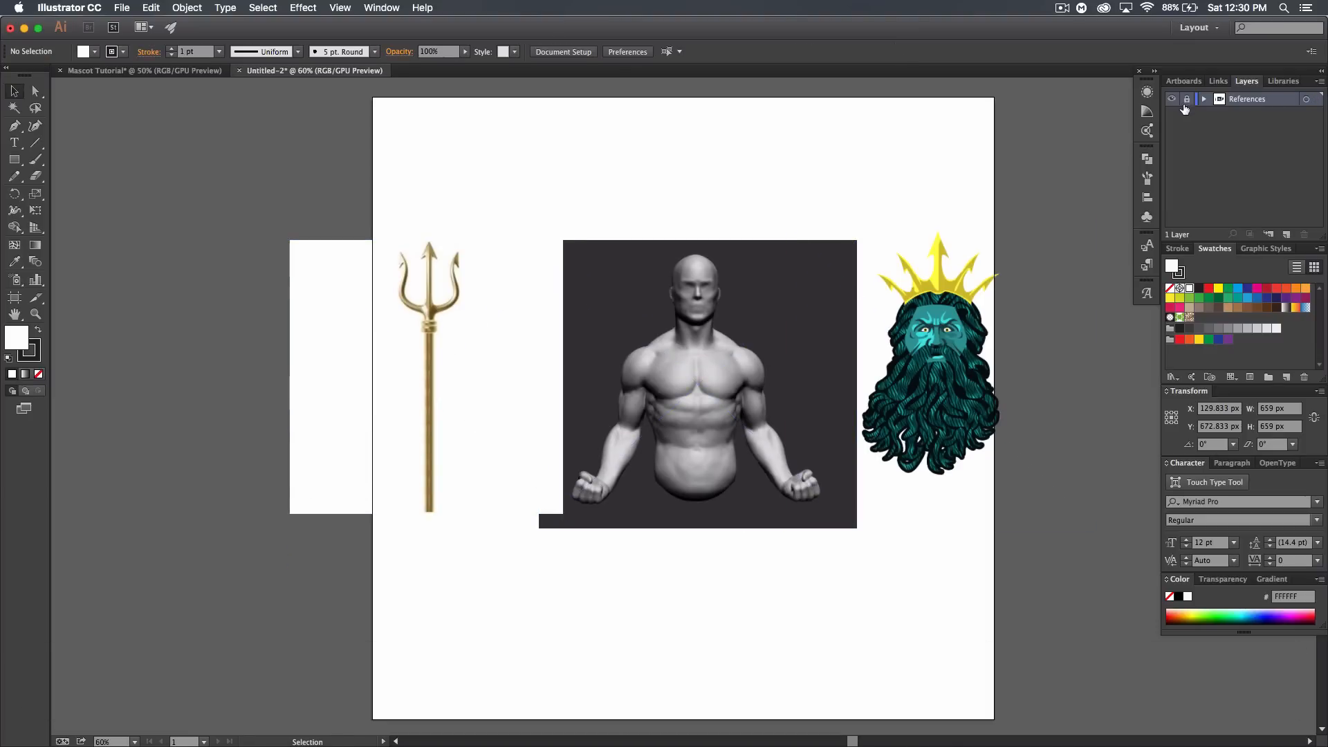
scroll(986, 158, right, 5)
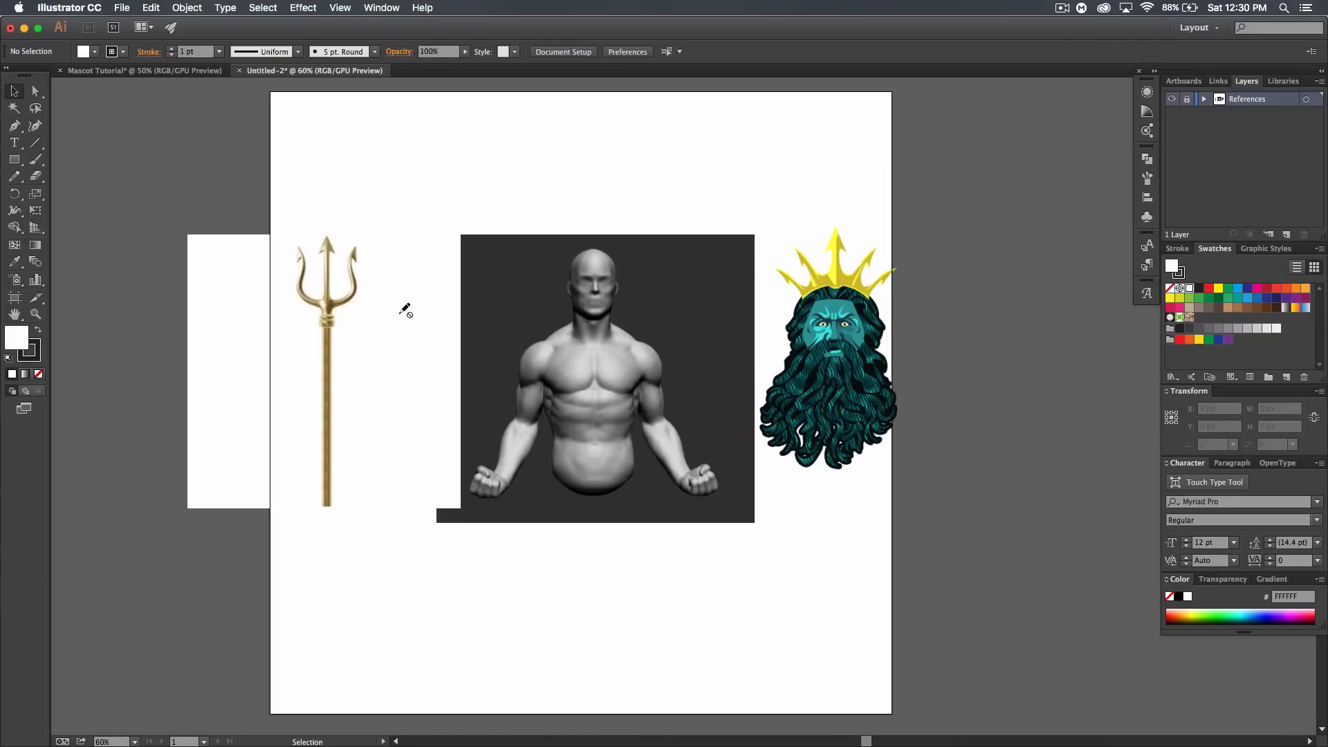
- Switch to the Paletton page in Chrome and place its window so the colour wheel and palette are fully in view
drag(0, 29, 687, 107)
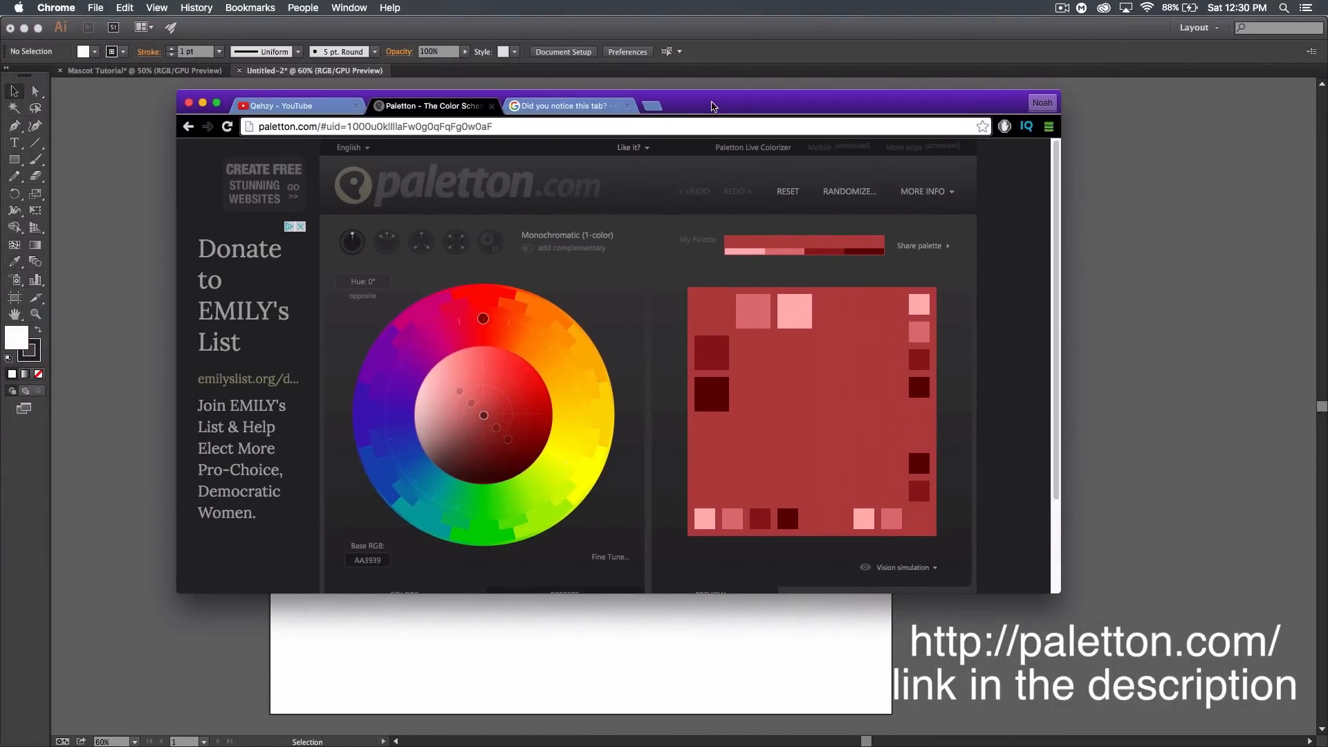
drag(681, 593, 680, 657)
drag(754, 94, 787, 39)
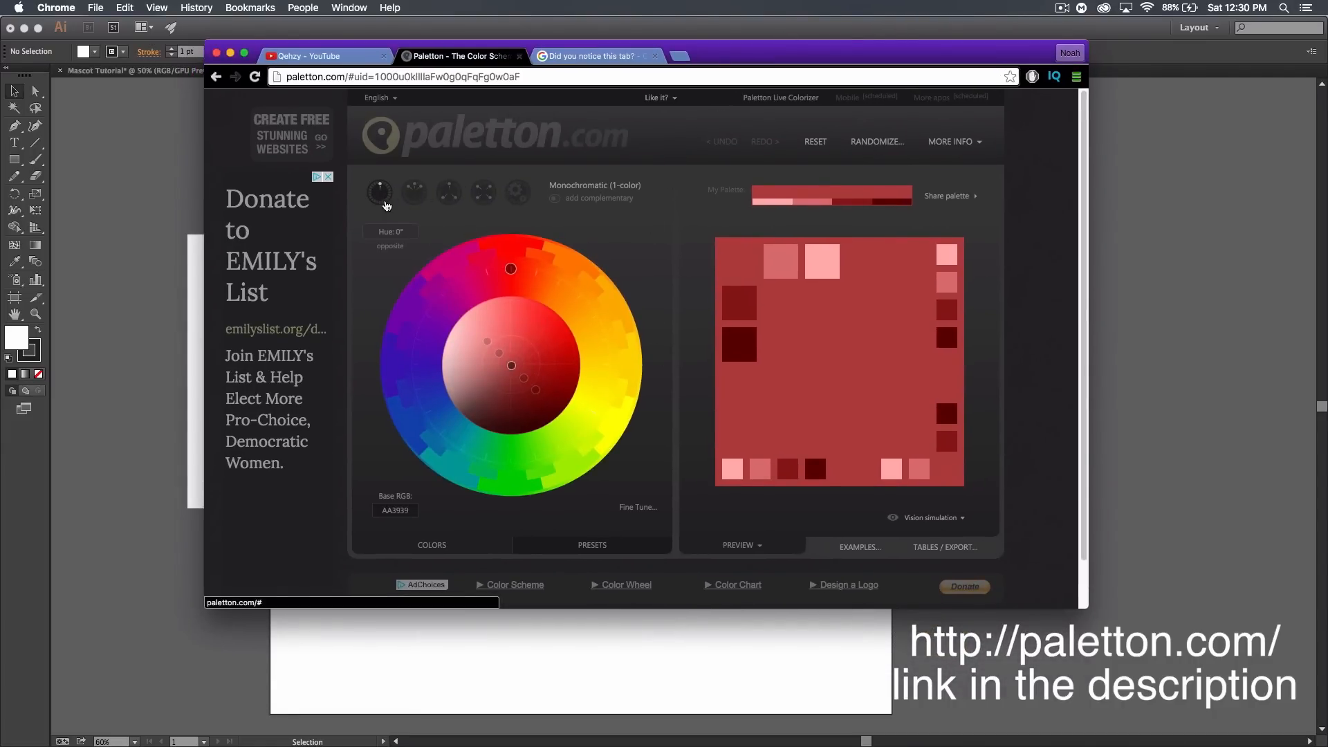
- Preview the multi-colour scheme types from Adjacent colors to Free style and return to Monochromatic (1-color)
click(414, 192)
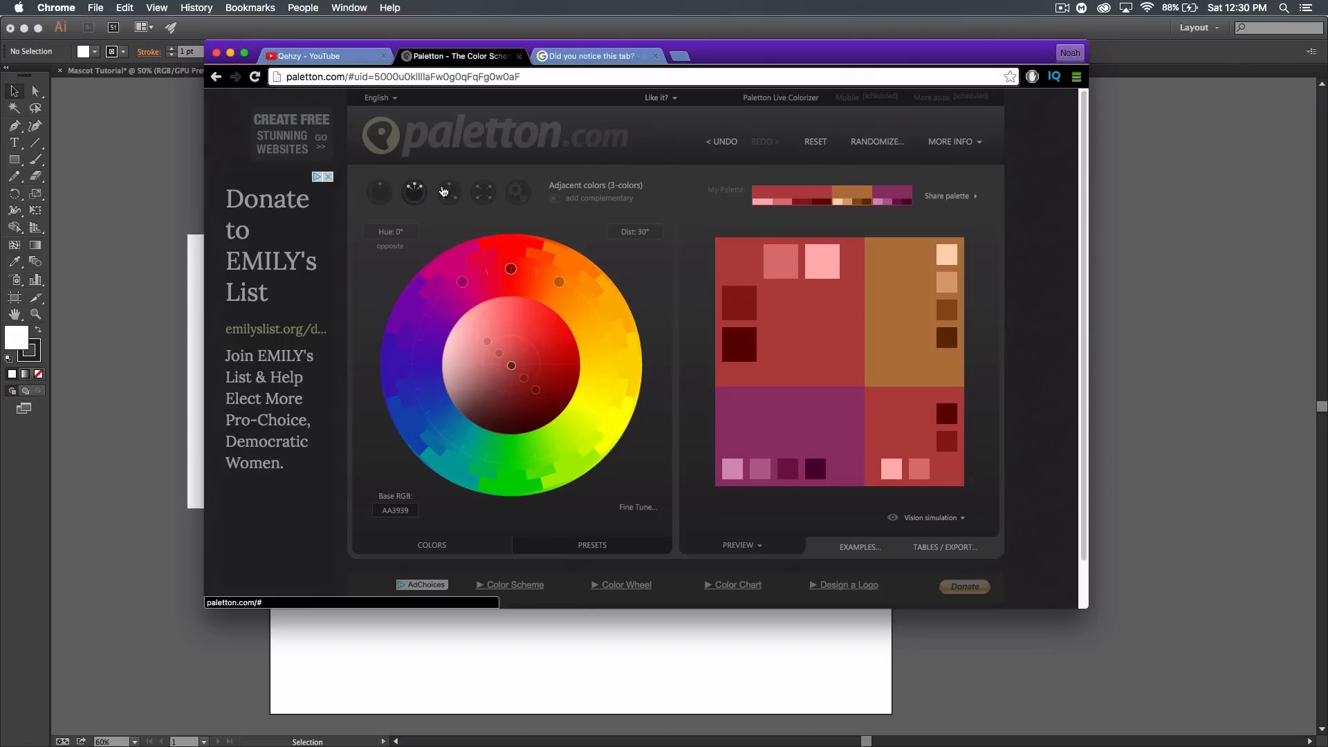
click(450, 192)
click(483, 193)
click(518, 194)
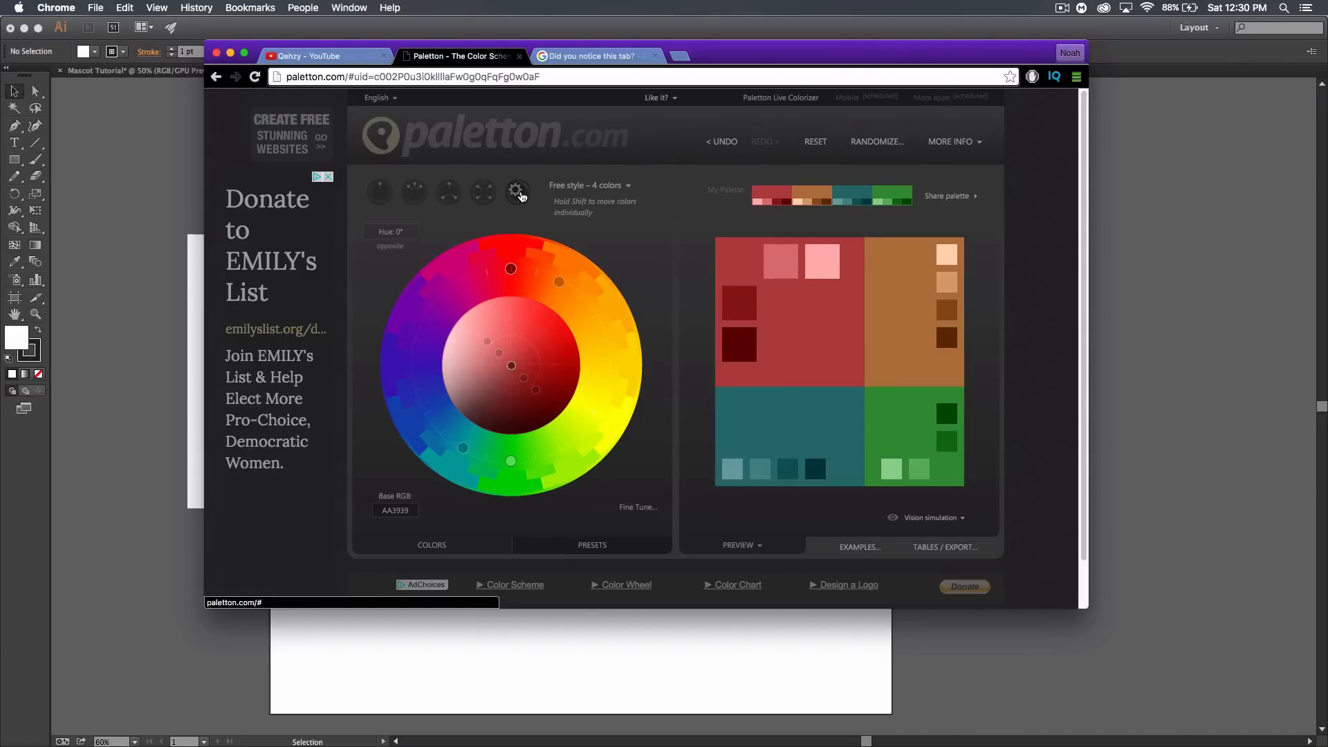
click(374, 199)
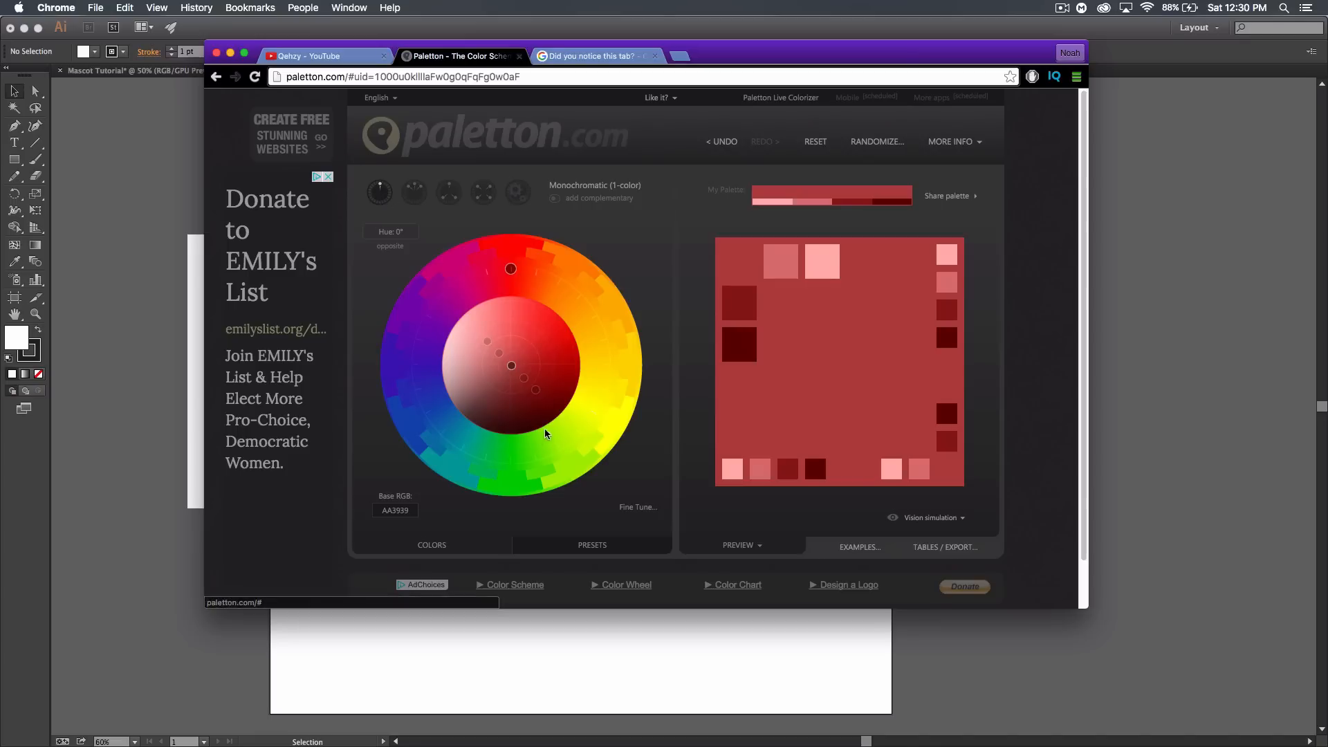
- Set the palette's hue to 210° teal, spread its shades from near-black to bright cyan, and check the resulting swatches
drag(511, 270, 462, 455)
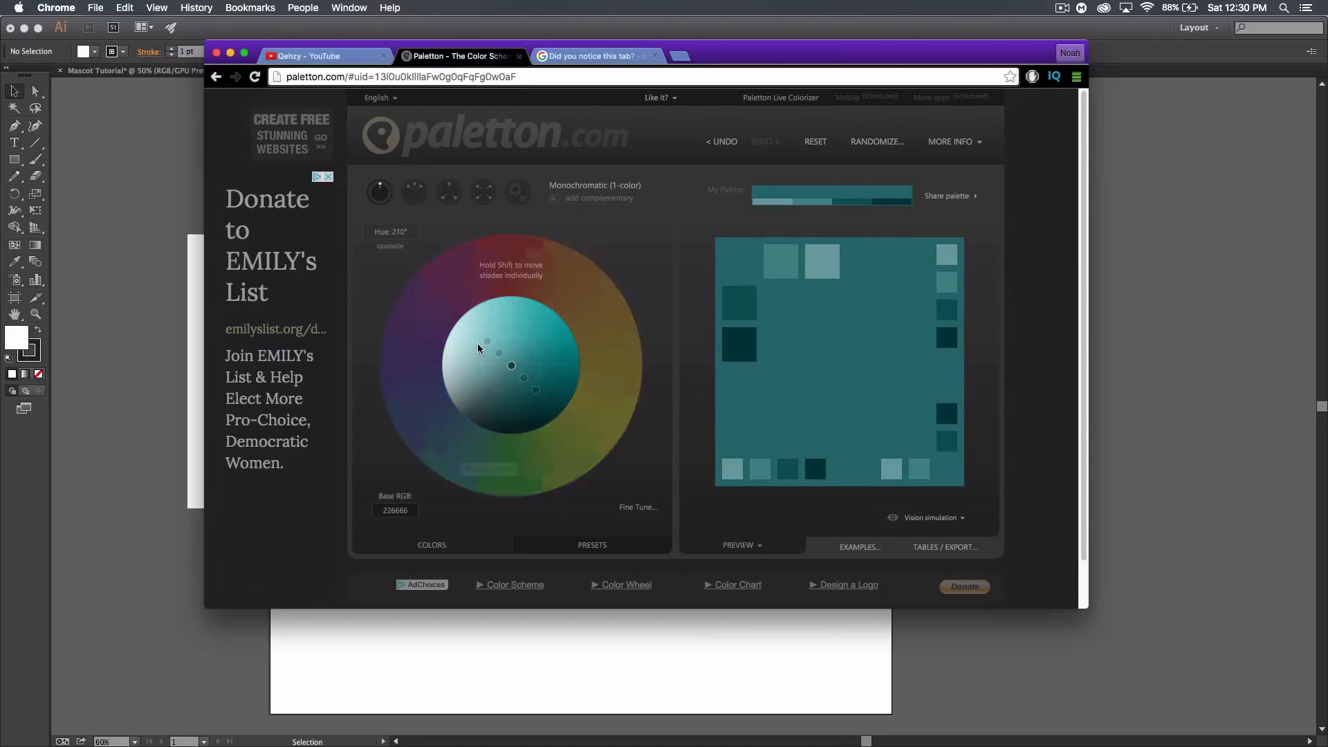
drag(487, 345, 481, 407)
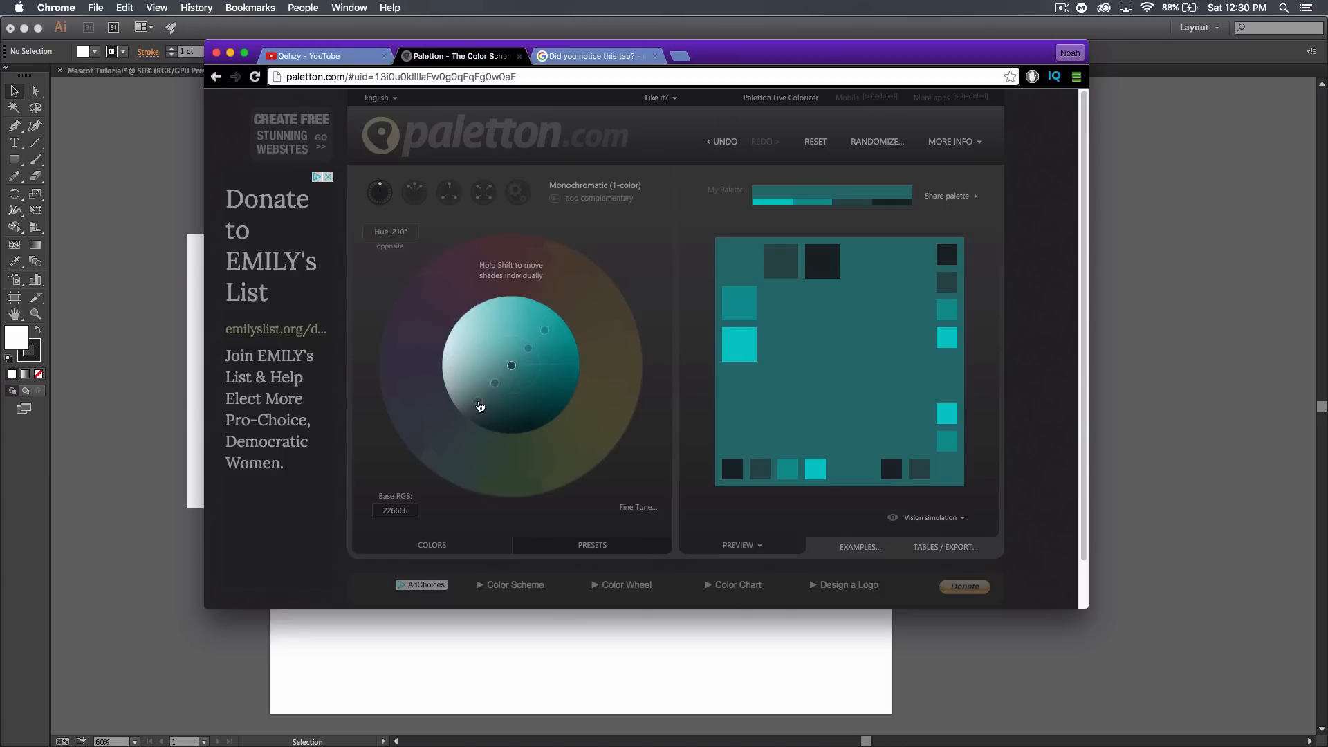
mouse_move(819, 266)
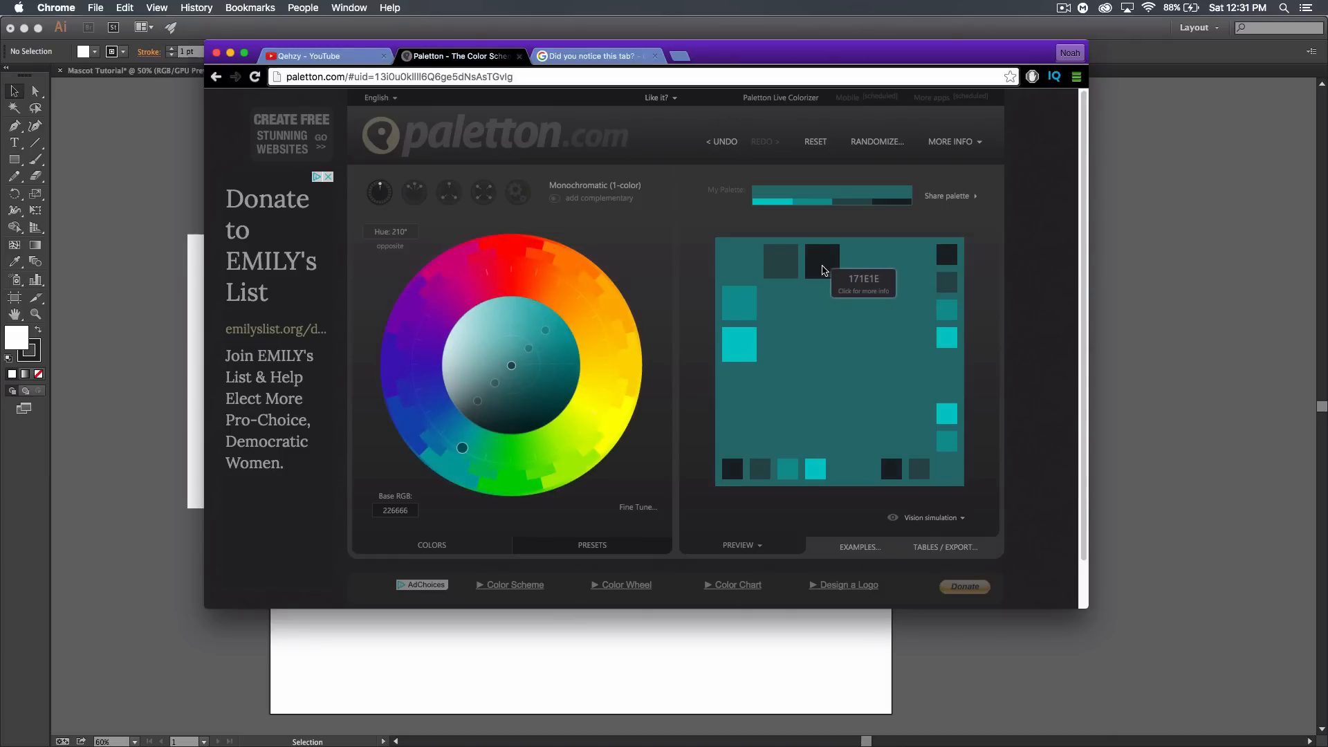
mouse_move(843, 397)
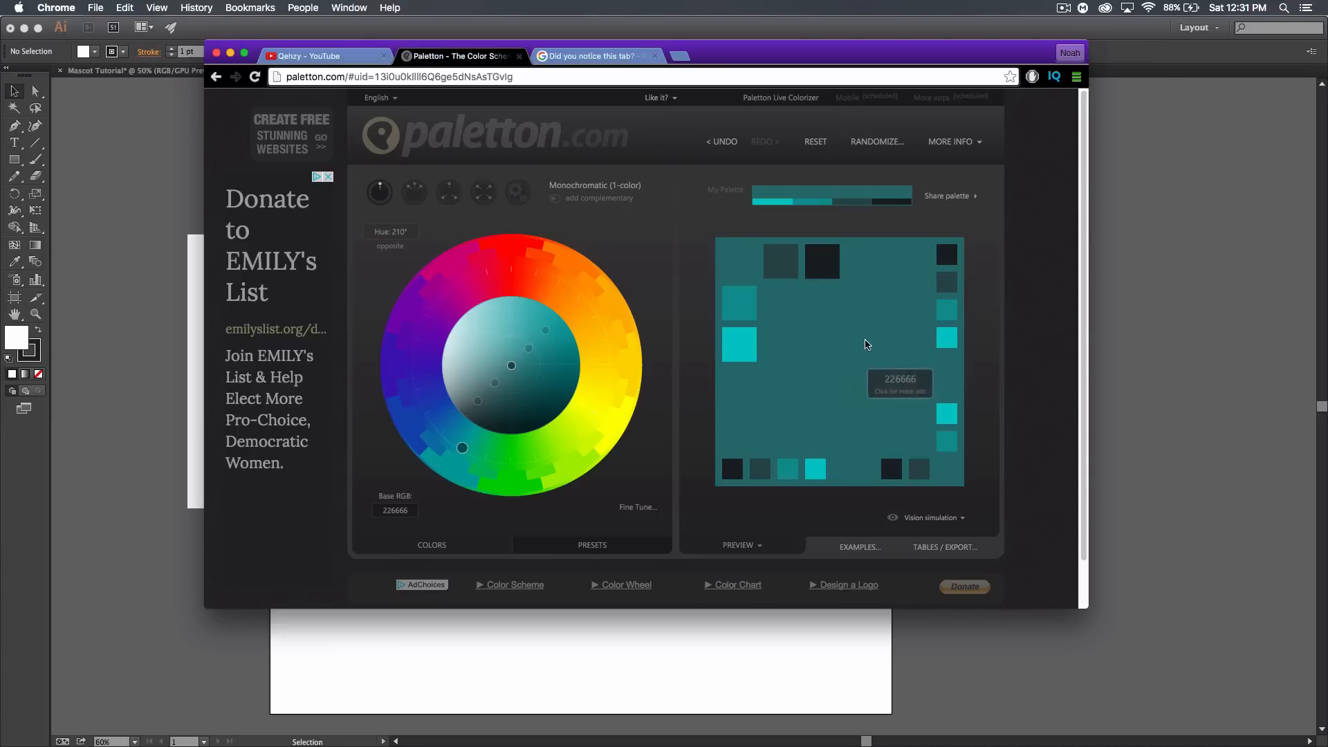
mouse_move(735, 304)
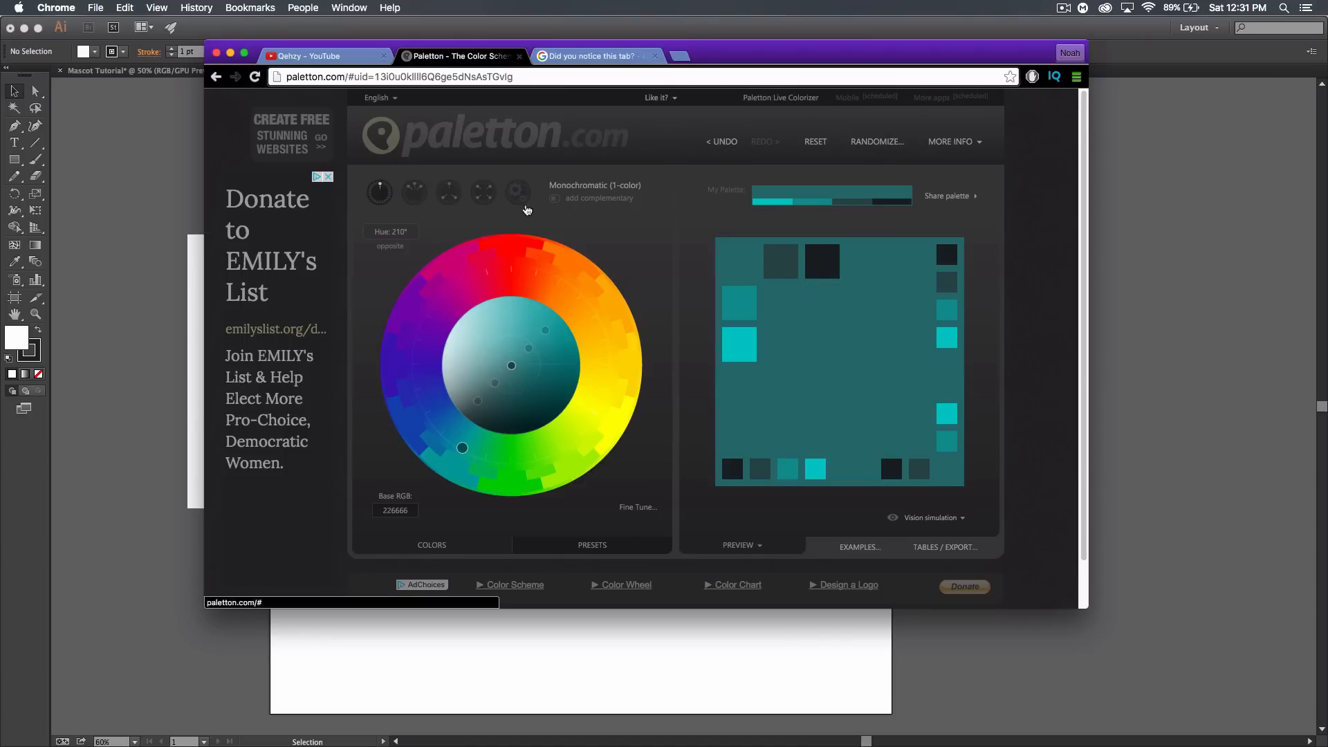
mouse_move(761, 413)
- Open the palette's colour tables for export and copy the darkest shade's hex code, 171E1E
click(932, 554)
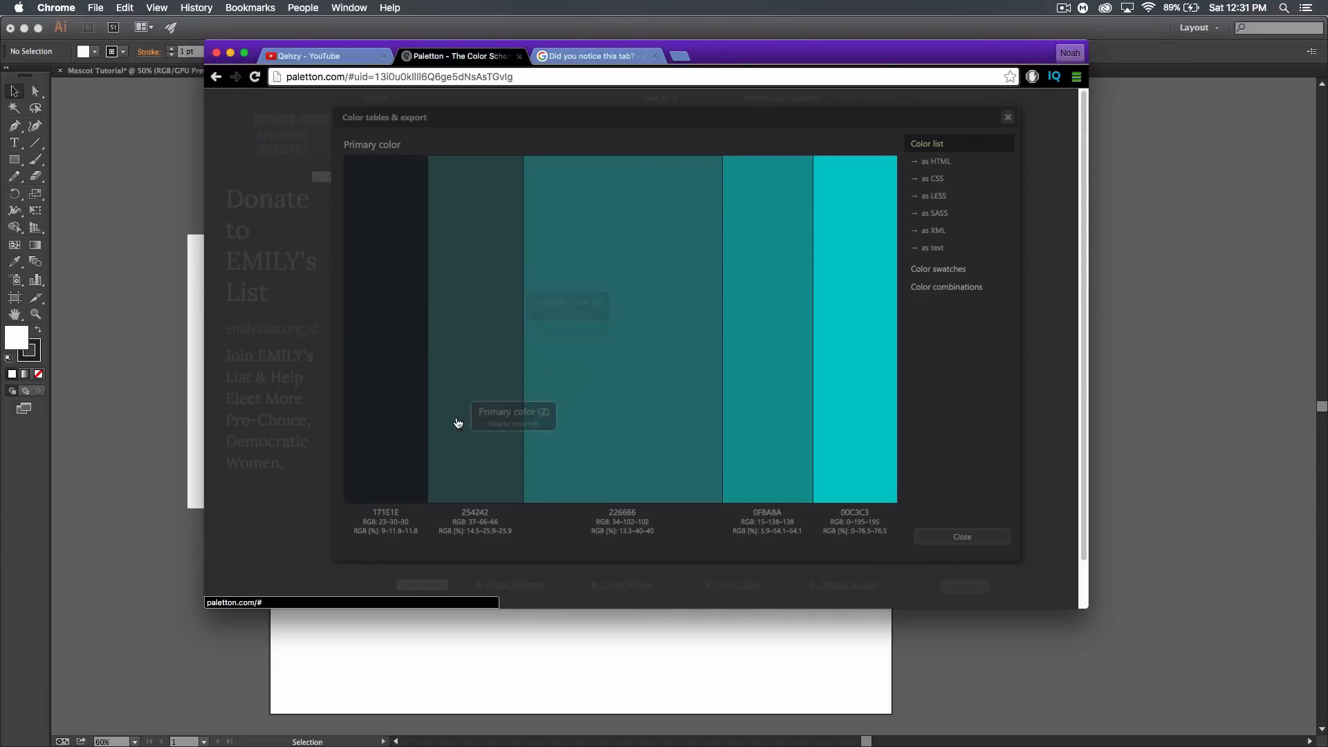
click(388, 512)
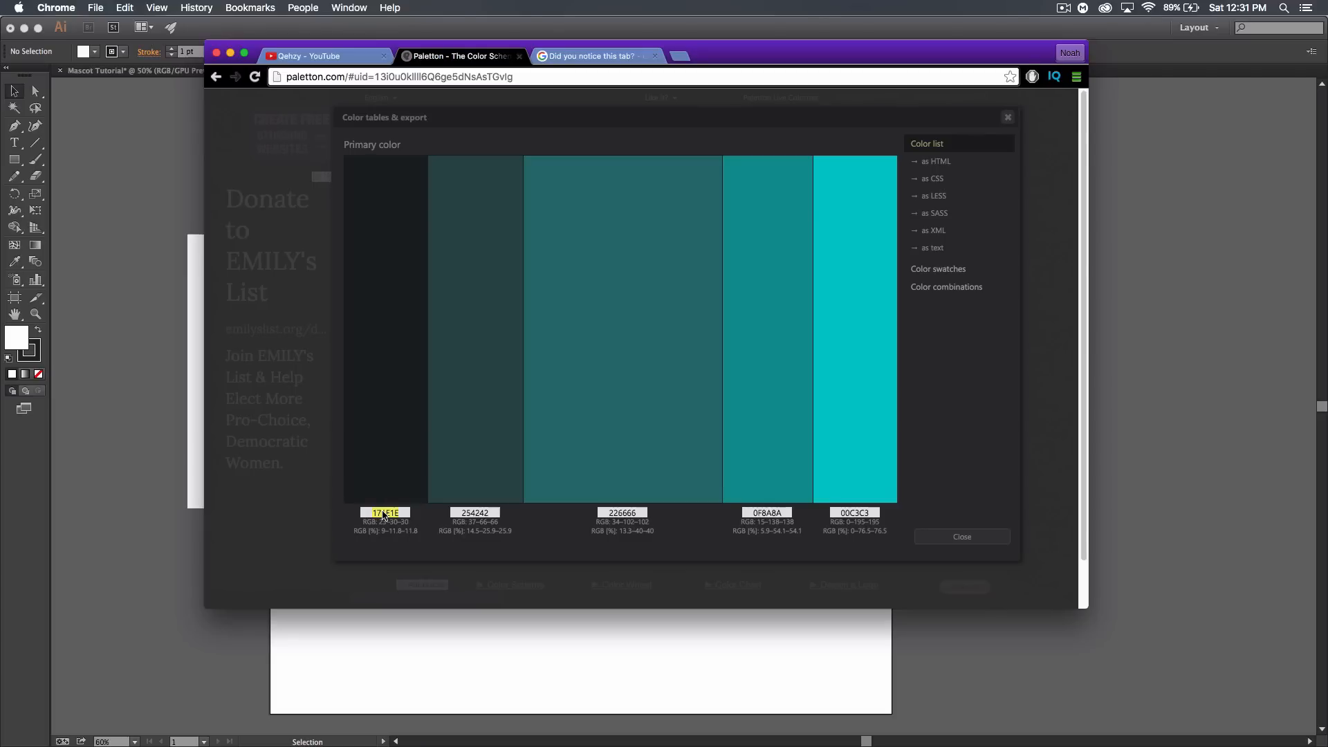
key(super+c)
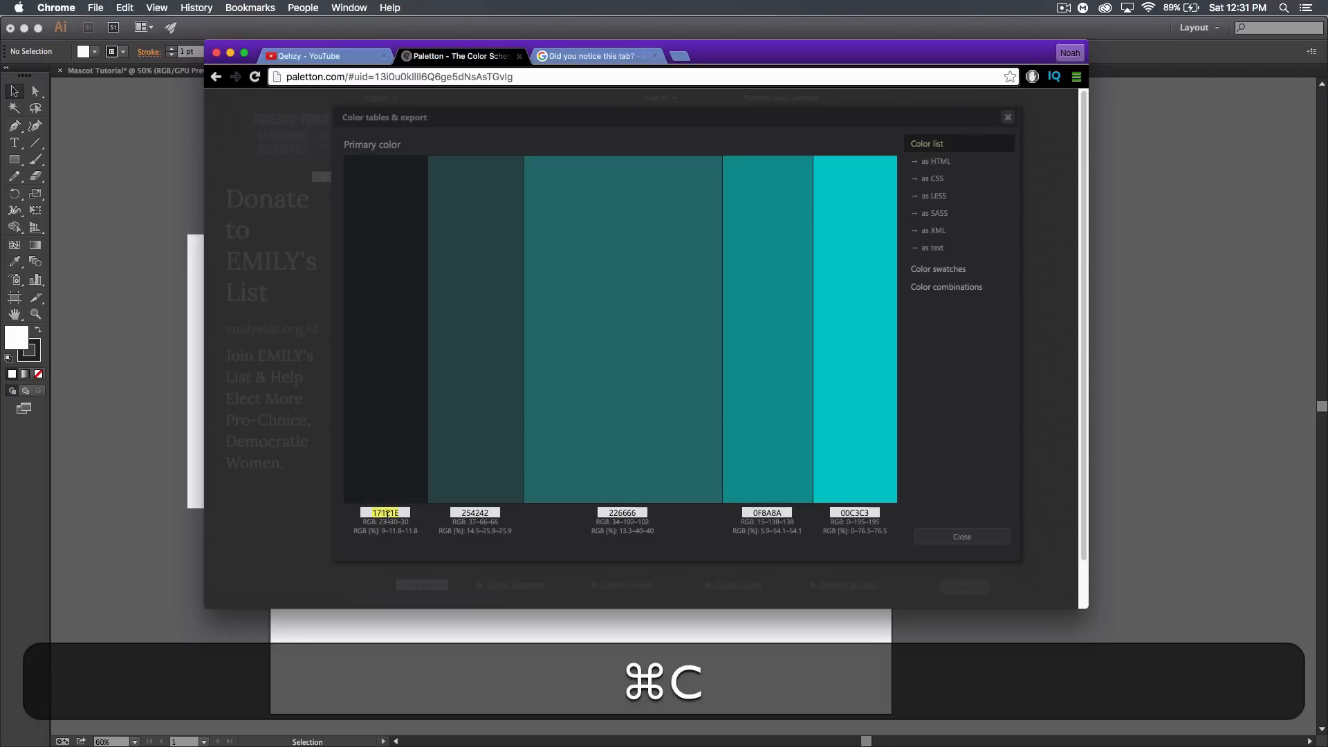
- Return to Illustrator and set the fill colour to the copied hex code 171E1E
drag(744, 58, 0, 48)
click(11, 334)
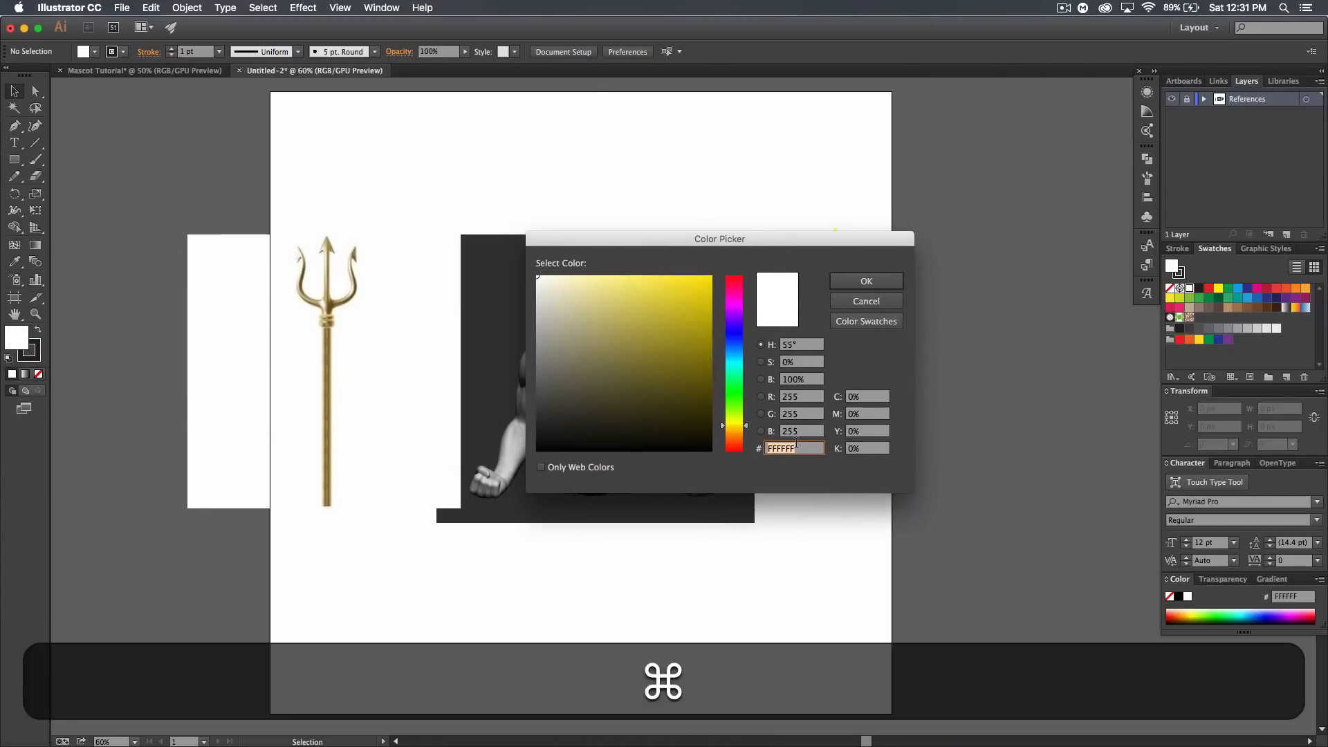
key(super+v)
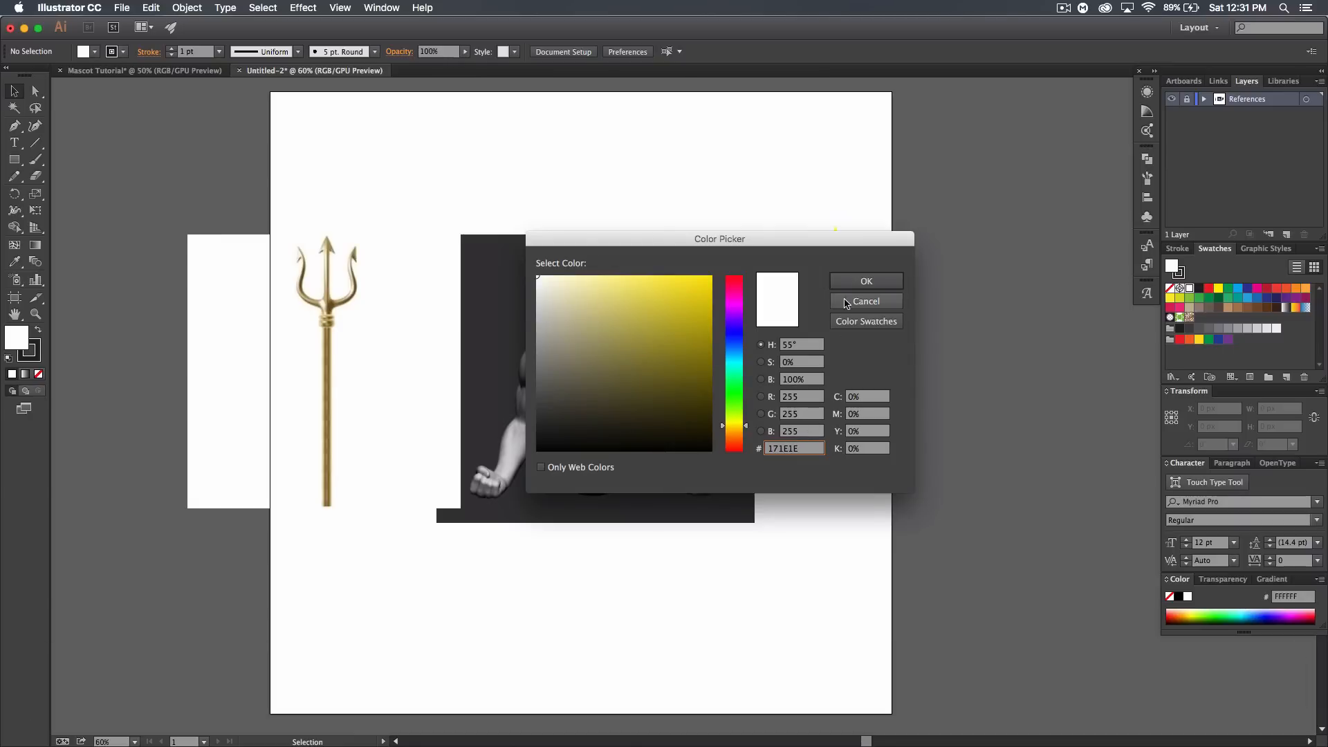
click(863, 284)
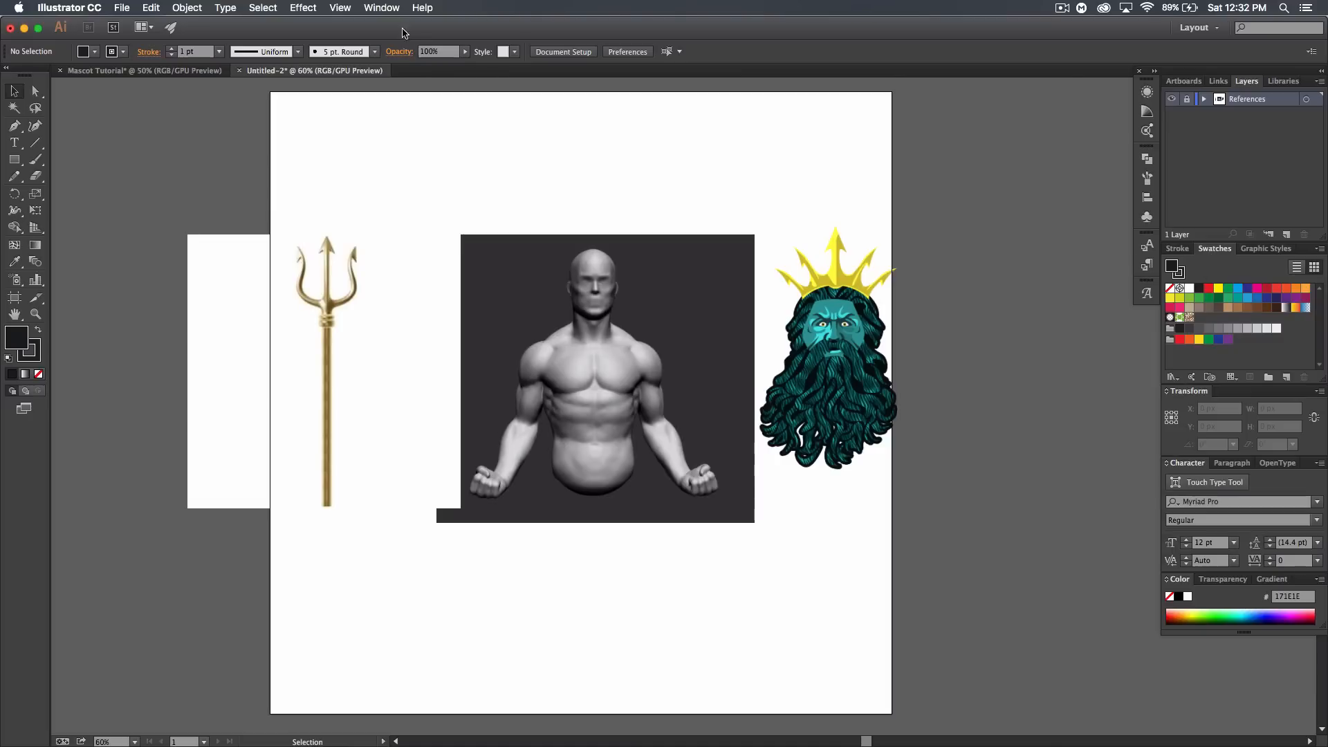
- Save the current 171E1E fill colour as a new swatch named 1
click(388, 7)
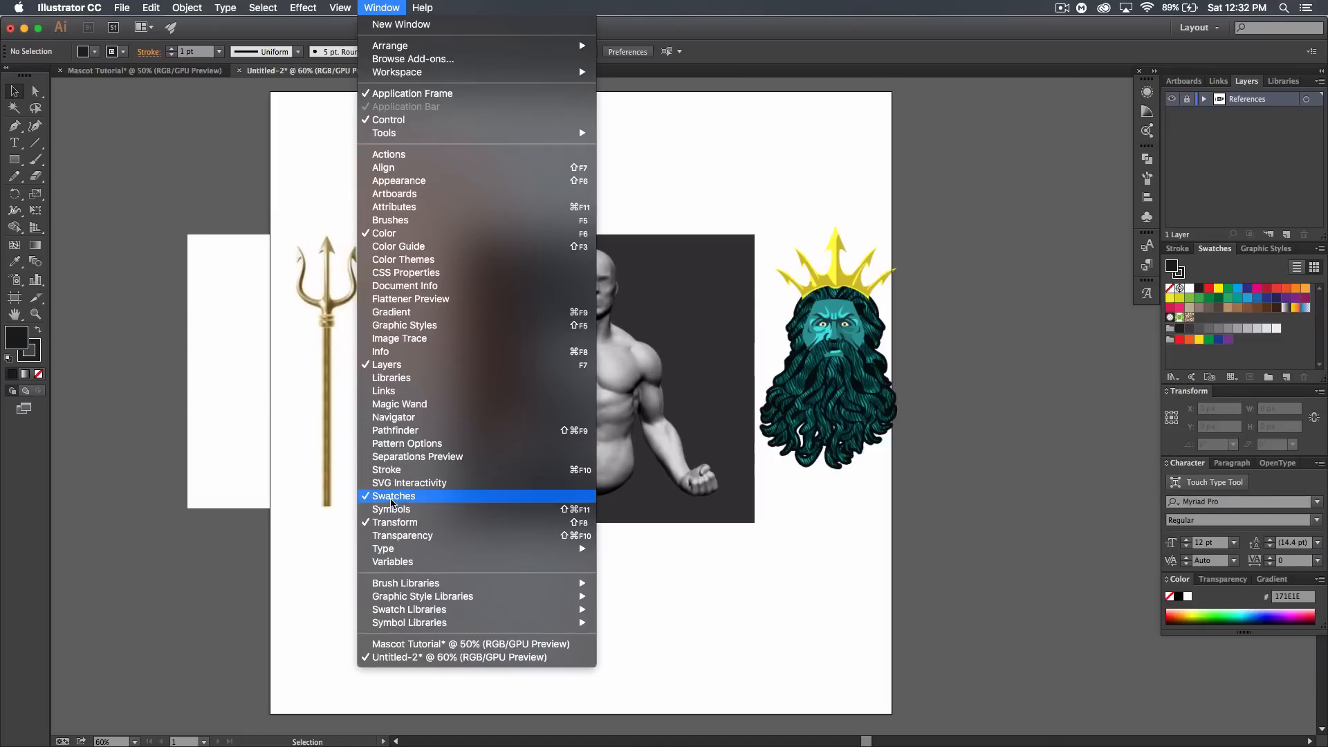
click(918, 31)
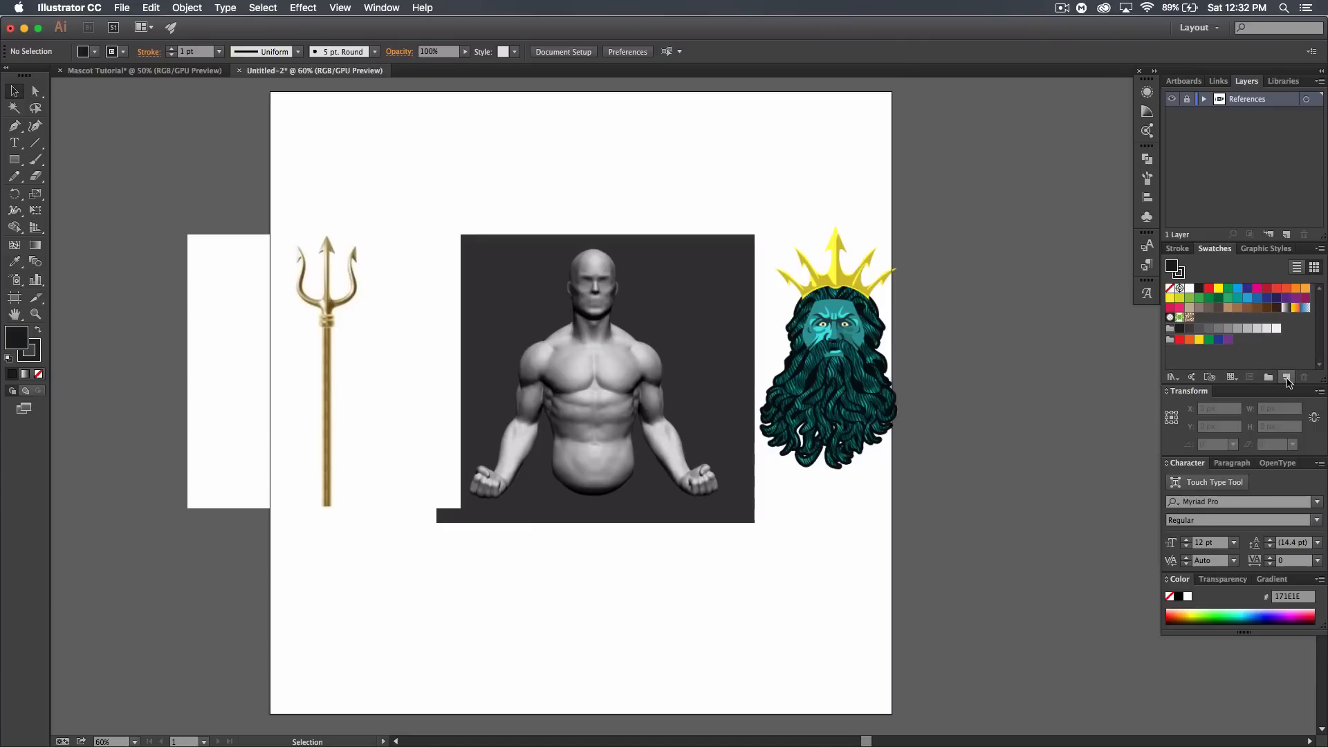
click(1286, 378)
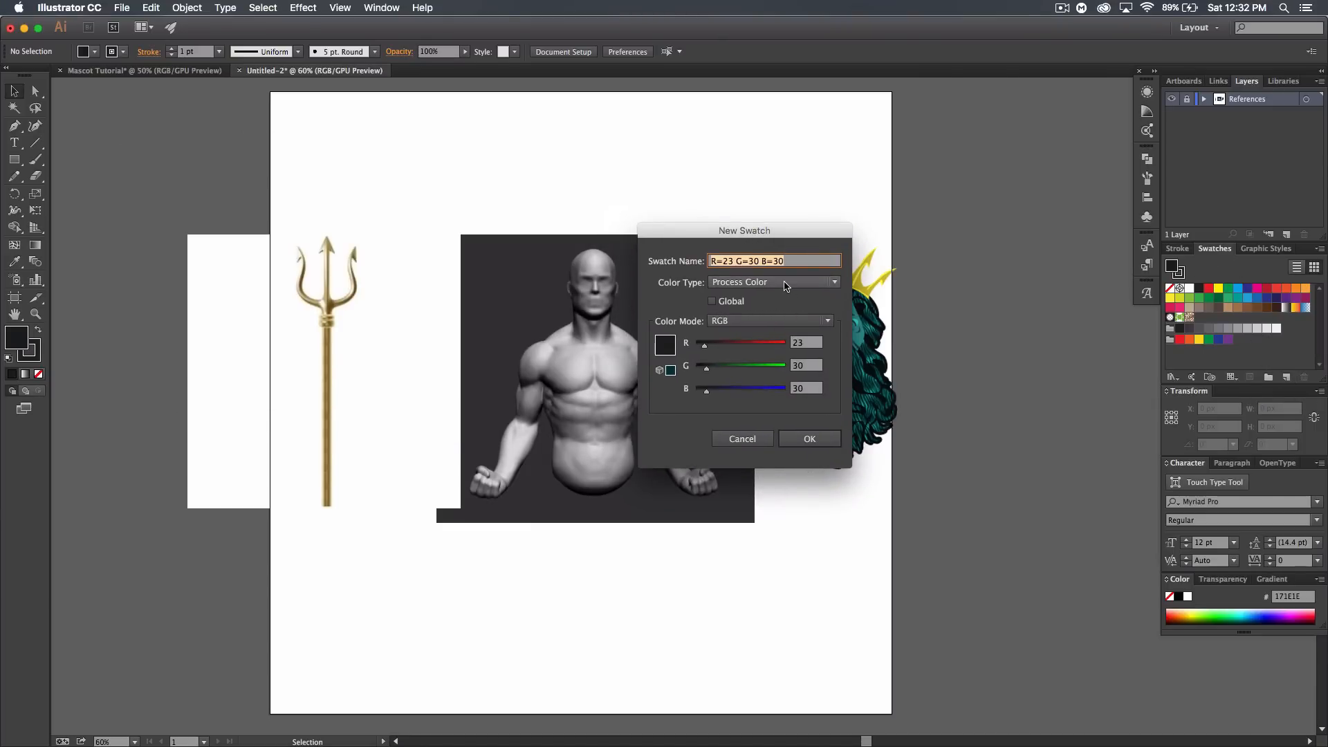
text(l)
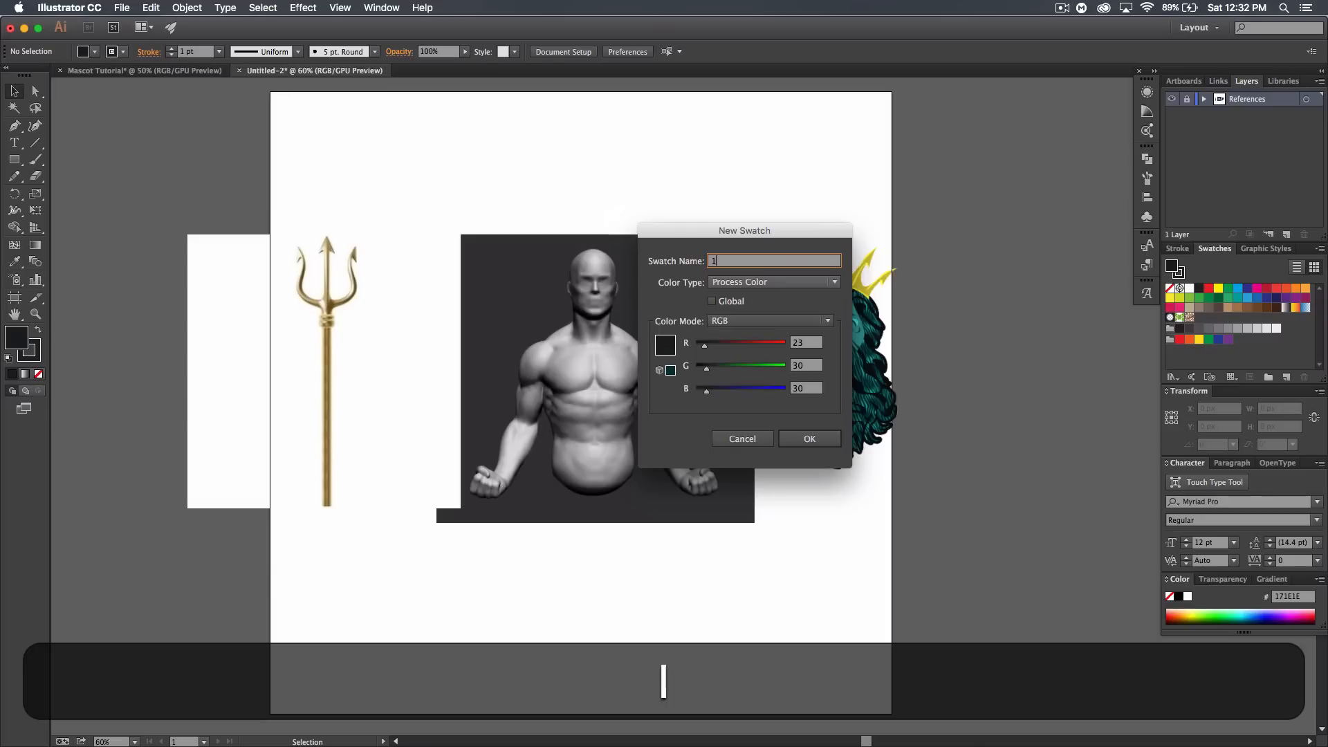
click(810, 438)
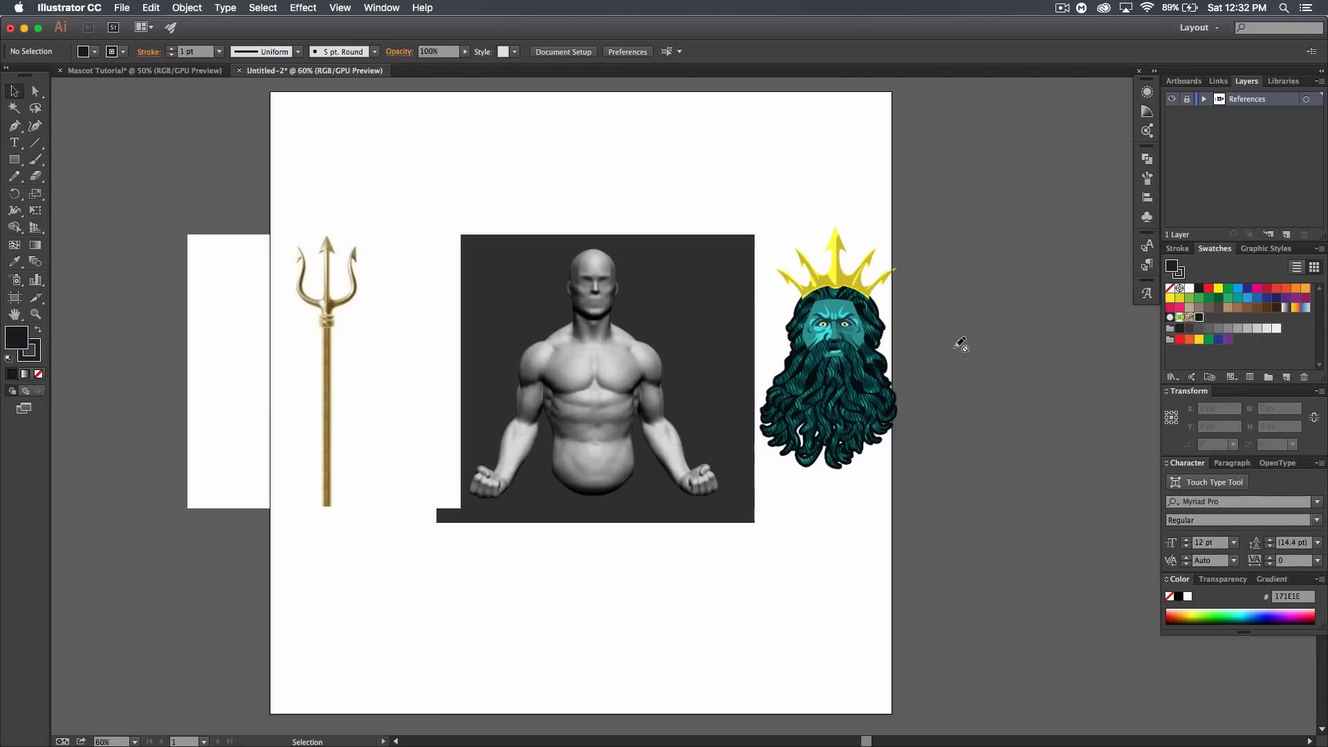
- Copy the remaining teal shades' hex codes from Paletton and save them as swatches, ending with 00C3C3
key(super+Tab)
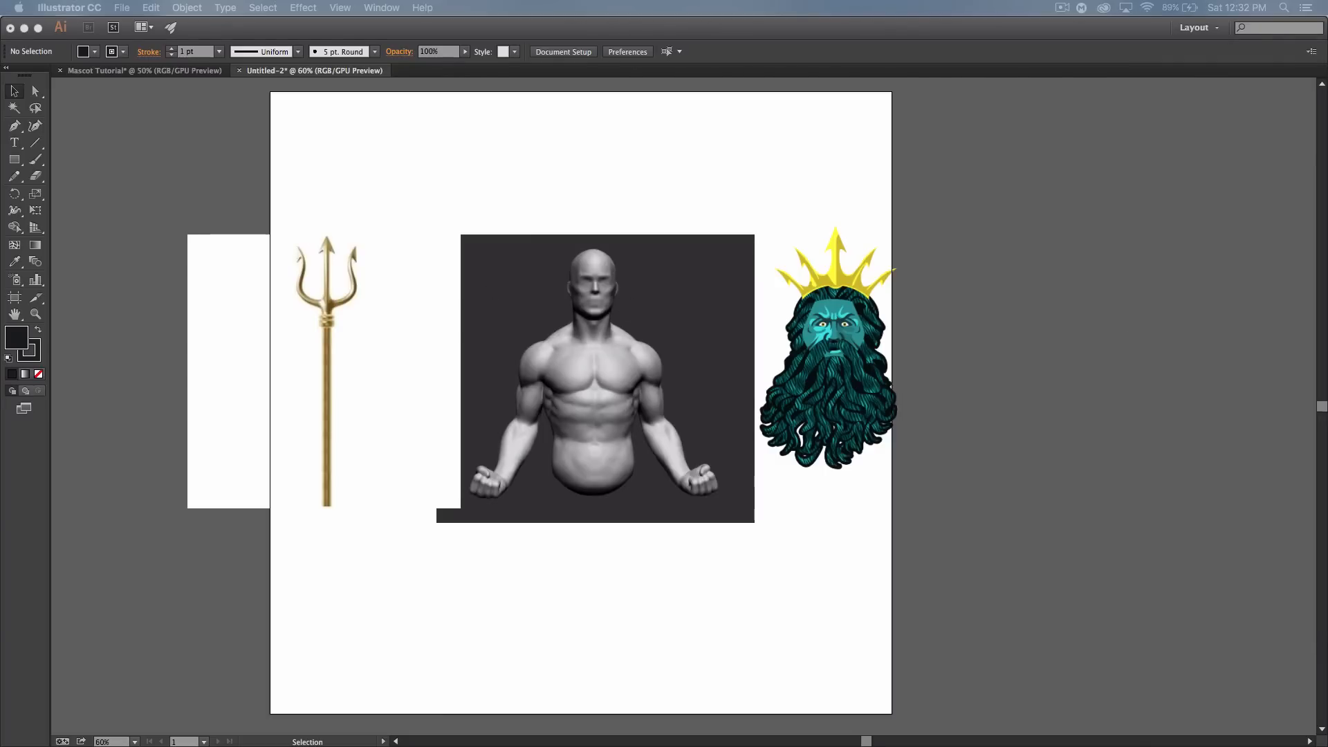
key(super+c)
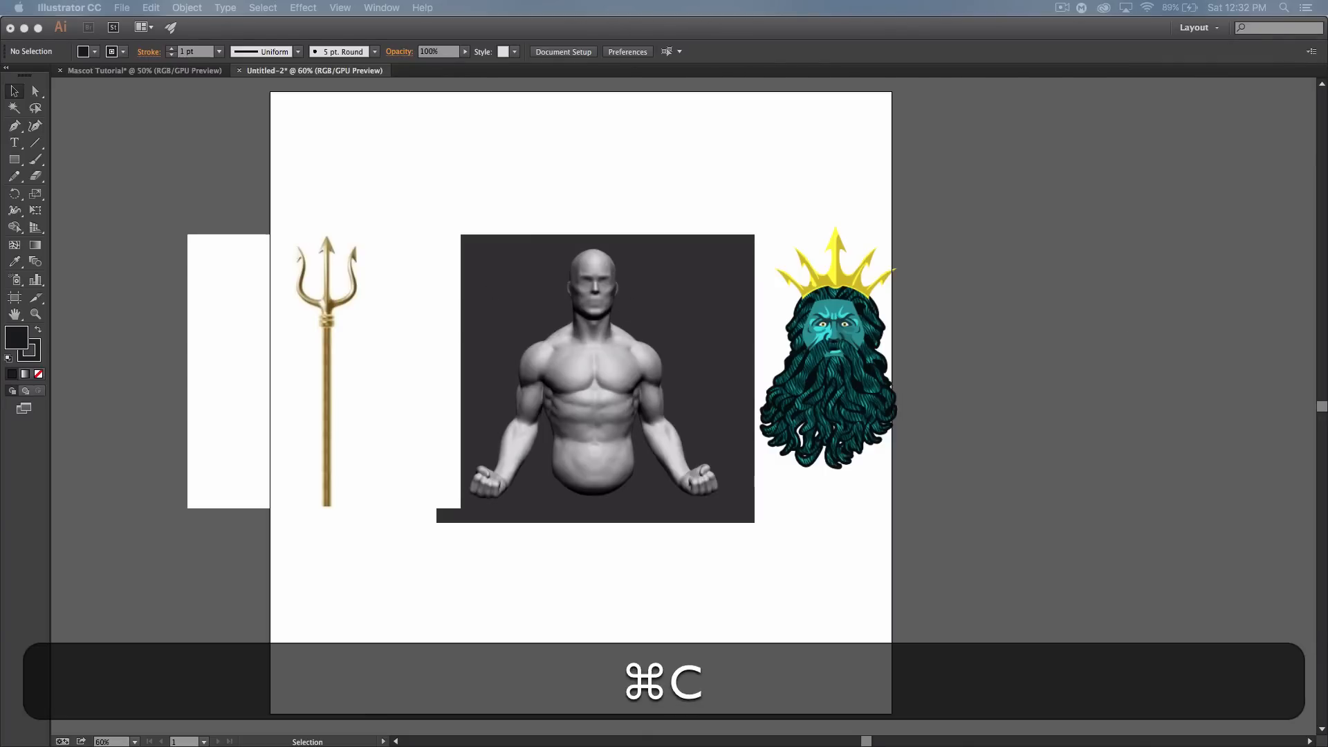
click(572, 222)
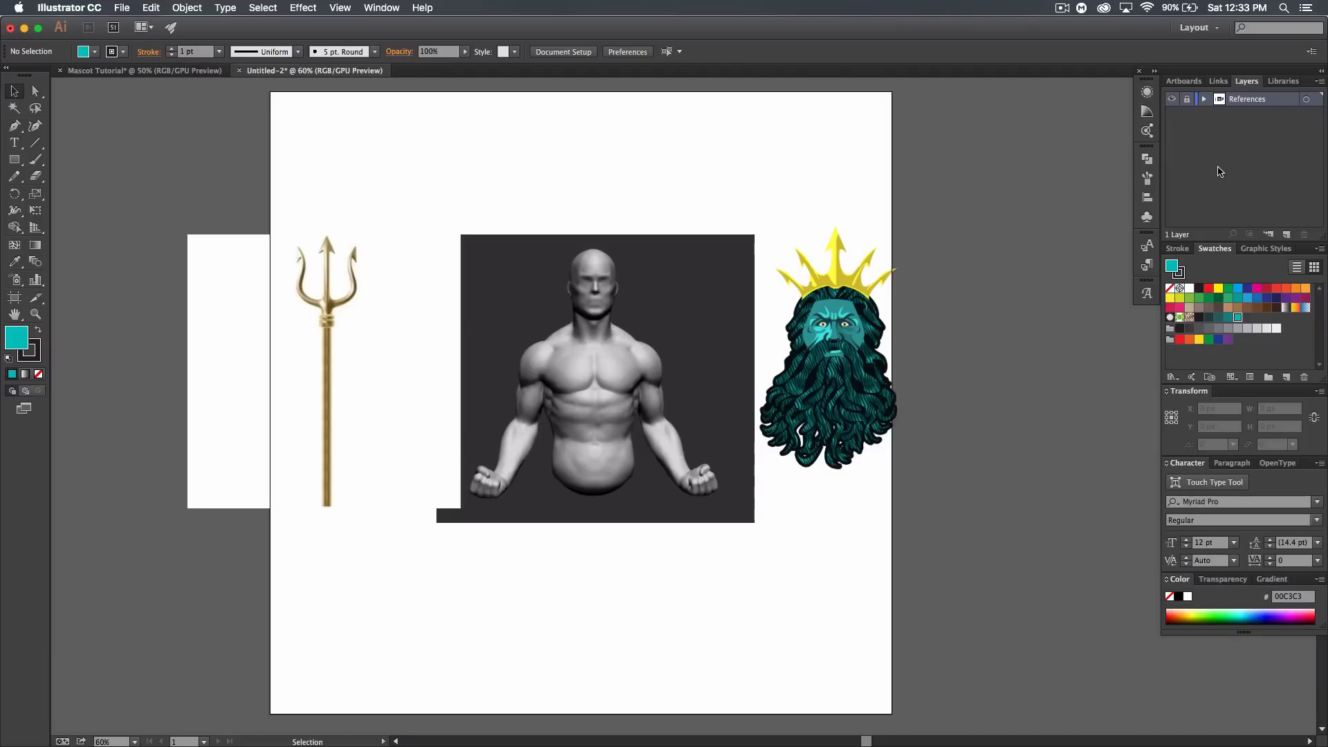
- Create a new layer above References and name it Body
click(1288, 235)
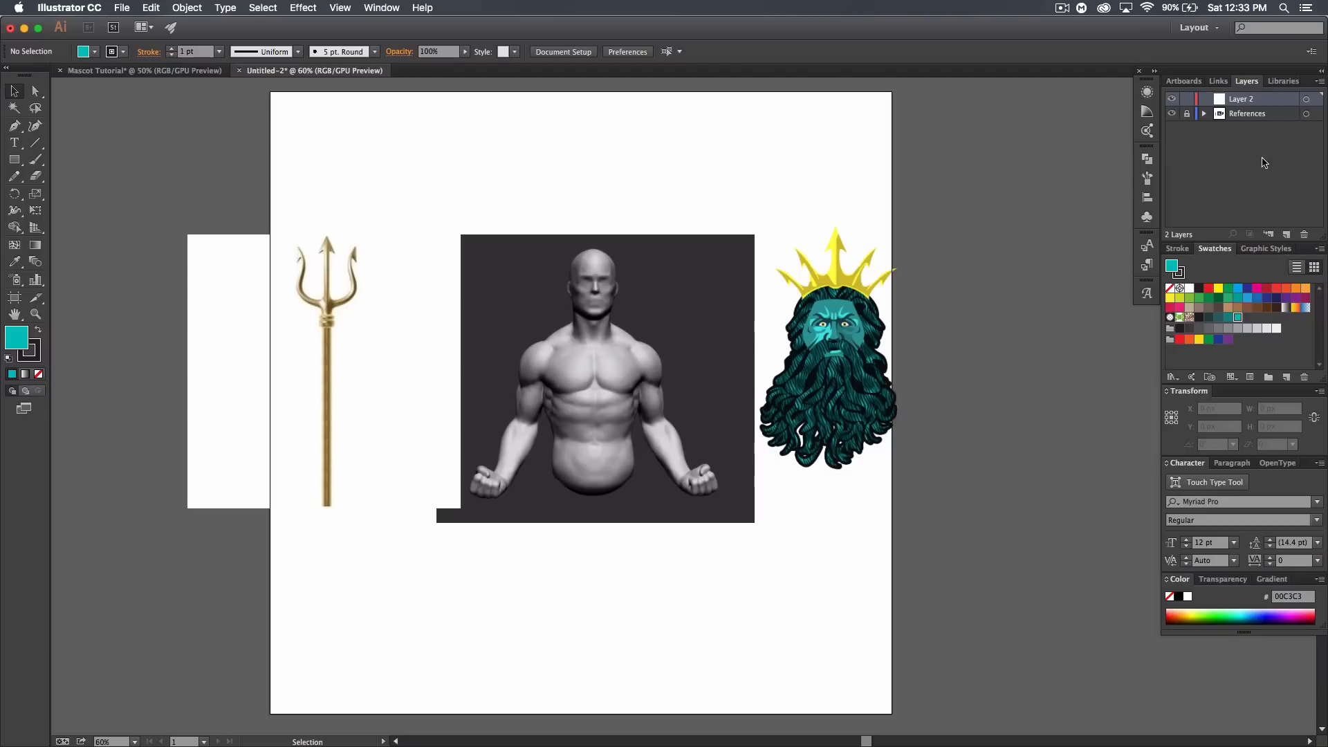
double_click(1241, 101)
text(Body)
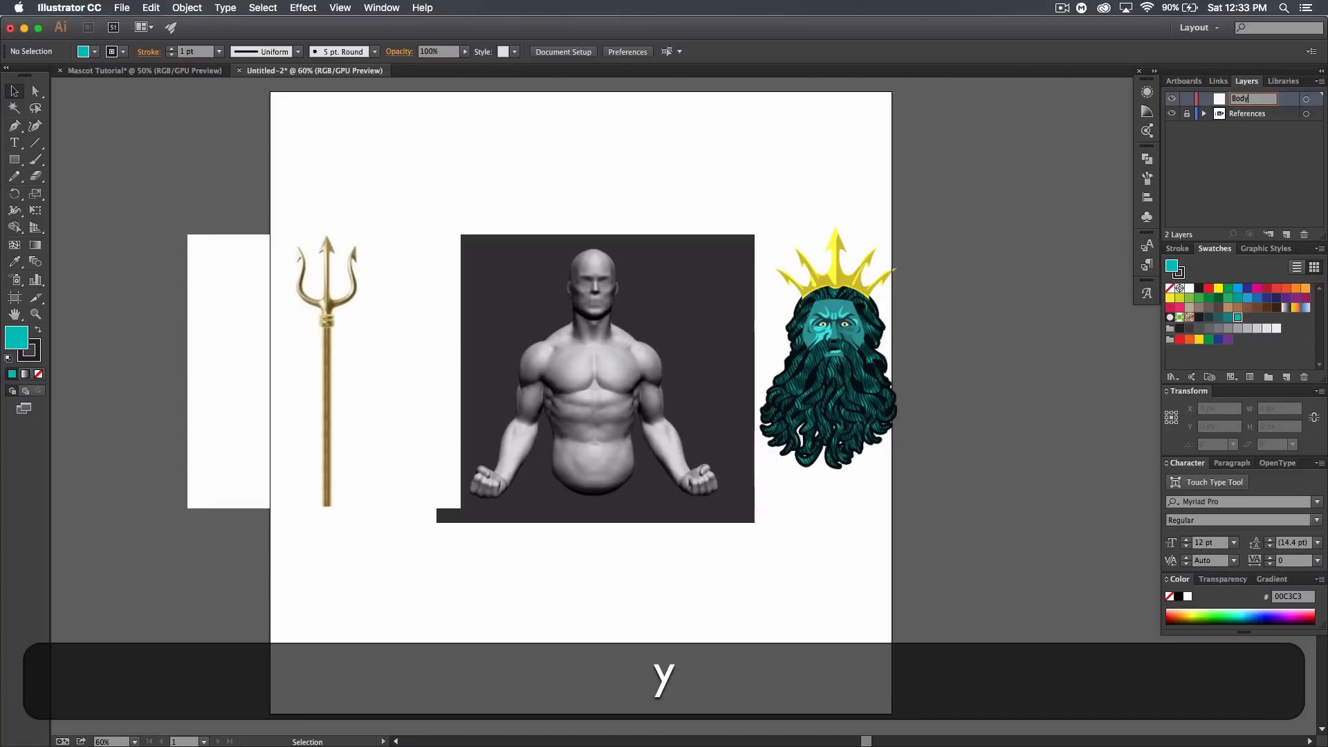
key(Return)
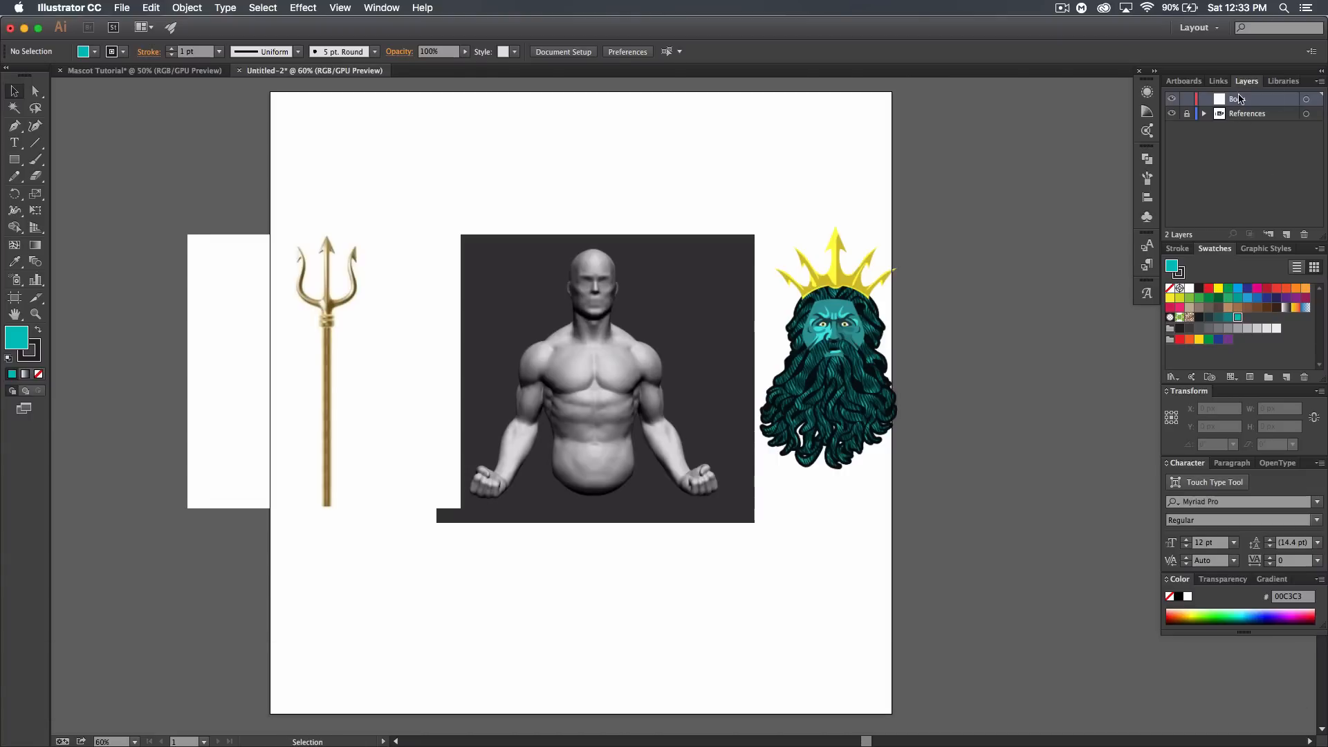
- Hide the trident and bearded-head images within the References layer, and show them again
click(1204, 114)
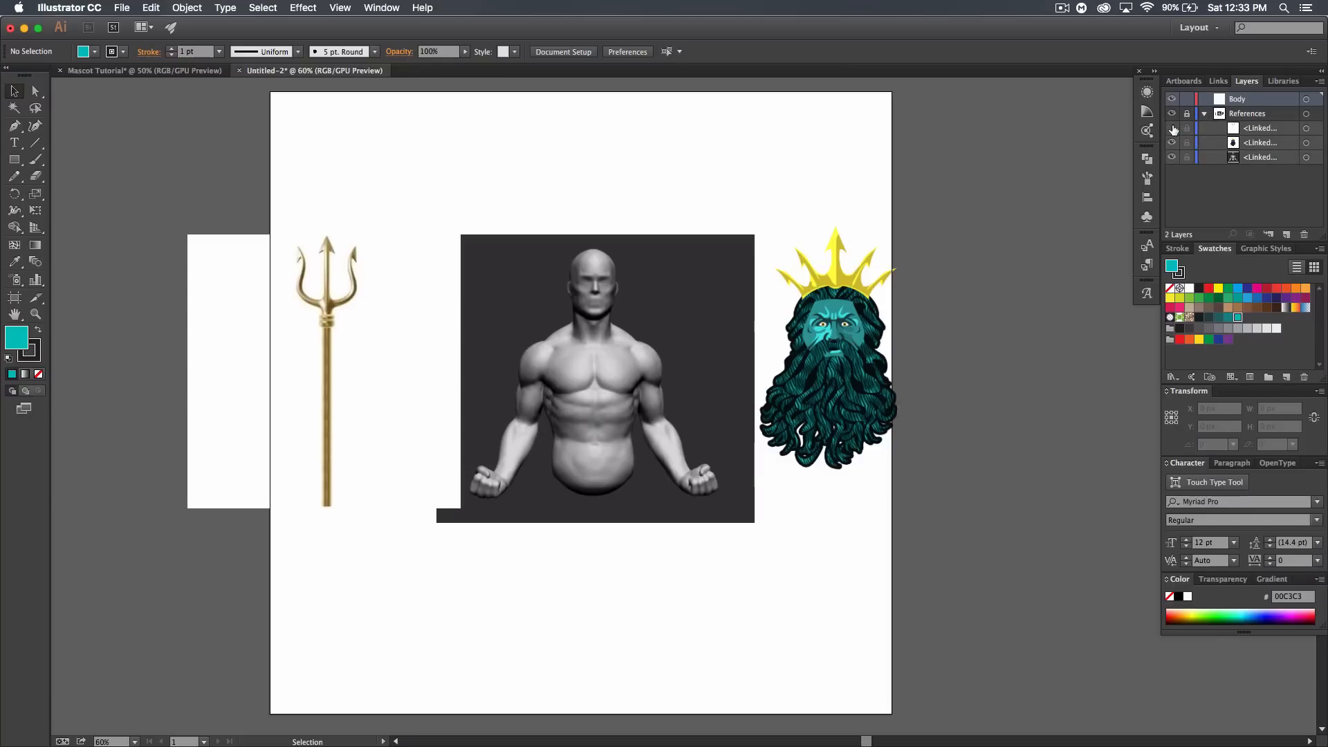
click(1187, 114)
click(1172, 142)
click(1172, 128)
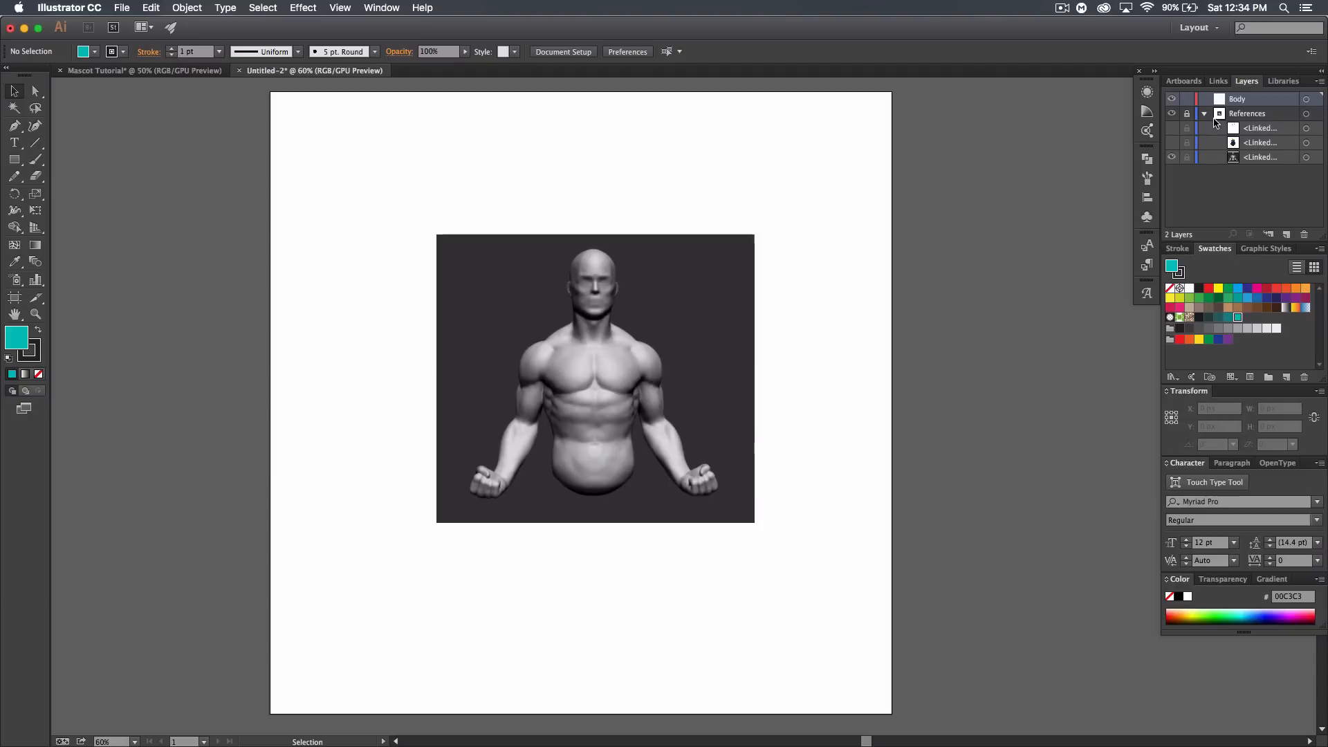
click(1185, 114)
click(1172, 128)
click(1172, 143)
click(1186, 116)
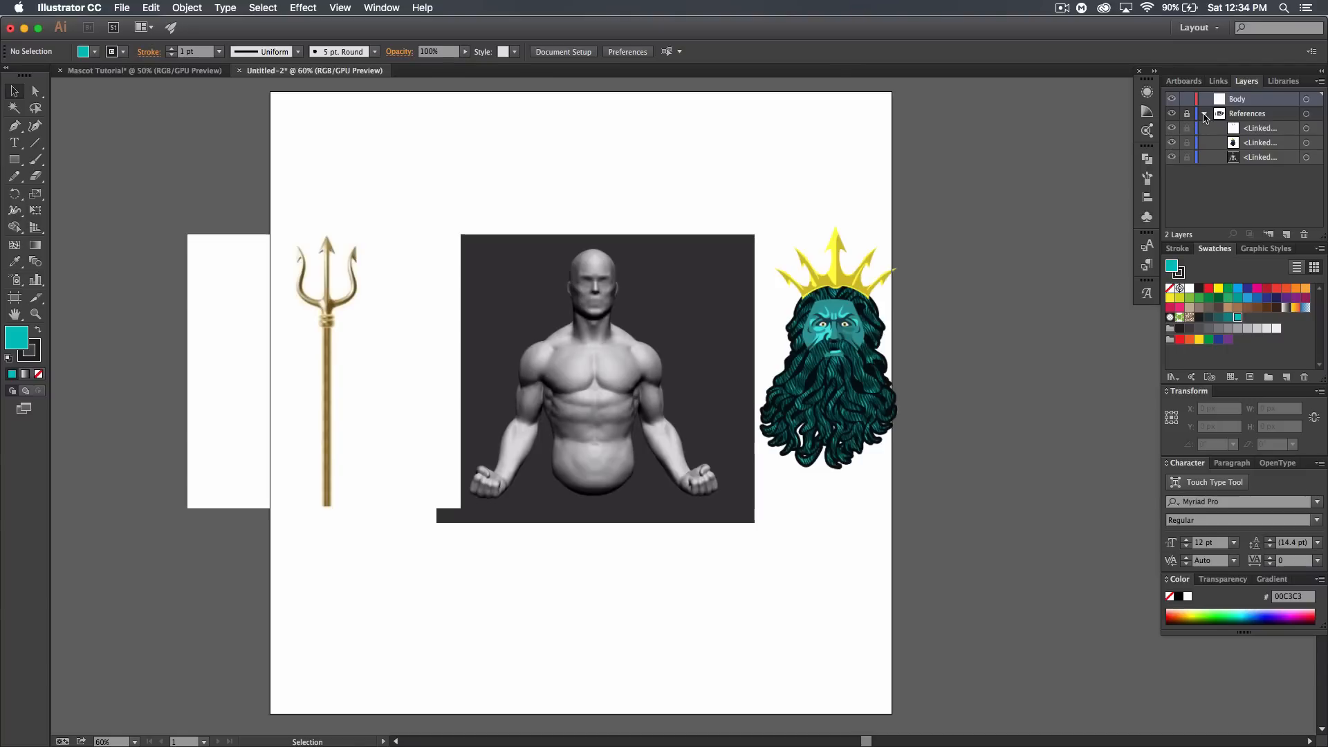
click(1204, 114)
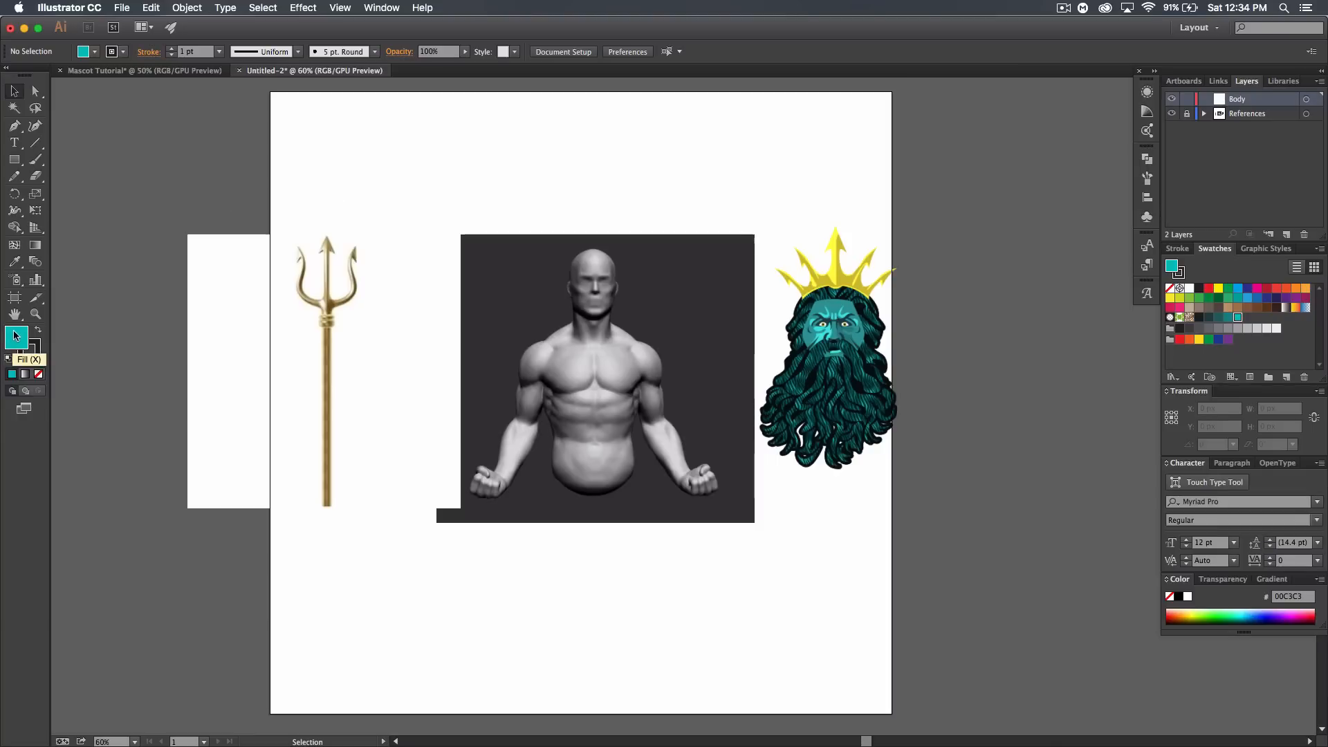
- With no fill, trace the left half of the torso and arm with the Pen tool as a closed shape about 247 × 433 px
click(38, 373)
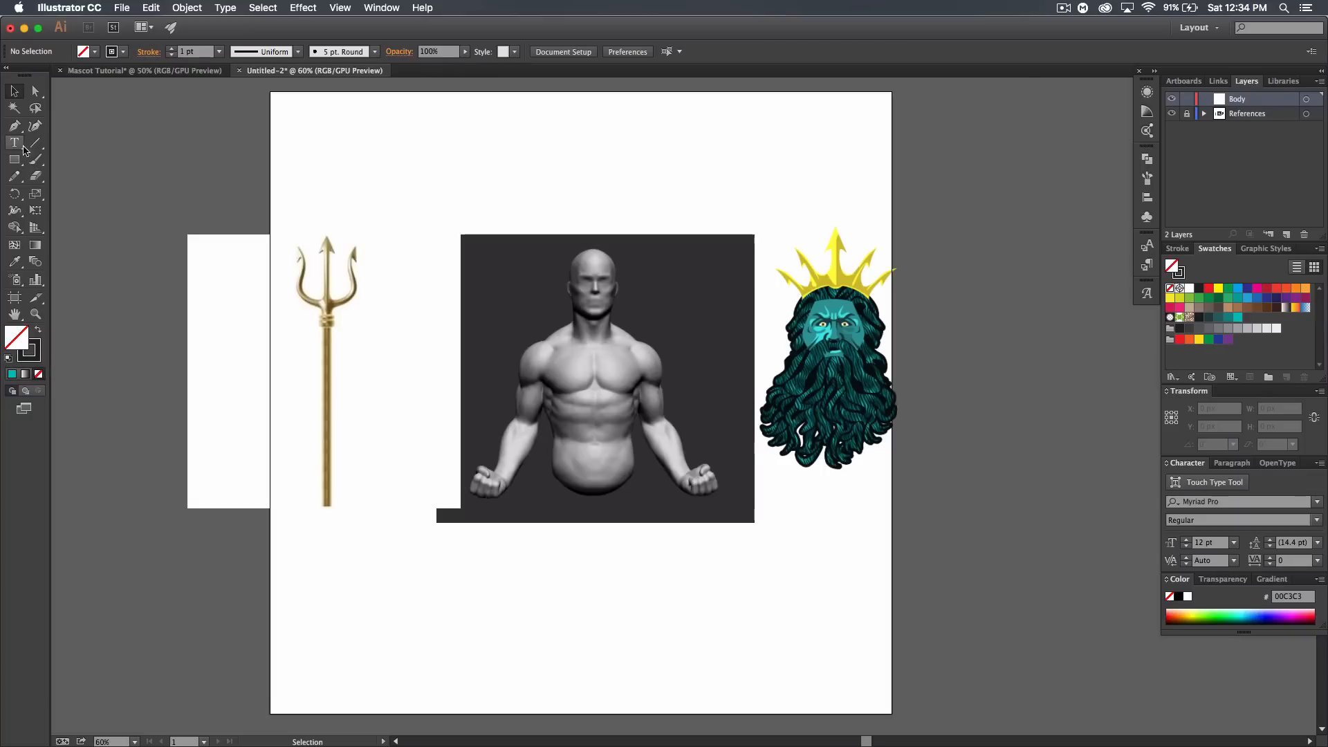
click(15, 126)
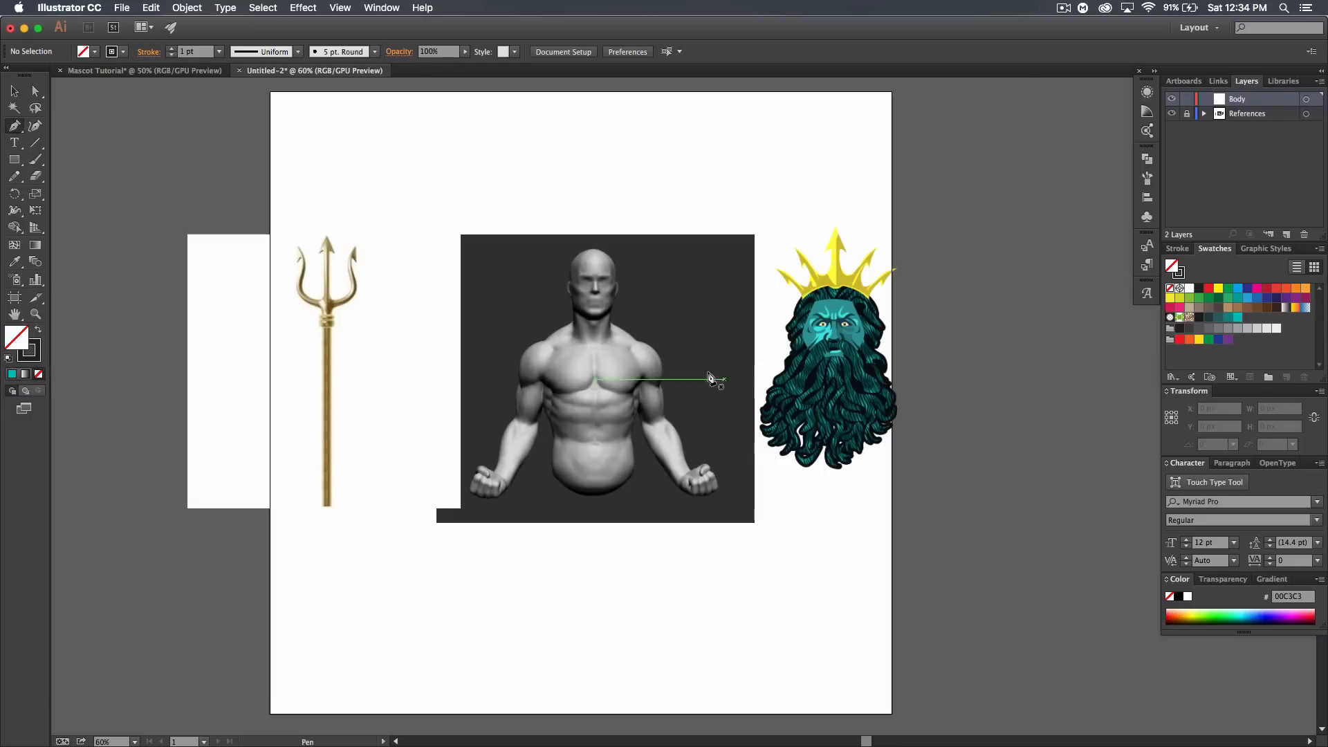
key(super+equal)
key(super+equal)
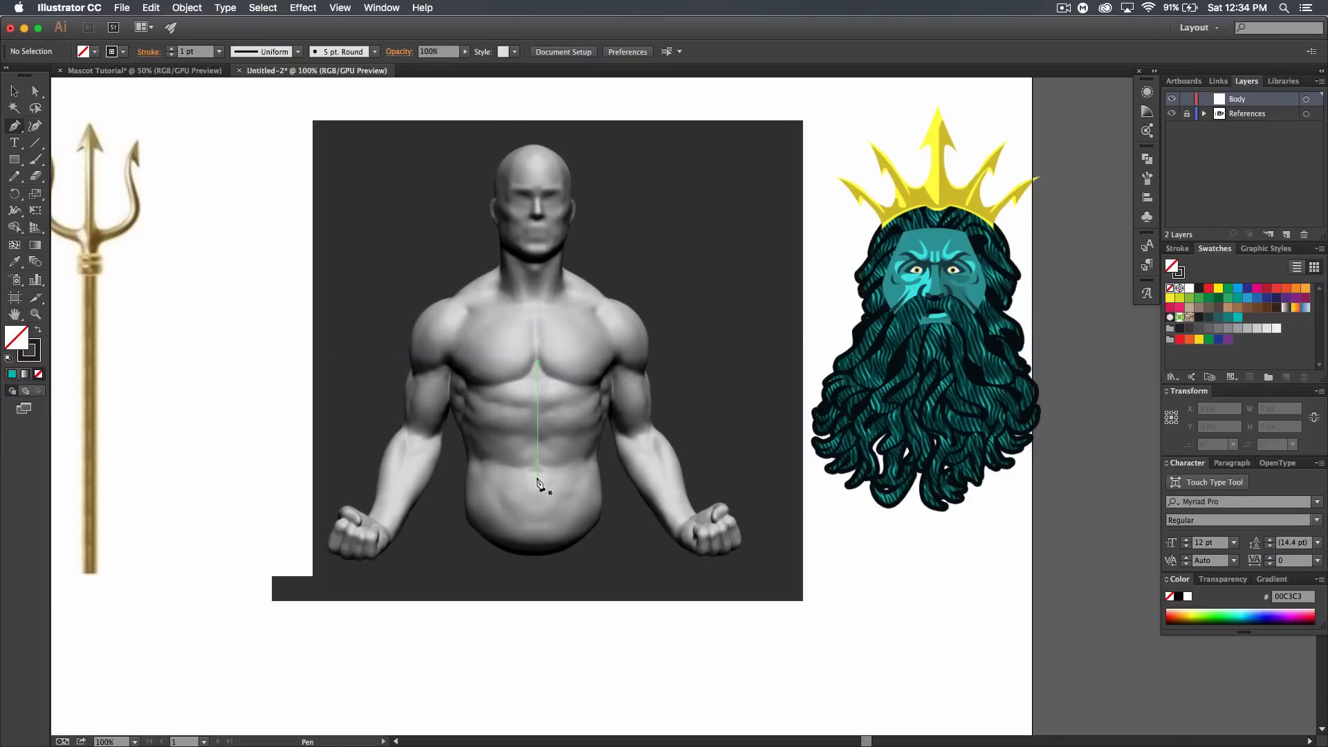
click(537, 553)
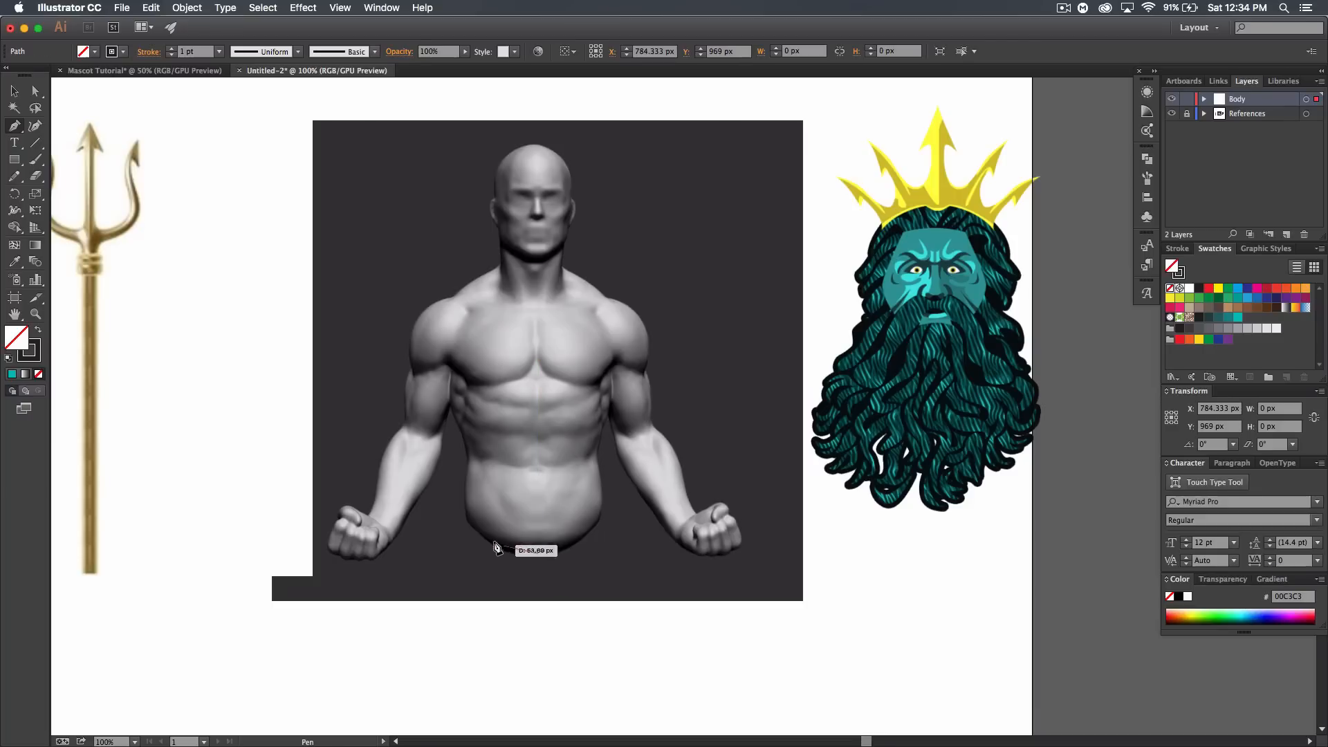
drag(466, 515, 442, 467)
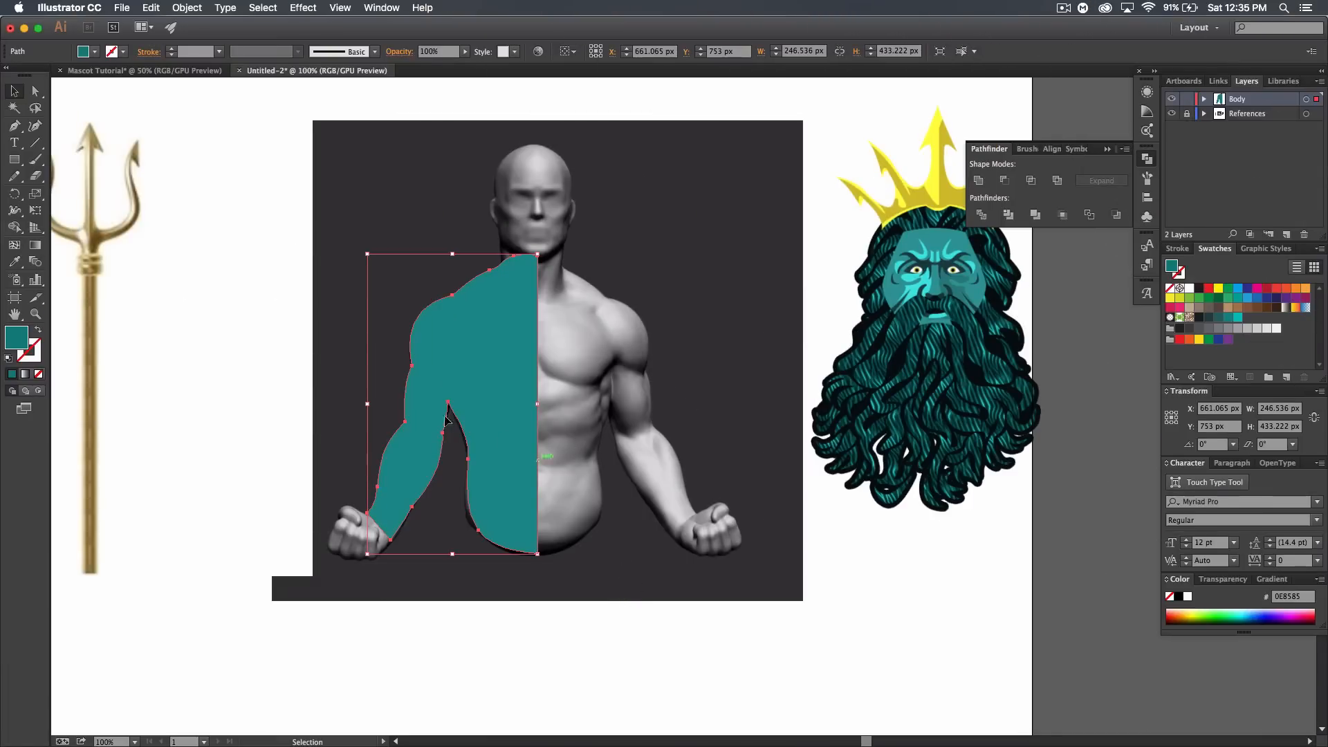
- Fill the traced half-body shape with the 0F8A8A teal swatch and leave it without a stroke
click(39, 331)
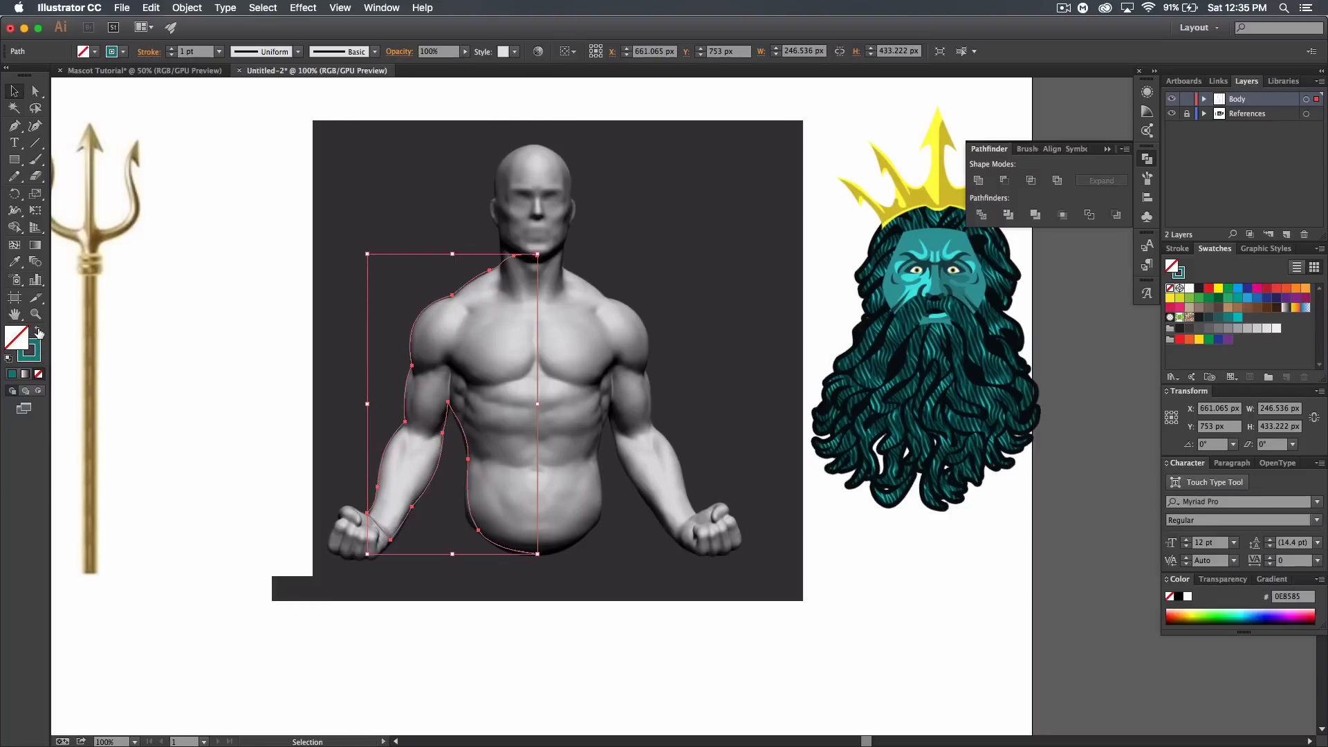
click(39, 331)
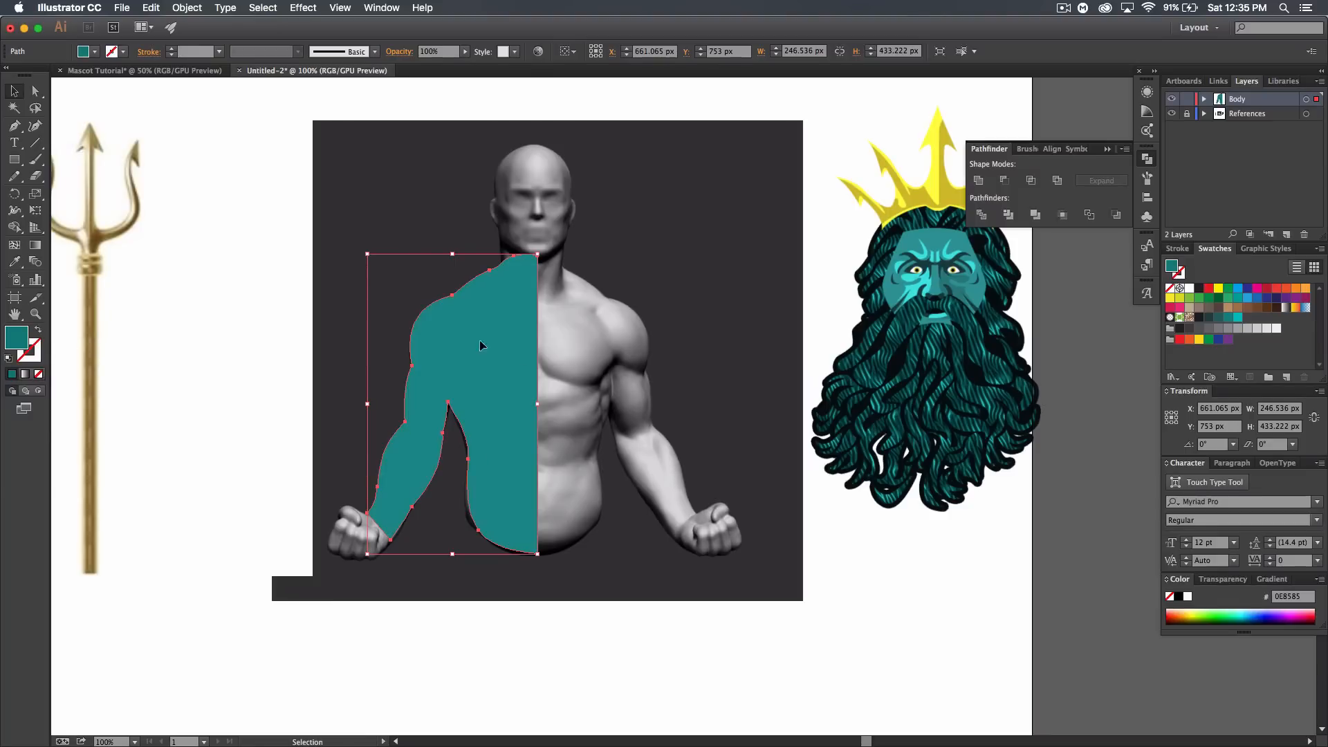
click(95, 51)
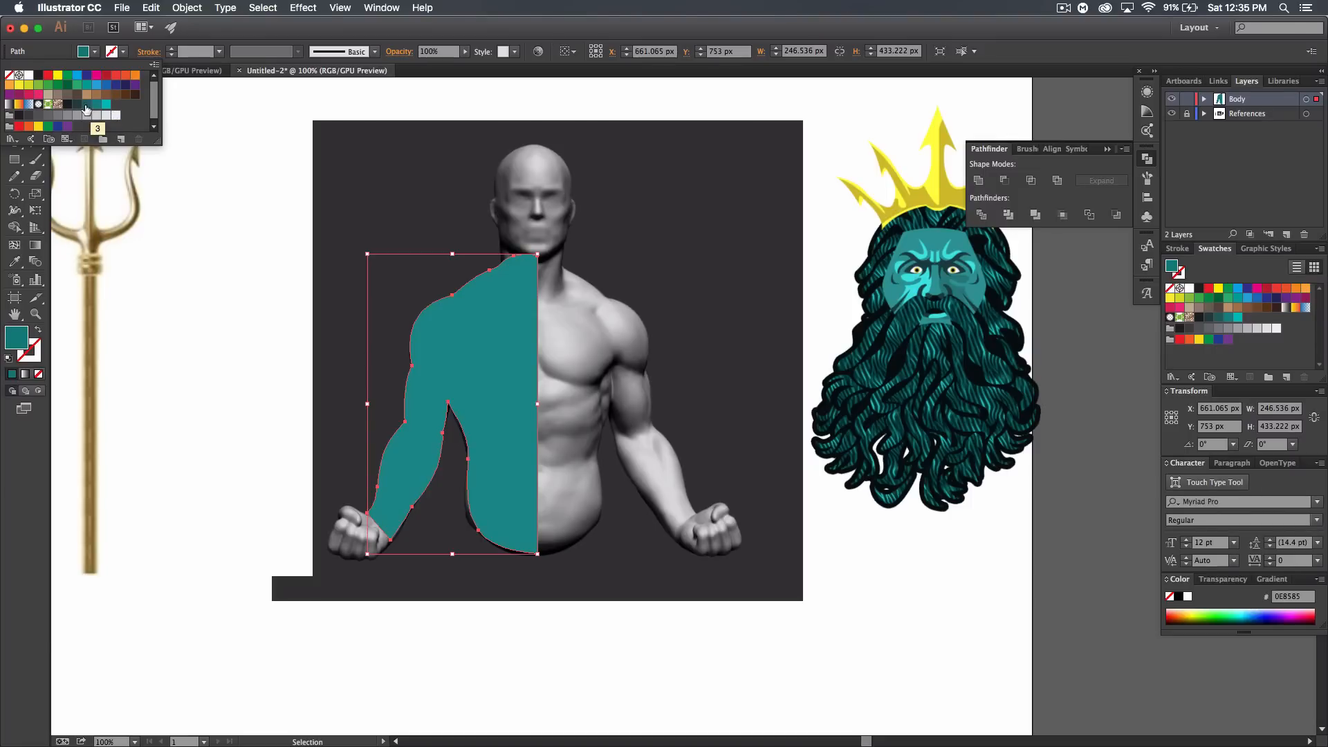
click(87, 105)
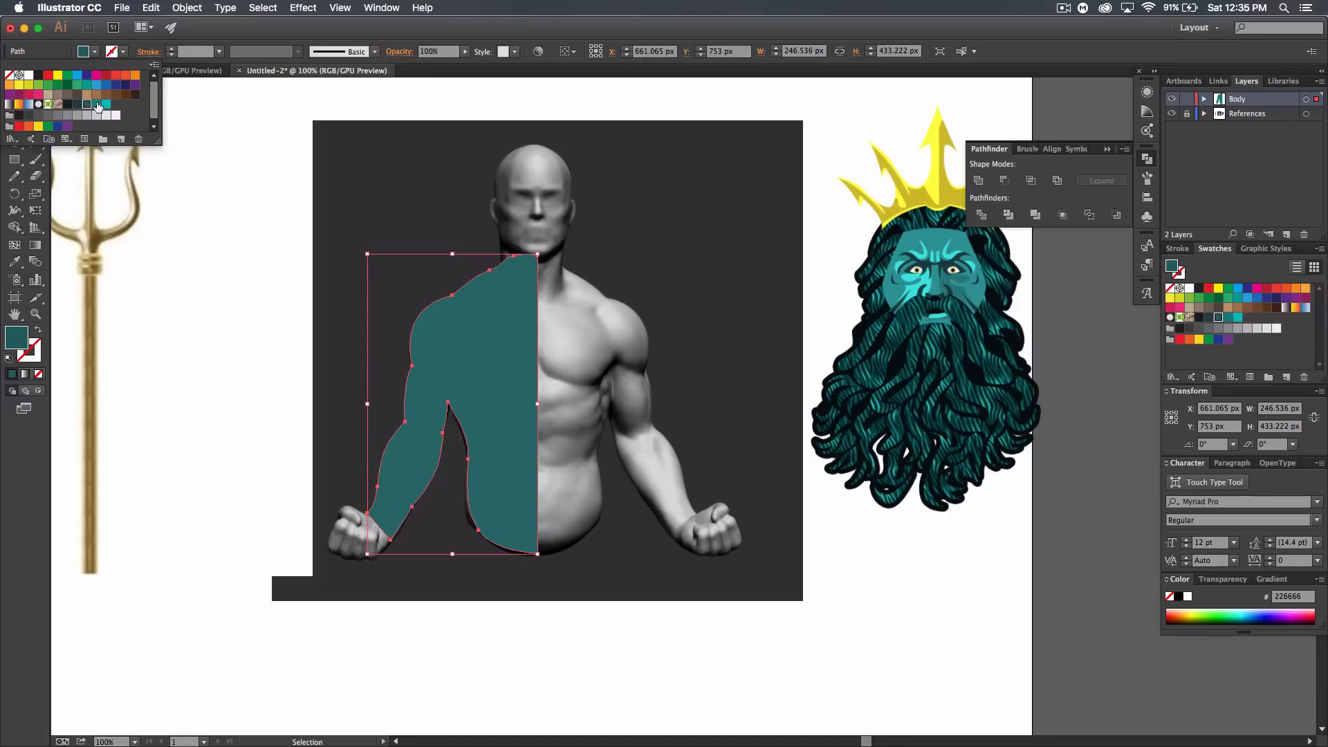
click(97, 106)
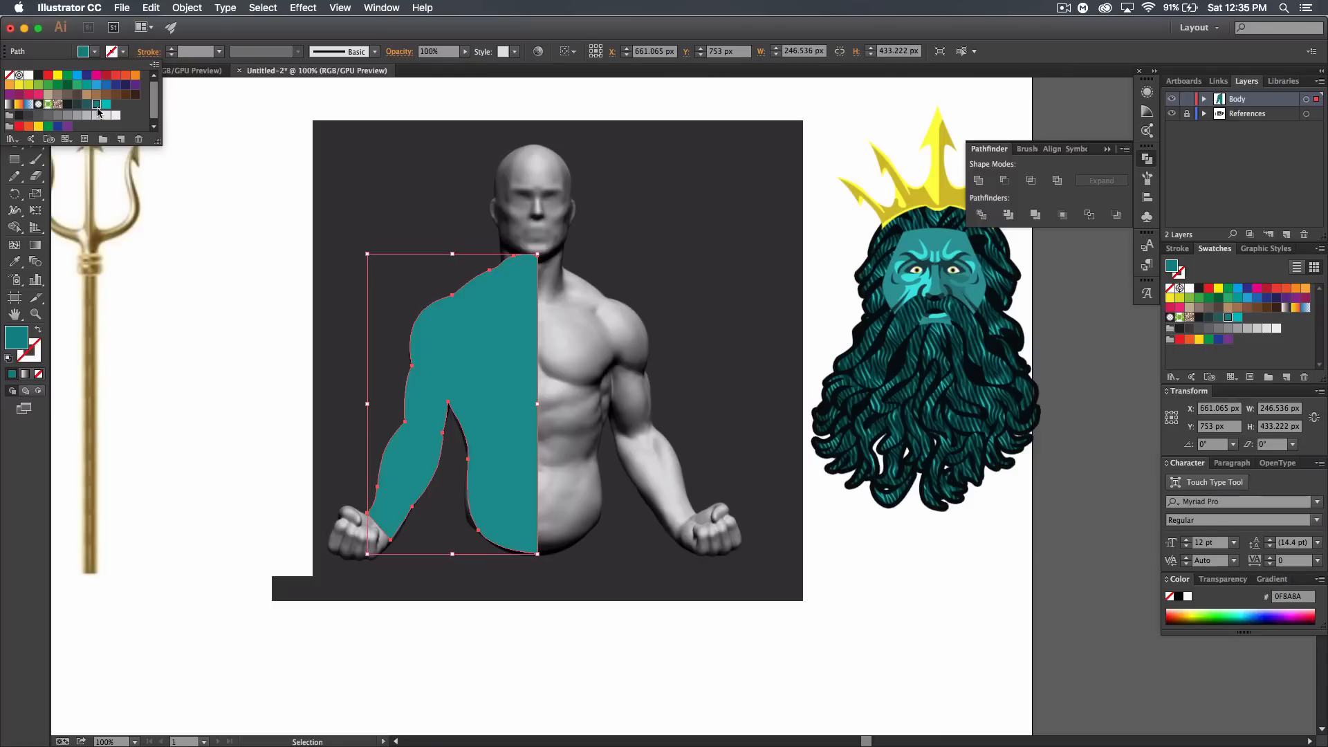
click(608, 473)
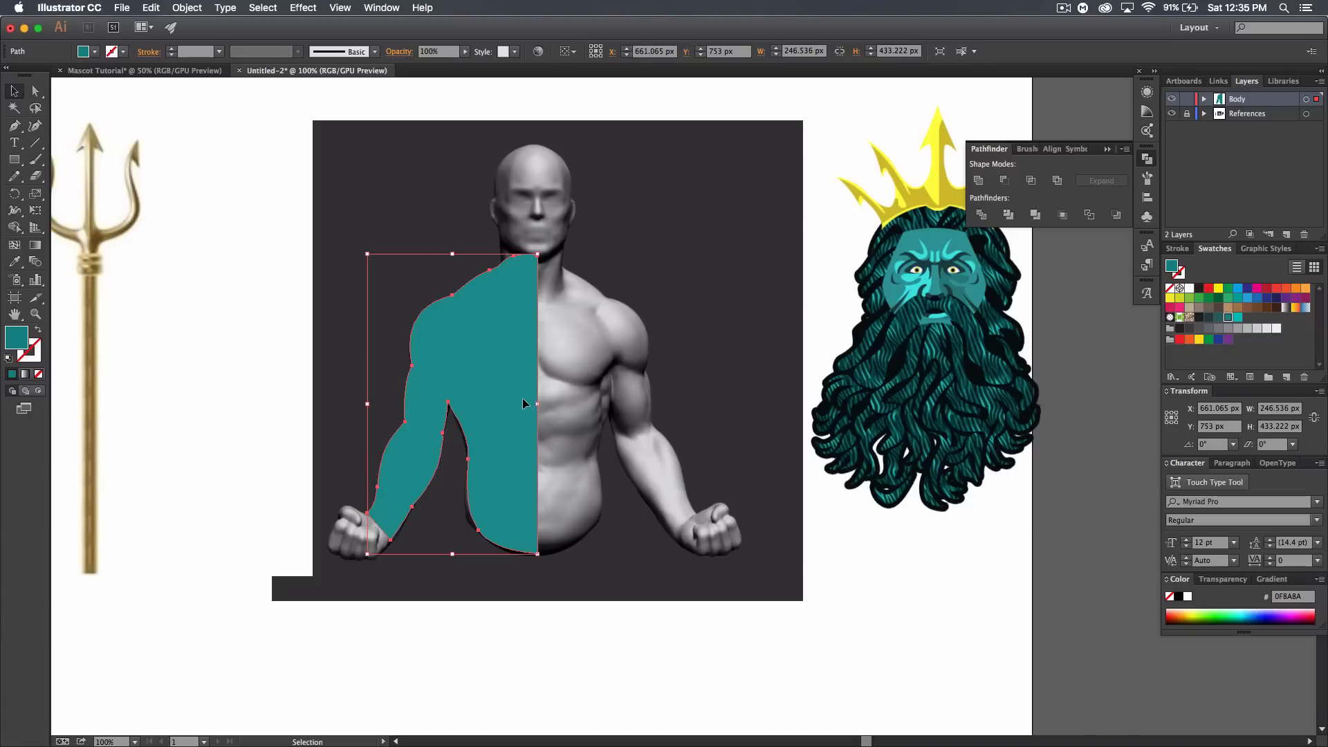
- Duplicate the half-body shape horizontally so the copy's left edge meets the torso's centre line
key(alt)
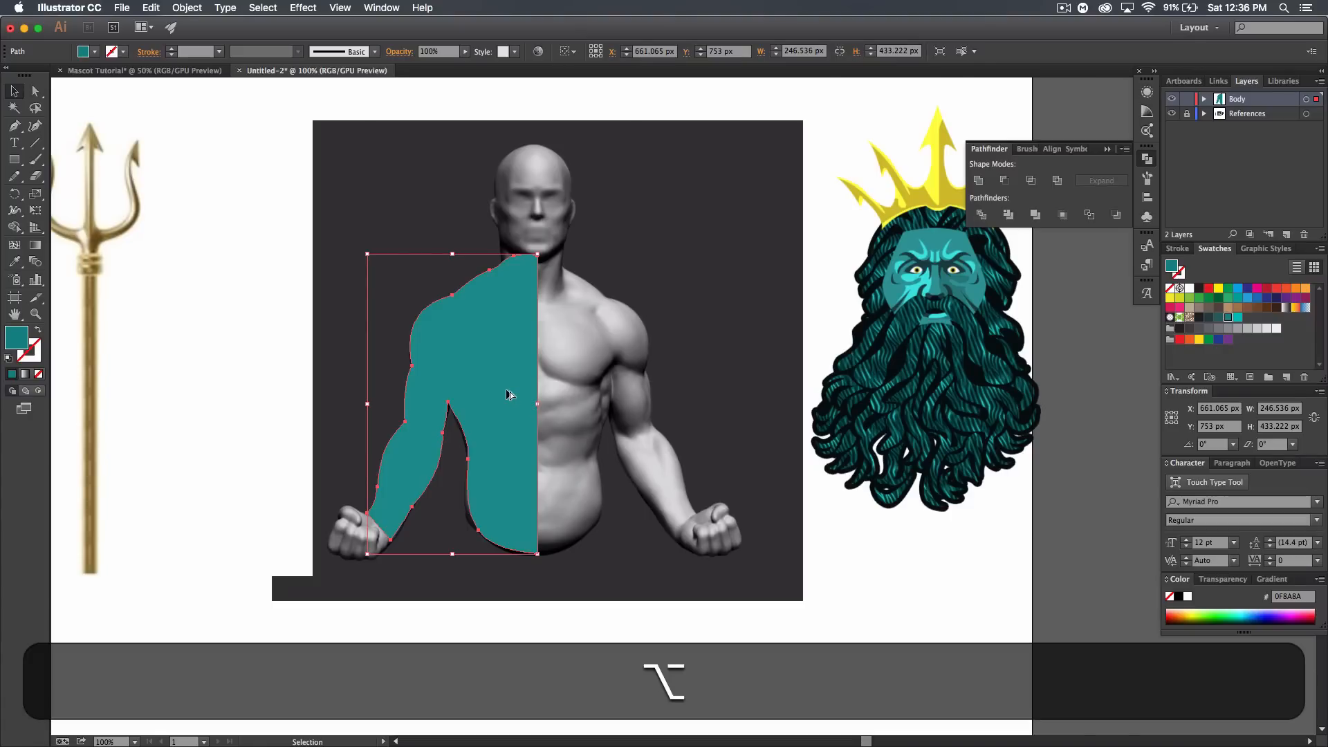
key(shift)
drag(506, 379, 602, 382)
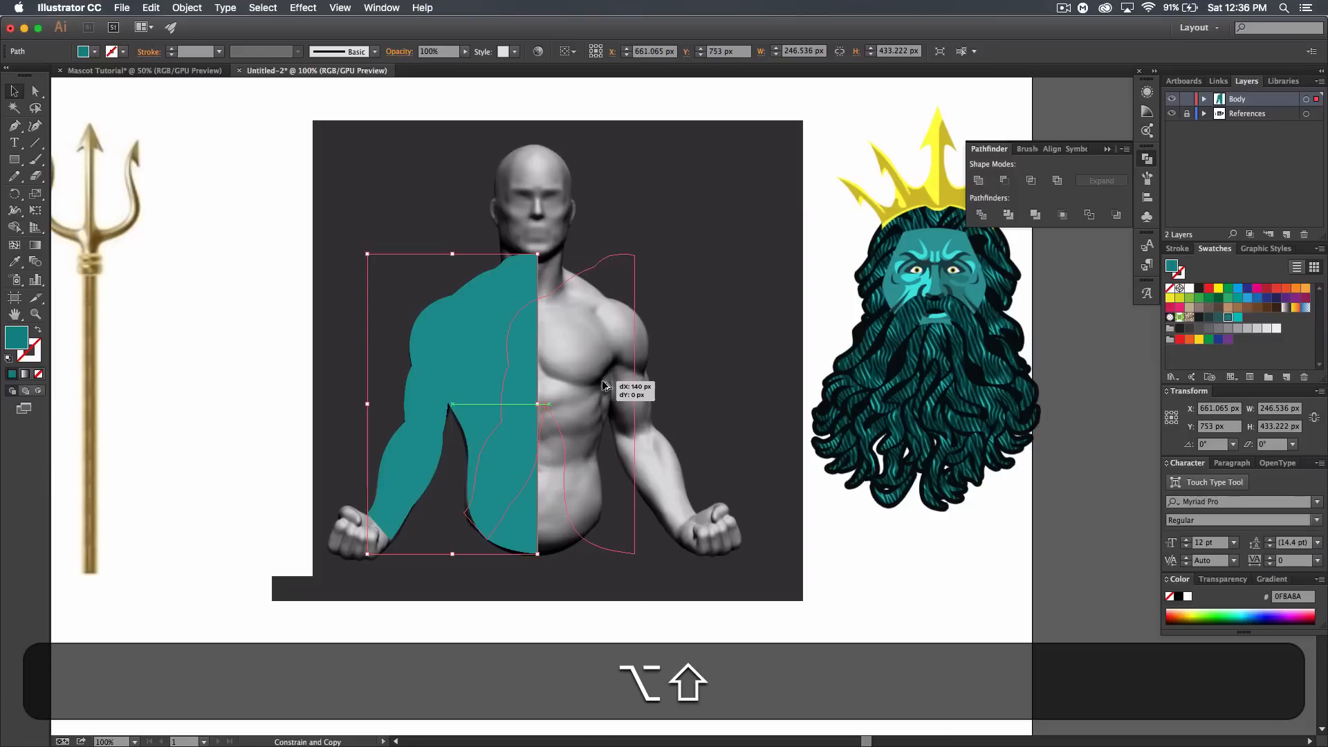
drag(635, 352, 677, 374)
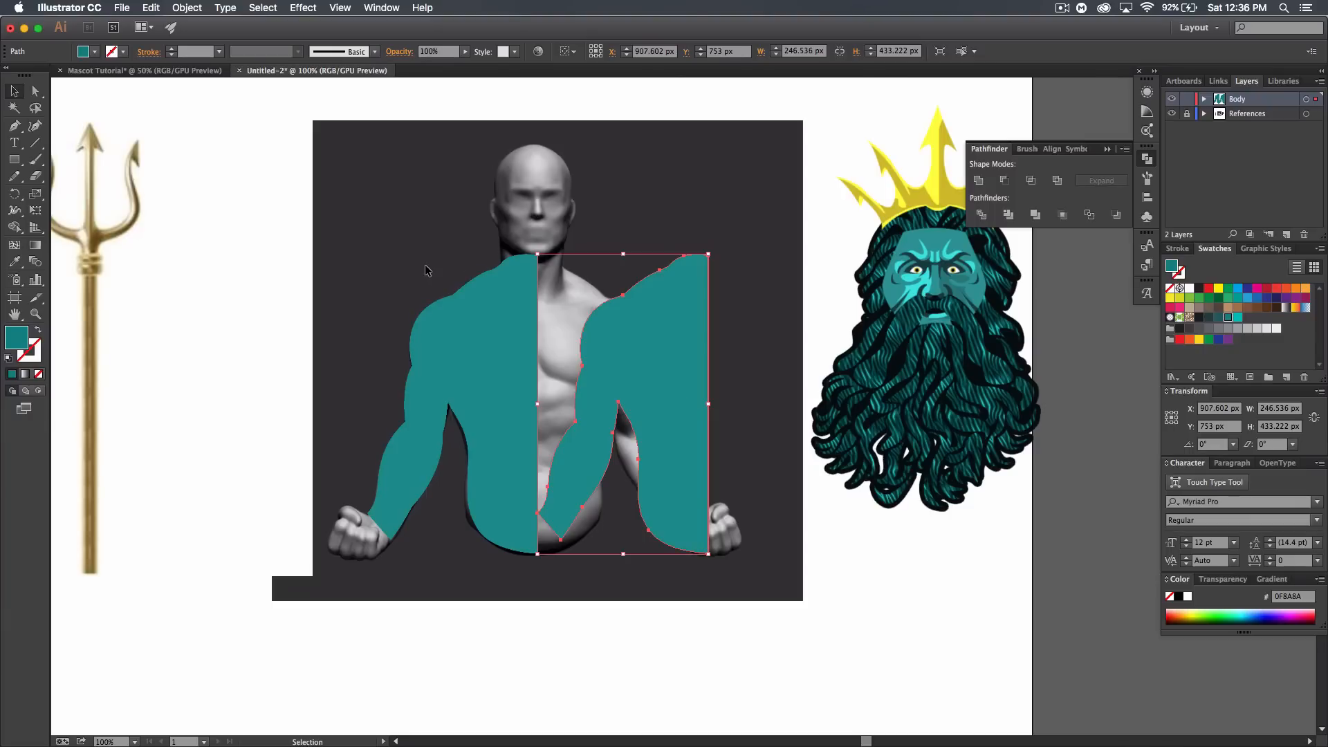
- Reflect the duplicated half-body shape across the vertical axis to complete the torso's other side
click(189, 6)
mouse_move(244, 29)
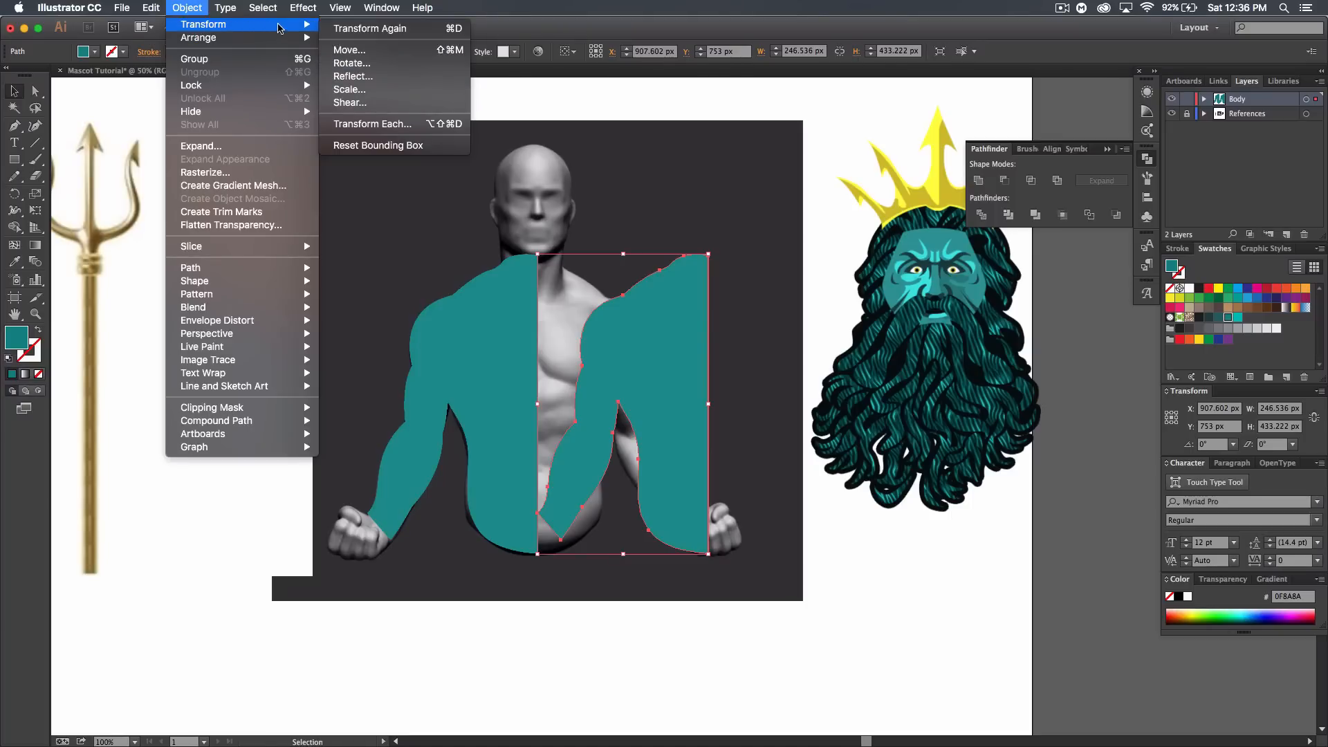
click(382, 75)
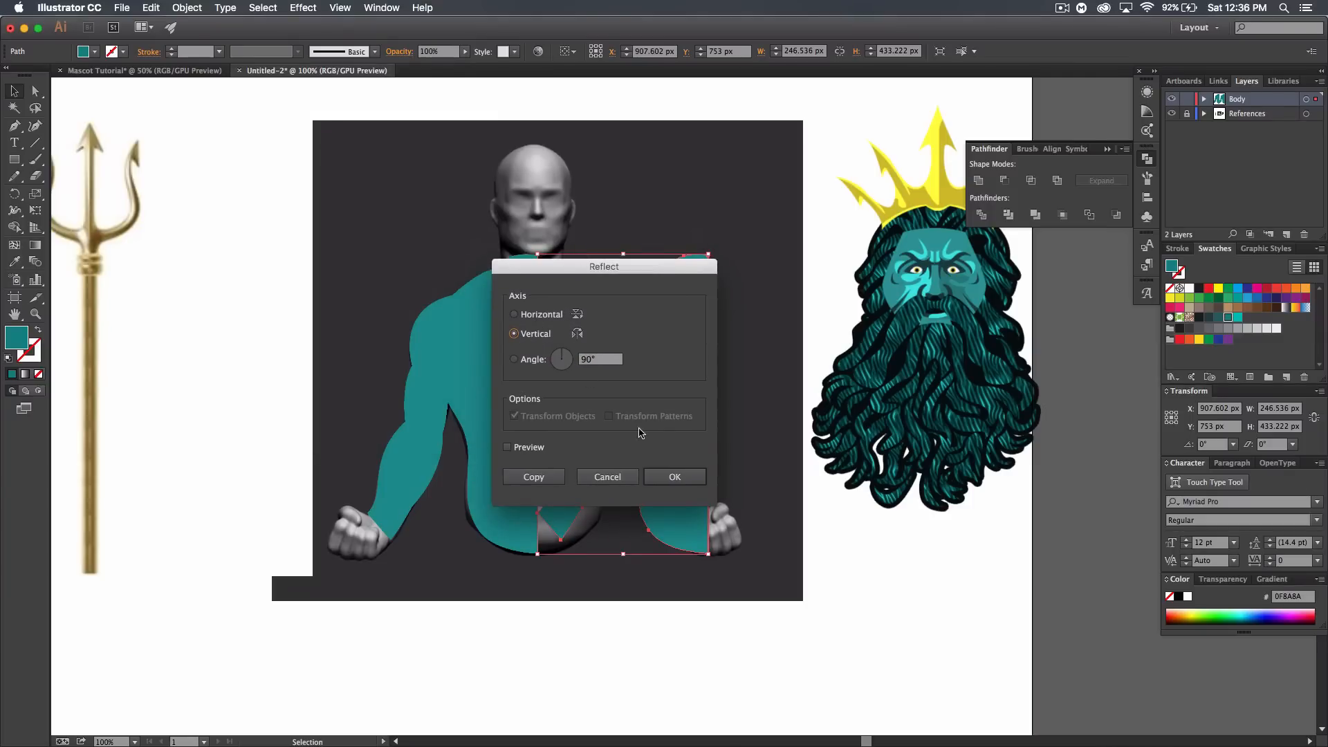
click(675, 477)
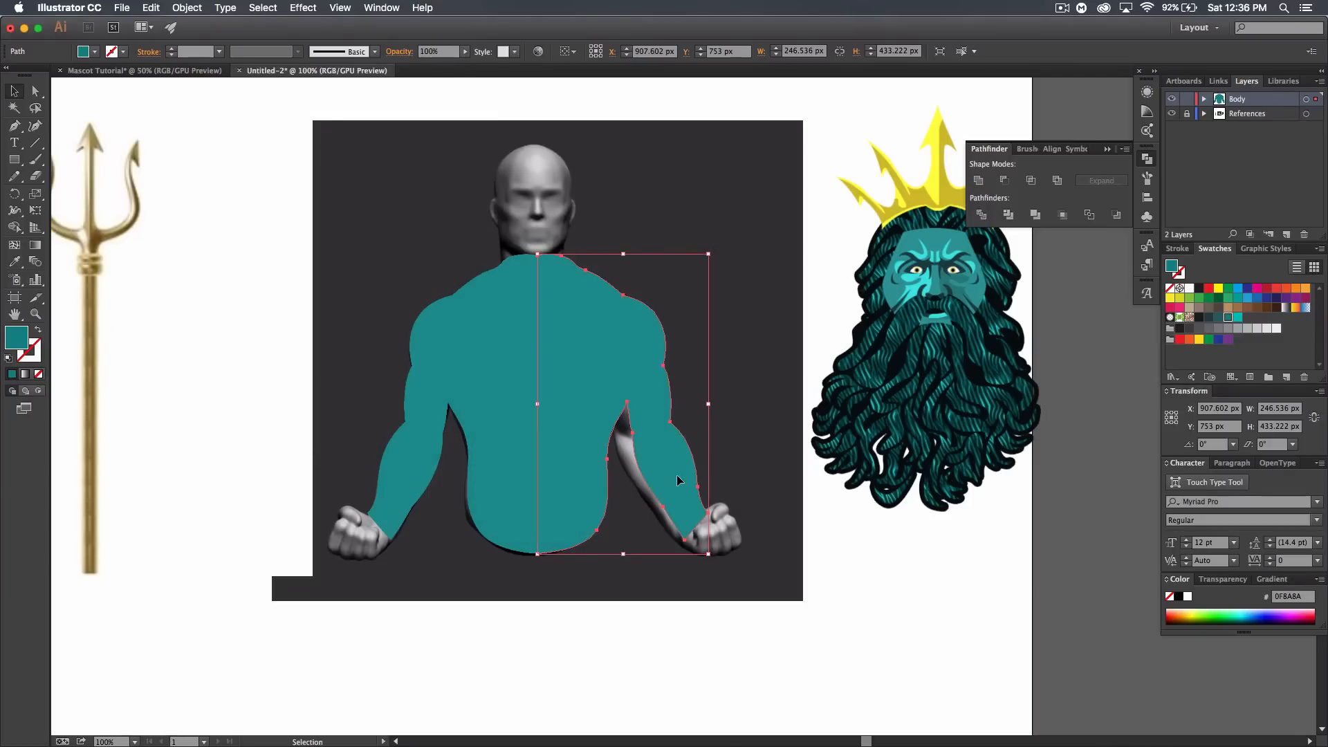
- Unite both body halves into a single shape and move it about 68 px right and 52 px down
drag(574, 410, 575, 376)
shift+click(586, 410)
click(734, 589)
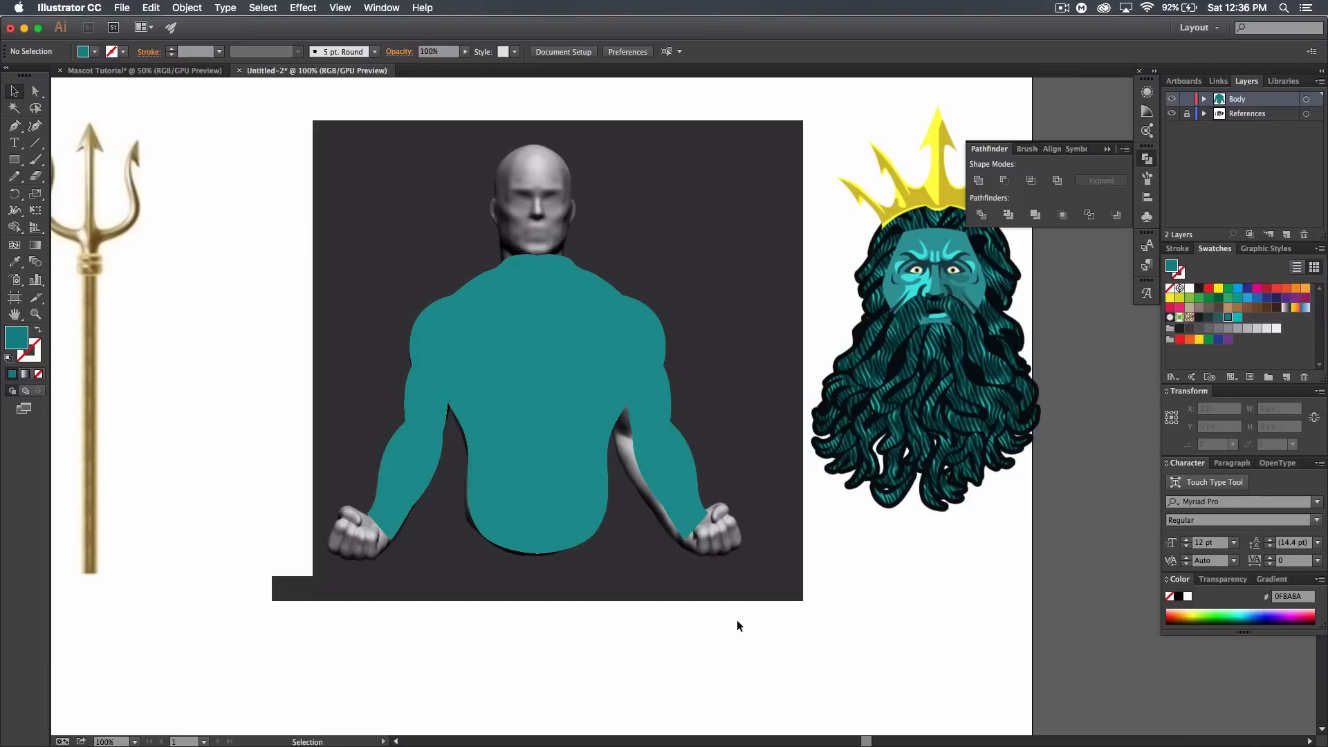
drag(734, 604, 380, 294)
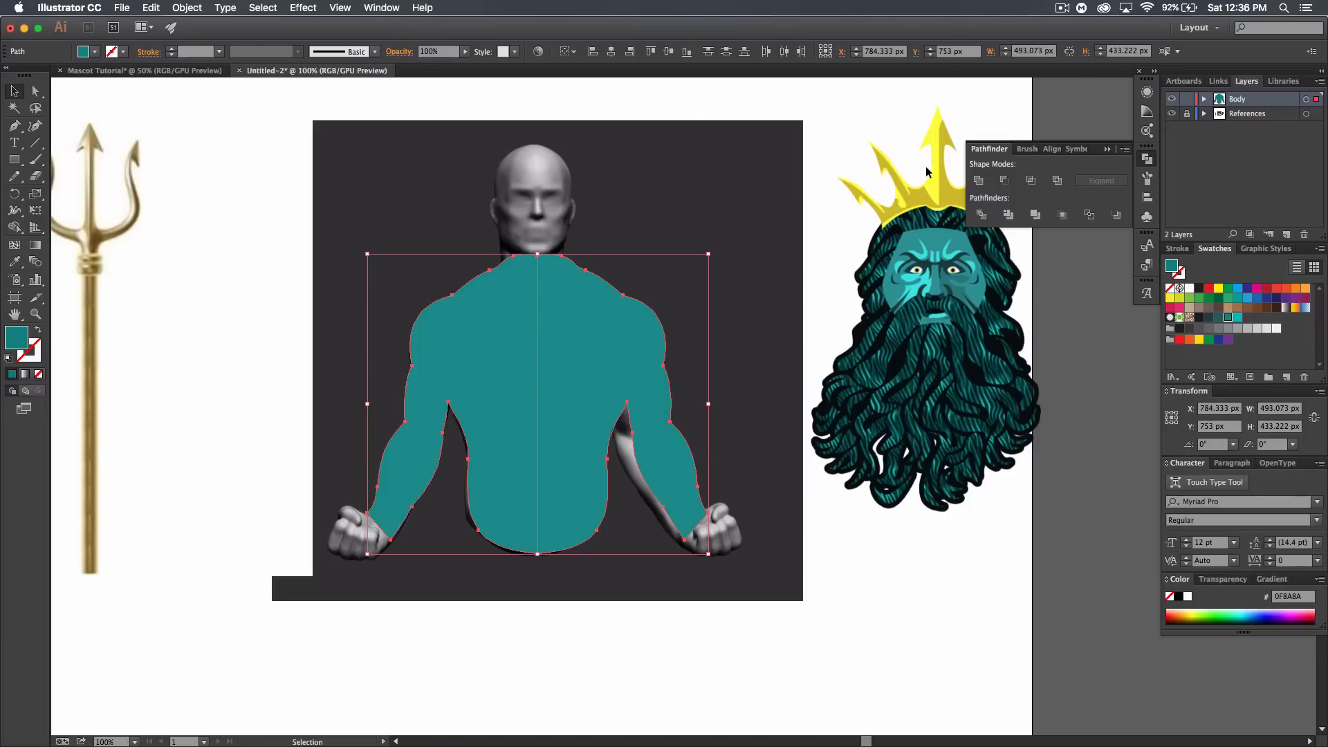
click(979, 181)
drag(512, 452, 592, 394)
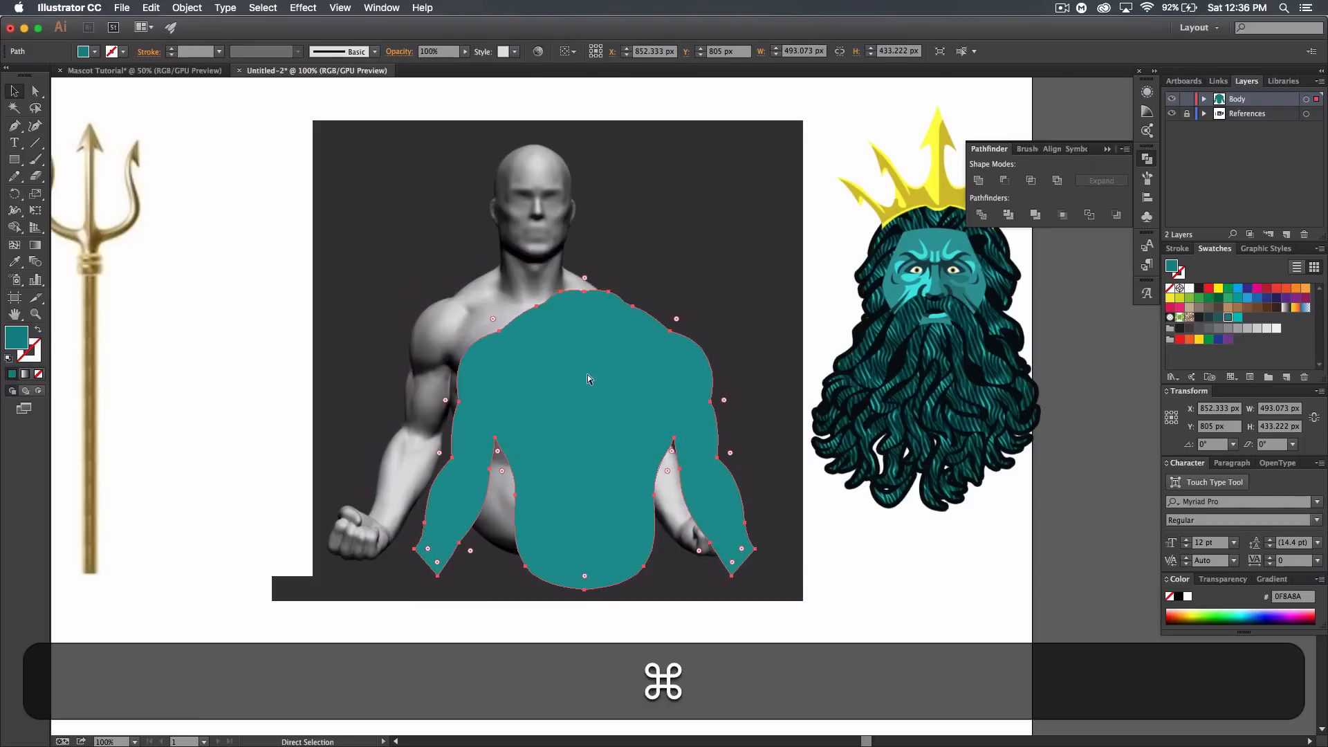
- Undo the last move of the united body shape and lock the Body layer
key(super+z)
click(836, 396)
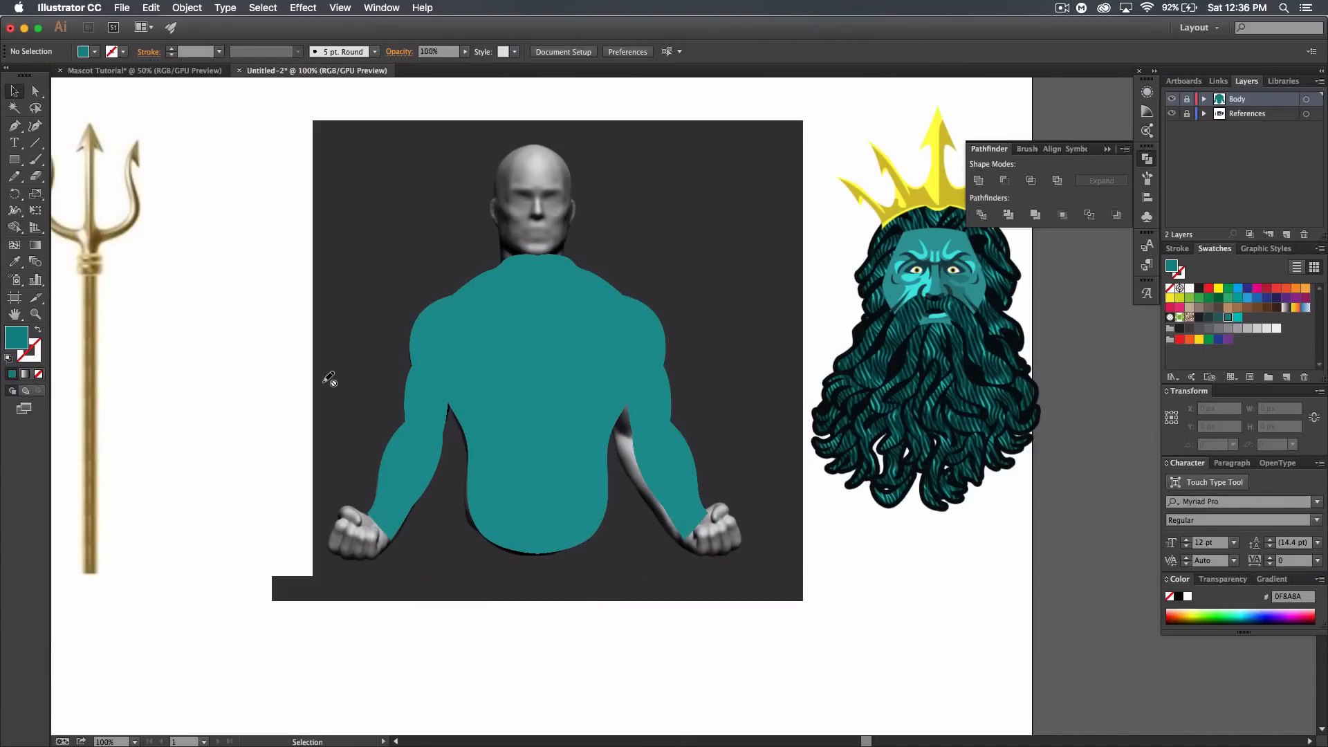
- Create a new layer named Trident above the Body layer and keep the References layer locked
drag(208, 275, 438, 316)
click(1286, 234)
double_click(1243, 100)
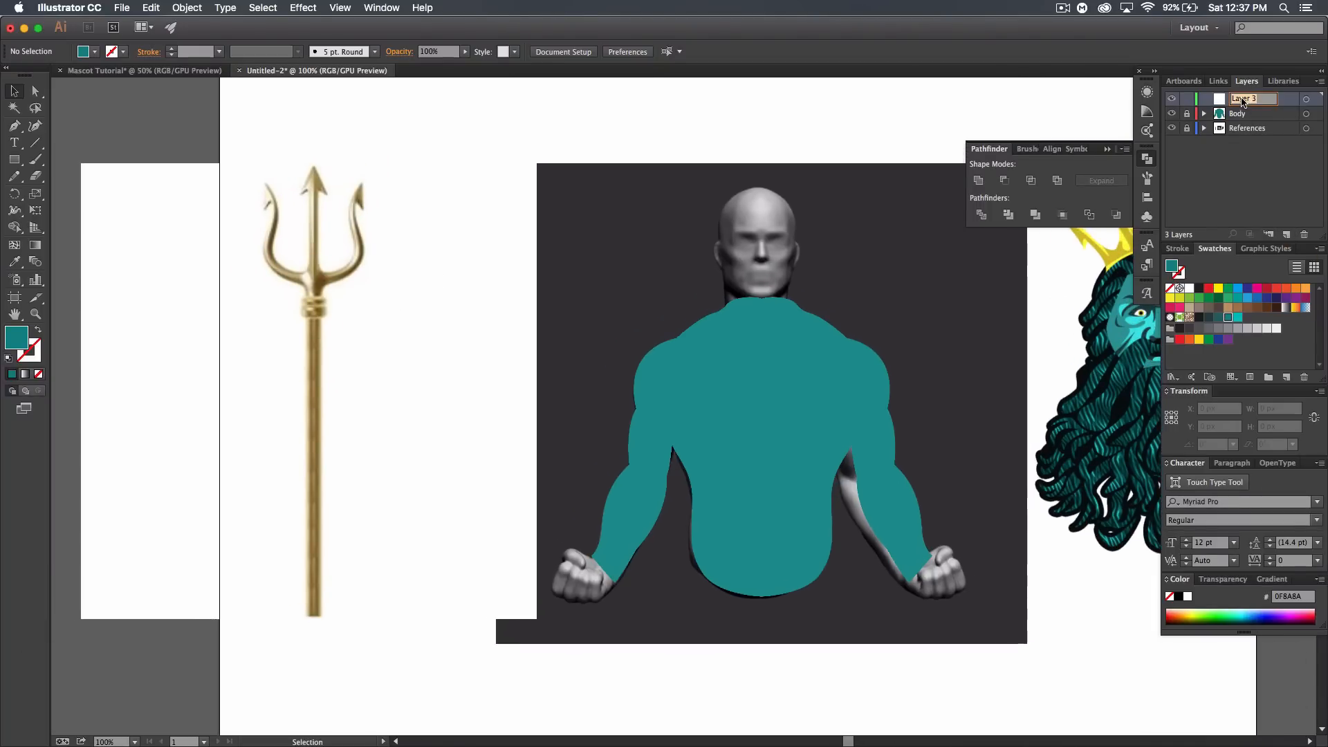
text(Trident)
key(Return)
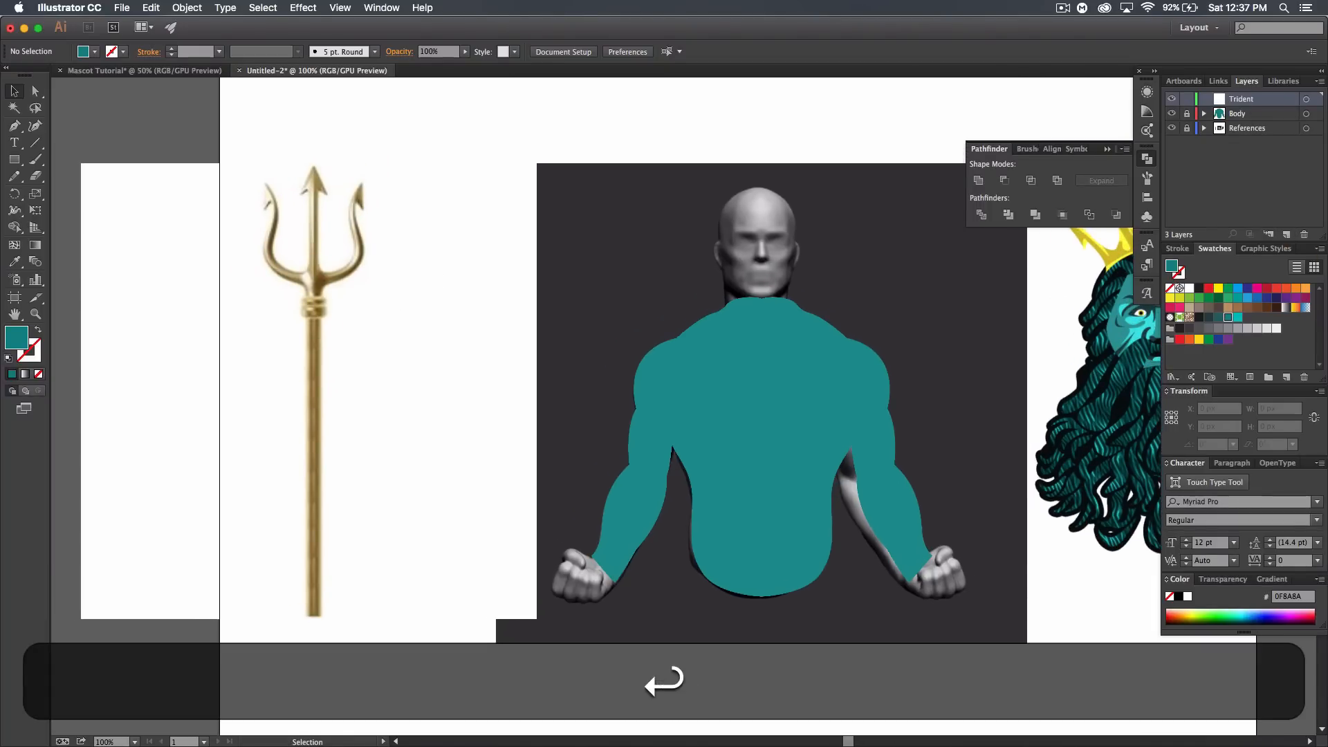
click(1187, 129)
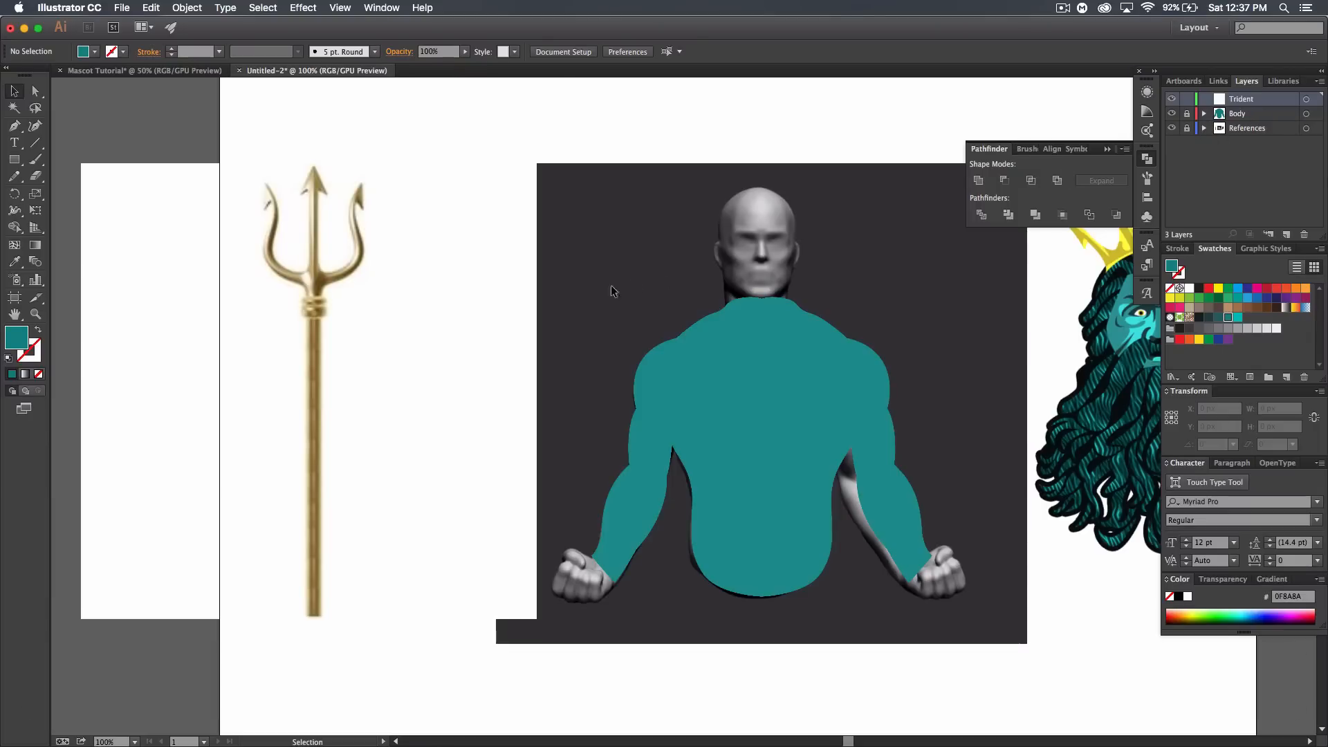
drag(413, 311, 531, 302)
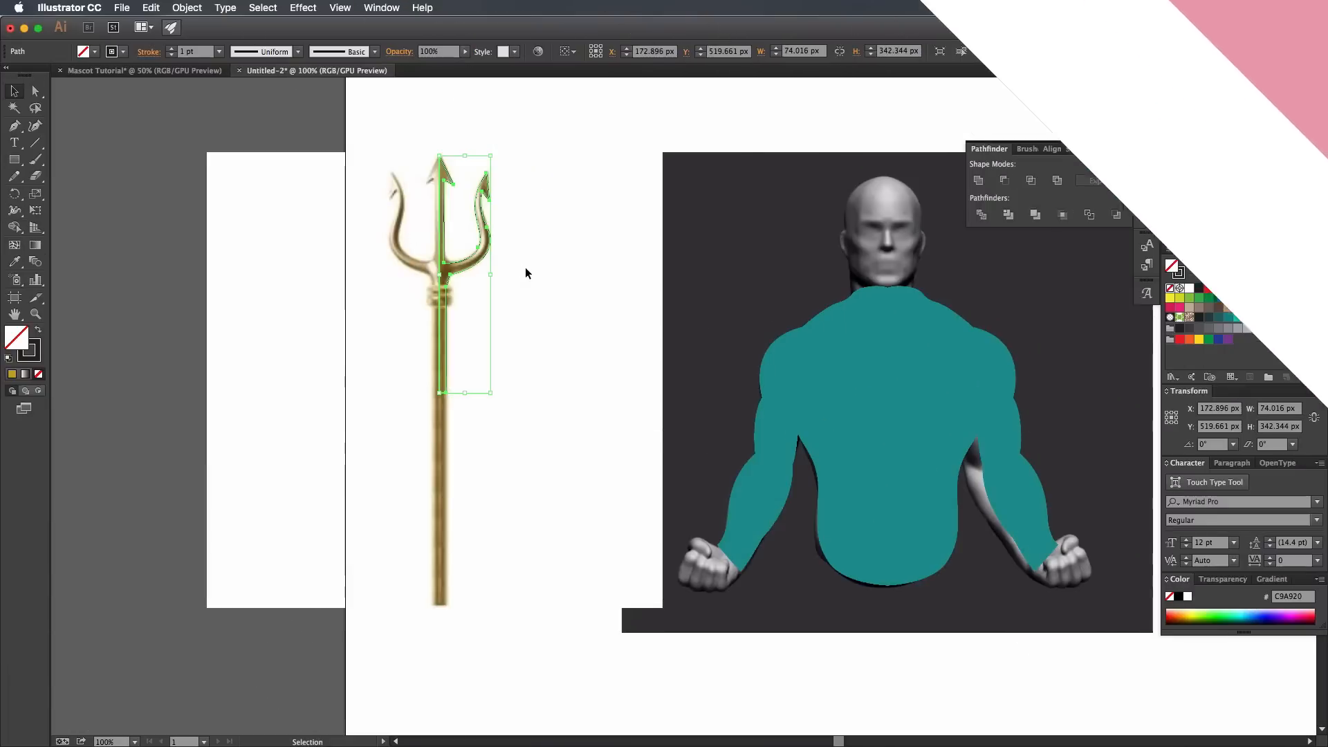
- Swap the fill and stroke of the traced half-trident so it has a solid dark fill and no stroke
click(525, 267)
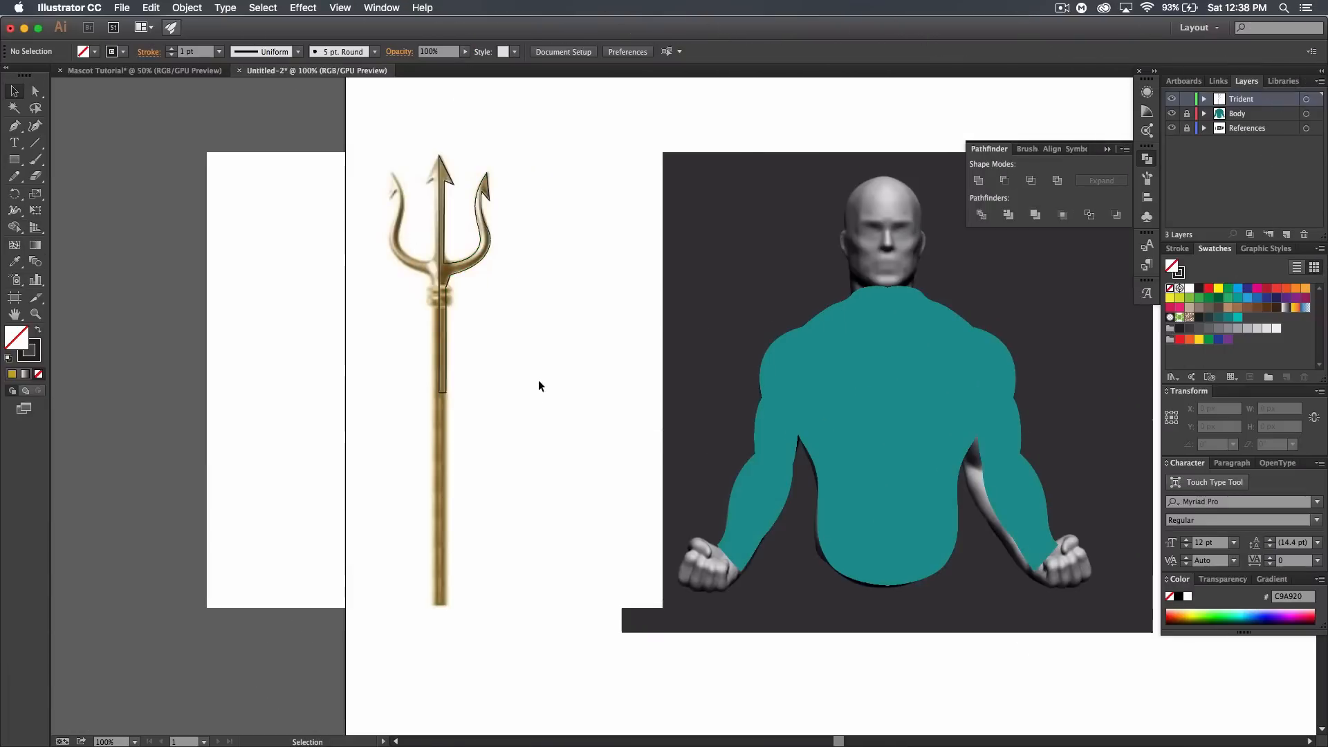
drag(533, 419, 400, 137)
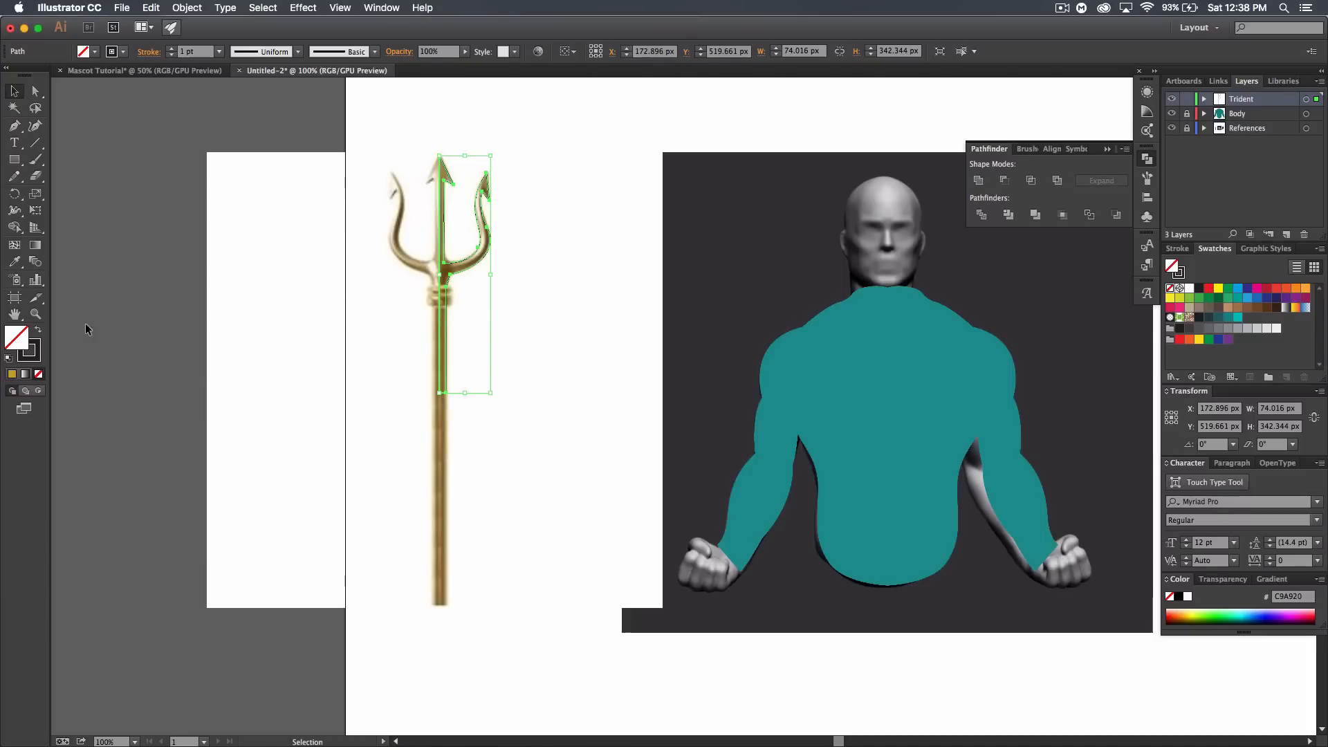
click(39, 332)
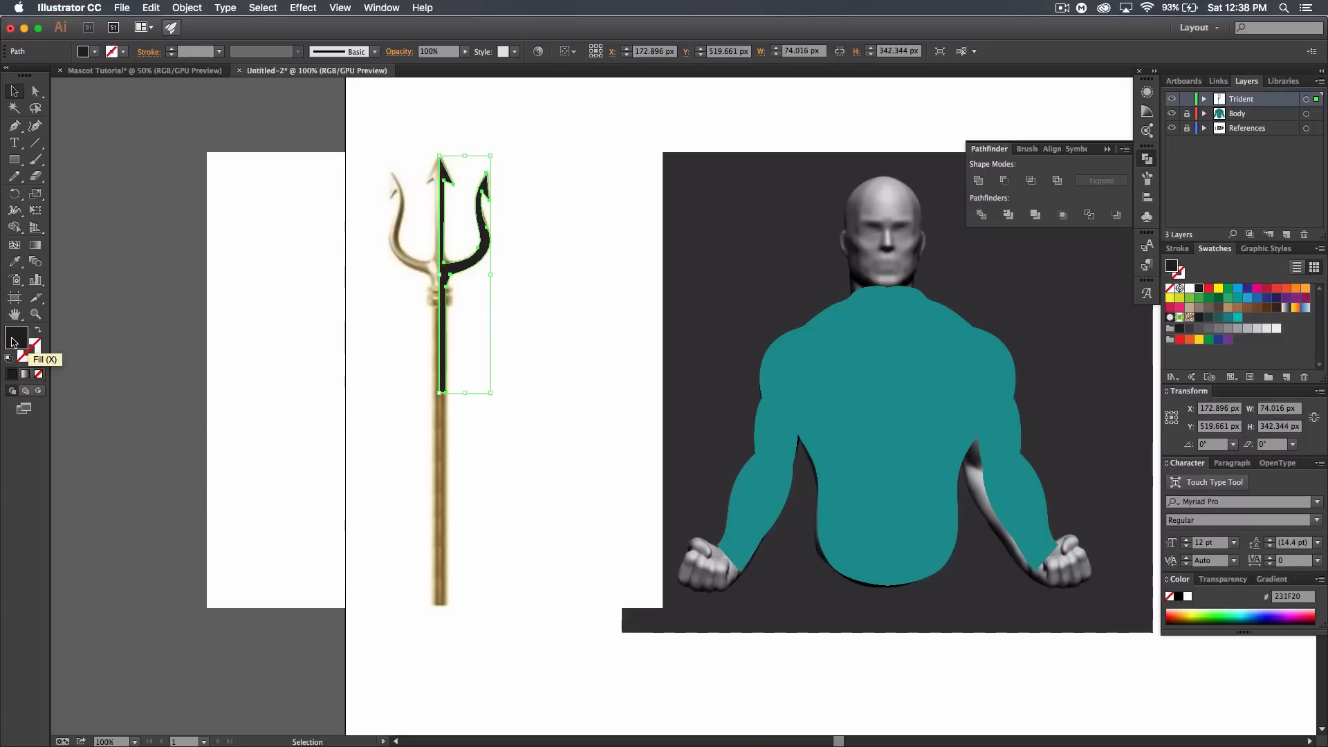
double_click(16, 339)
click(868, 301)
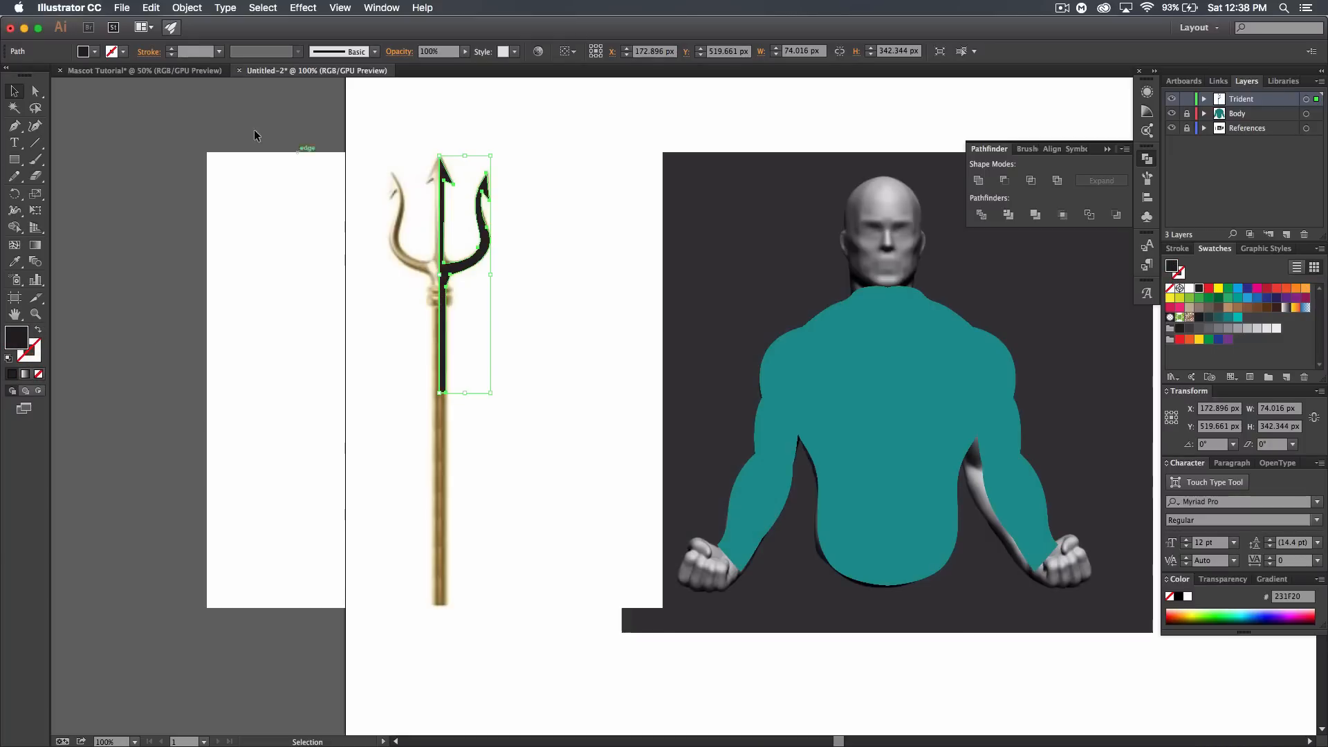
- Recolour the half-trident's fill to gold AF9217, starting from the yellow swatch
click(95, 54)
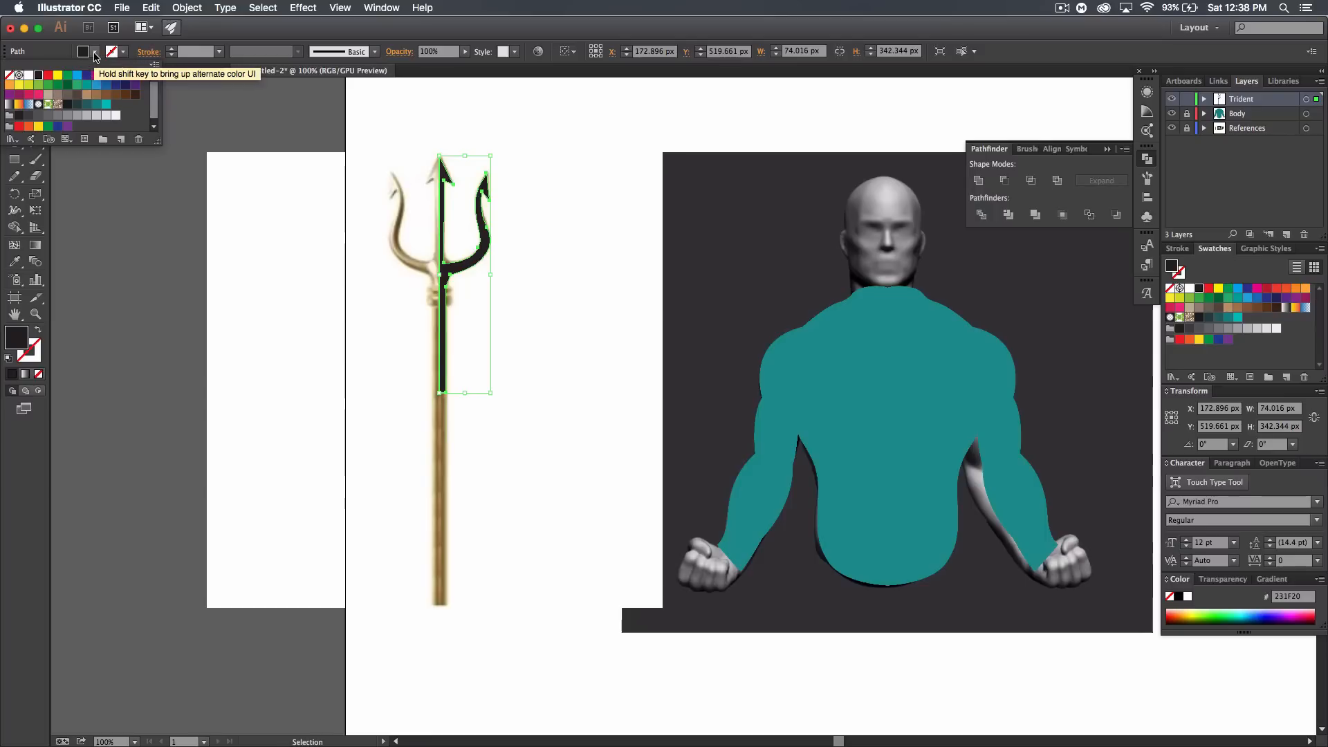
click(18, 86)
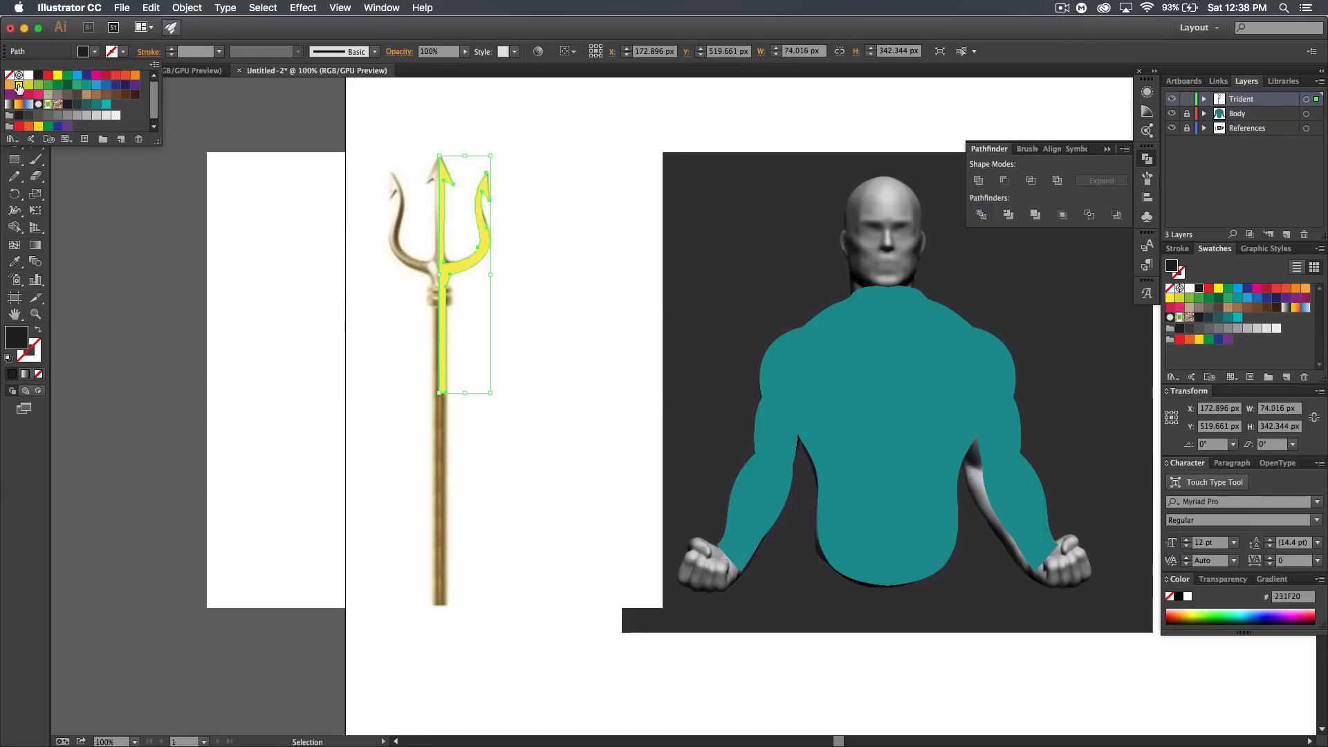
click(17, 339)
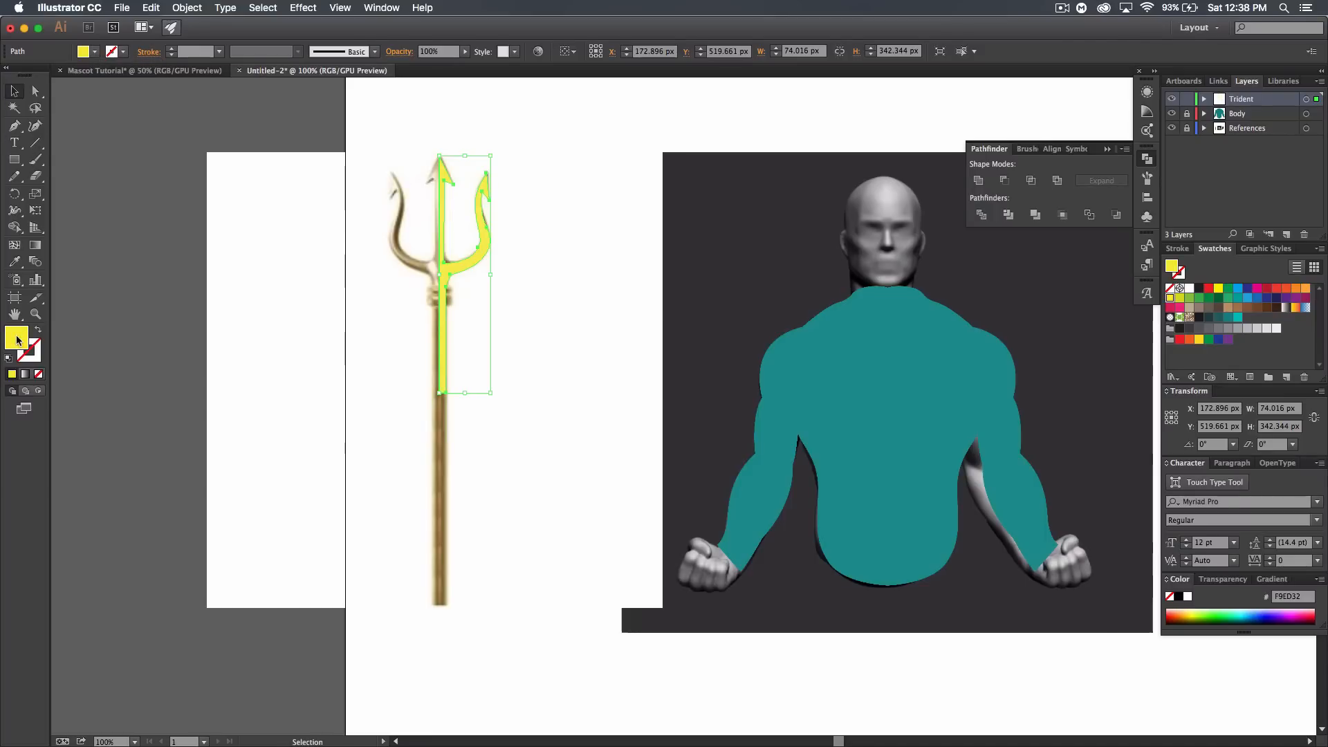
double_click(17, 339)
drag(744, 433, 733, 427)
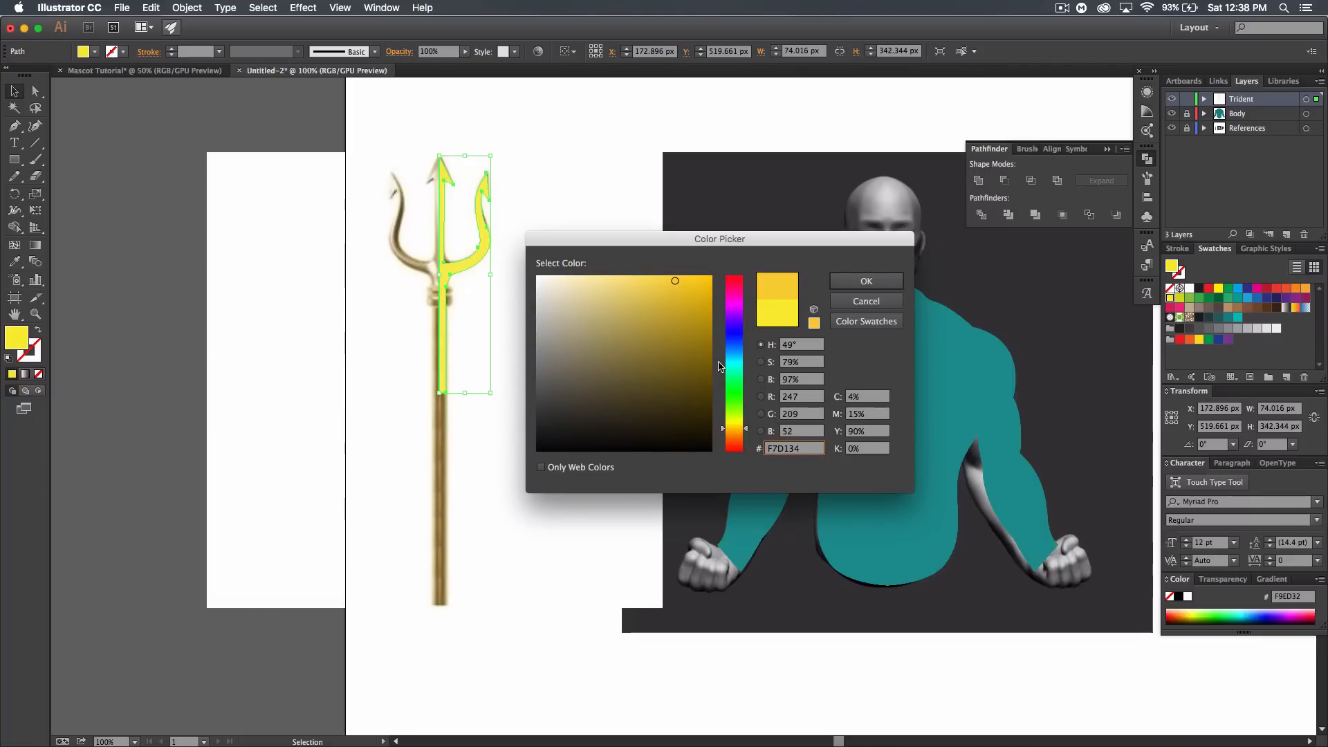
click(689, 321)
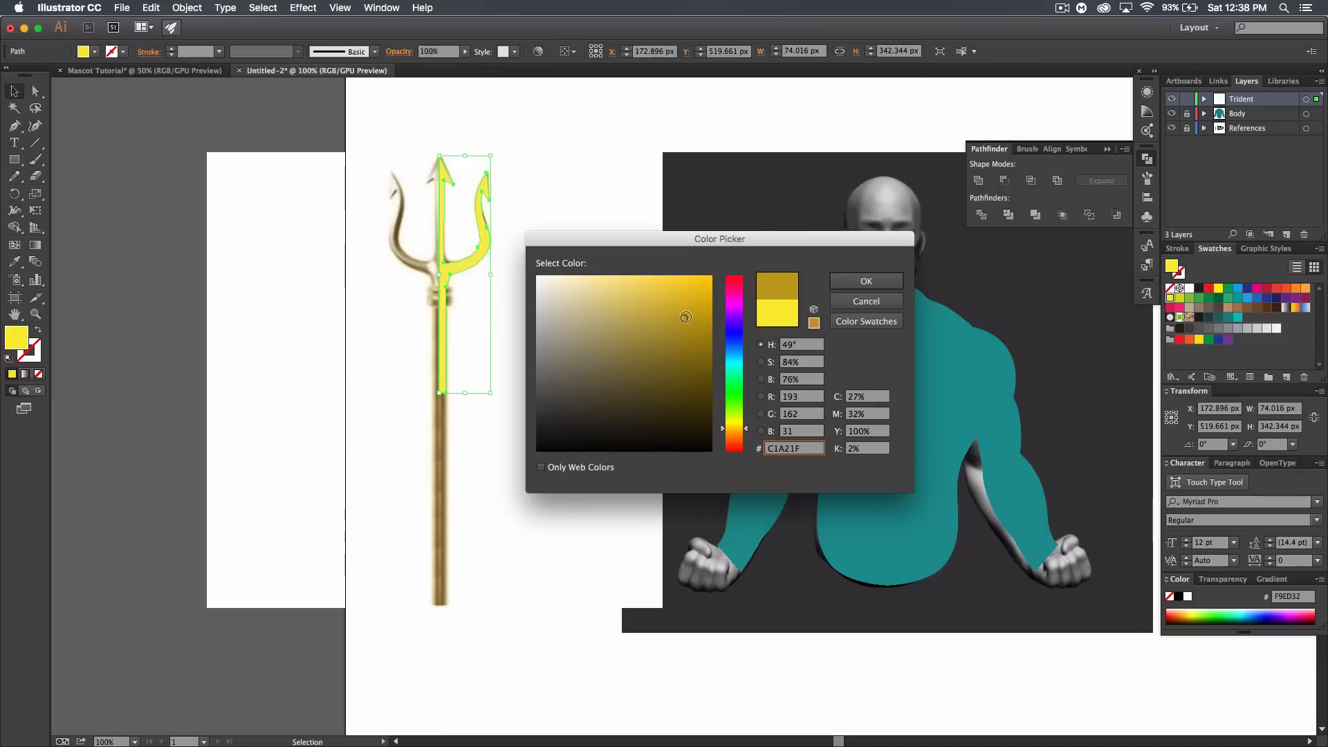
drag(688, 321, 689, 330)
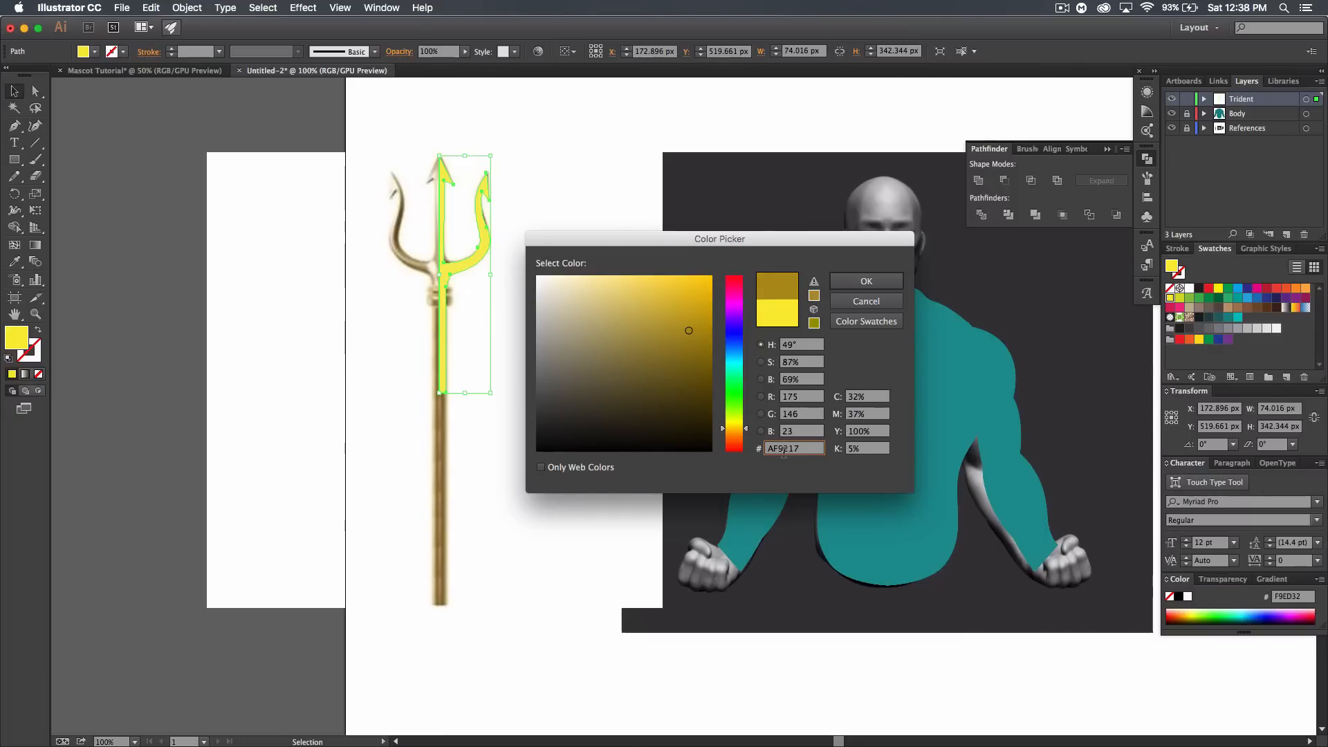
click(852, 284)
click(852, 282)
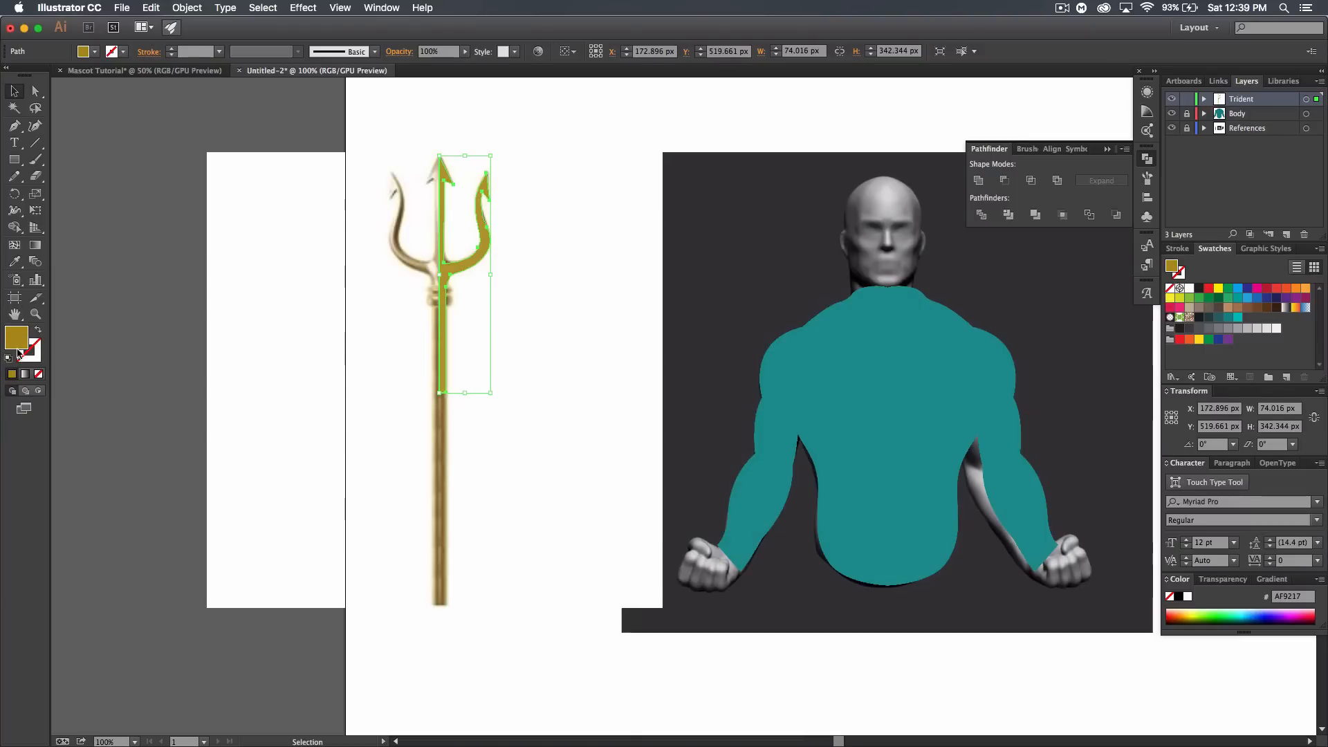
- Save the half-trident's gold fill colour as a new swatch named Gold
click(1285, 378)
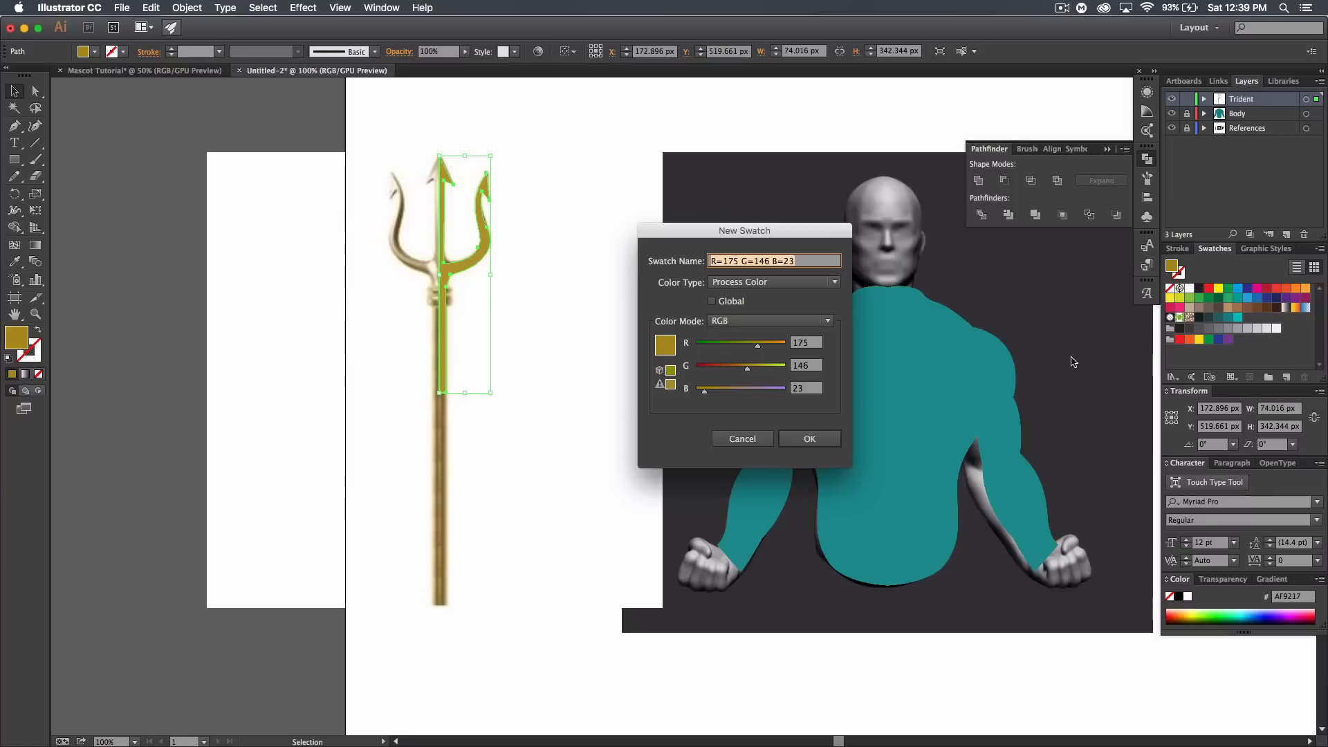
text(Gold)
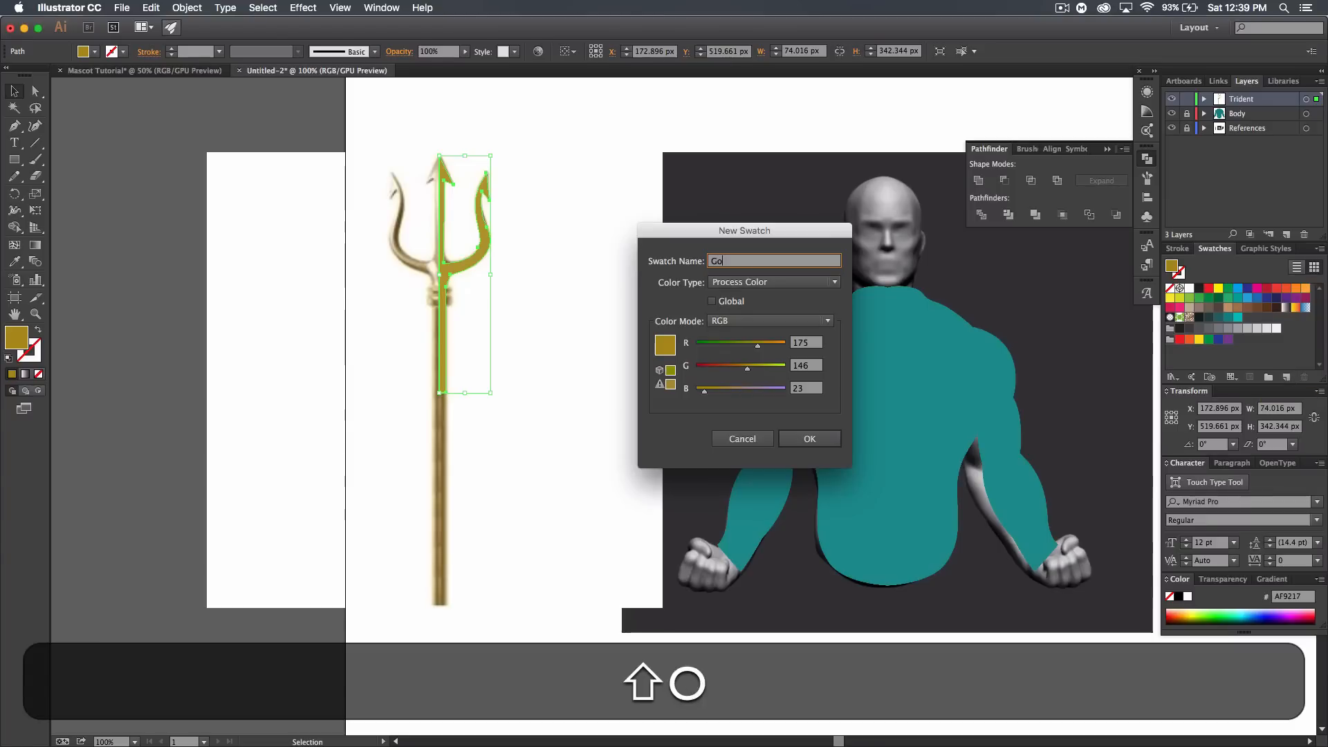
click(810, 439)
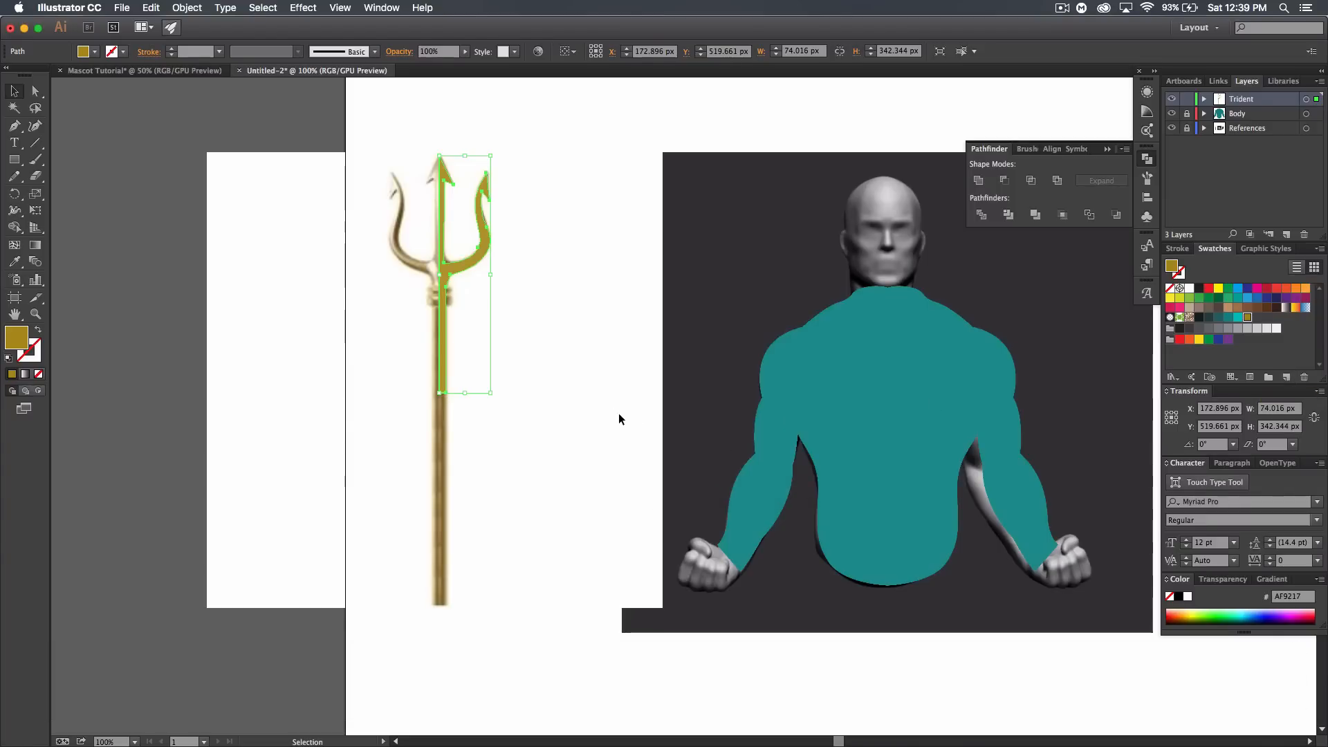
- Duplicate the half-trident horizontally about 98 px to the left of the original
click(539, 365)
drag(449, 253, 447, 249)
key(alt)
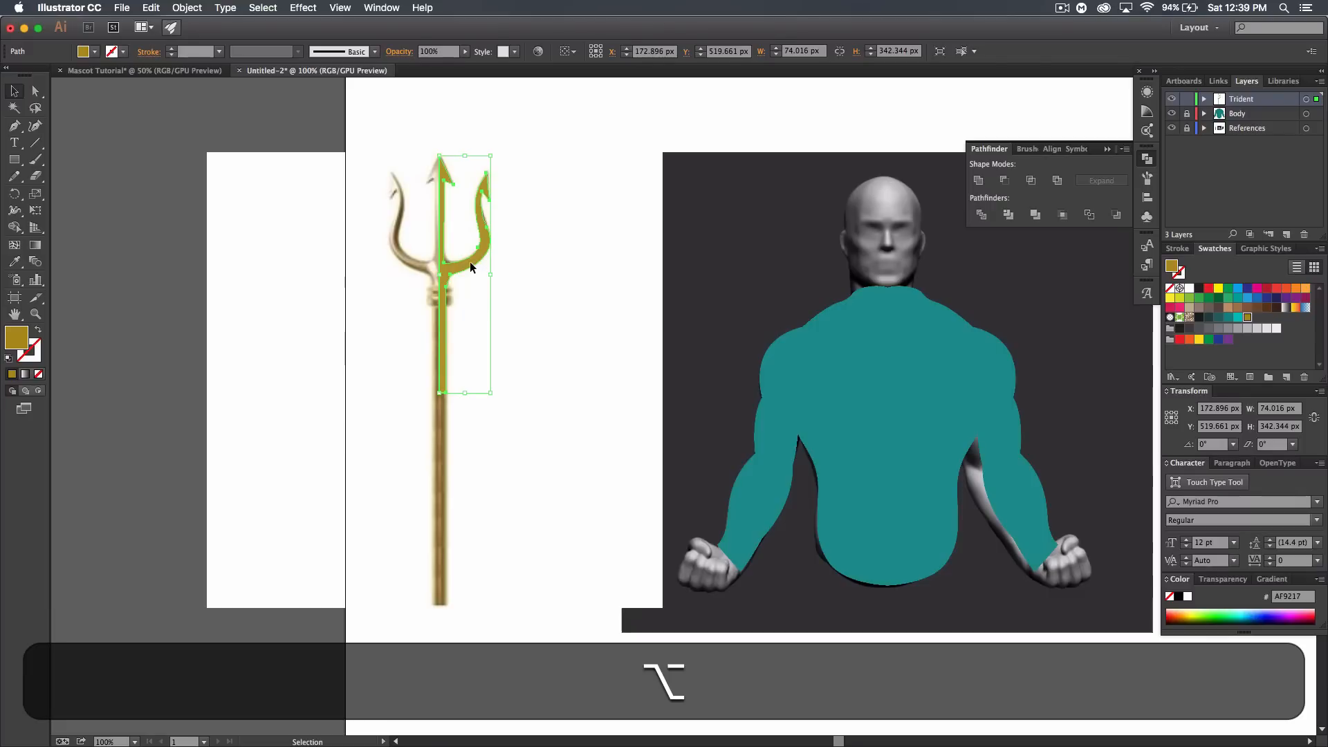
key(shift)
drag(472, 265, 406, 262)
- Reflect the duplicated half-trident across the vertical axis
click(187, 7)
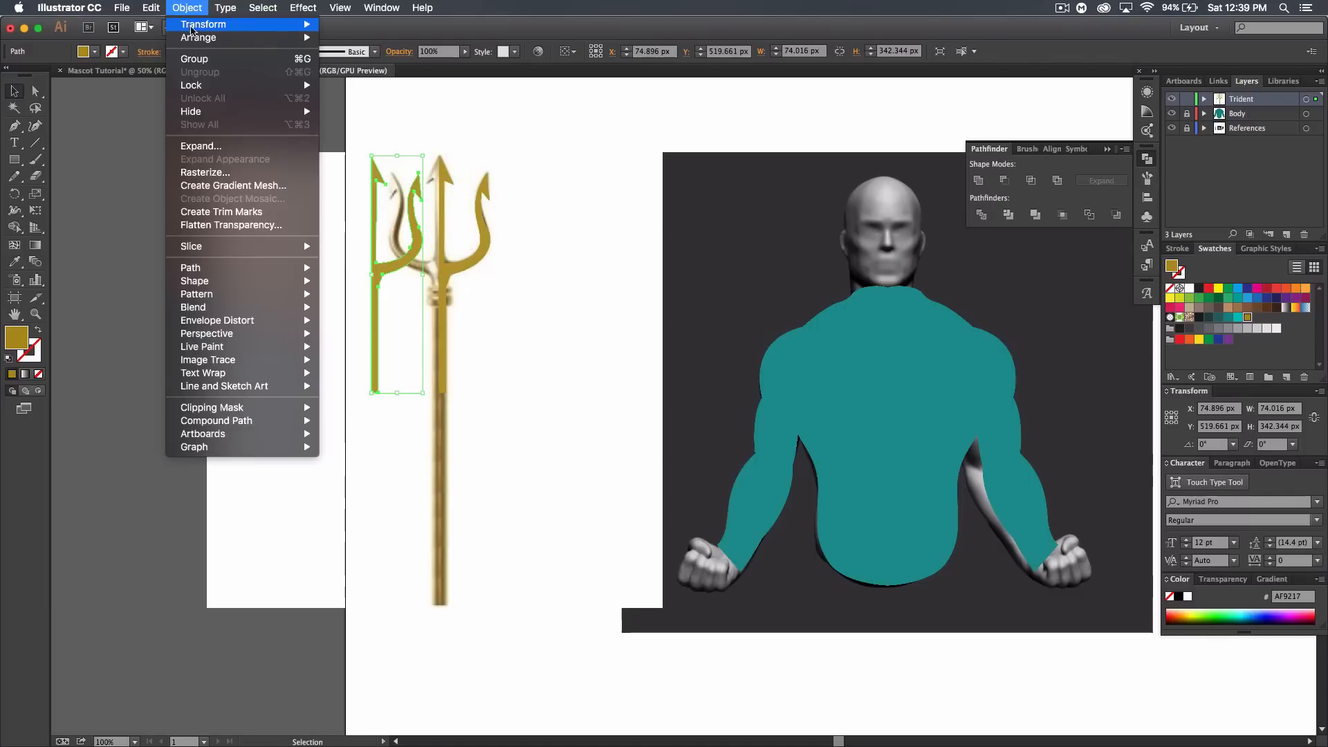
mouse_move(263, 24)
click(369, 76)
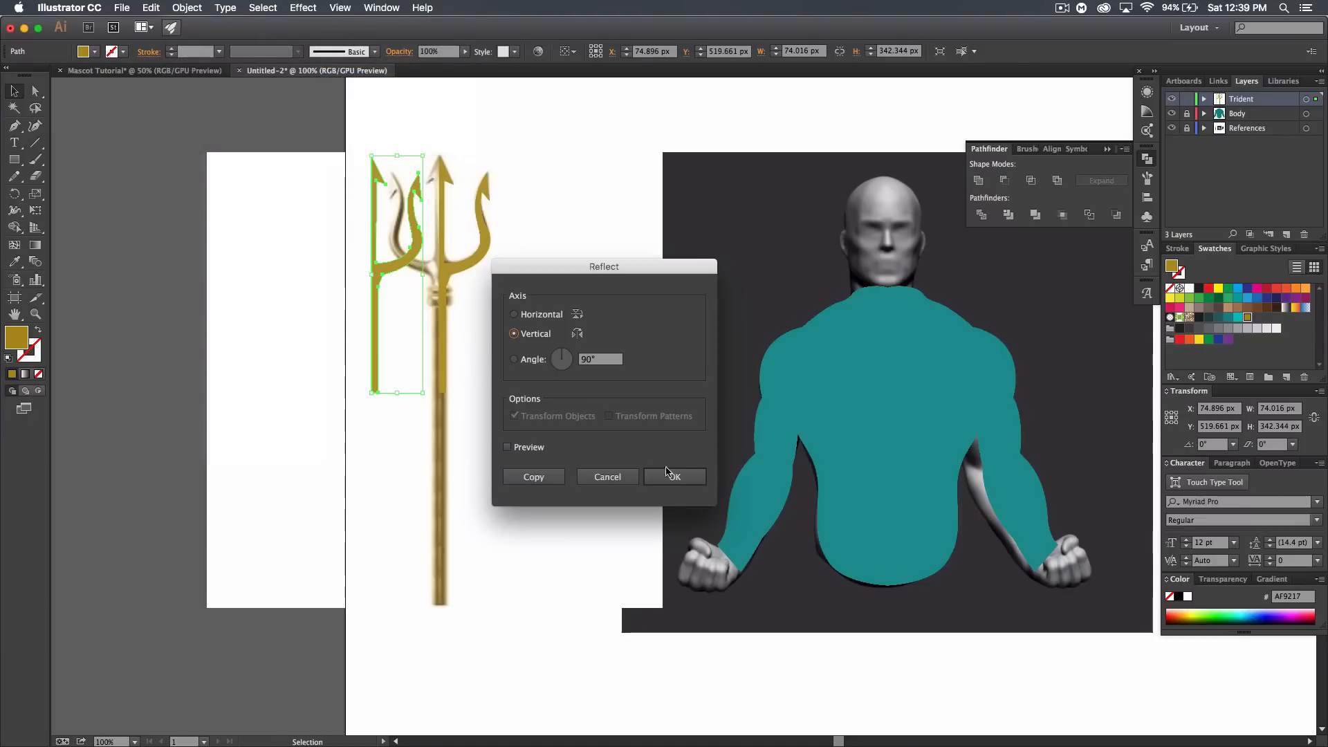
click(677, 473)
- Try to line up the reflected half-trident with the original and unite the two halves
drag(402, 260, 418, 264)
drag(528, 385, 394, 208)
click(980, 181)
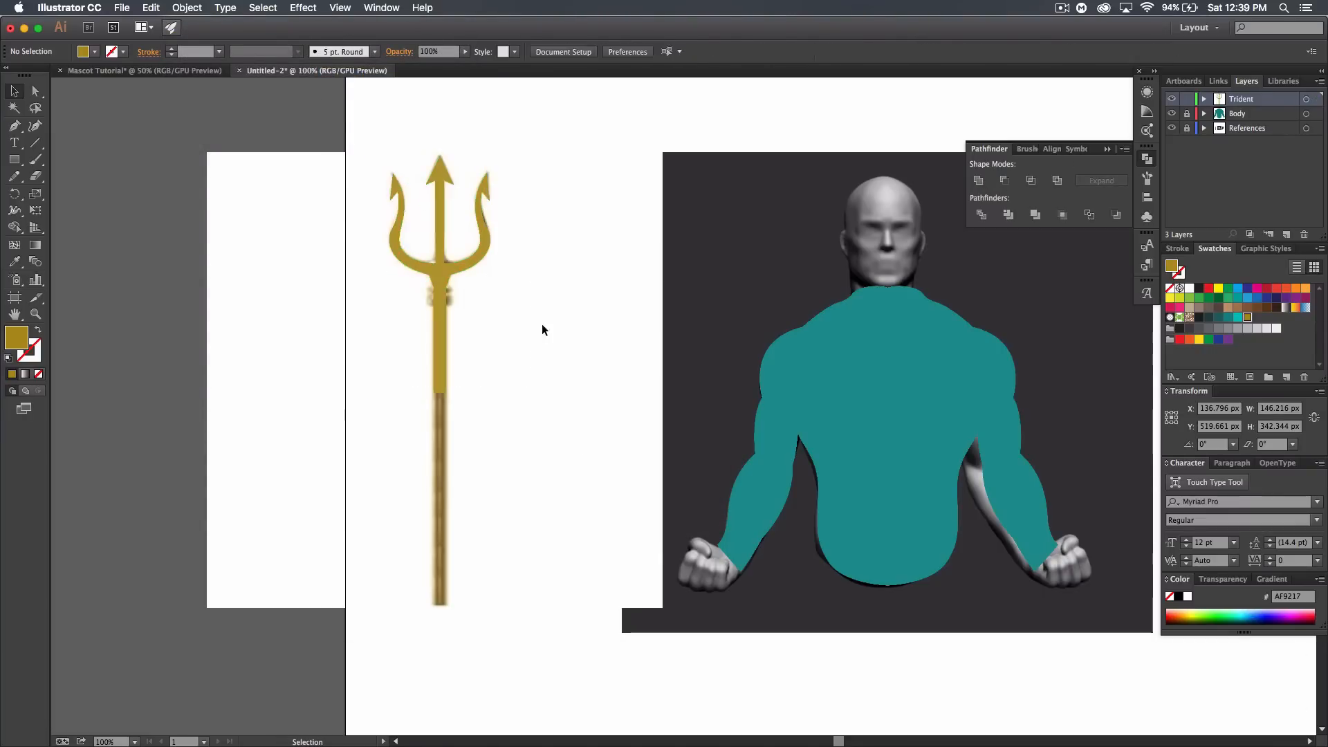
click(569, 309)
drag(430, 263, 427, 267)
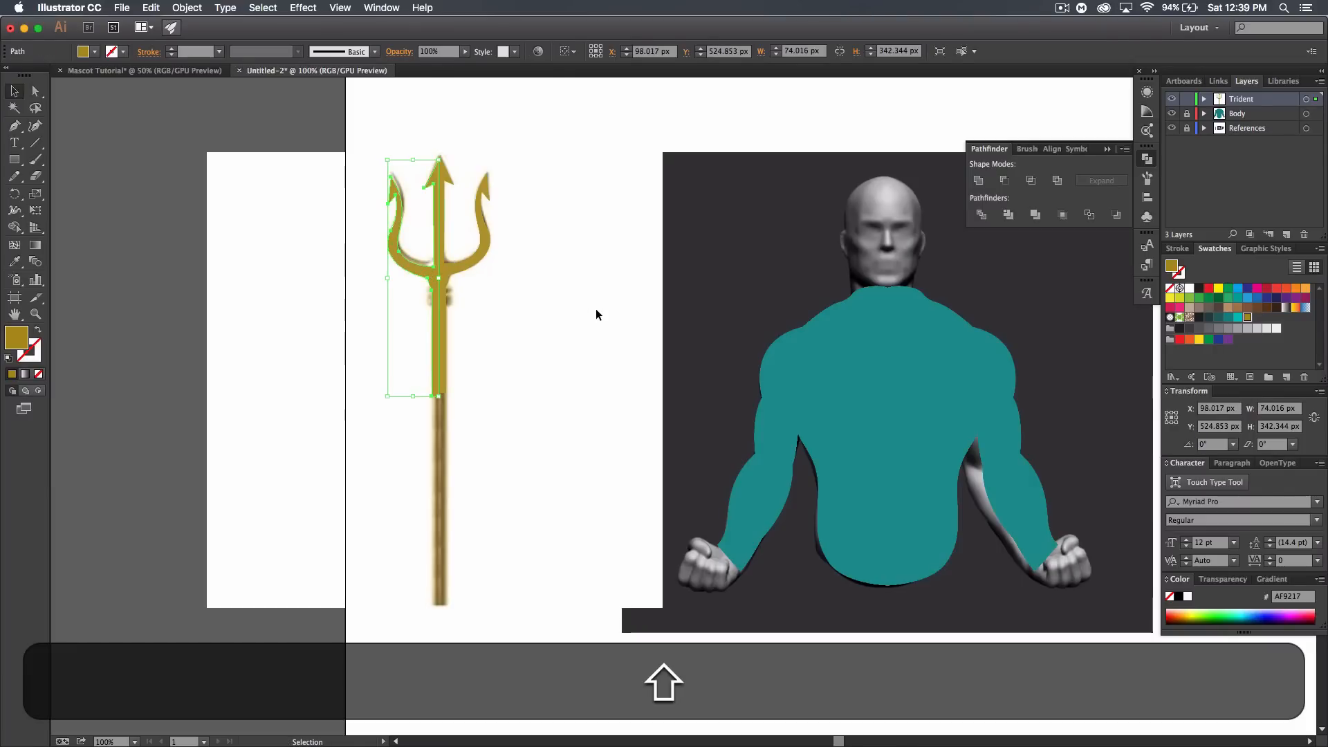
key(super+z)
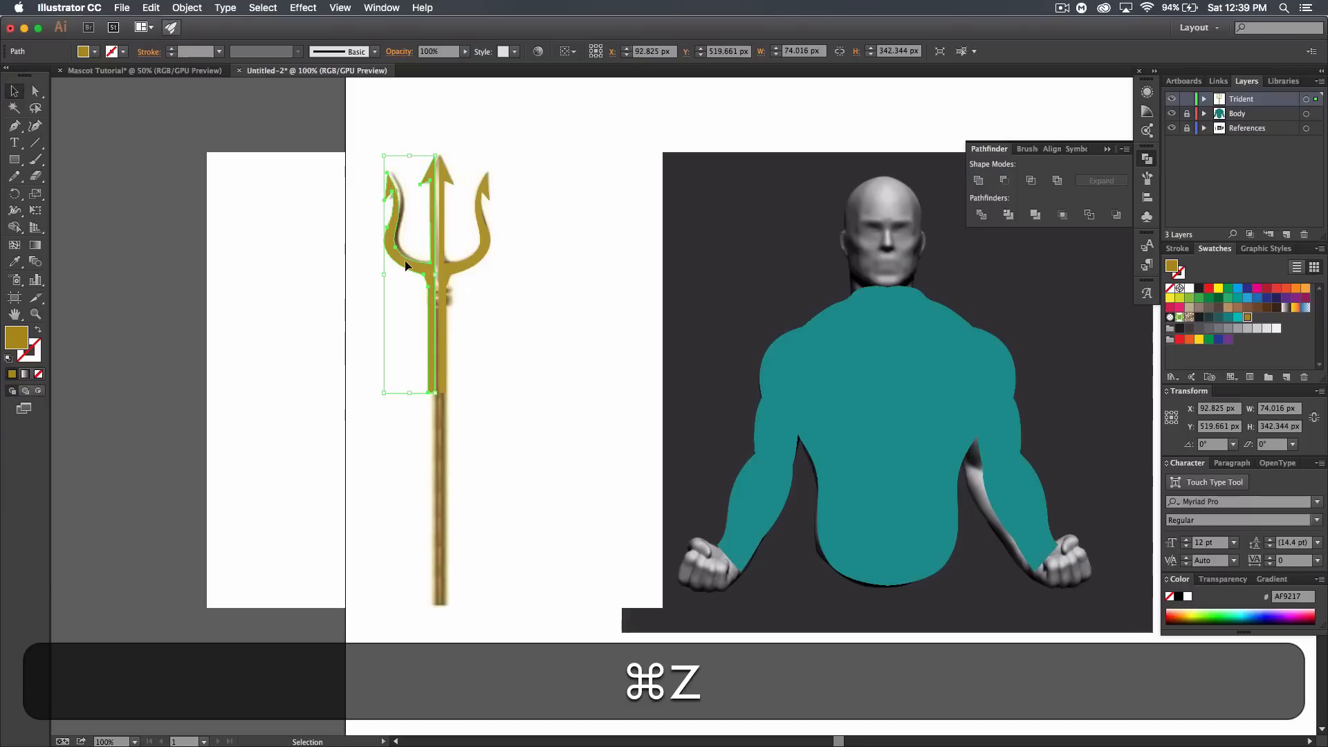
- Move the reflected half-trident right to X 99.466 px so its straight edge meets the original's centre line
drag(405, 265, 410, 264)
key(Right)
key(Right)
key(Right)
key(Right)
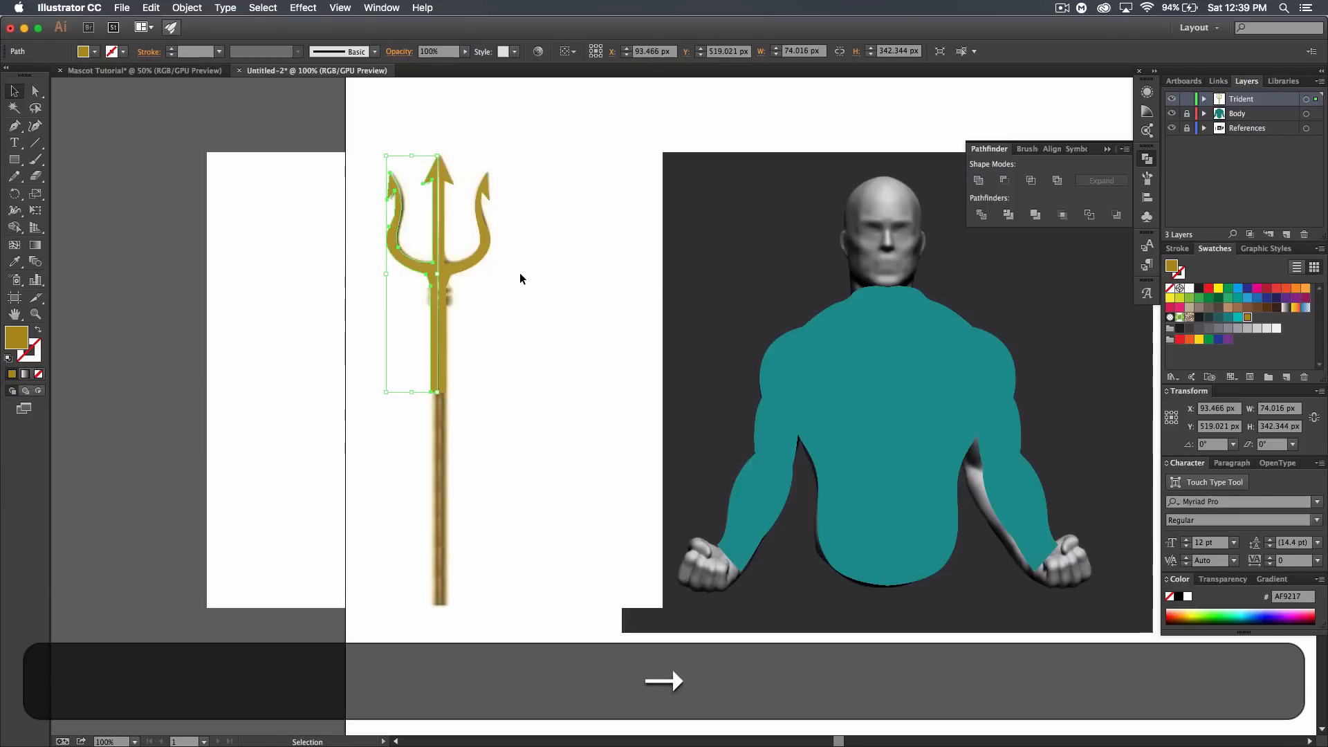
key(Right)
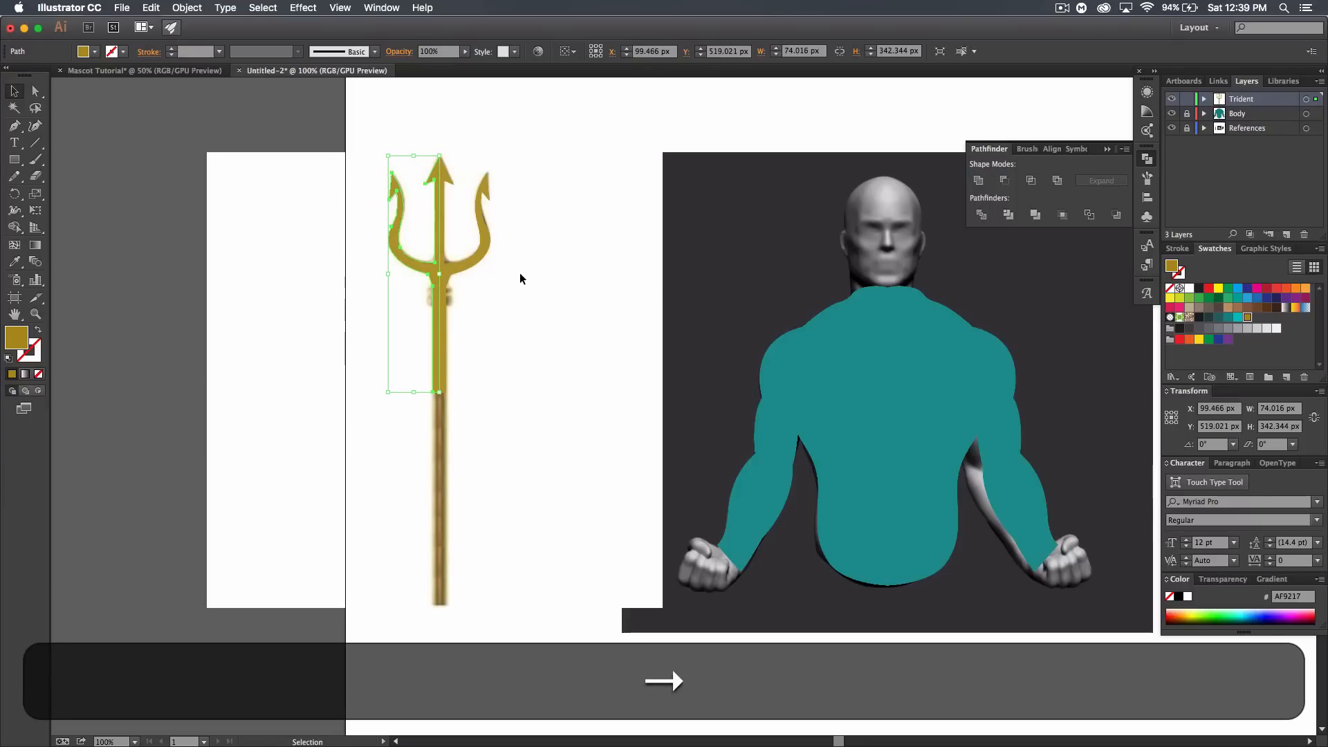
- Unite both trident halves into a single shape and lock the Trident layer
click(502, 313)
drag(502, 314, 377, 149)
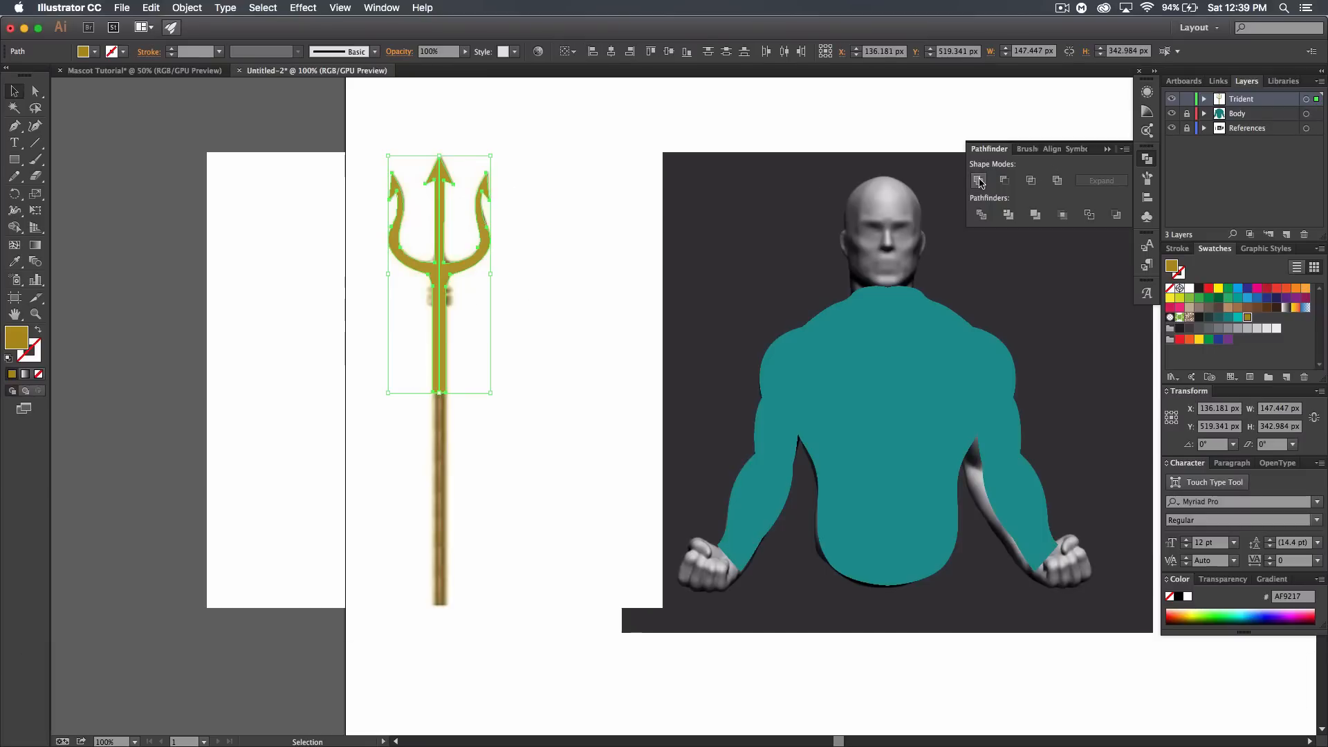
click(608, 254)
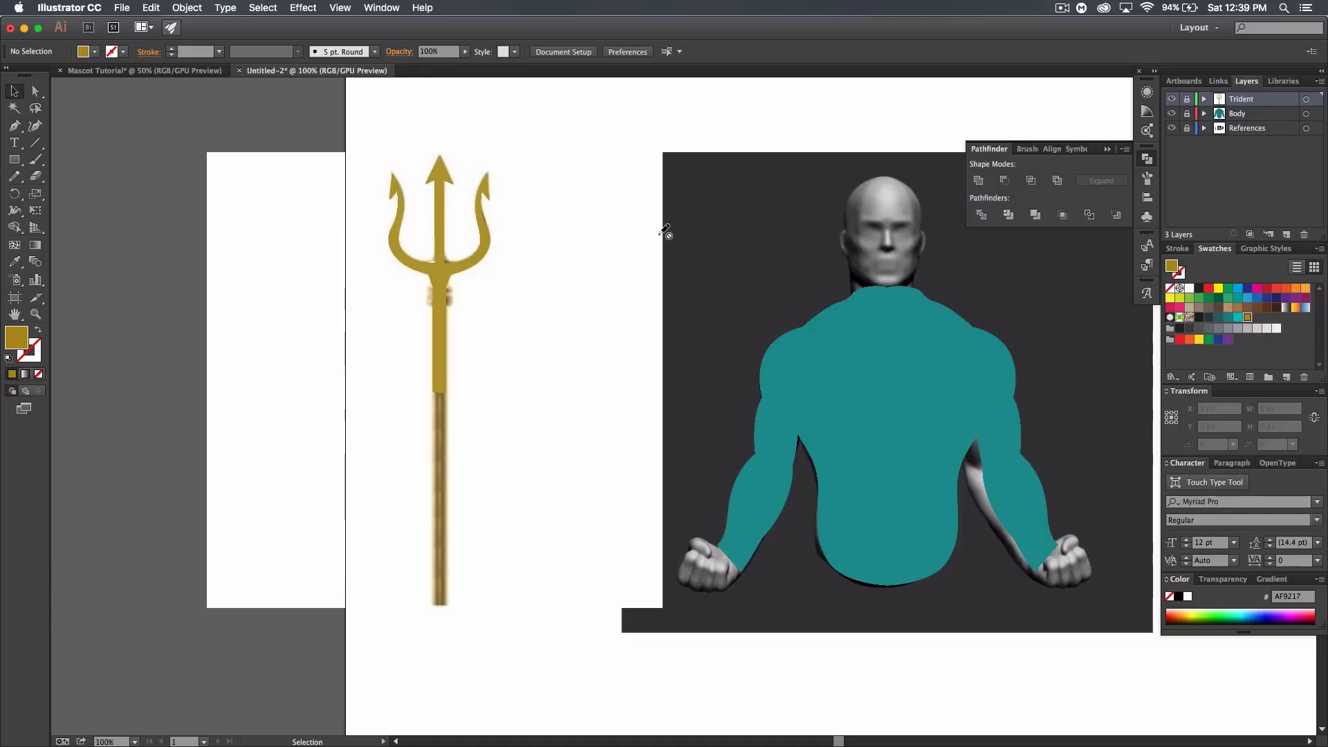
- Create a new layer named Crown above the Trident layer for tracing the bearded head's crown
key(space)
drag(644, 222, 475, 275)
drag(809, 263, 433, 174)
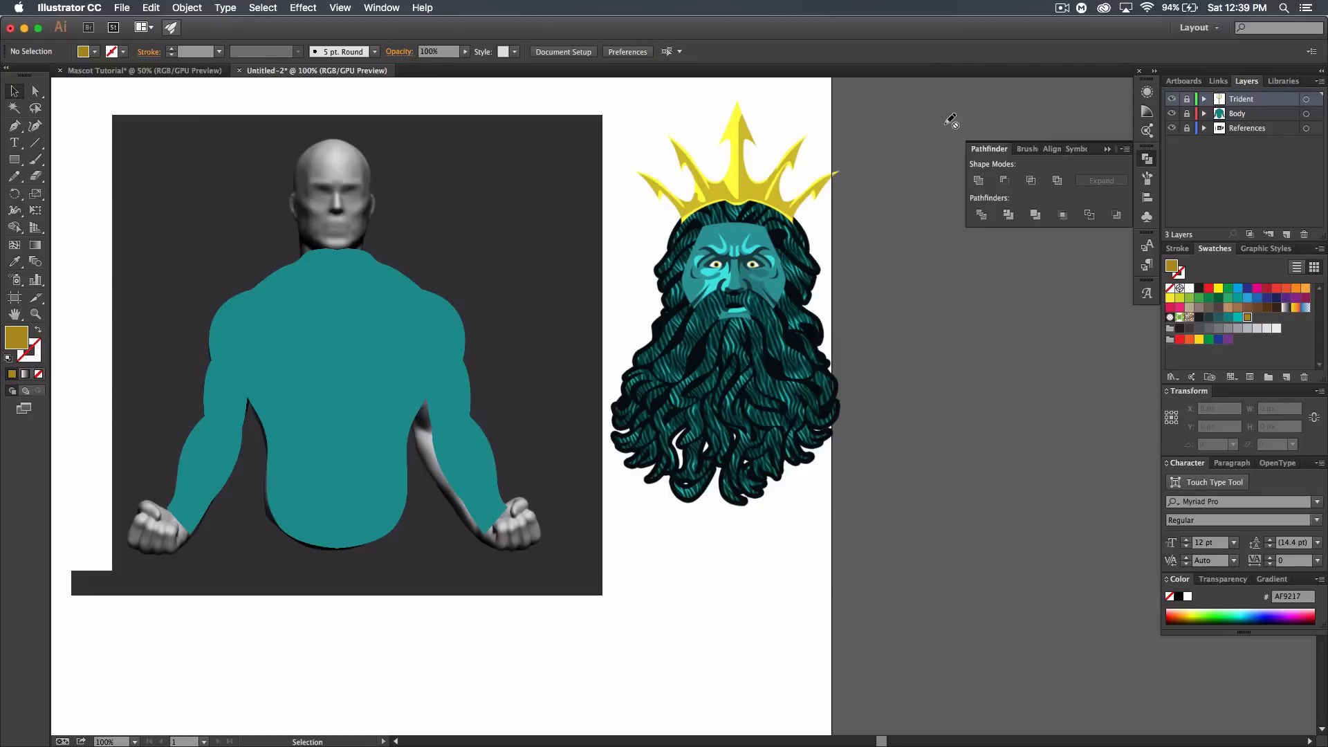
click(1288, 234)
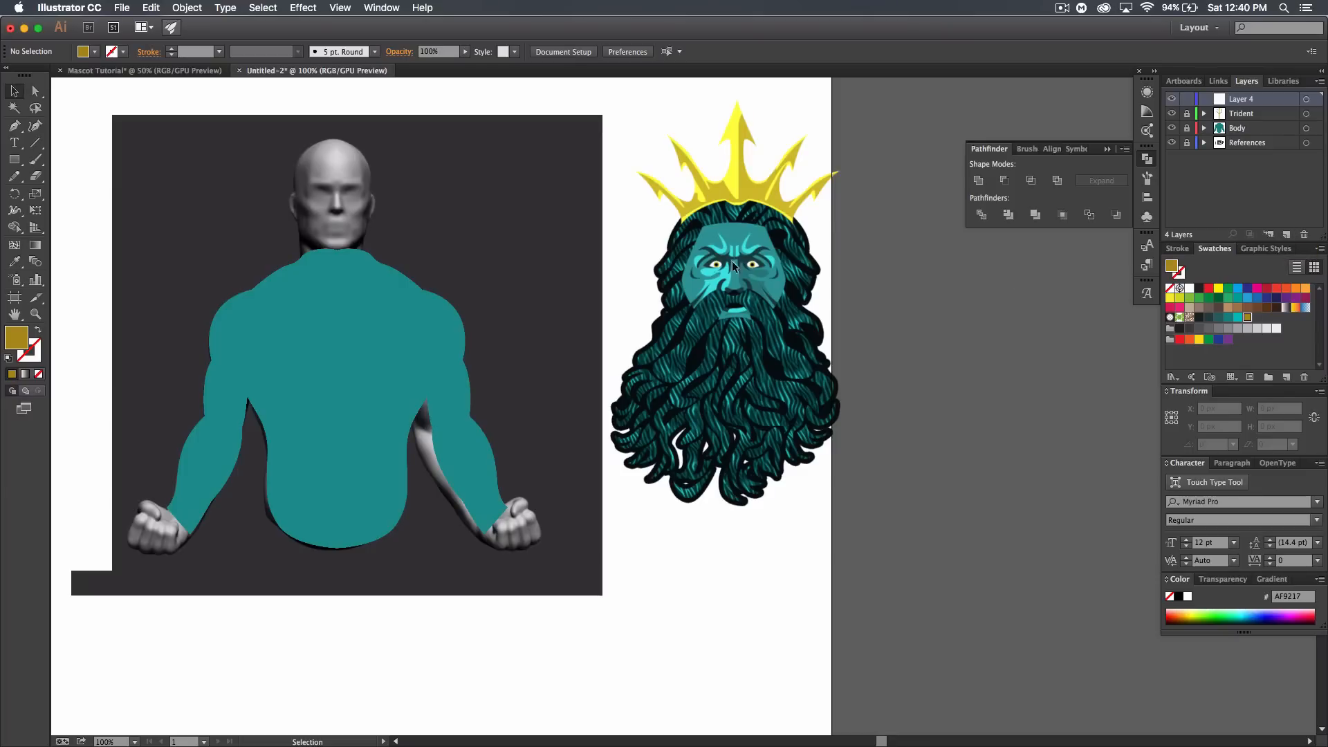
double_click(1242, 101)
text(Crown)
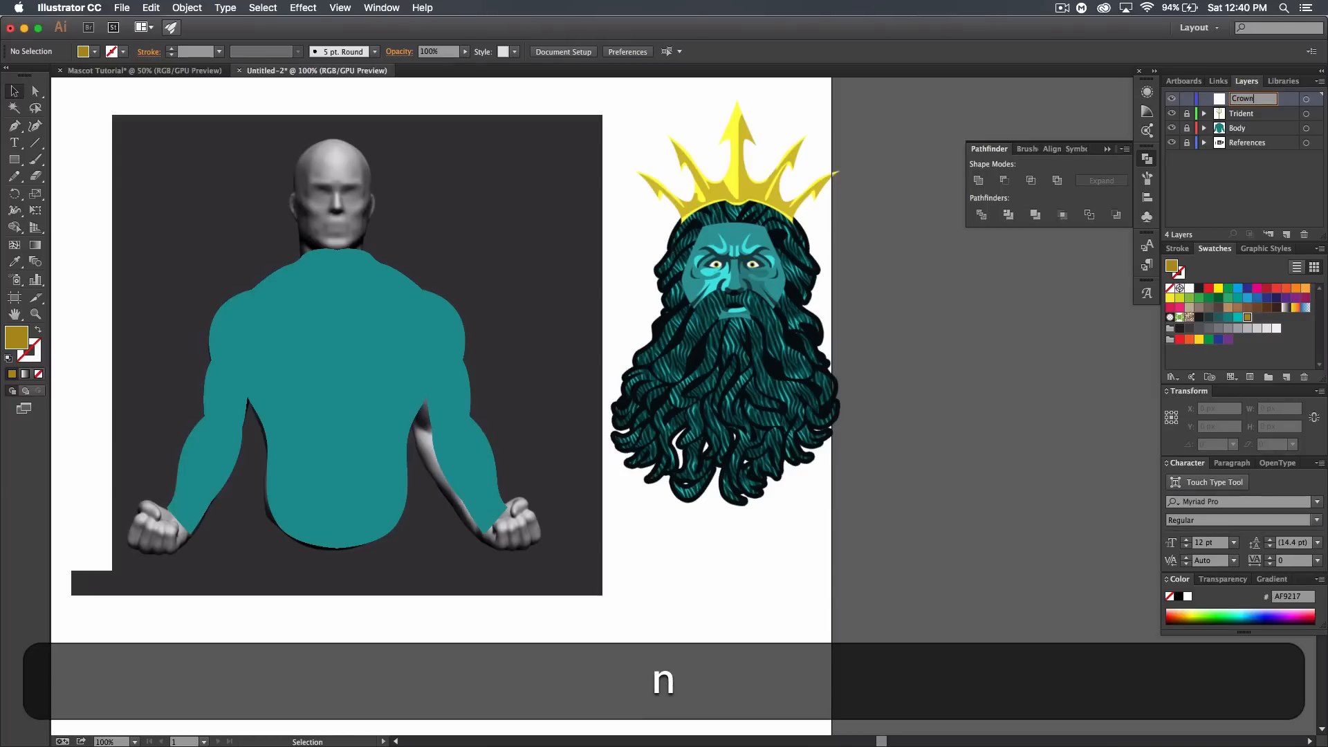
key(Return)
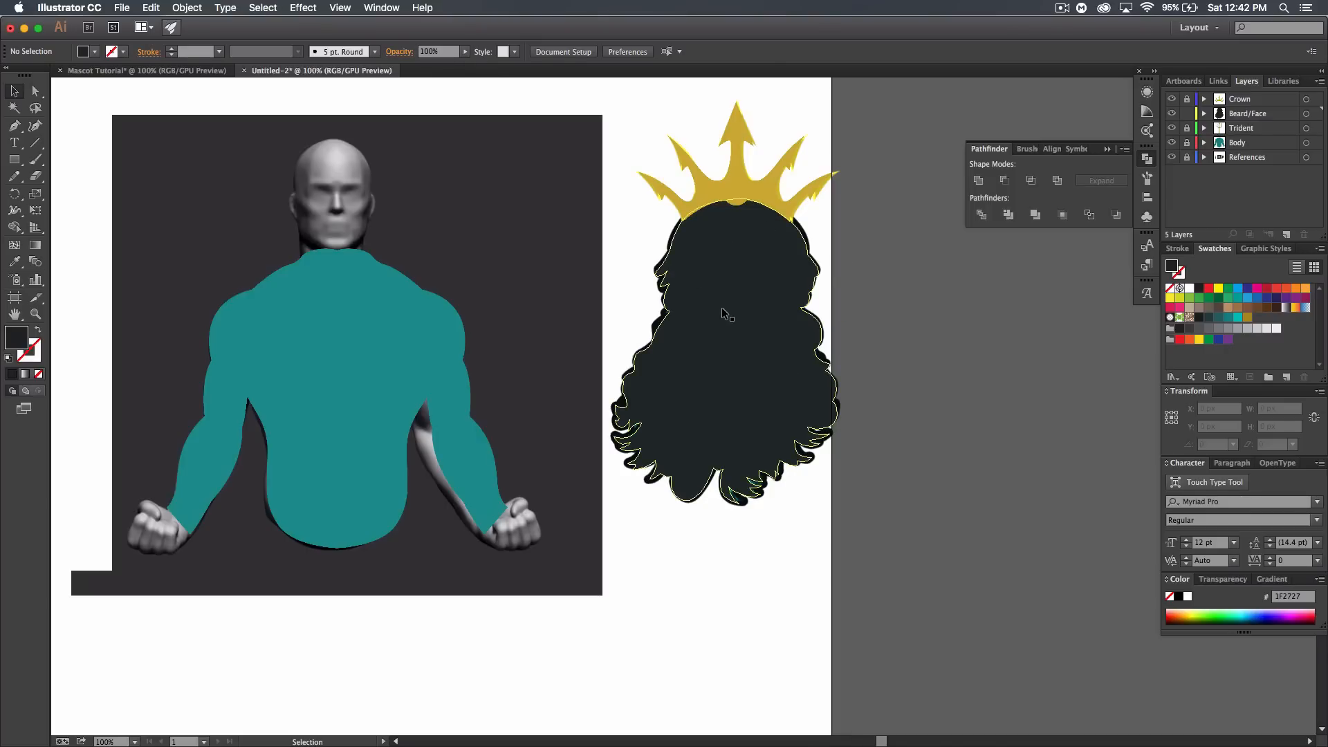
- Hide the beard path within the Beard/Face layer and swap fill and stroke so the Pen tool draws a dark, unfilled outline
click(1171, 113)
key(p)
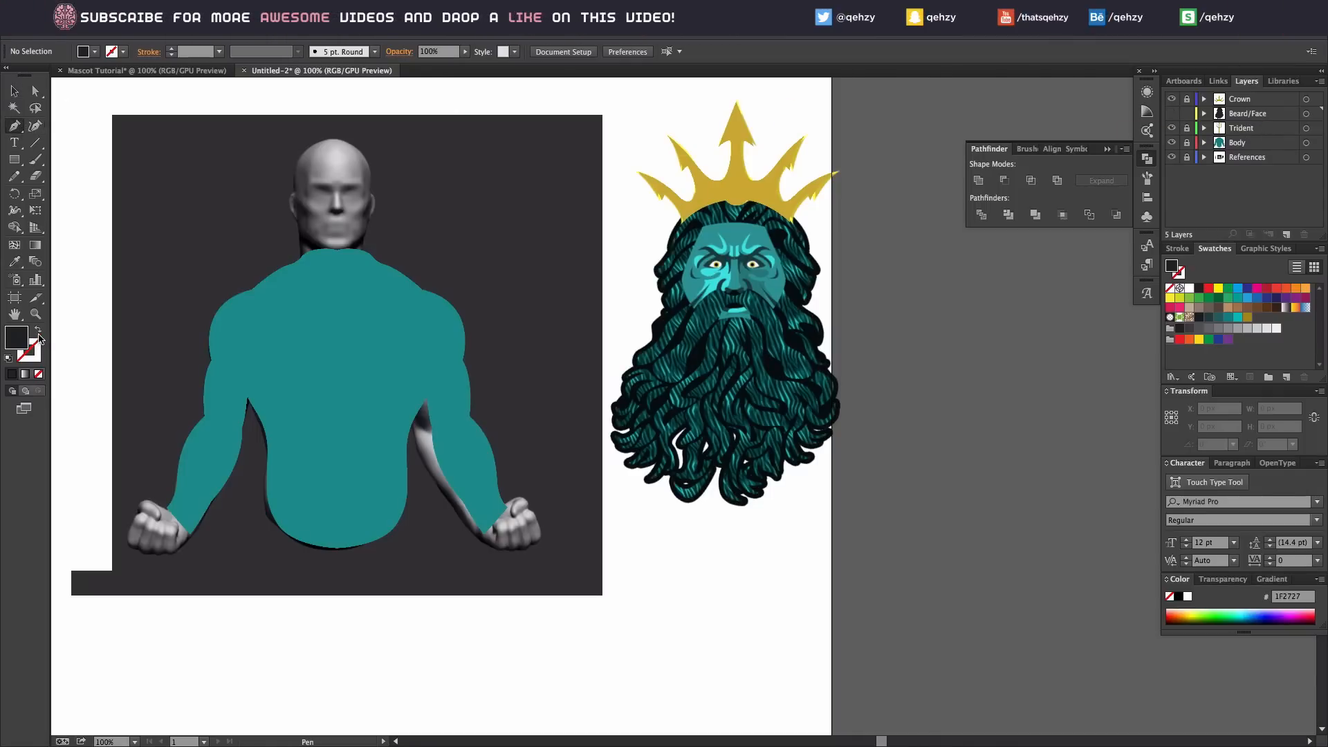
click(39, 333)
key(super+equal)
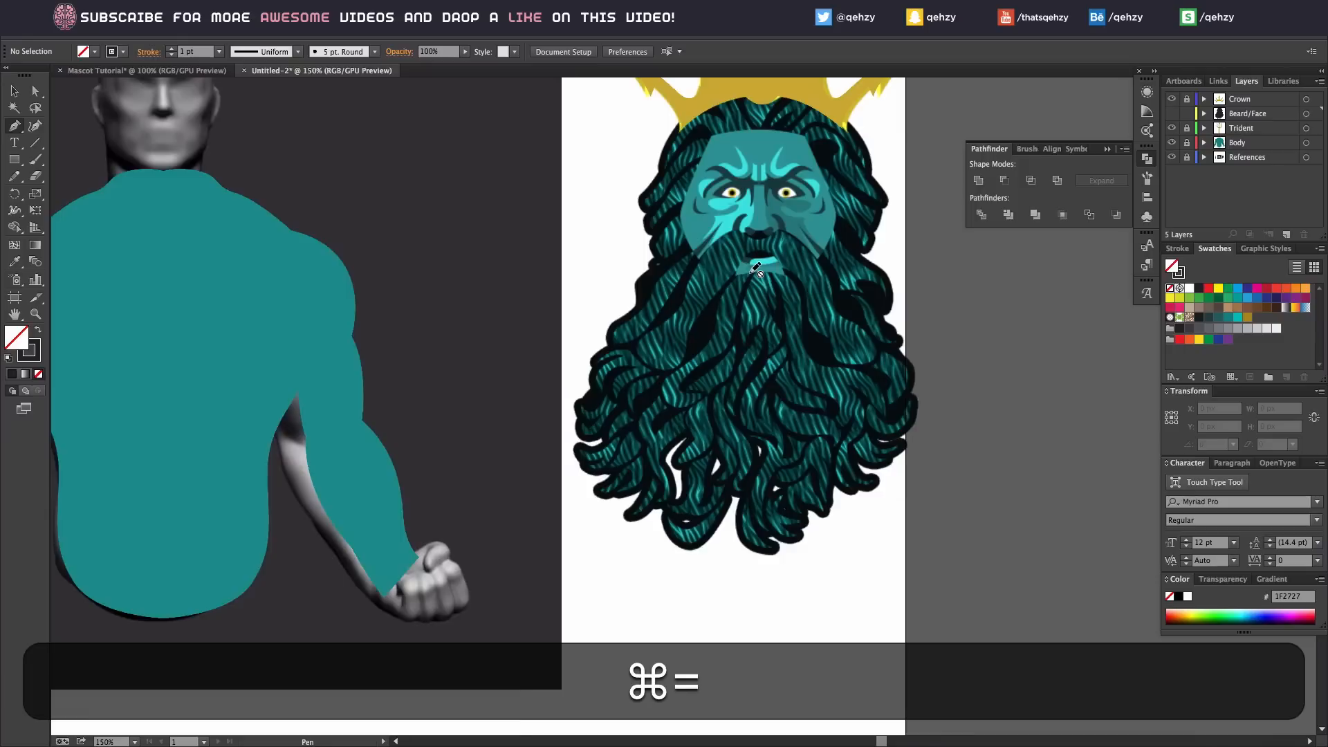
key(super+equal)
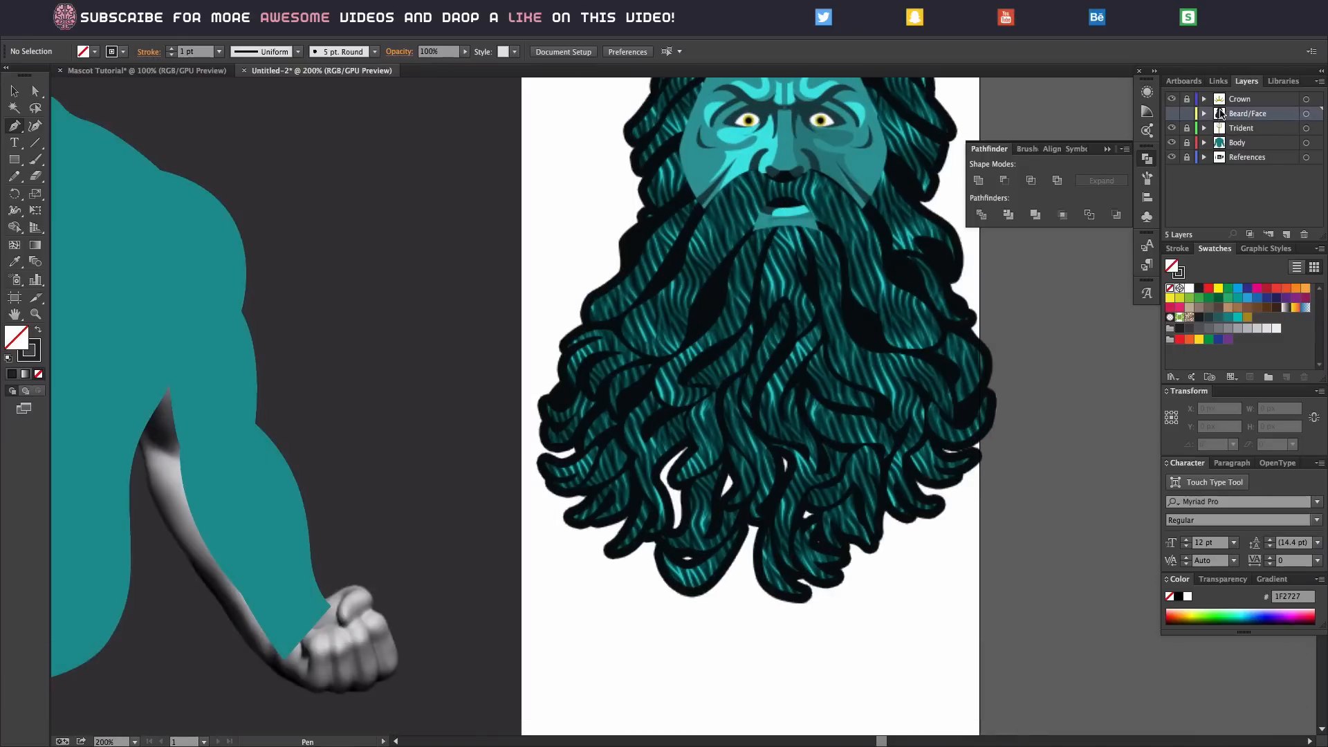
key(space)
drag(964, 230, 844, 371)
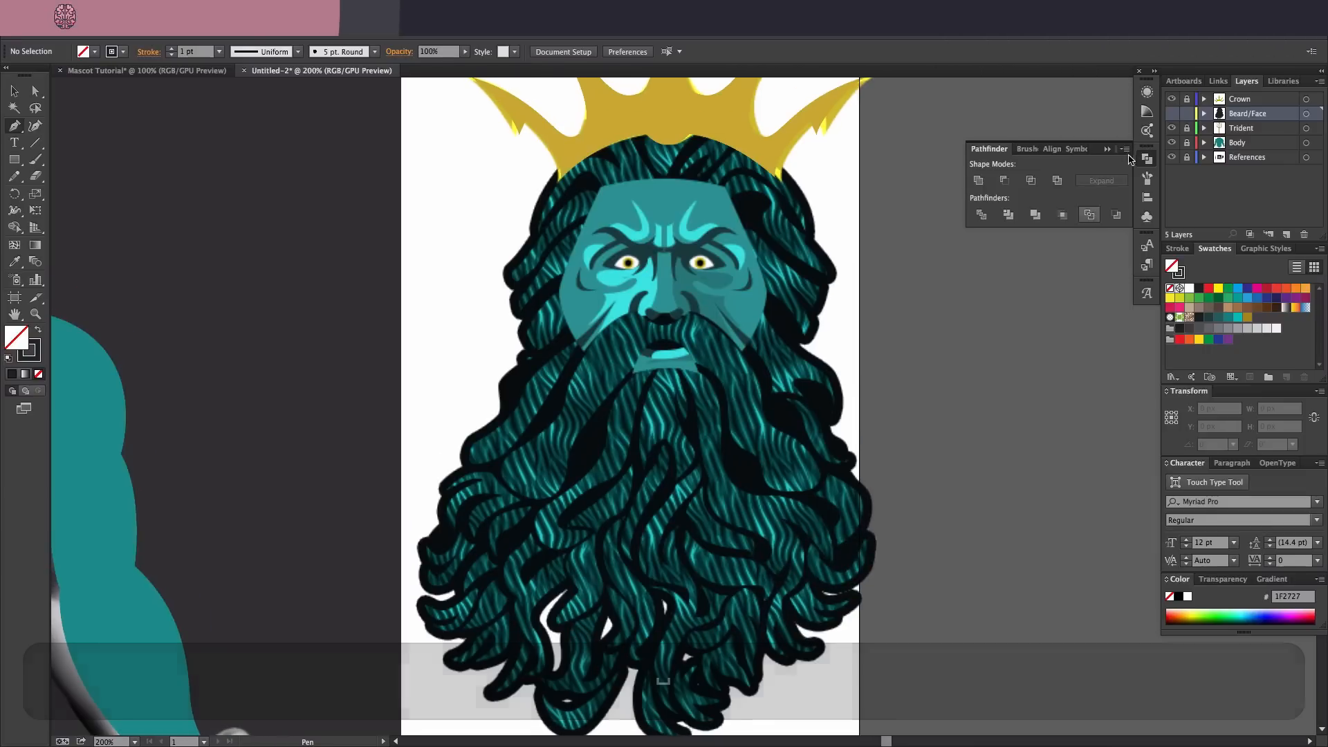
click(1171, 113)
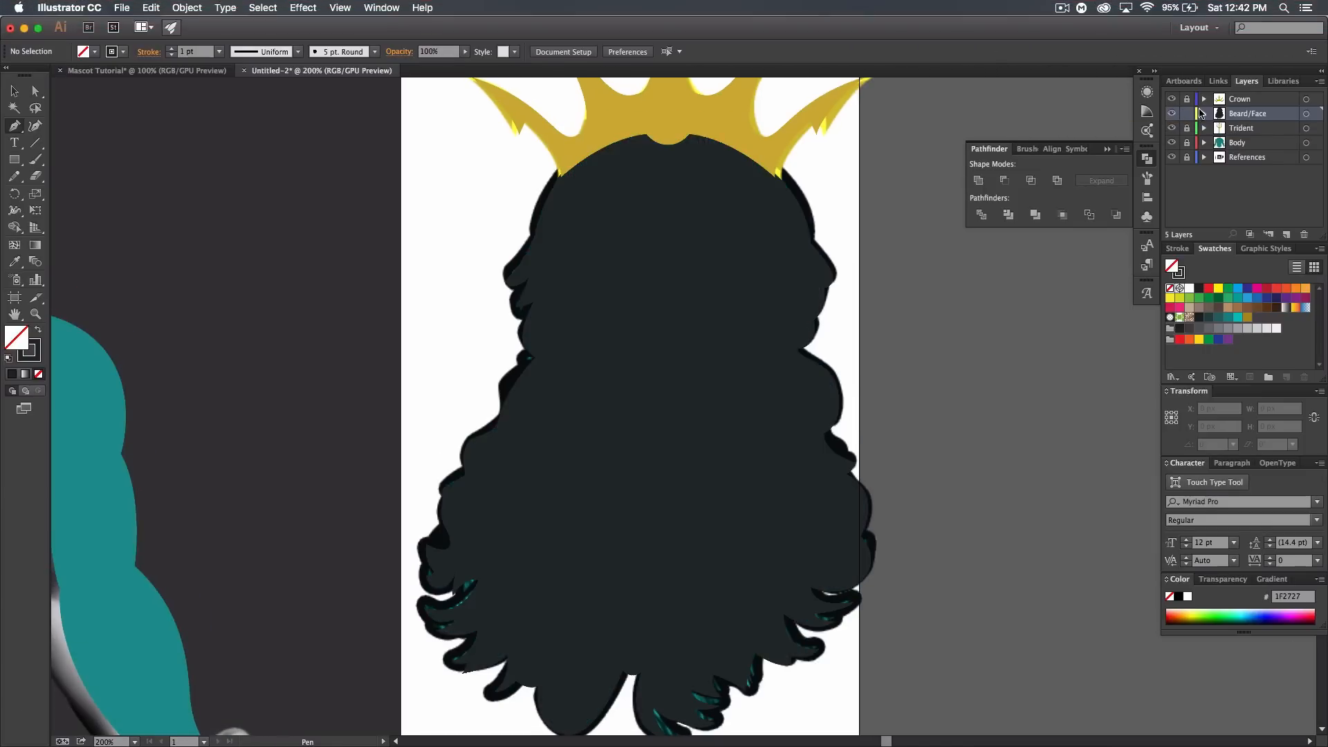
click(1204, 114)
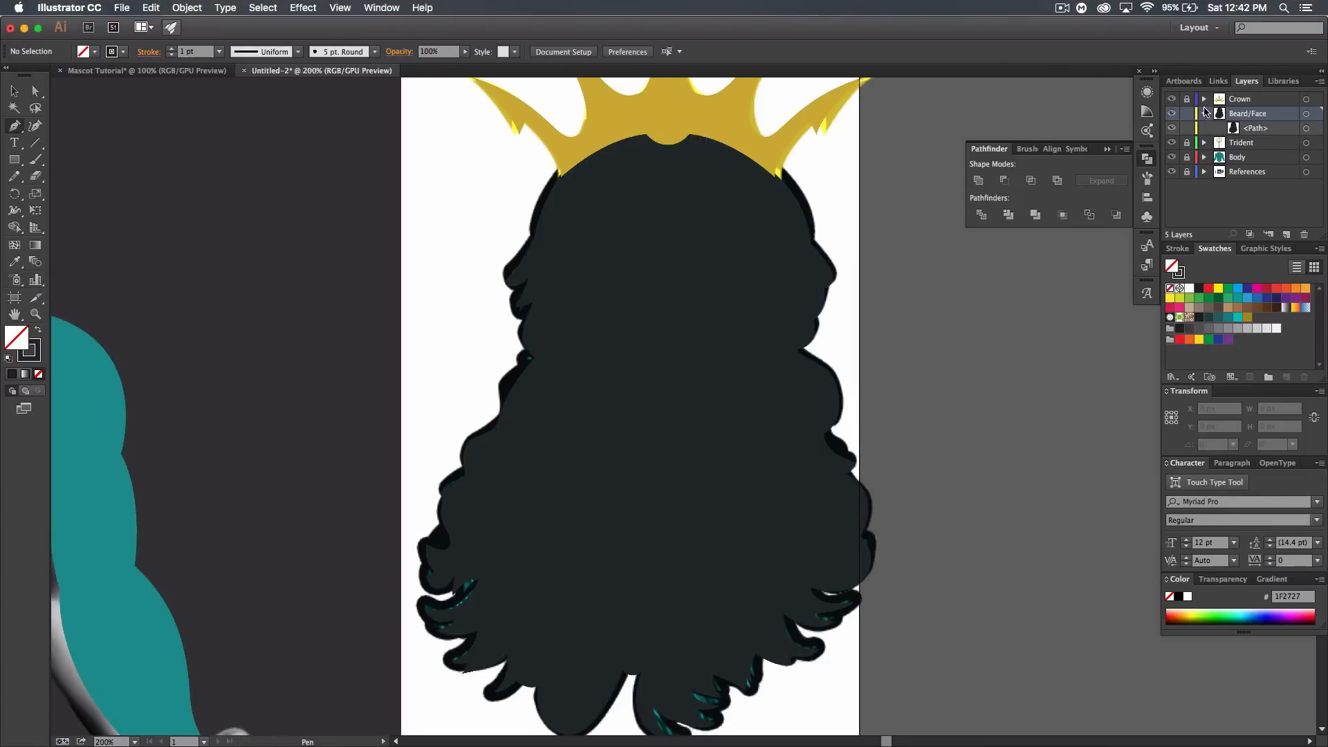
click(1171, 129)
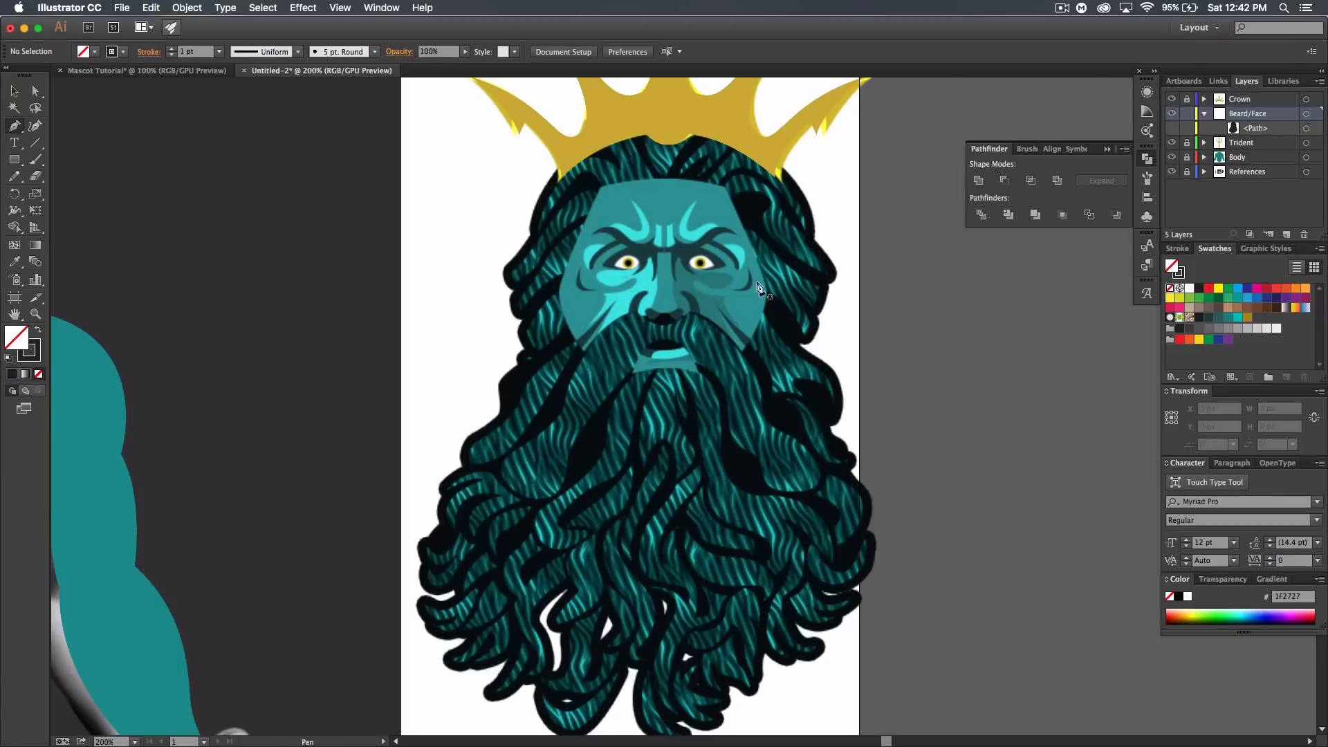
- Trace the left half of the face opening with the Pen tool, from the forehead around the cheek and moustache to the centre line
click(664, 178)
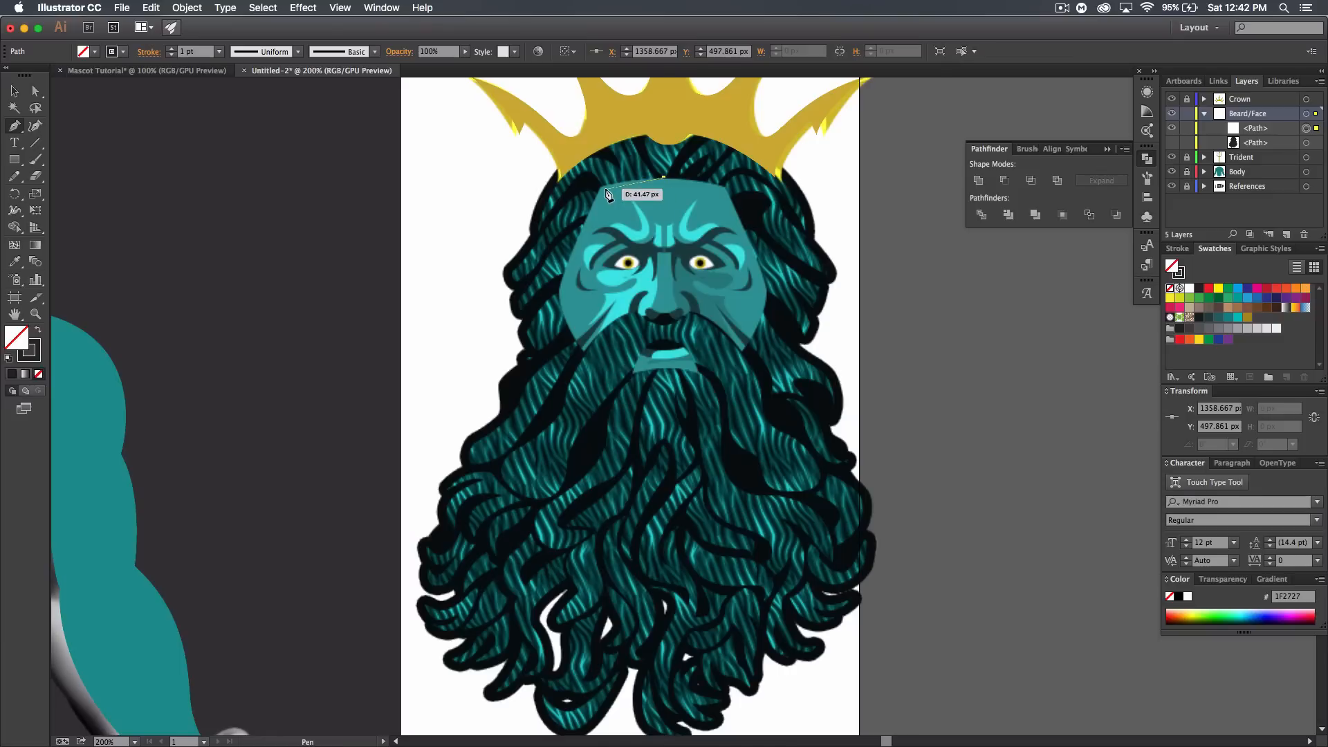
click(608, 182)
click(592, 194)
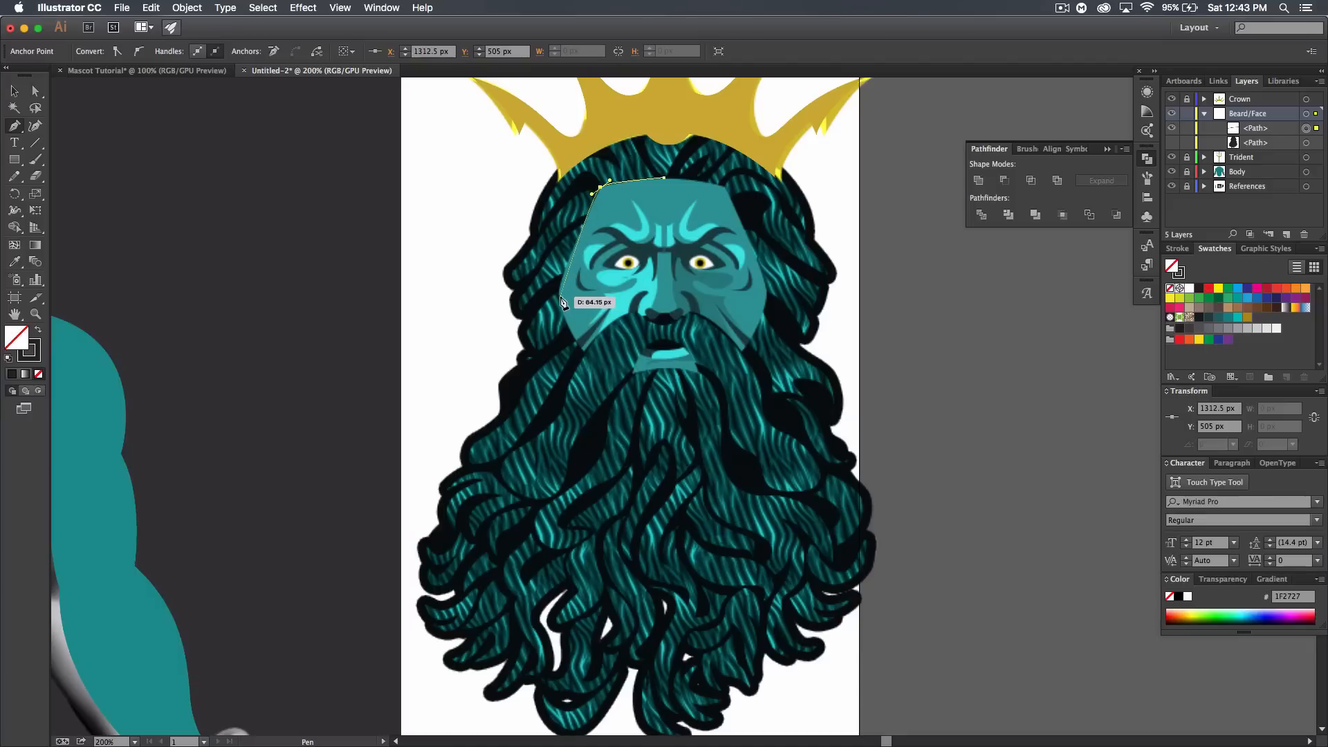
click(561, 299)
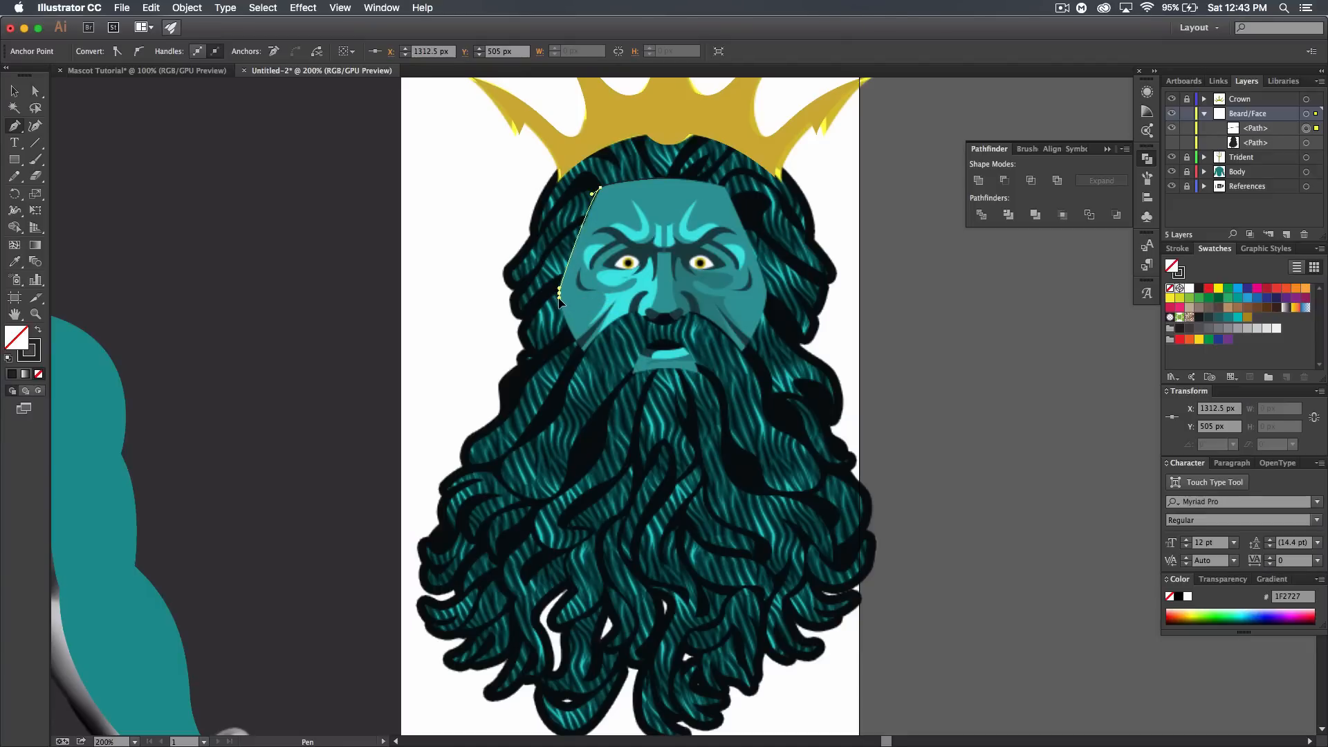
click(584, 350)
click(635, 312)
click(664, 325)
click(664, 179)
- Complete the traced face and mouth halves as dark-filled symmetrical shapes by joining their mirrored copies, and group the two shapes
key(v)
key(shift+x)
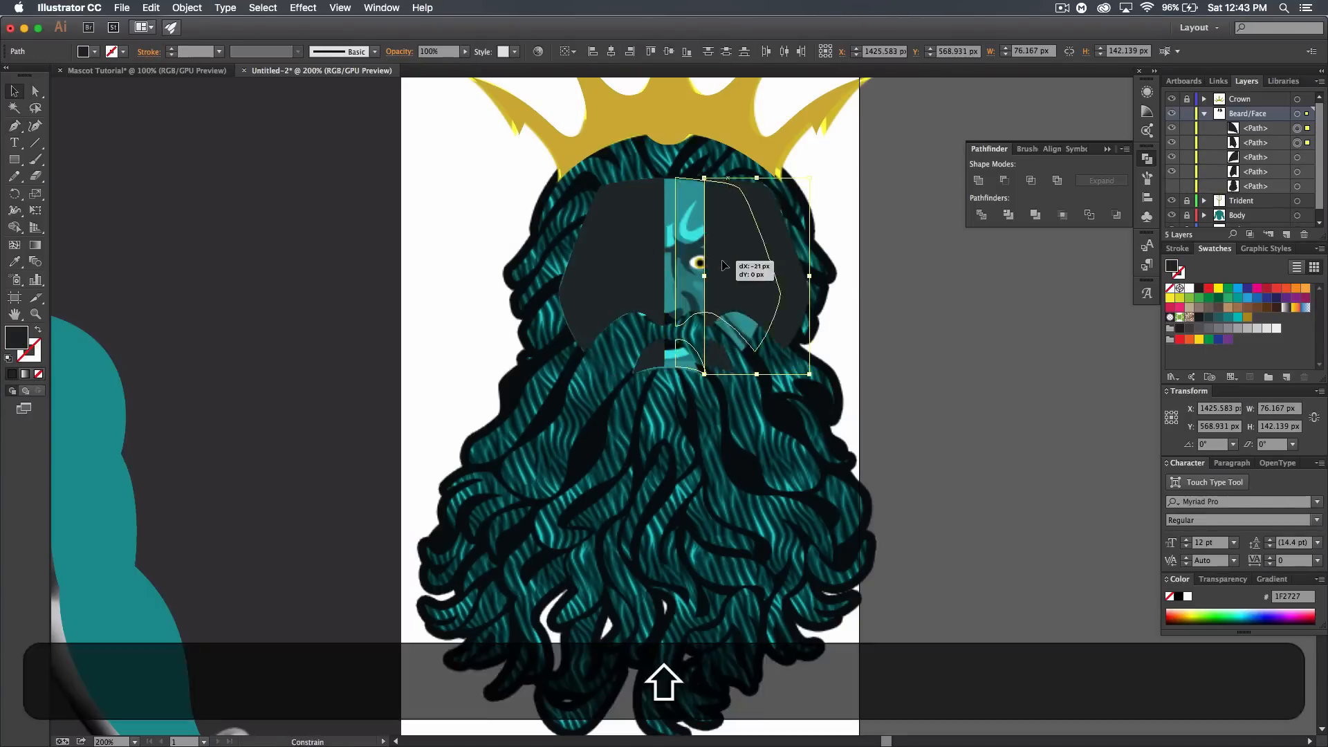
key(super+shift+a)
drag(807, 273, 692, 207)
key(super+g)
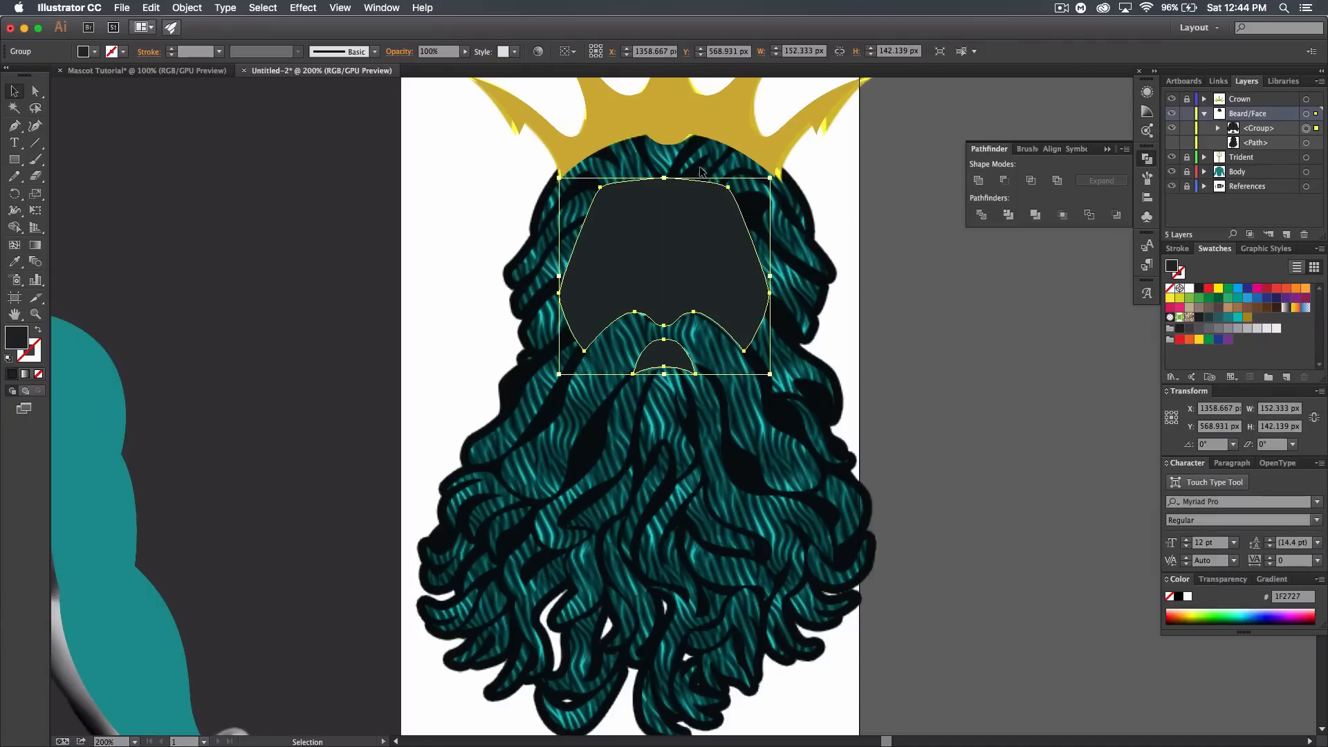
- Show the beard path again and fill the face and mouth group with teal 0F8A8A
click(736, 425)
click(751, 332)
click(1174, 143)
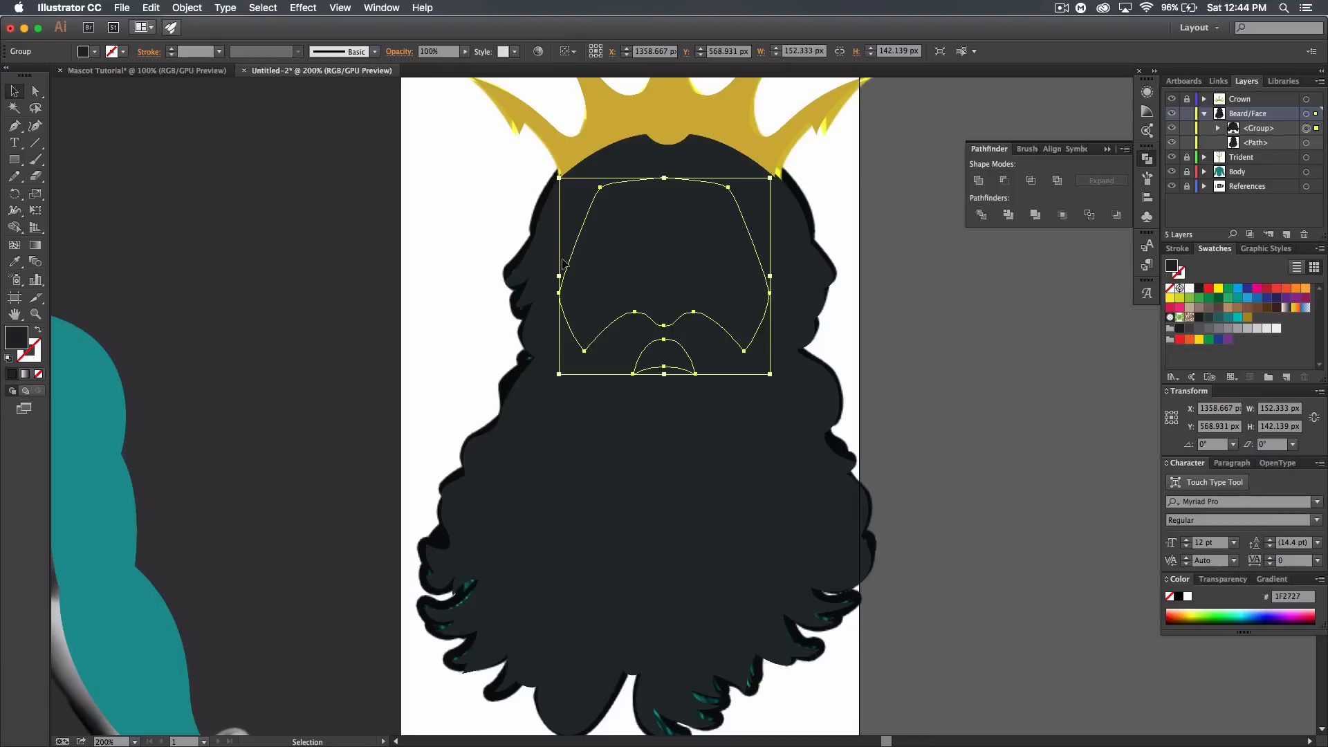
click(94, 52)
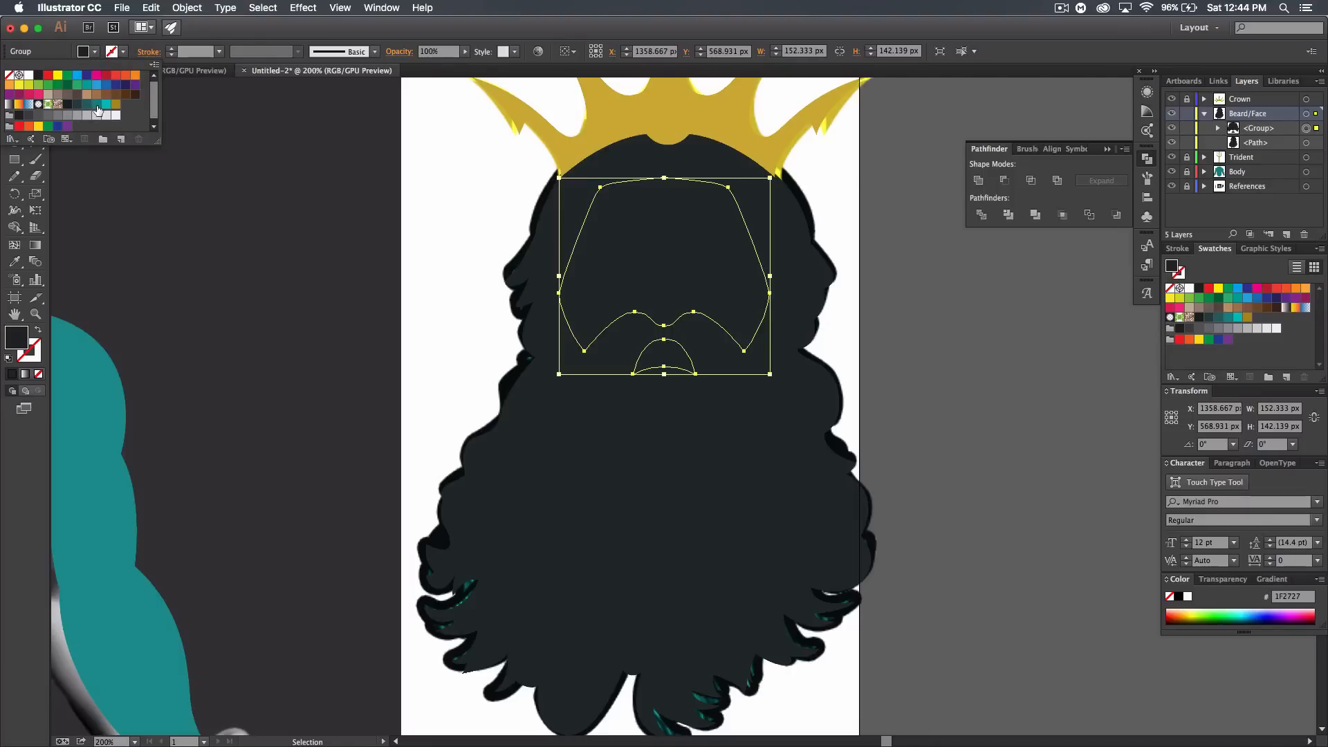
click(97, 103)
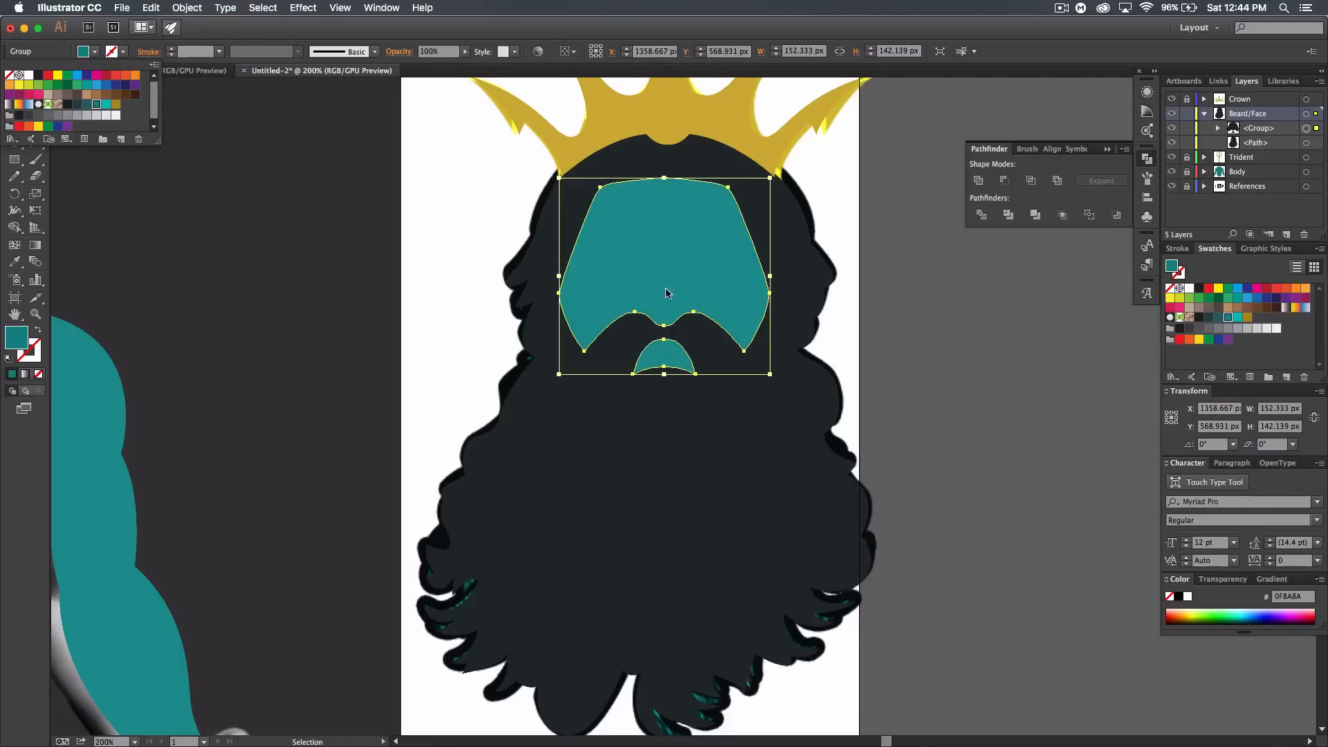
click(936, 314)
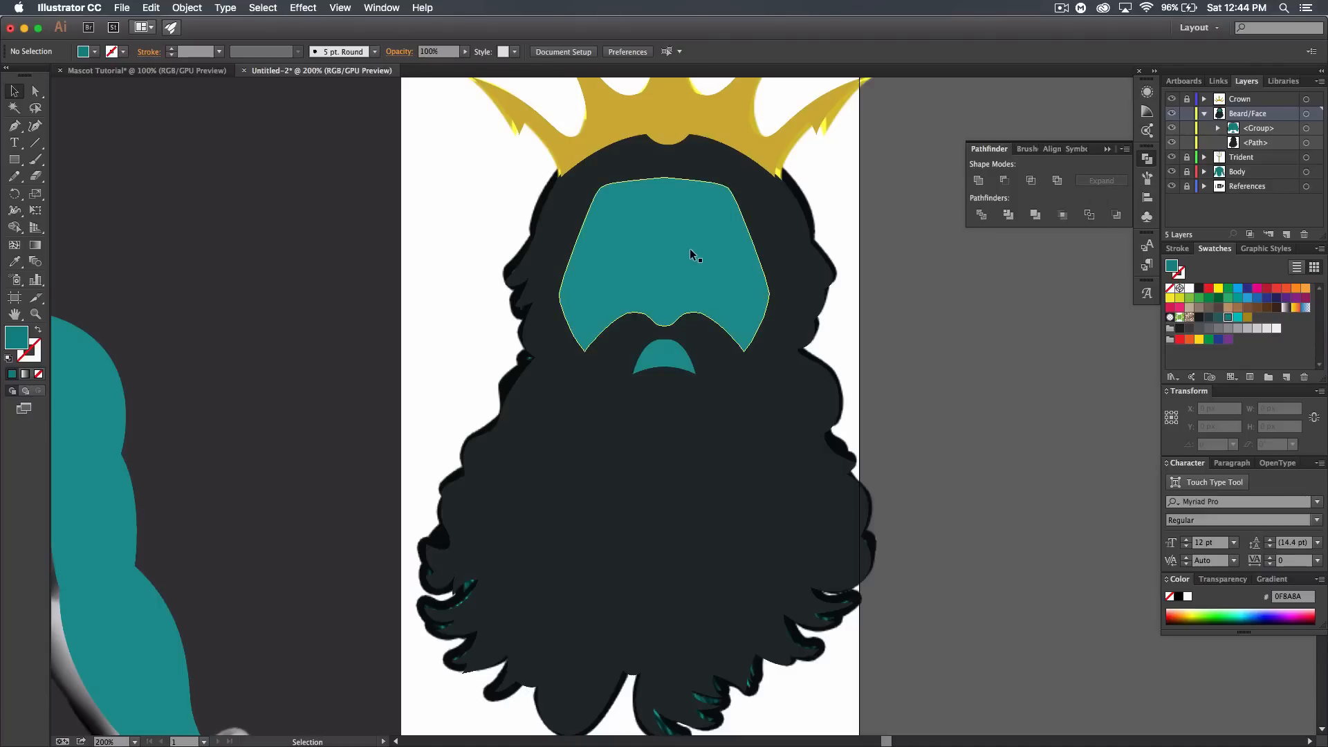
- Try to intersect the face and mouth group with the beard shape
click(662, 209)
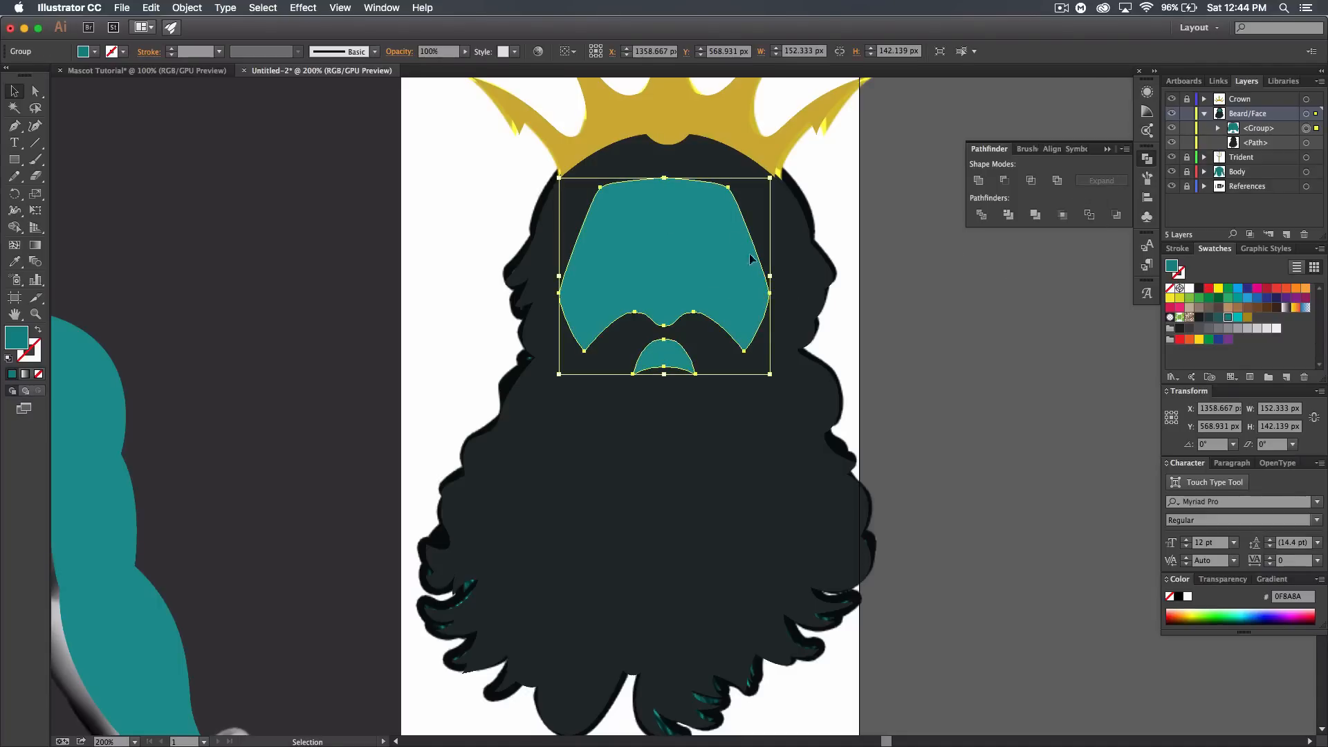
shift+click(786, 450)
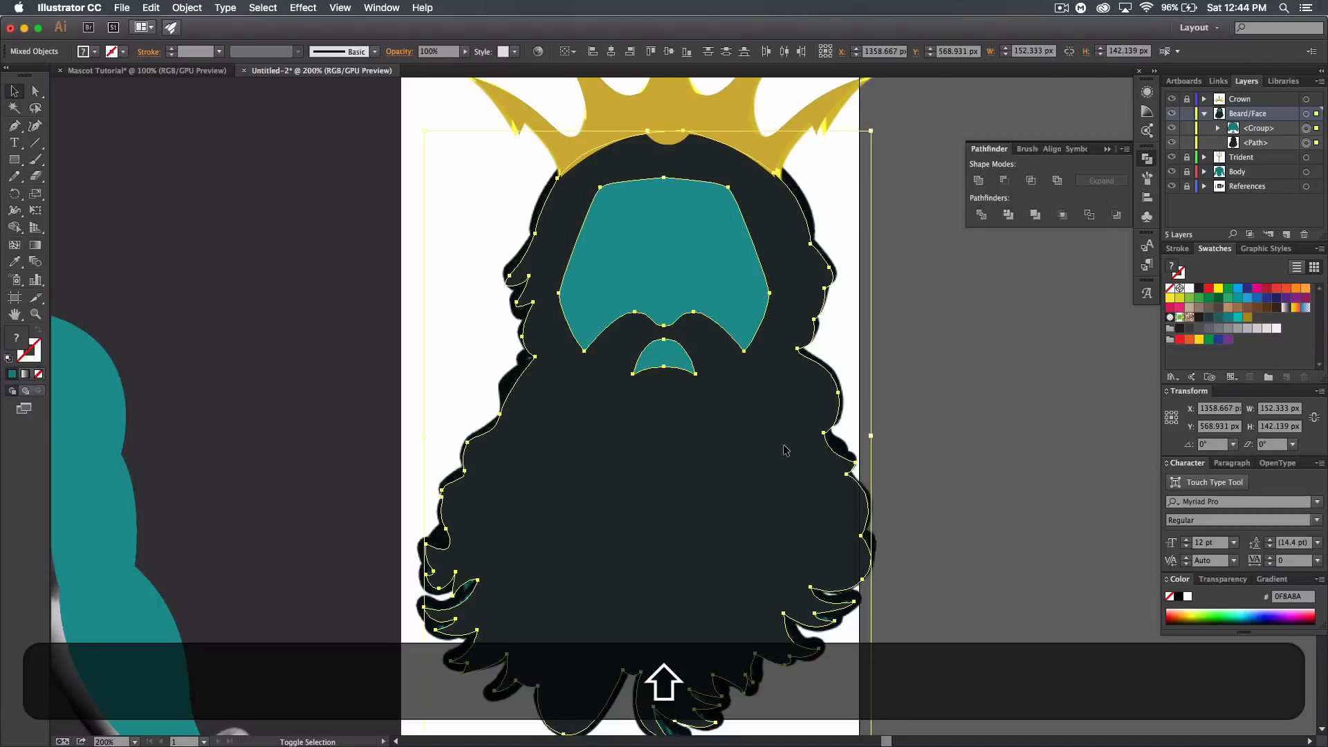
click(1031, 182)
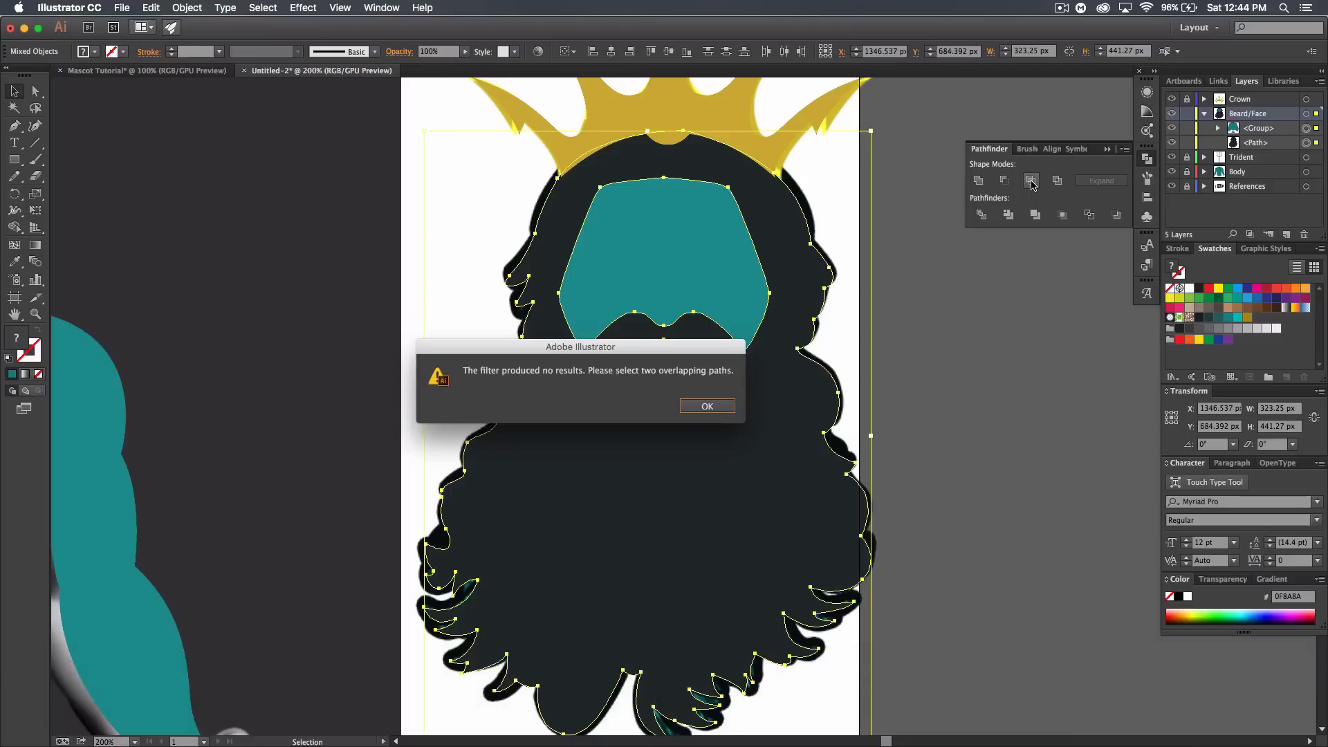
click(718, 407)
click(884, 304)
- Ungroup the face and mouth shapes and cut the face shape out of the beard with Minus Front
click(659, 261)
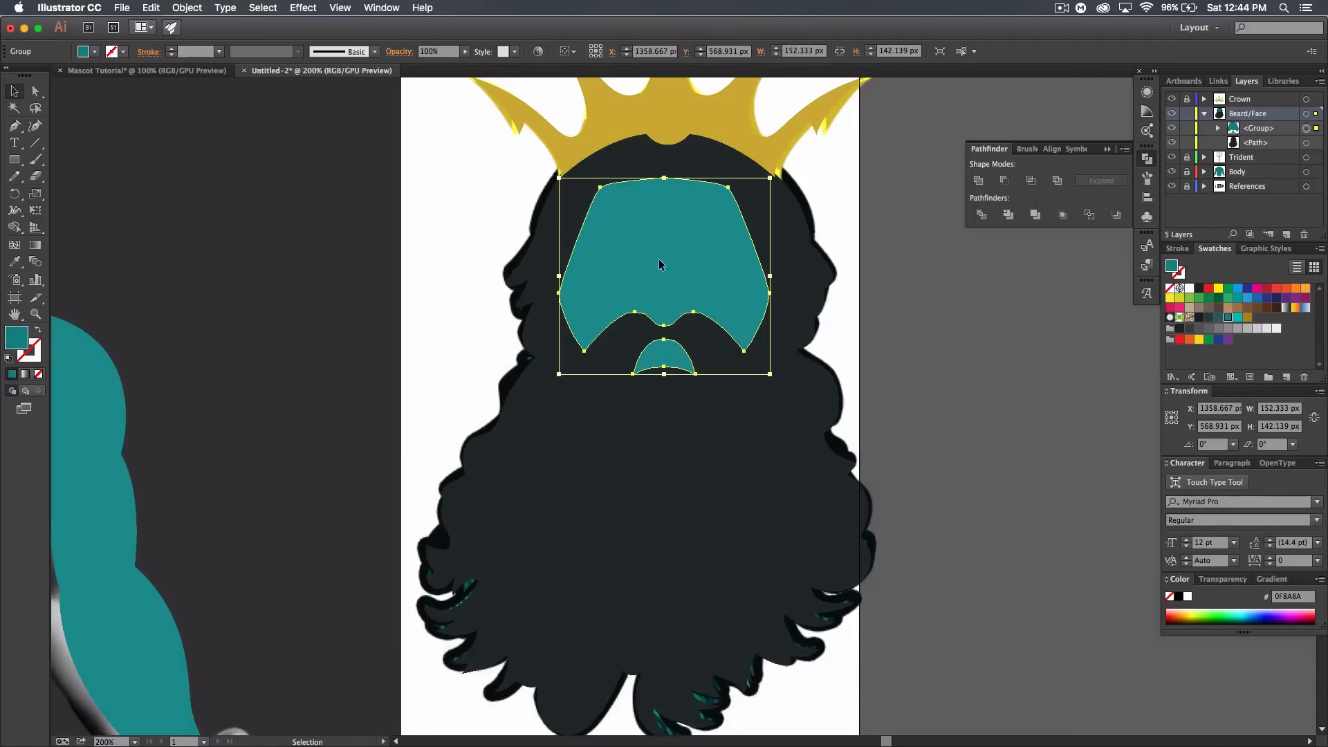
click(187, 8)
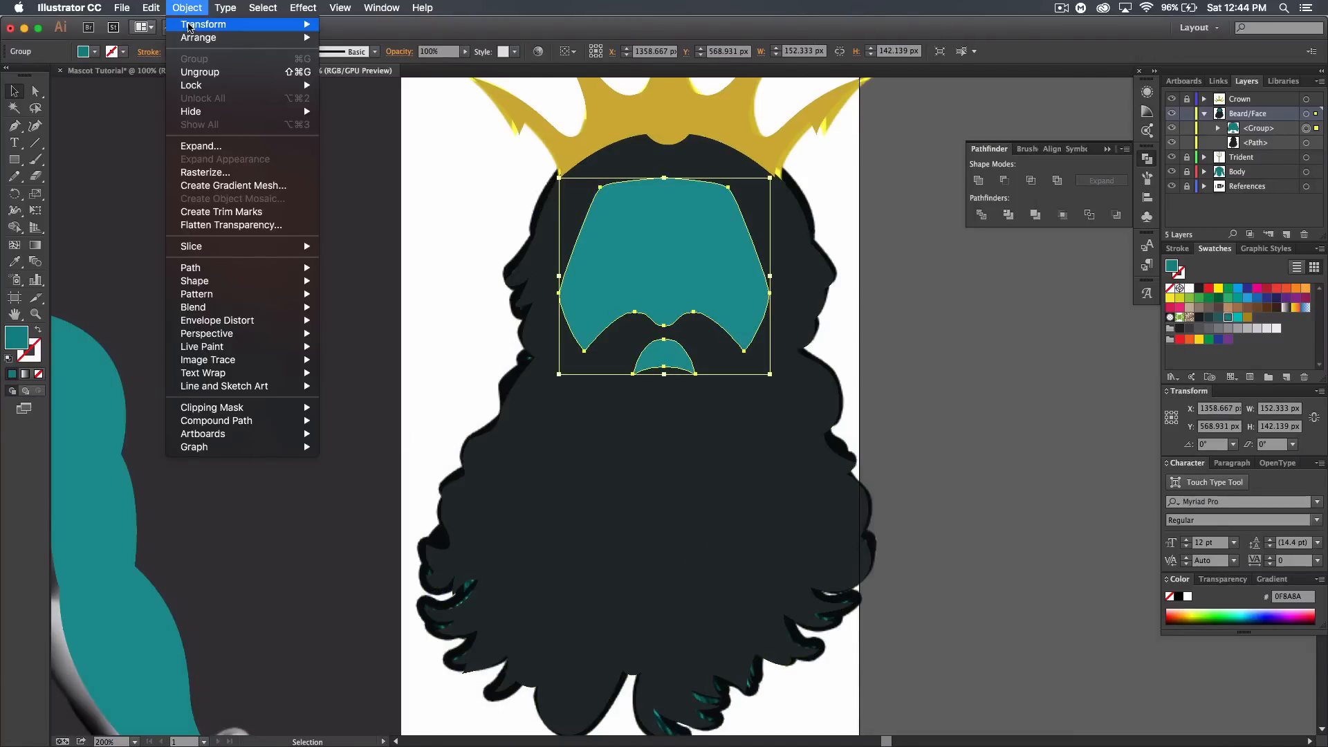
click(227, 71)
click(655, 248)
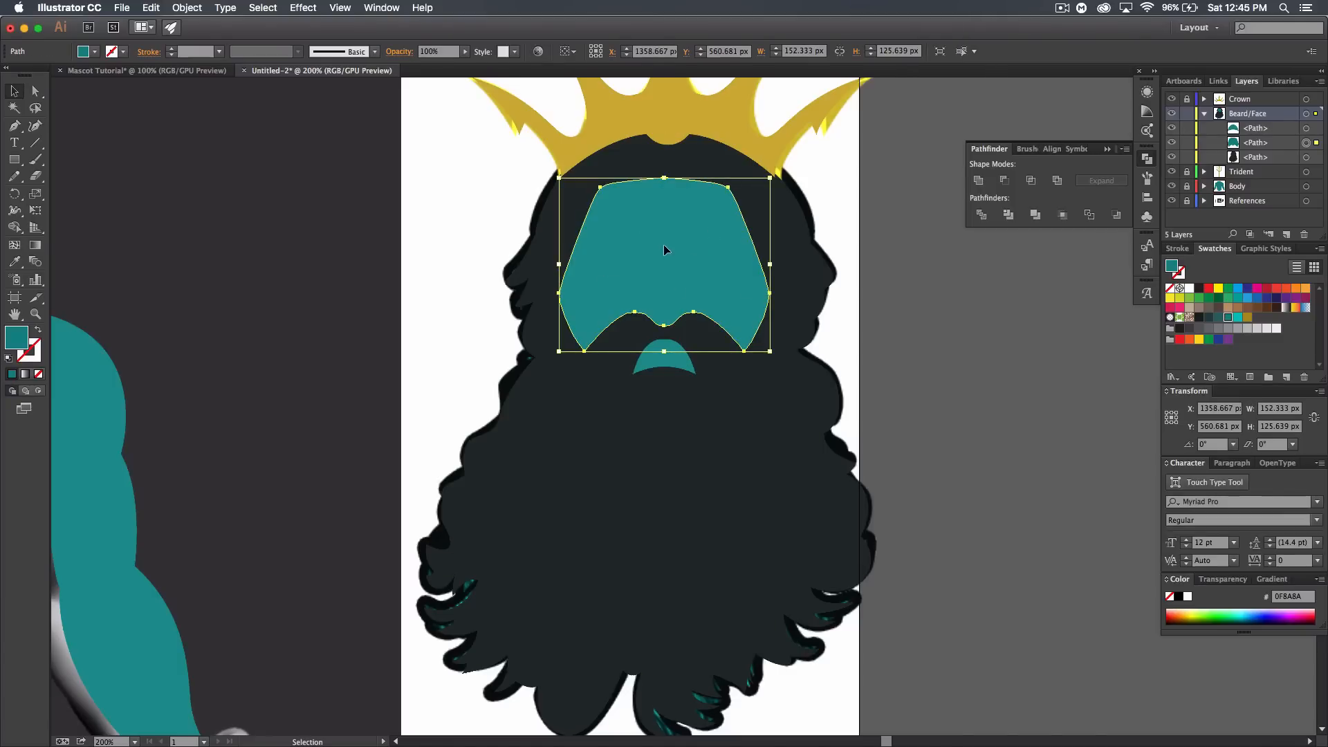
shift+click(806, 425)
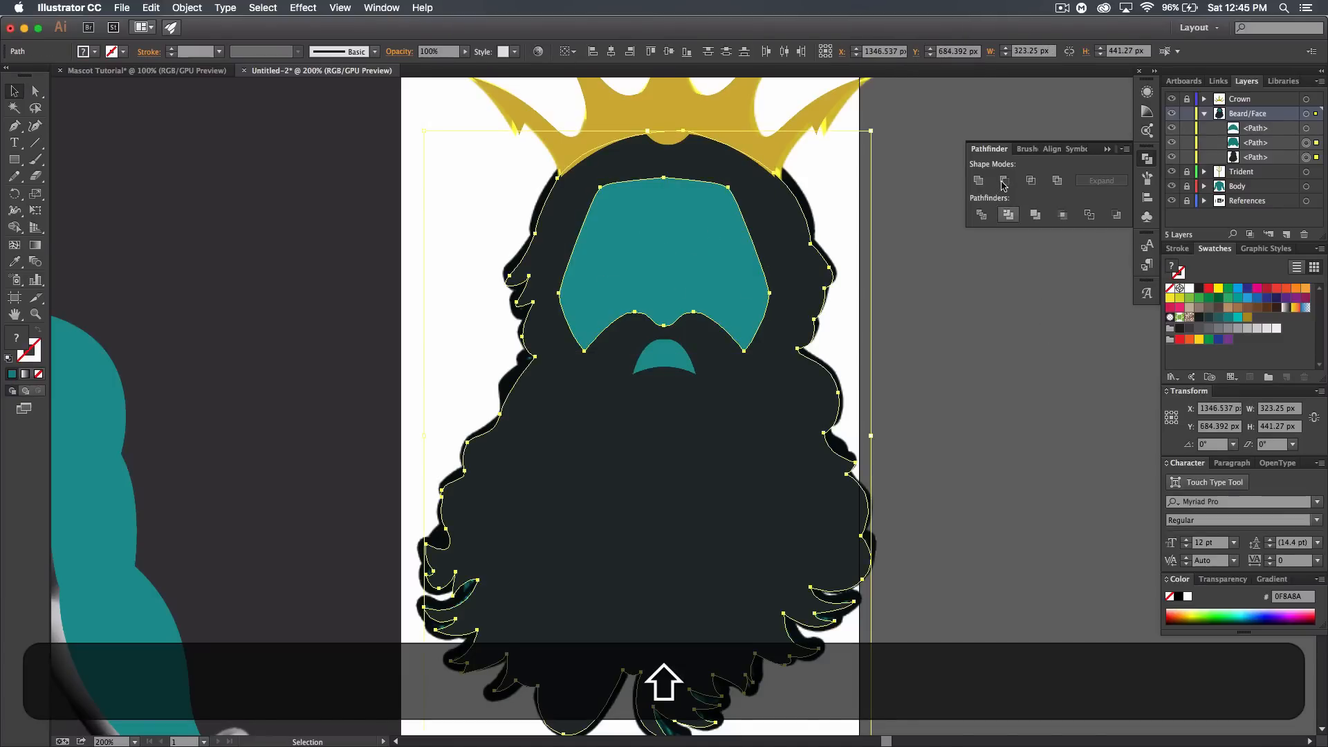
click(1005, 182)
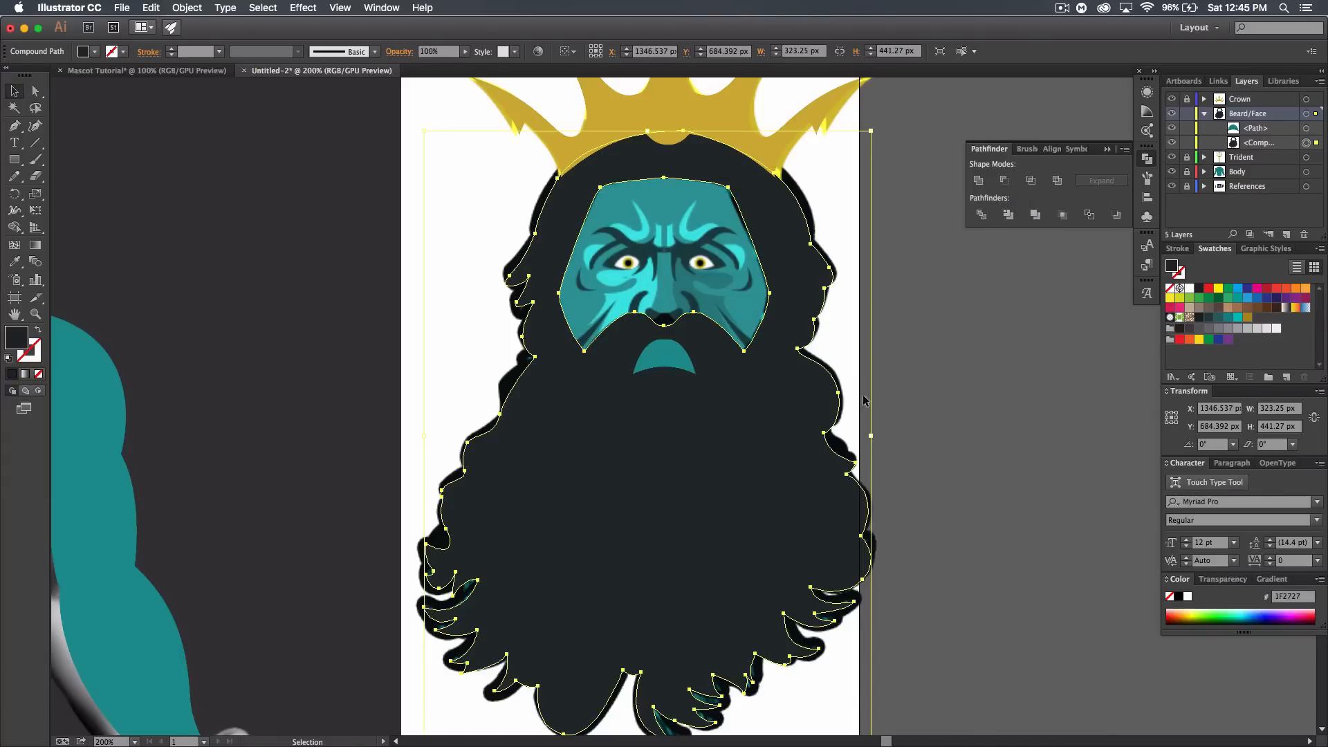
- Cut the mouth shape out of the beard with Minus Front and hide the References layer
shift+click(664, 358)
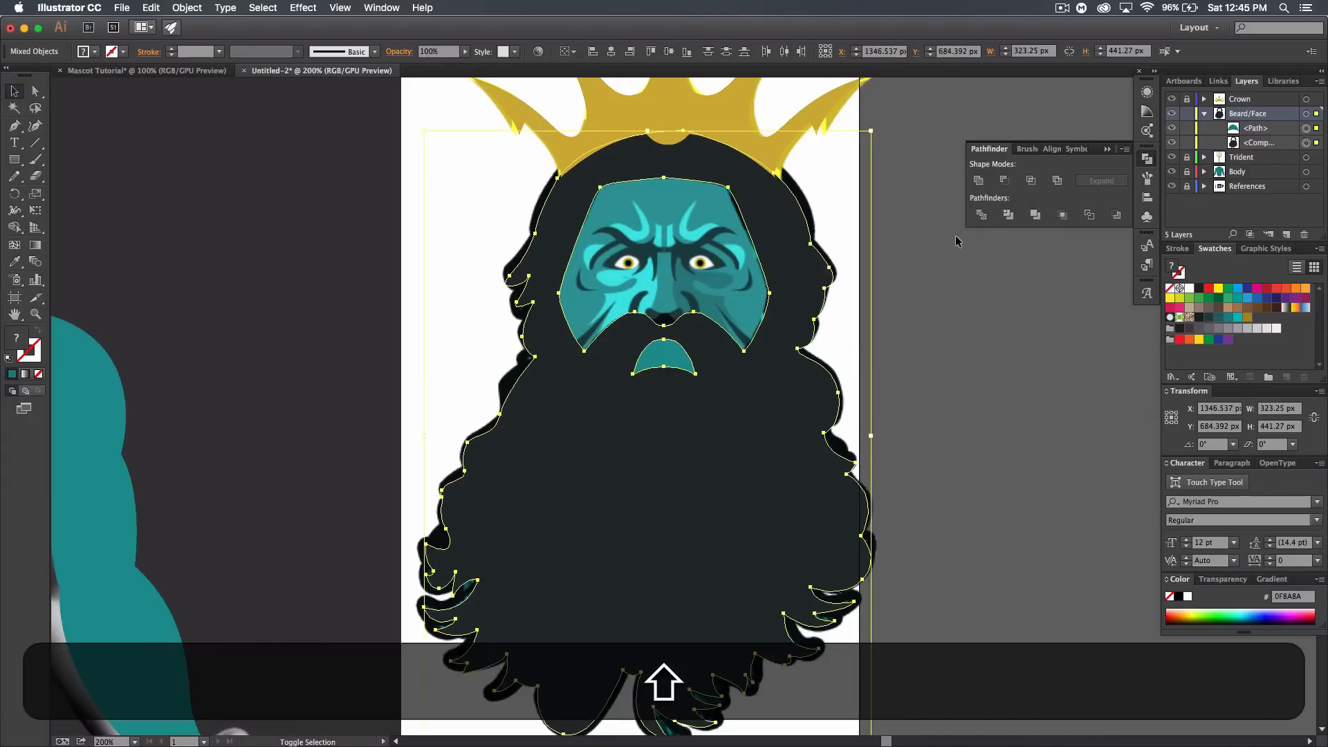
click(1004, 181)
click(873, 399)
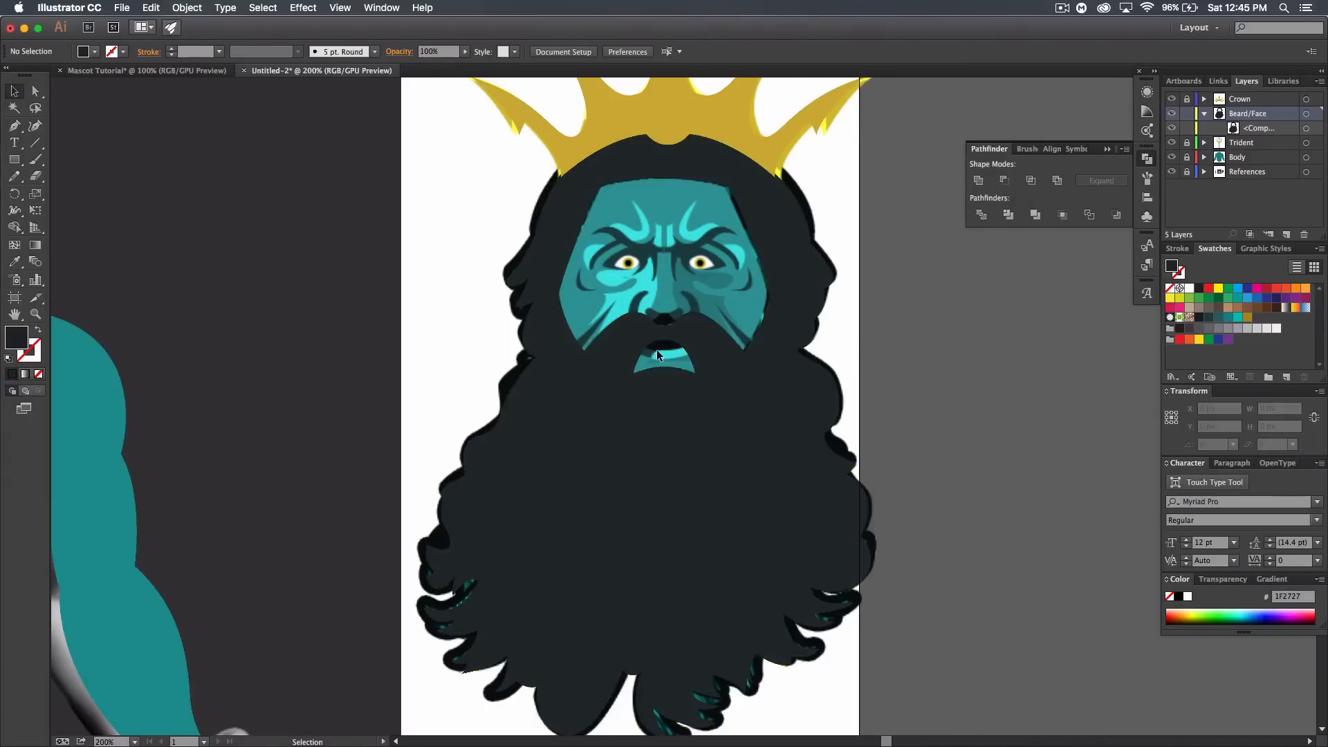
click(1172, 173)
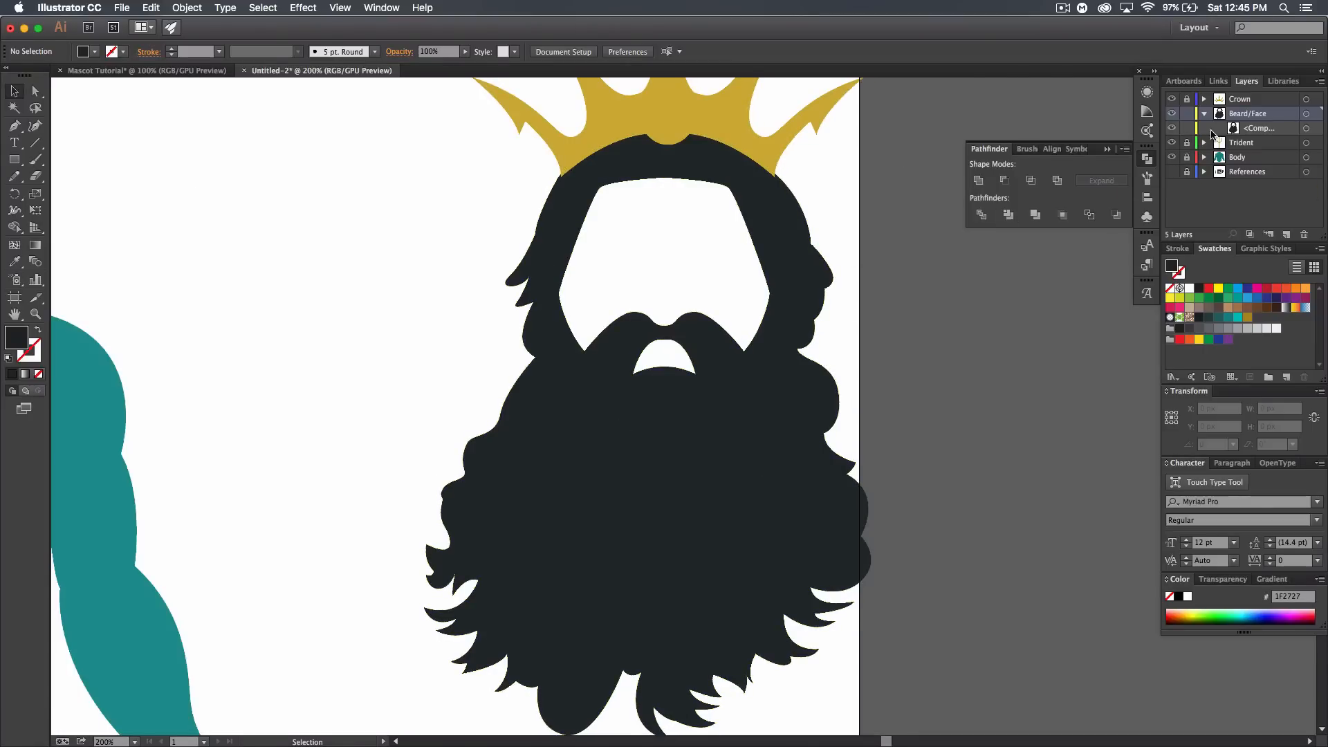
- Draw a rough closed polygon with teal fill 0F8A8A over the beard's face and mouth openings, overlapping their edges
click(1261, 131)
click(13, 126)
click(95, 52)
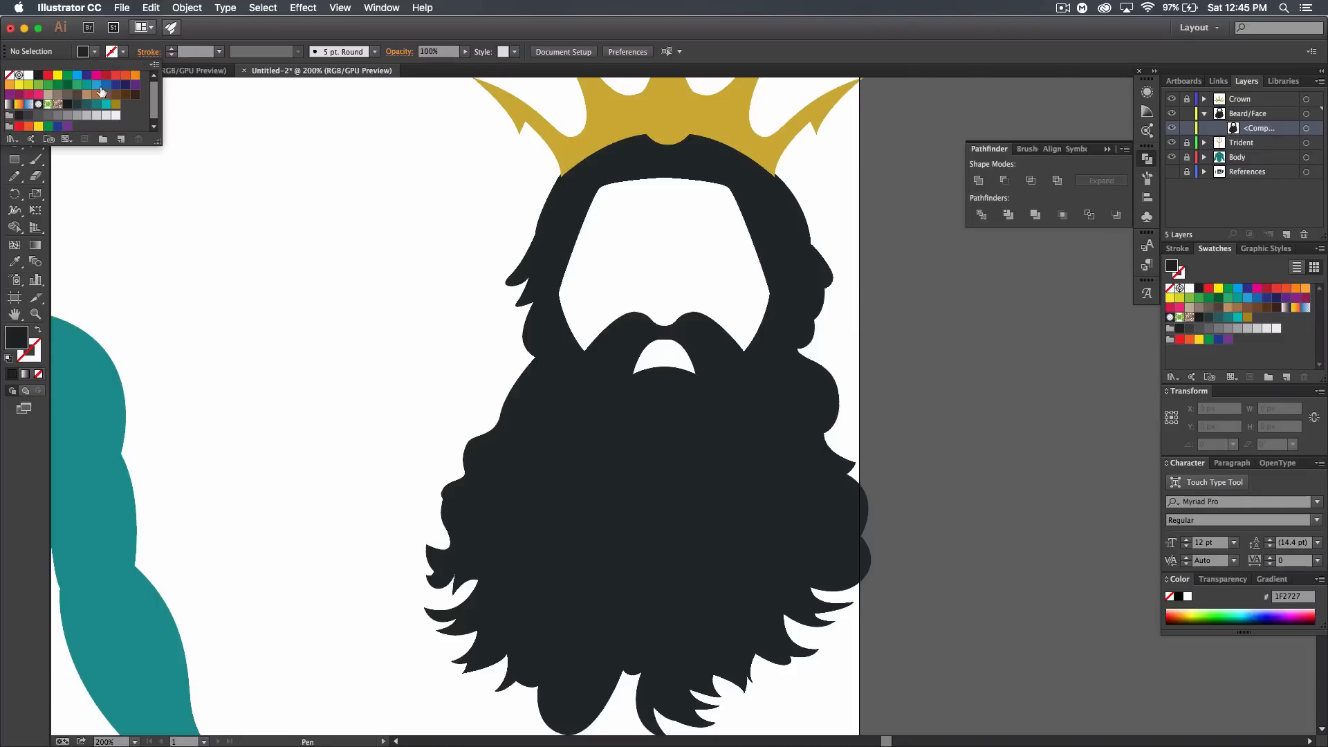
click(99, 108)
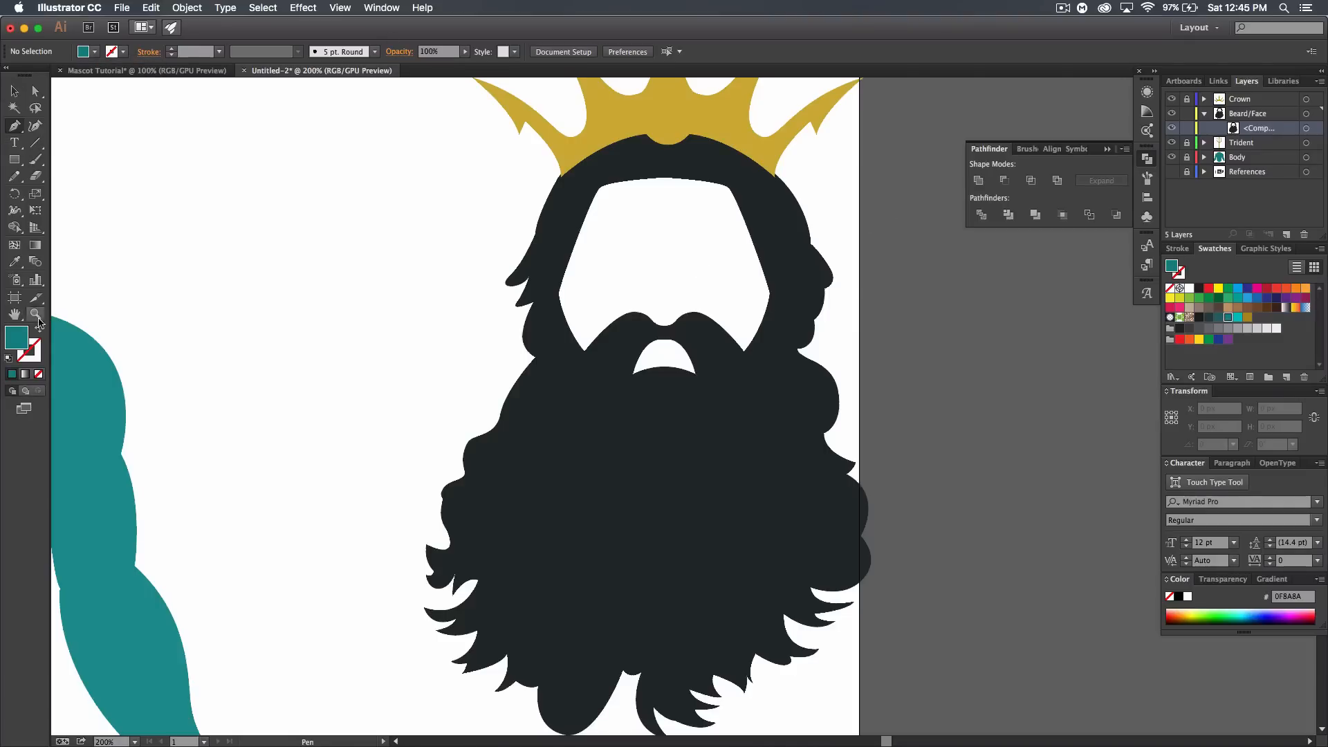
click(591, 171)
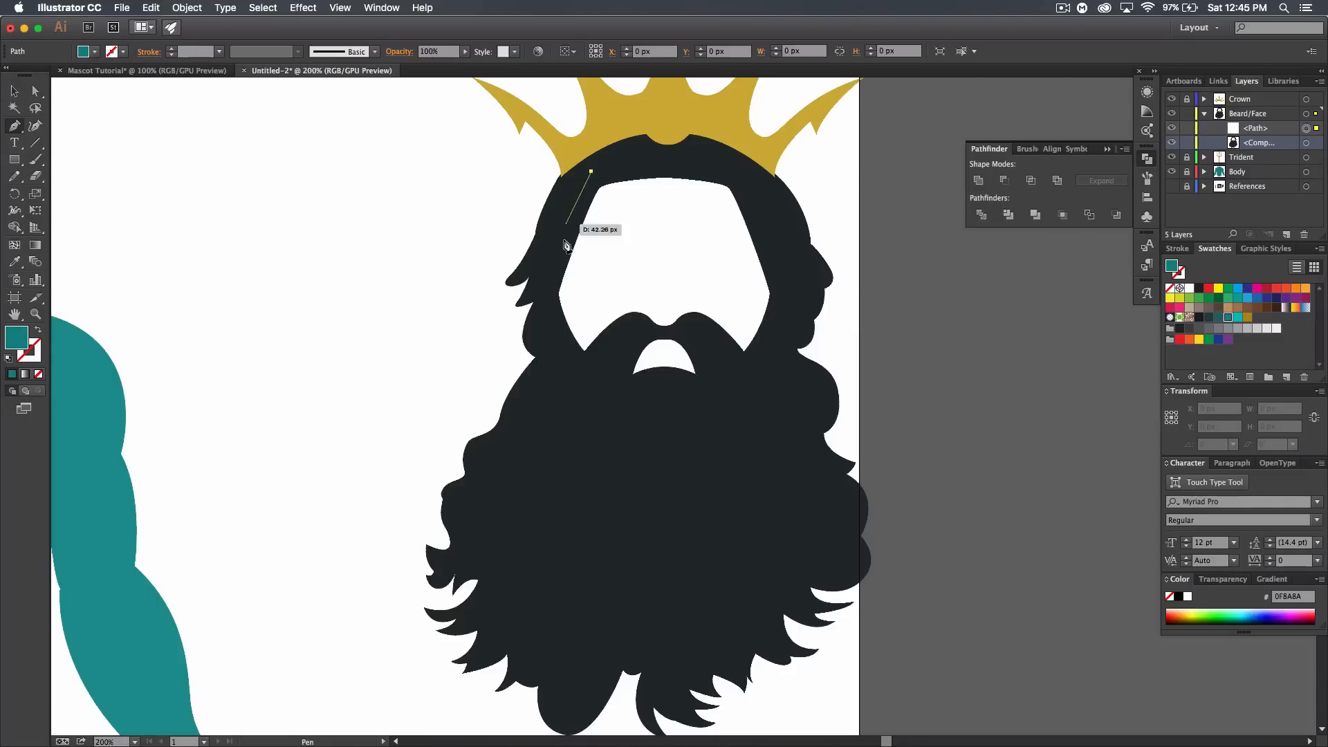
click(547, 306)
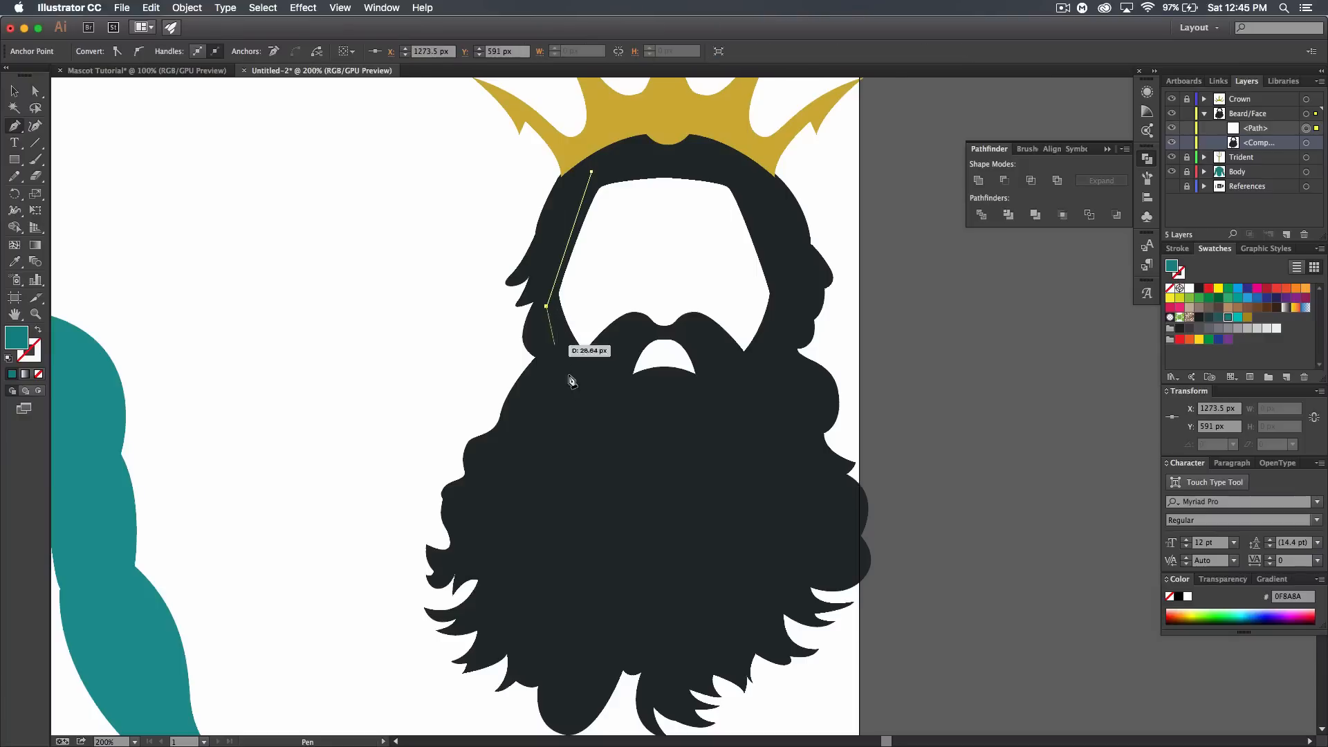
click(639, 478)
click(755, 392)
click(787, 267)
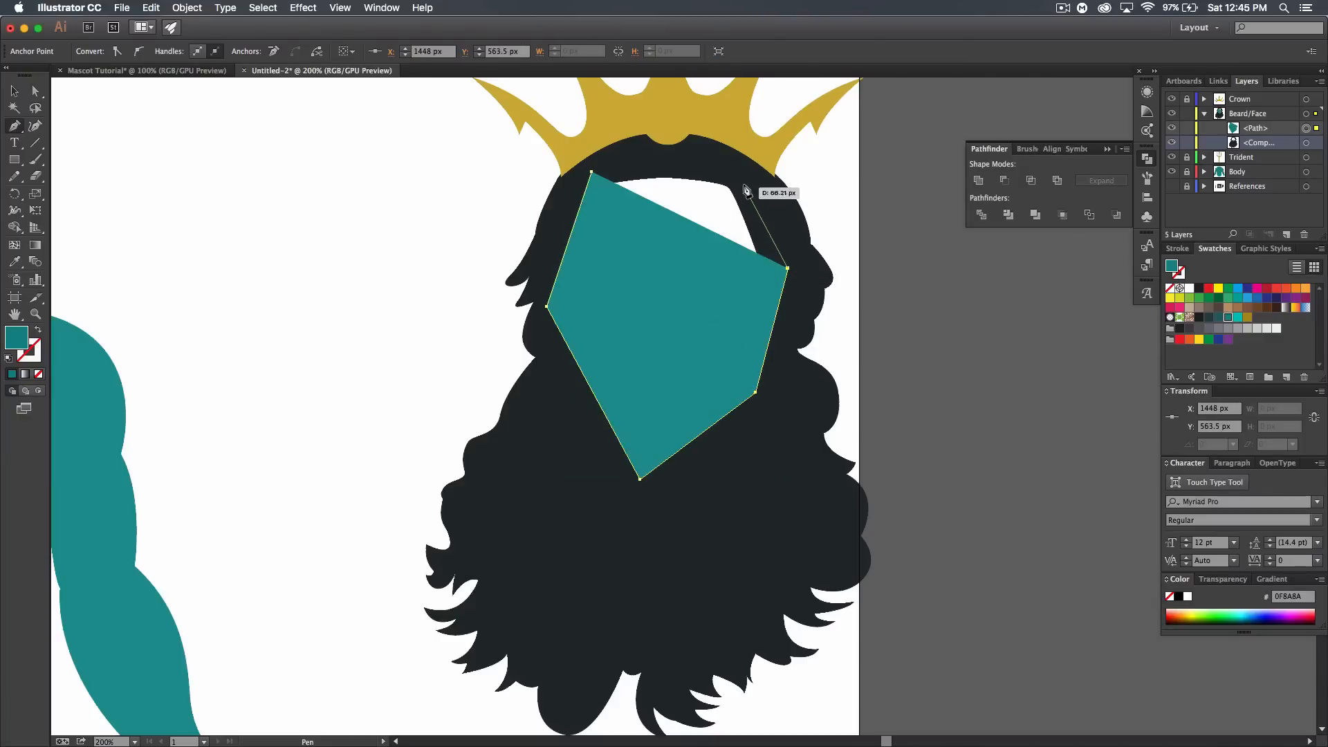
click(736, 171)
click(623, 160)
click(591, 171)
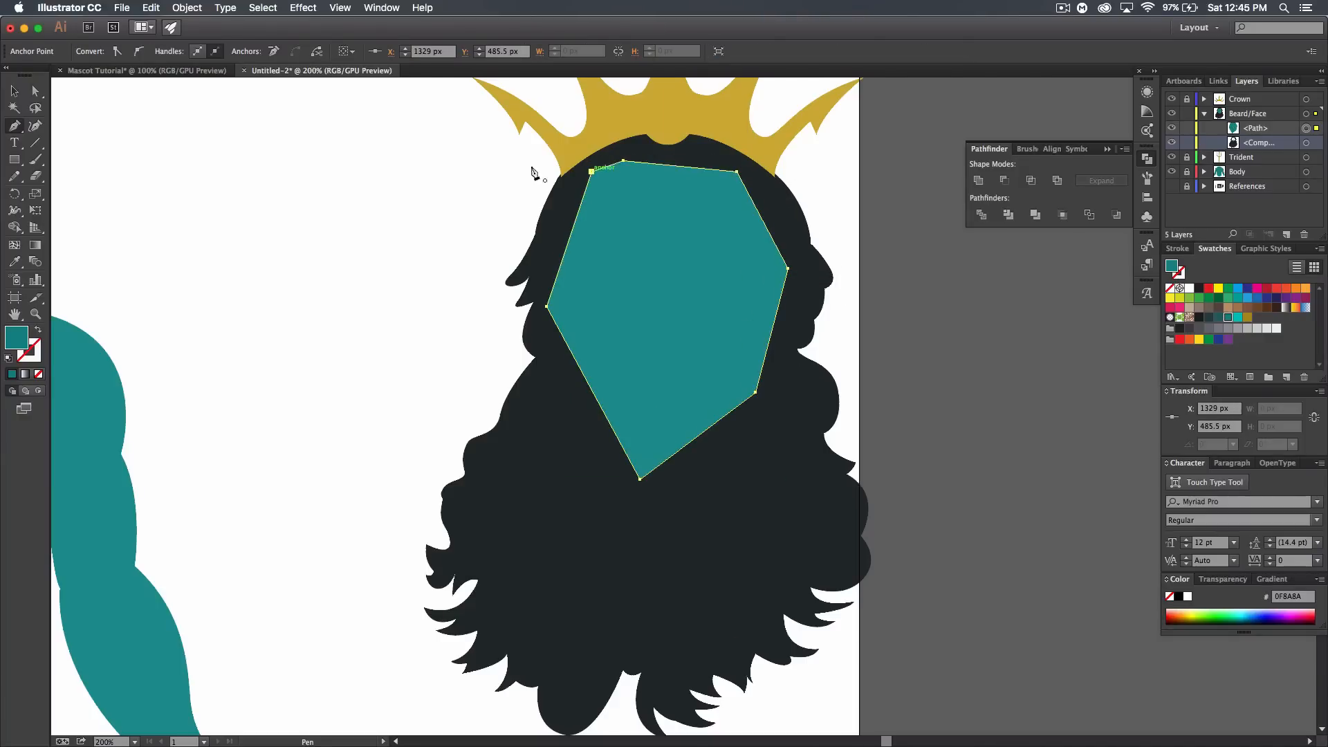
- Move the teal face polygon below the beard's compound path in the Beard/Face layer and deselect it
key(v)
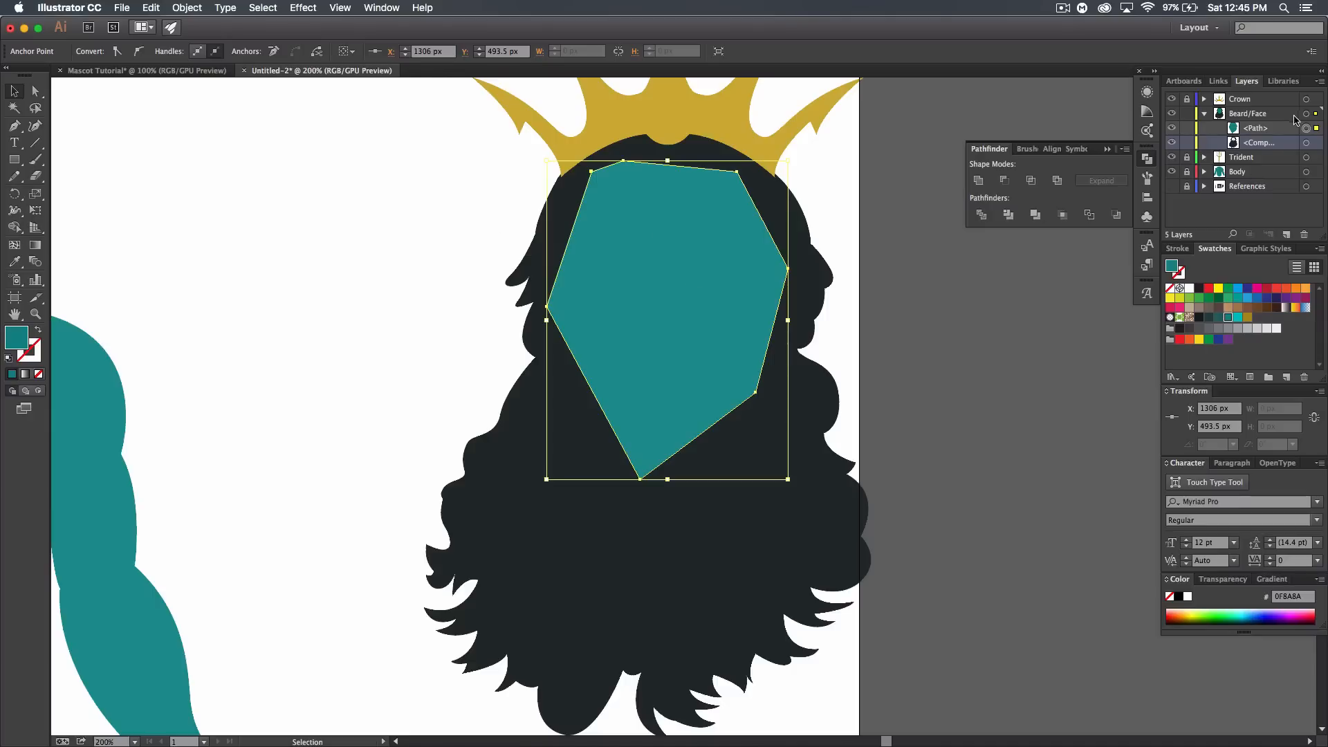
drag(1276, 128, 1276, 157)
click(1029, 464)
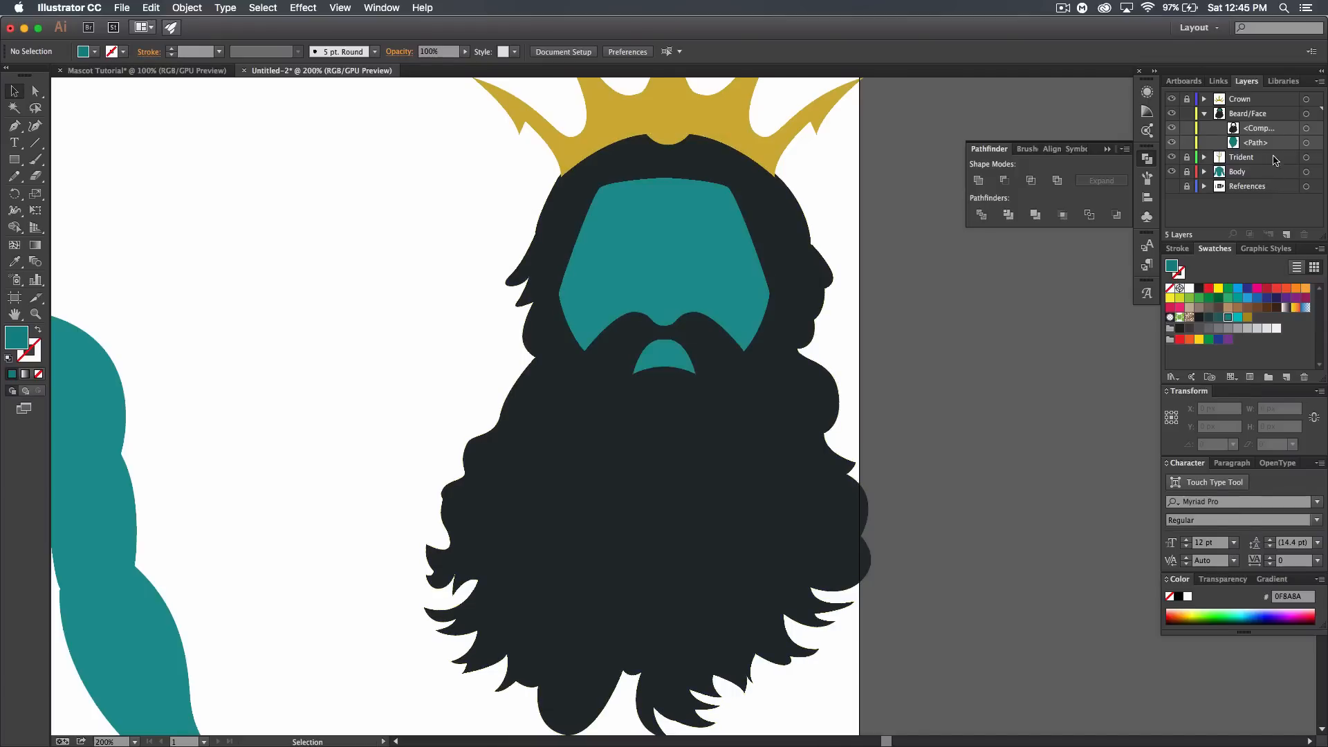
- Draw a small closed Pen shape with light teal fill 00C3C3 overlapping the left edge of the face opening and beard
click(9, 129)
click(92, 56)
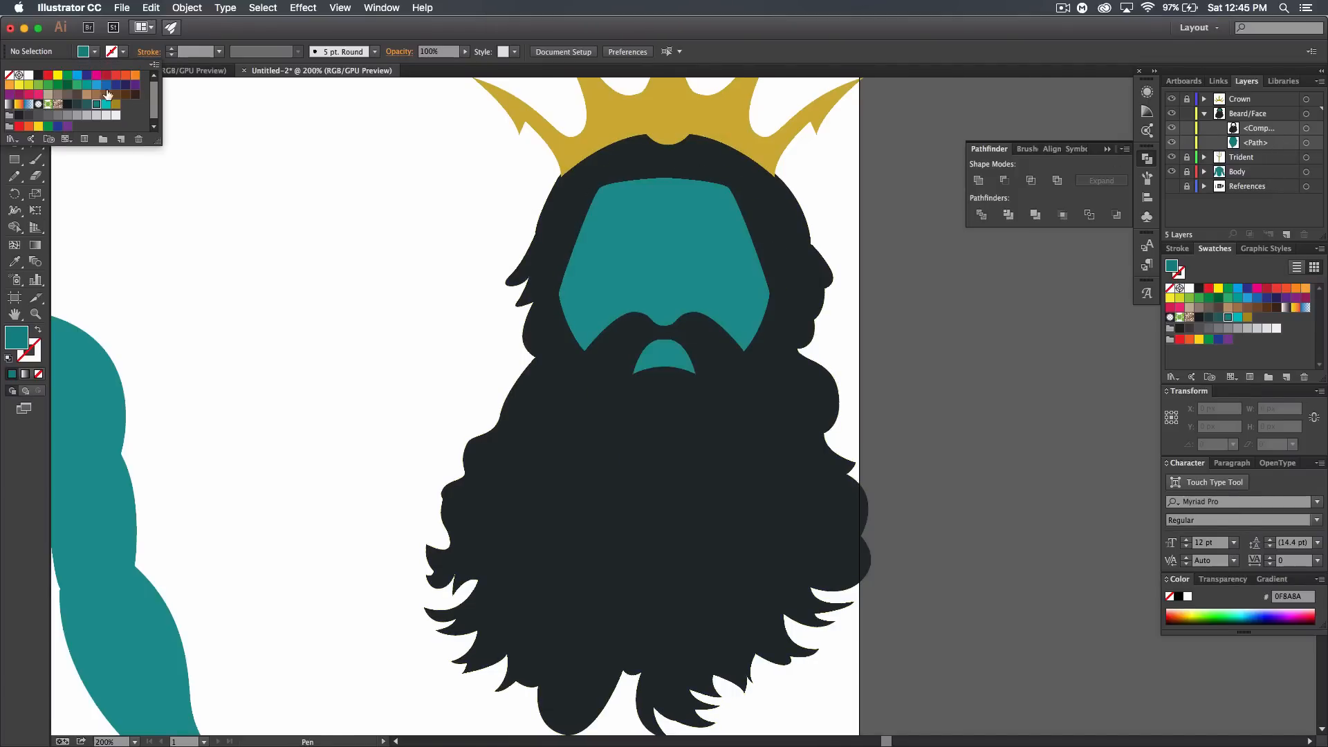
click(105, 109)
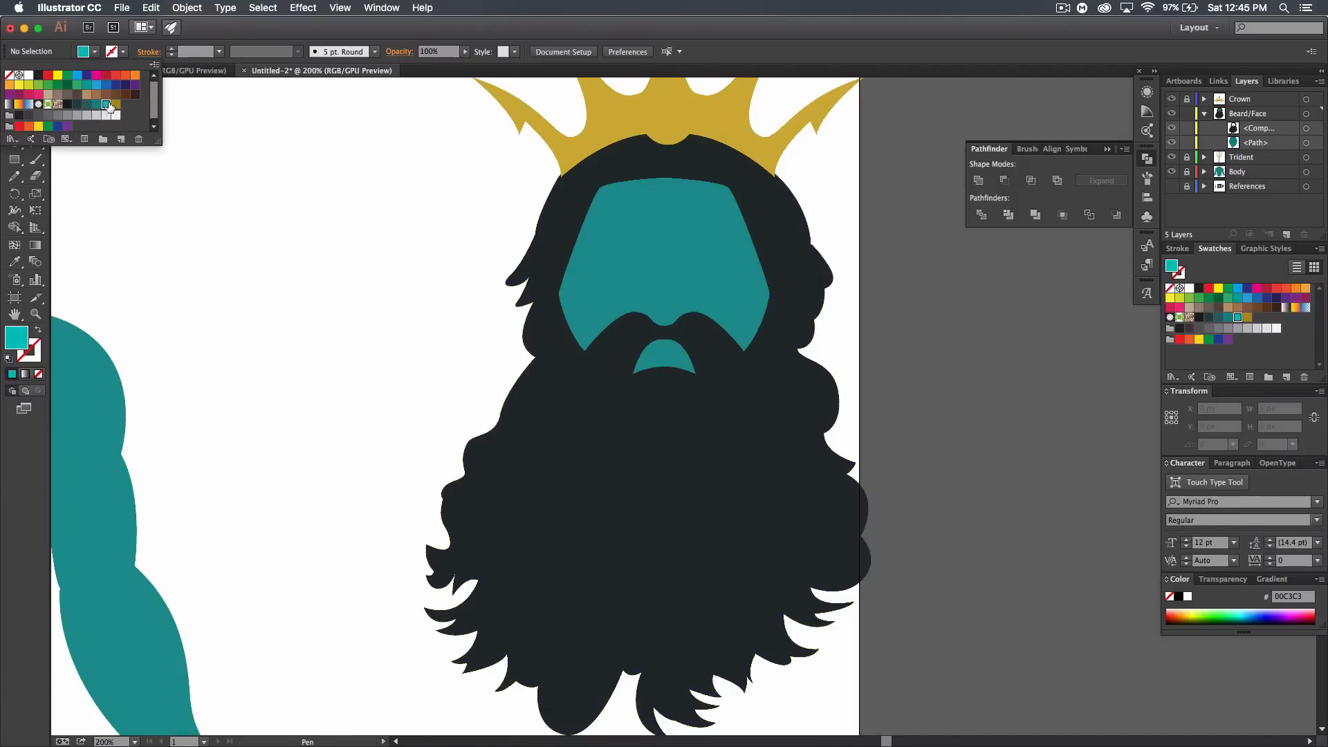
click(571, 230)
drag(608, 264, 659, 258)
click(584, 283)
click(546, 264)
click(571, 230)
click(14, 91)
click(1020, 421)
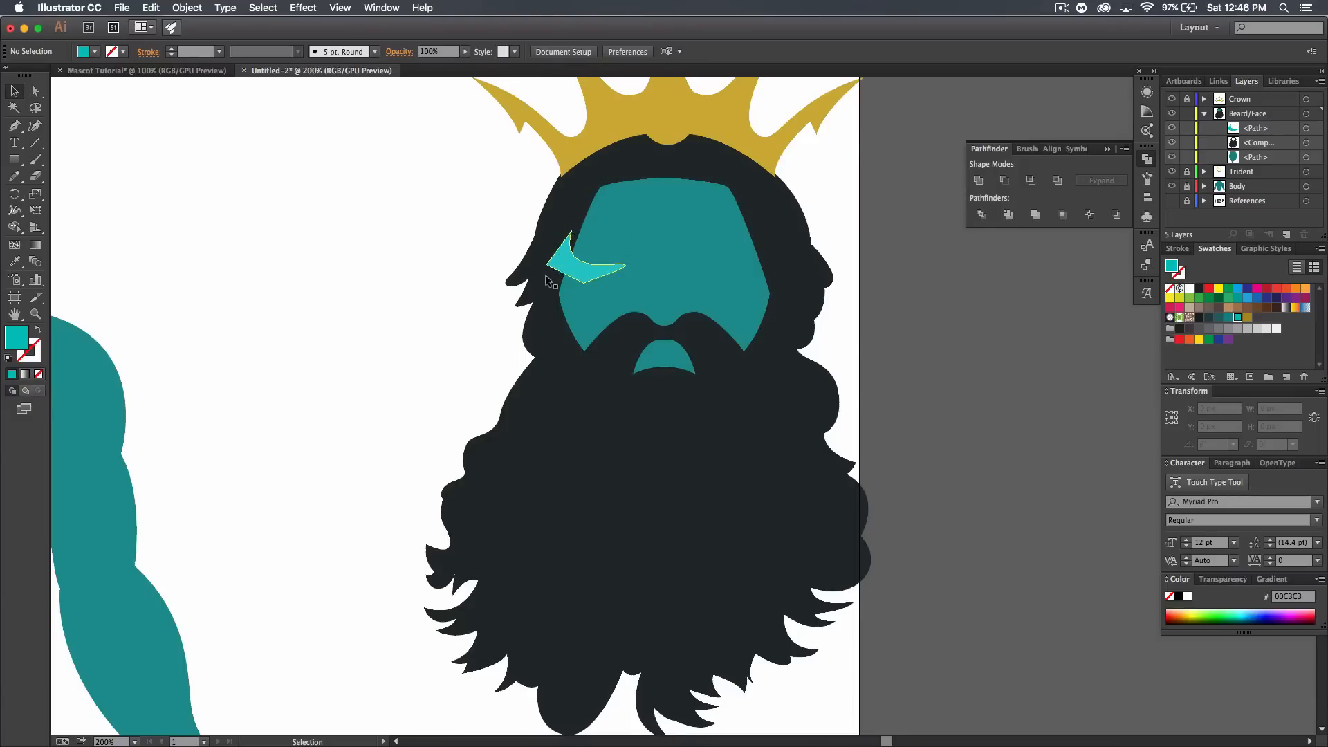
- Move the light teal shape below the beard's compound path in the Beard/Face layer, and delete it
drag(1276, 128, 1273, 154)
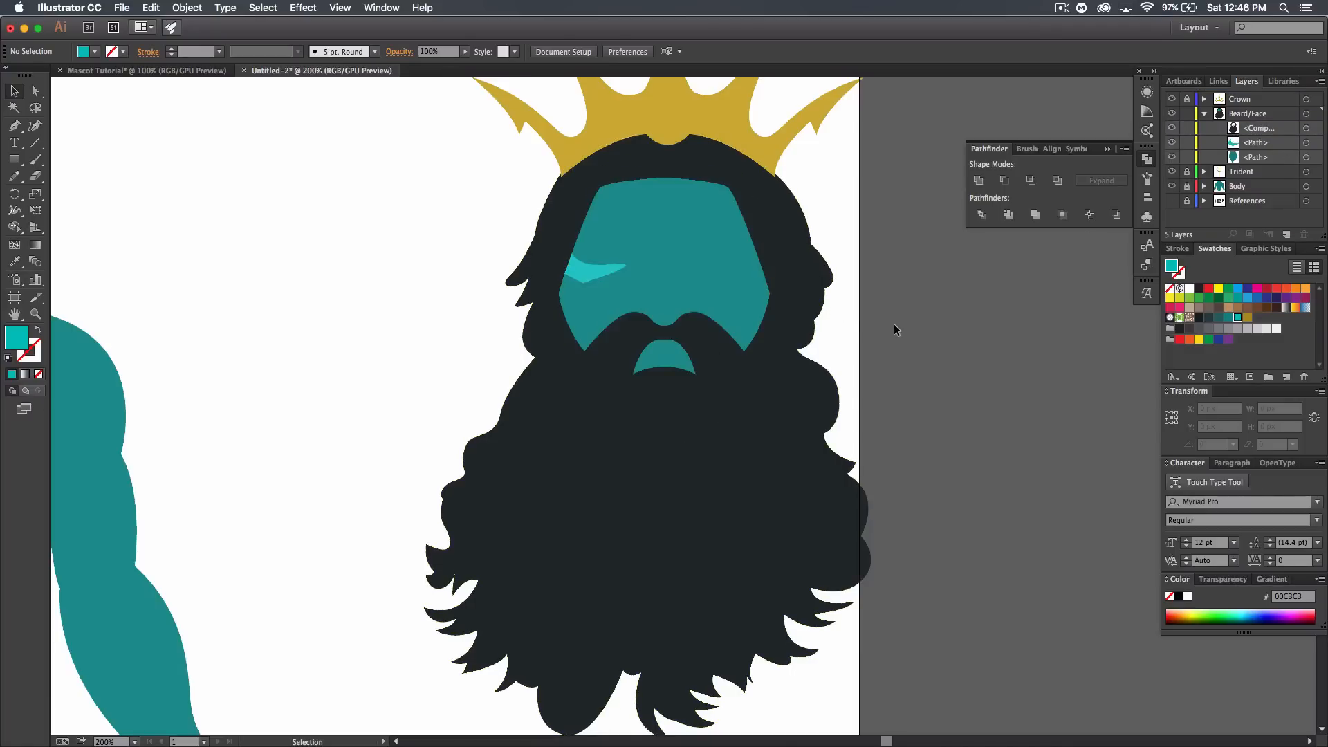
drag(1271, 142, 1305, 233)
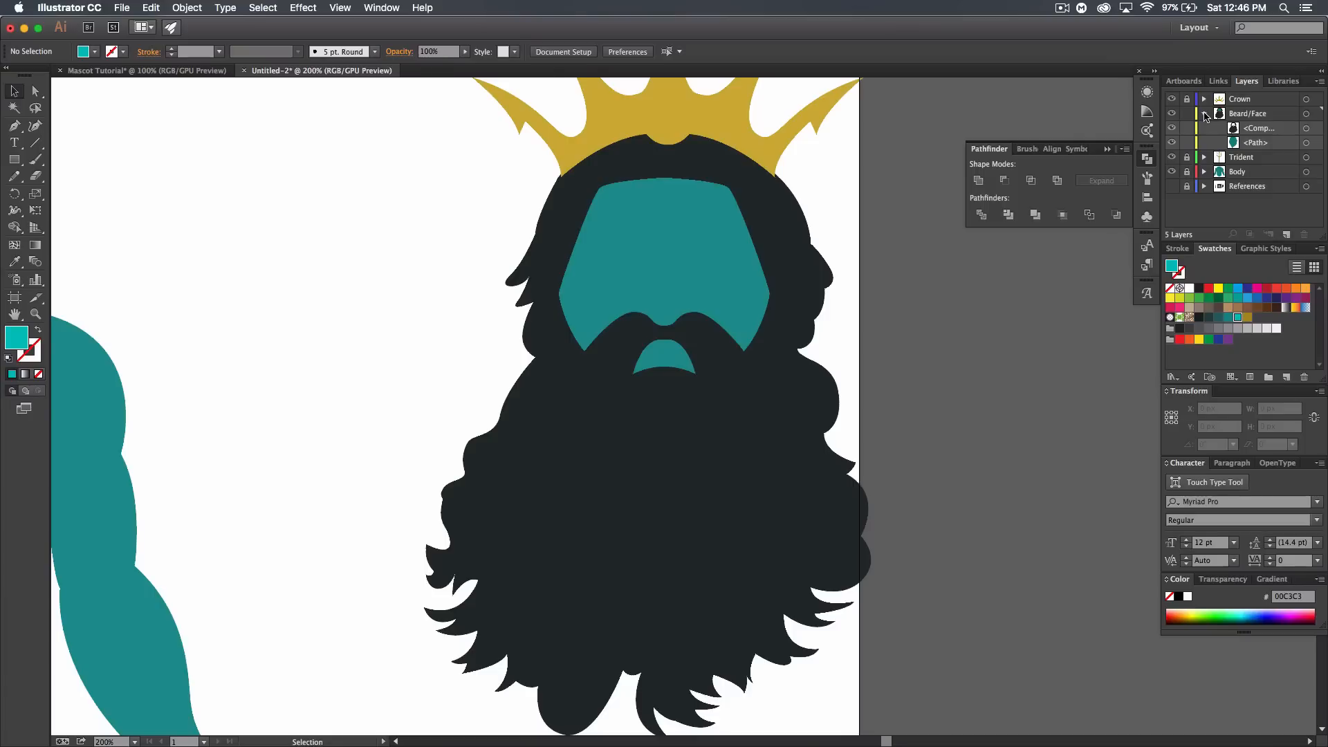
- Collapse and lock the Beard/Face layer, and show the References layer behind the artwork
click(1205, 114)
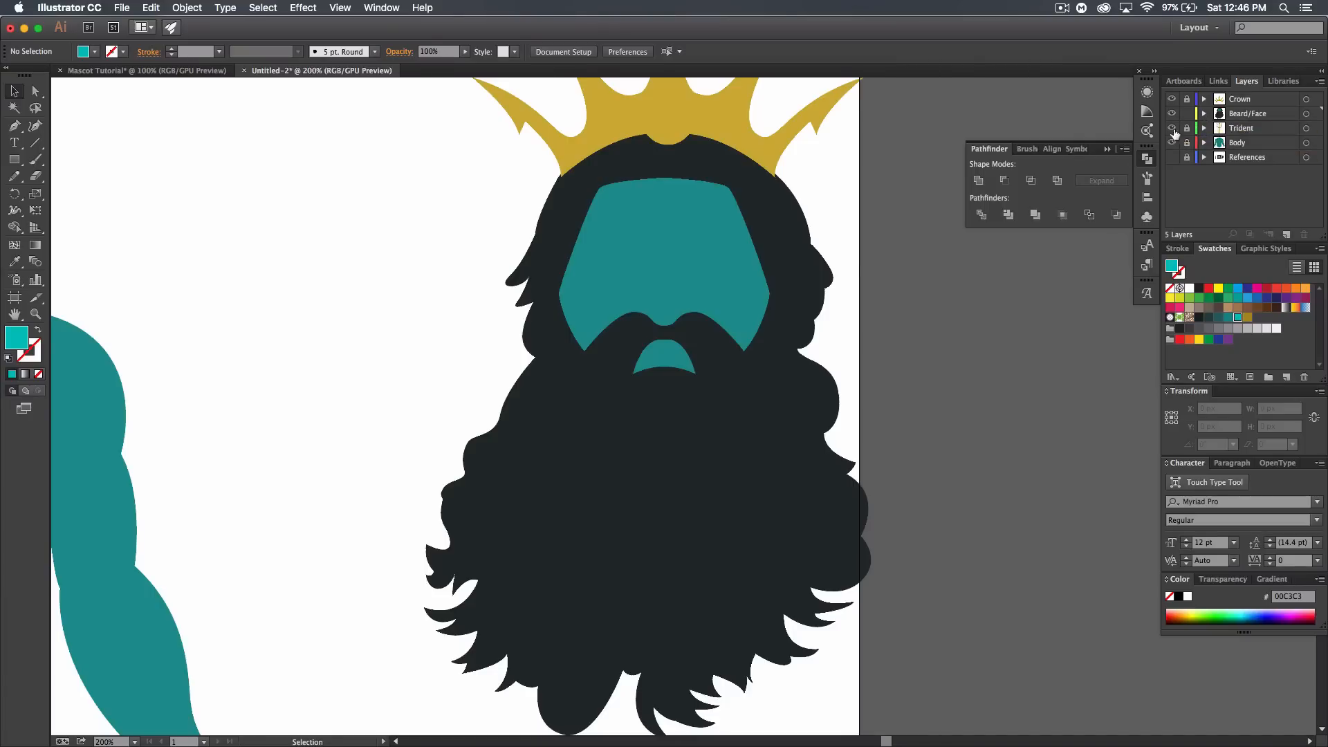
key(space)
drag(406, 297, 725, 247)
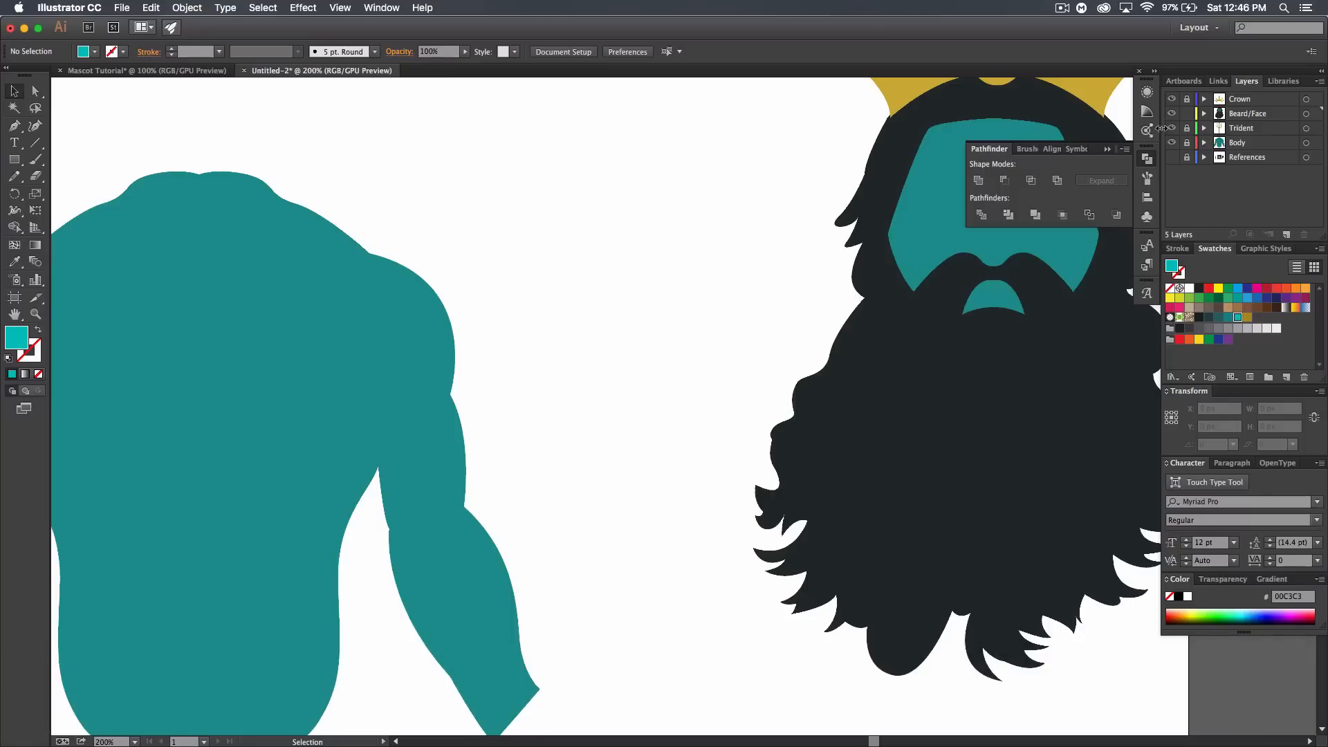
click(1172, 157)
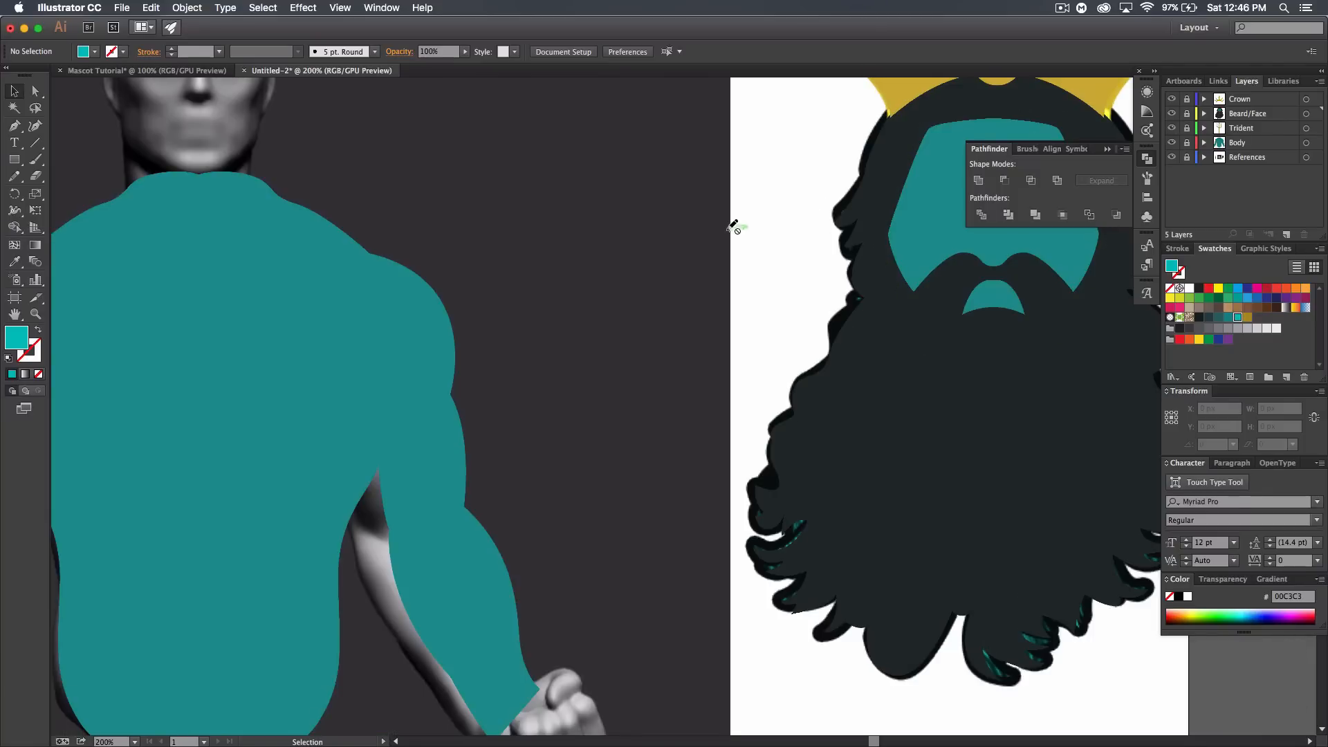
key(super+minus)
key(super+minus)
key(super+minus)
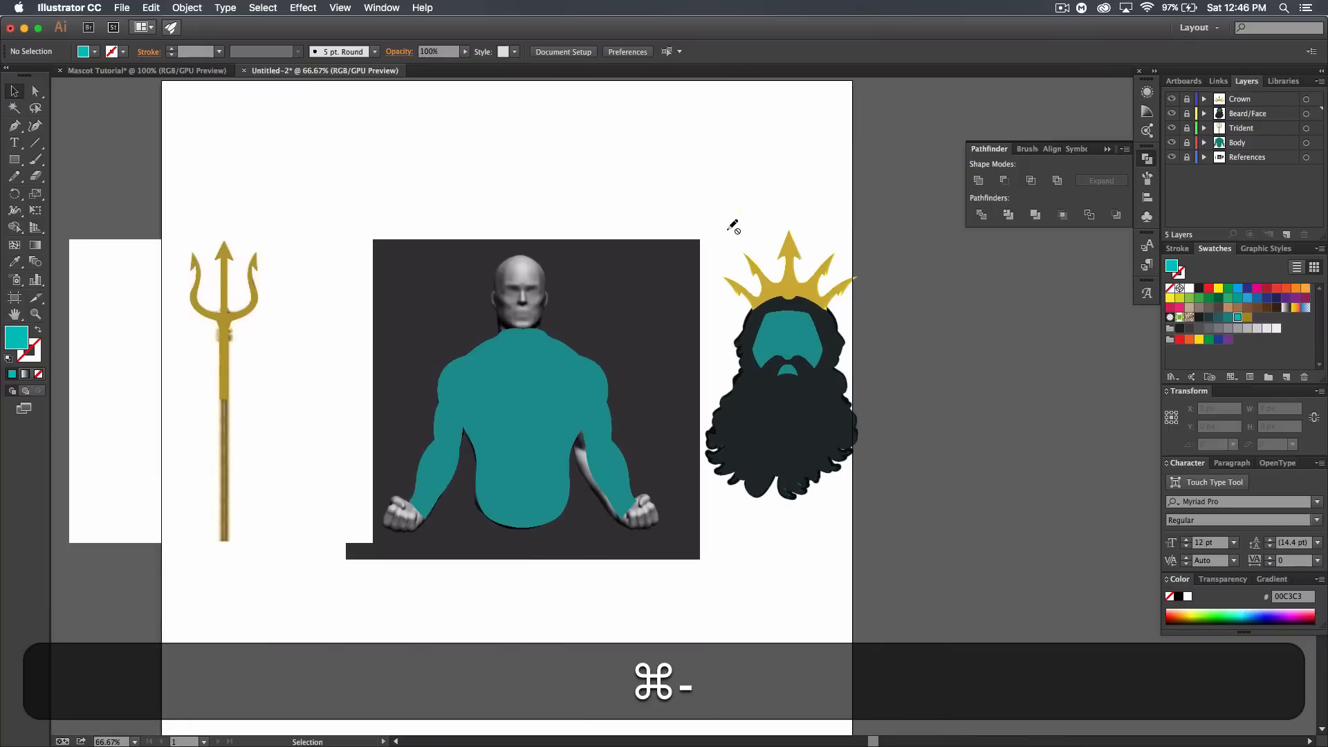
drag(507, 201, 596, 208)
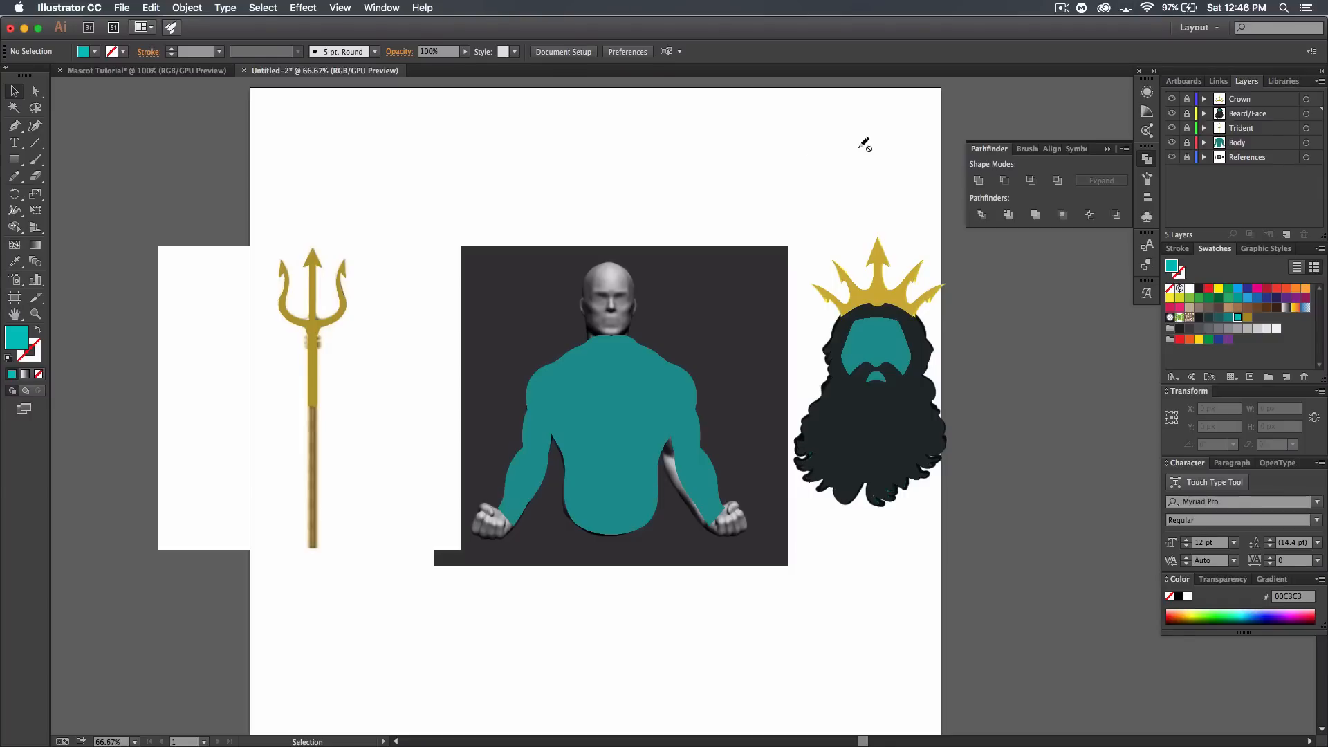
key(super)
key(super+equal)
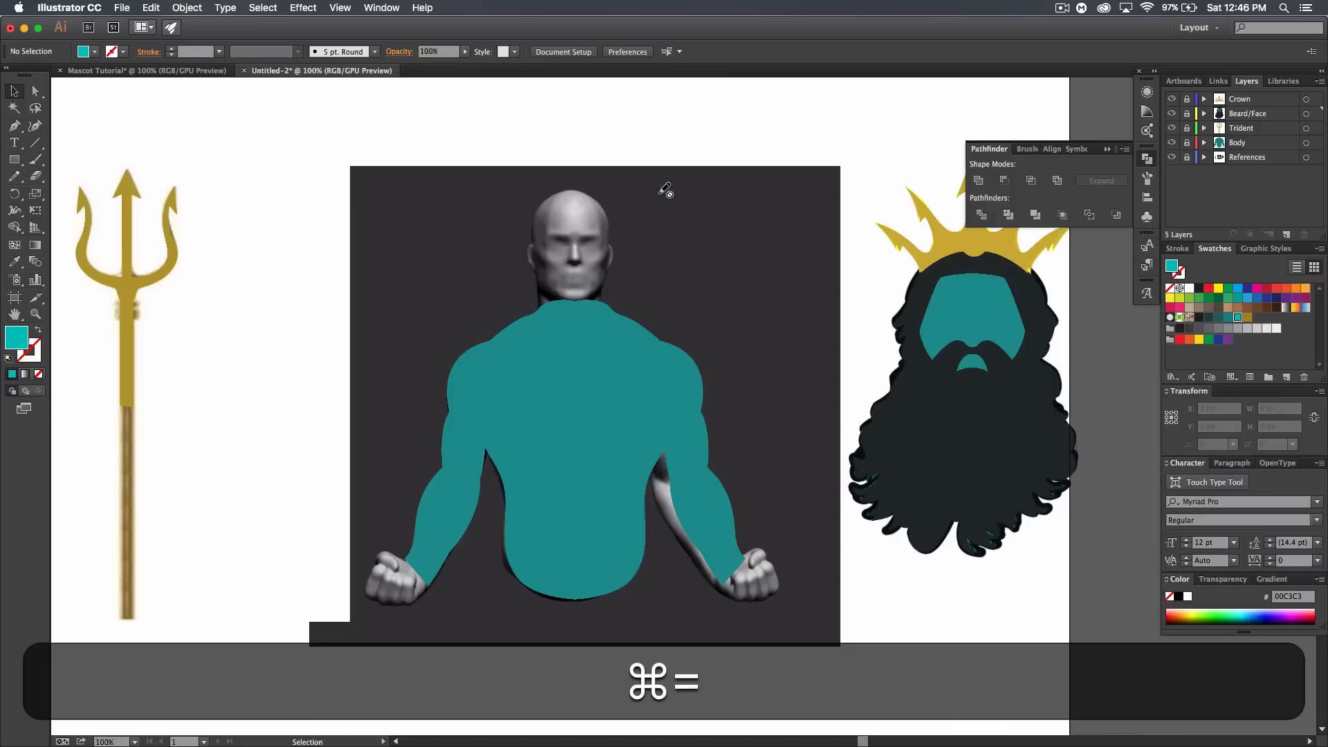
- Unlock and activate the Body layer, and set the Pen to no fill with a dark 171E1E stroke
click(1187, 143)
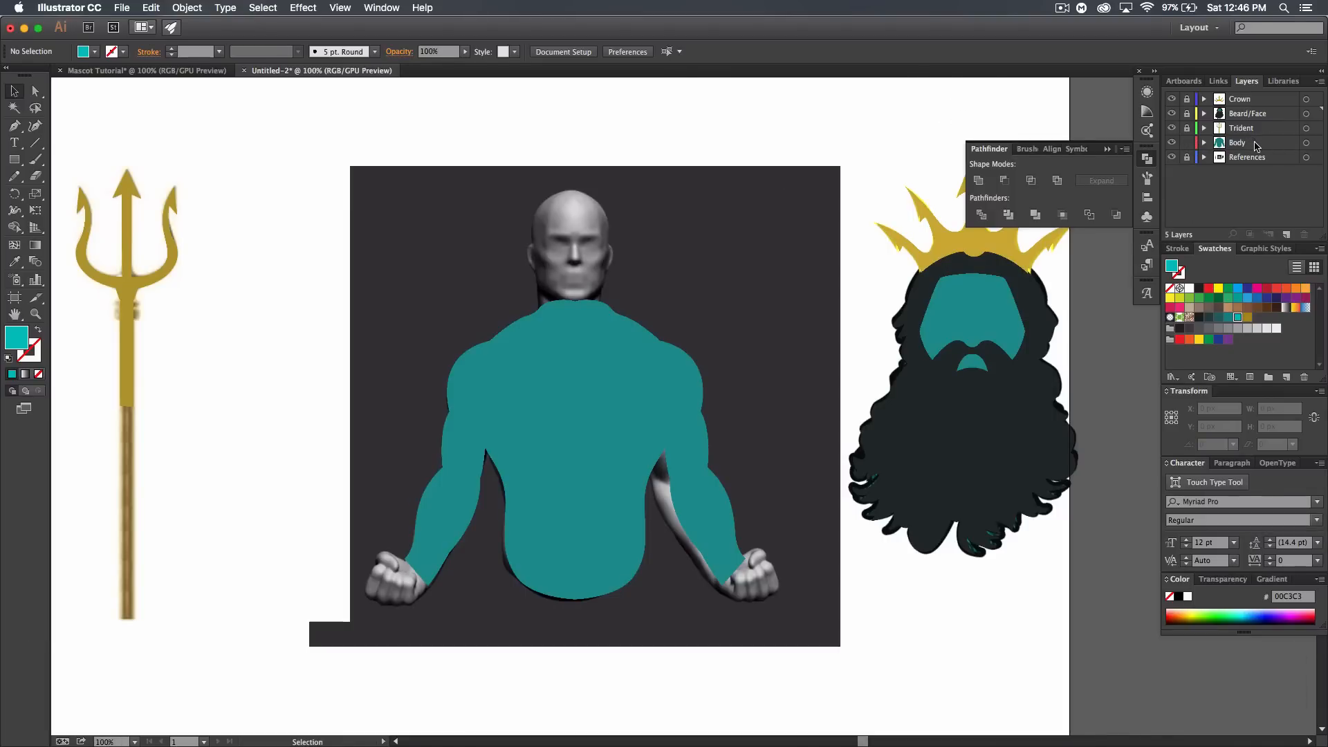
click(1229, 148)
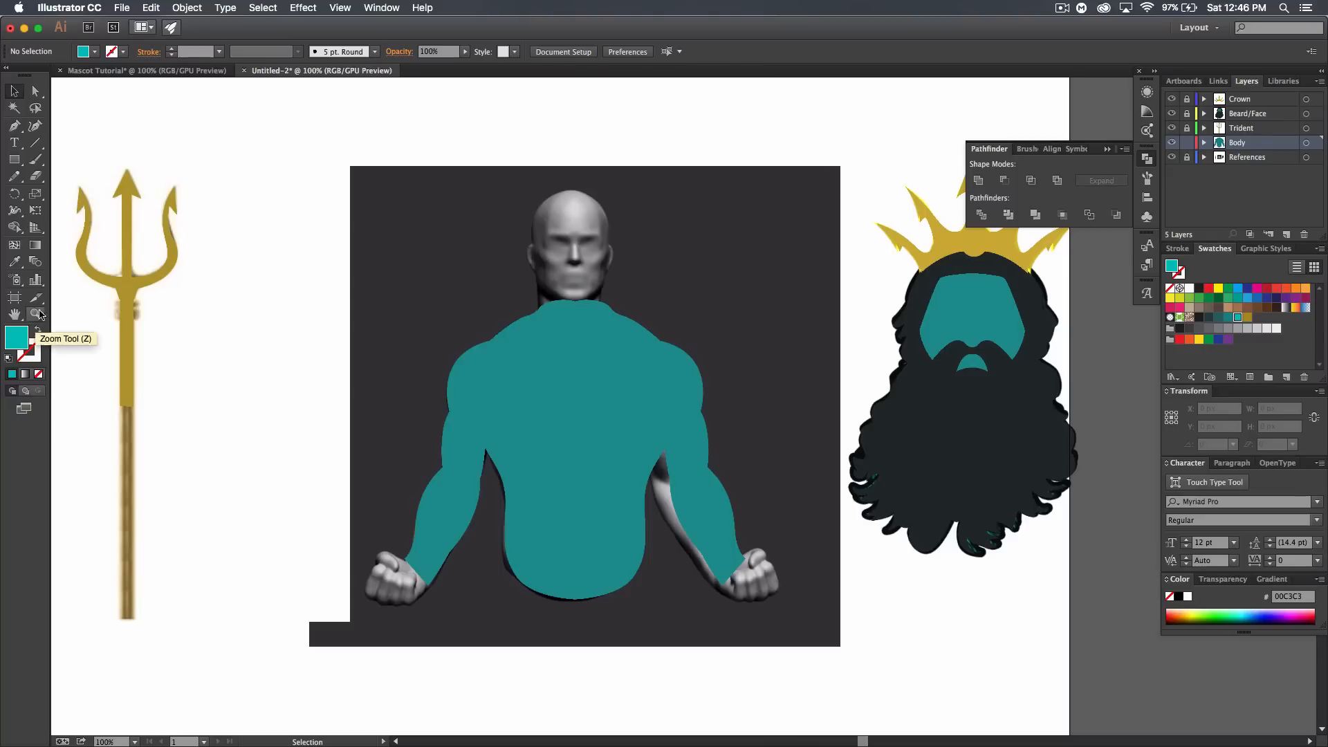
click(94, 52)
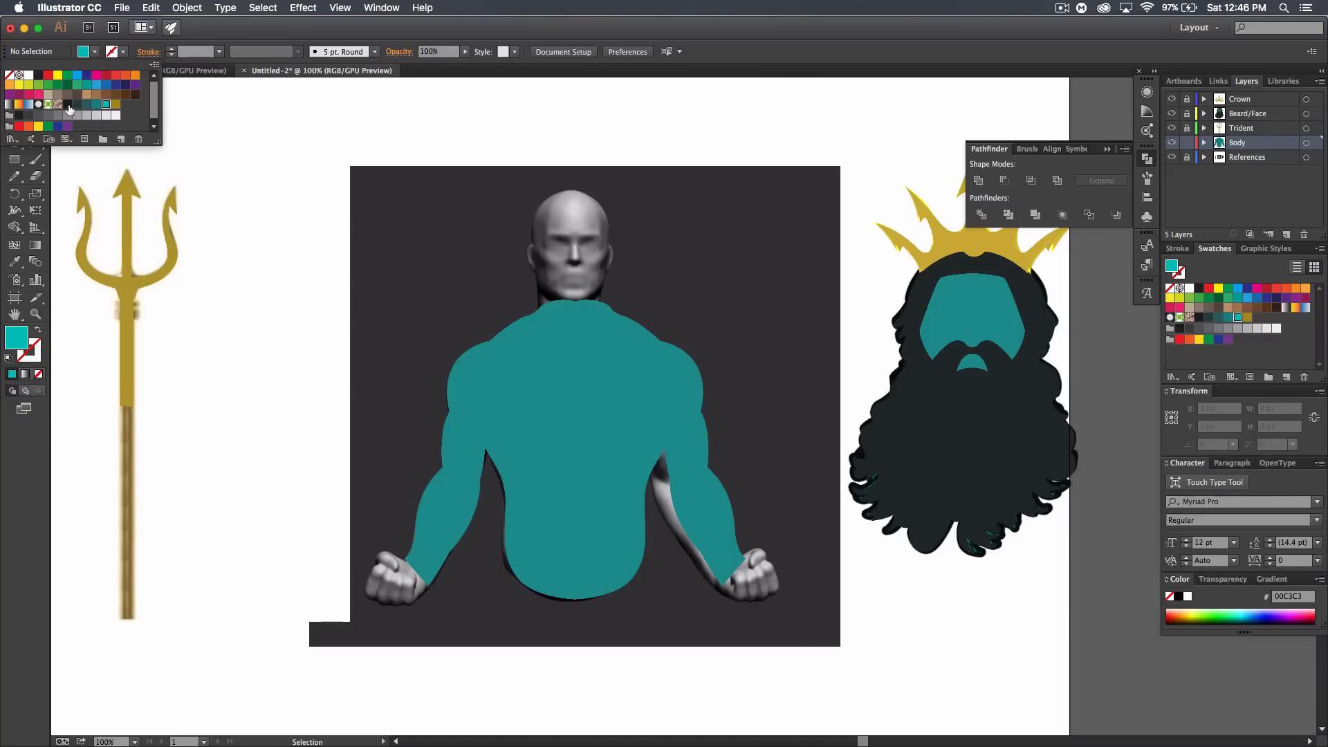
click(68, 106)
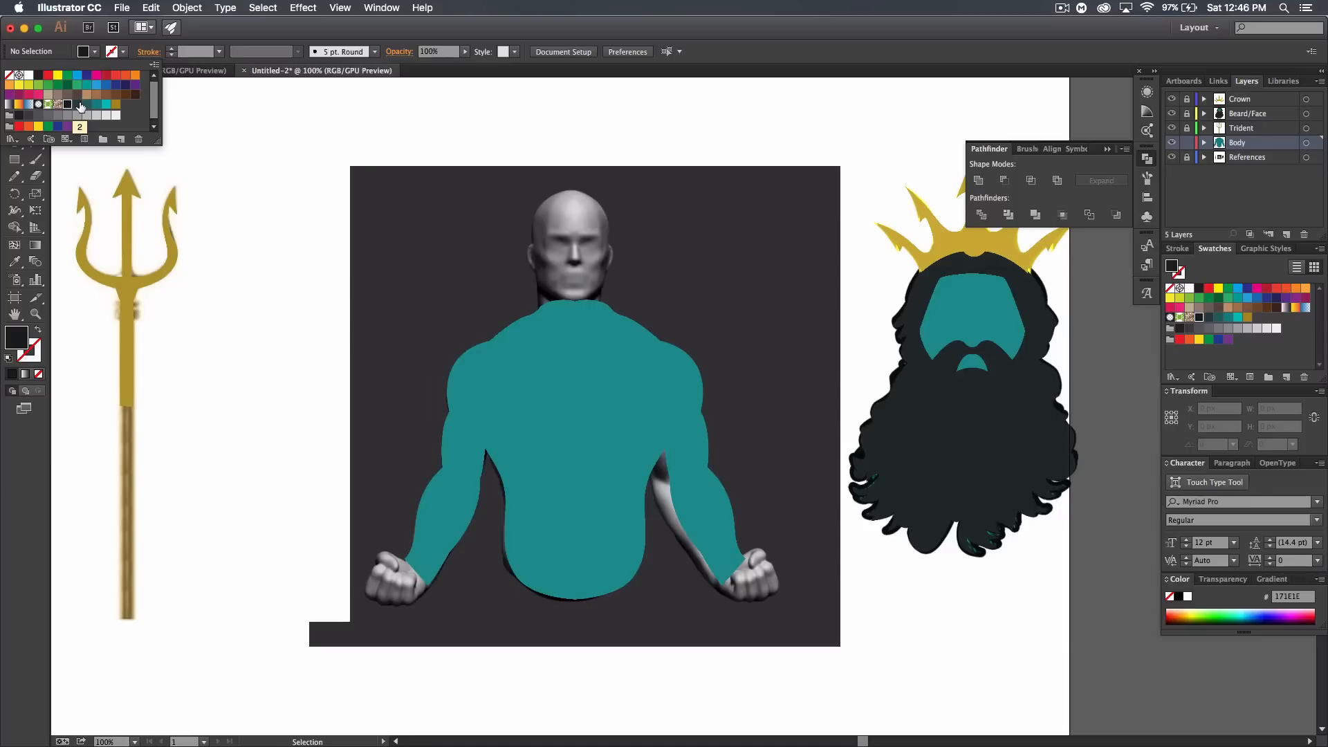
click(227, 30)
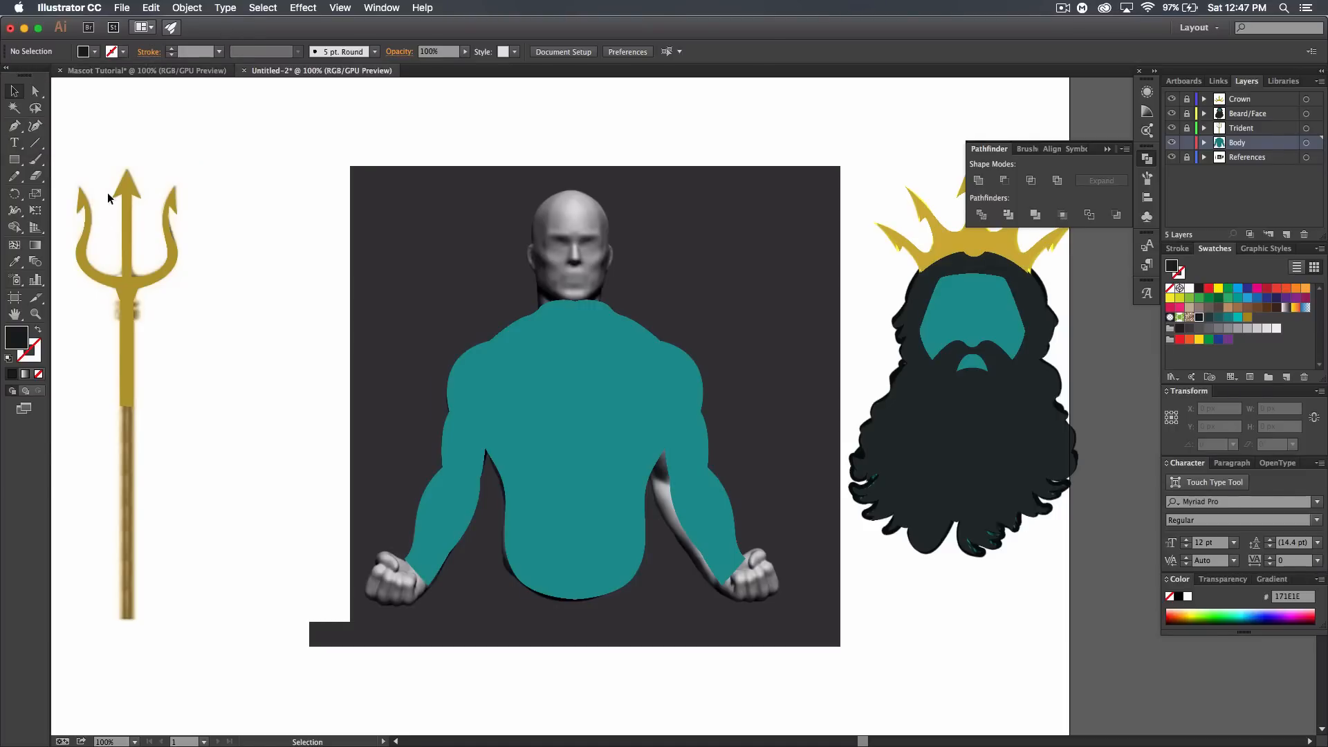
click(37, 331)
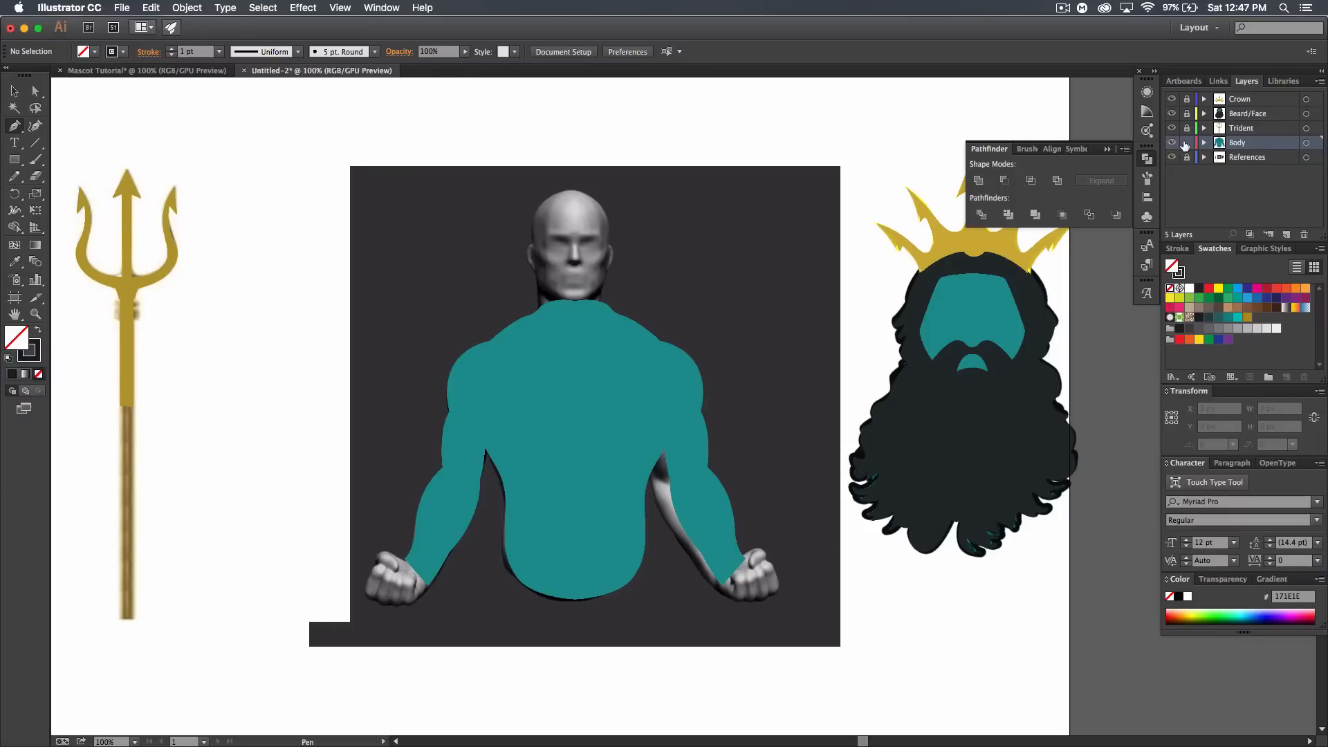
- Expand the Body layer and hide its teal body path to expose the torso reference
click(1203, 143)
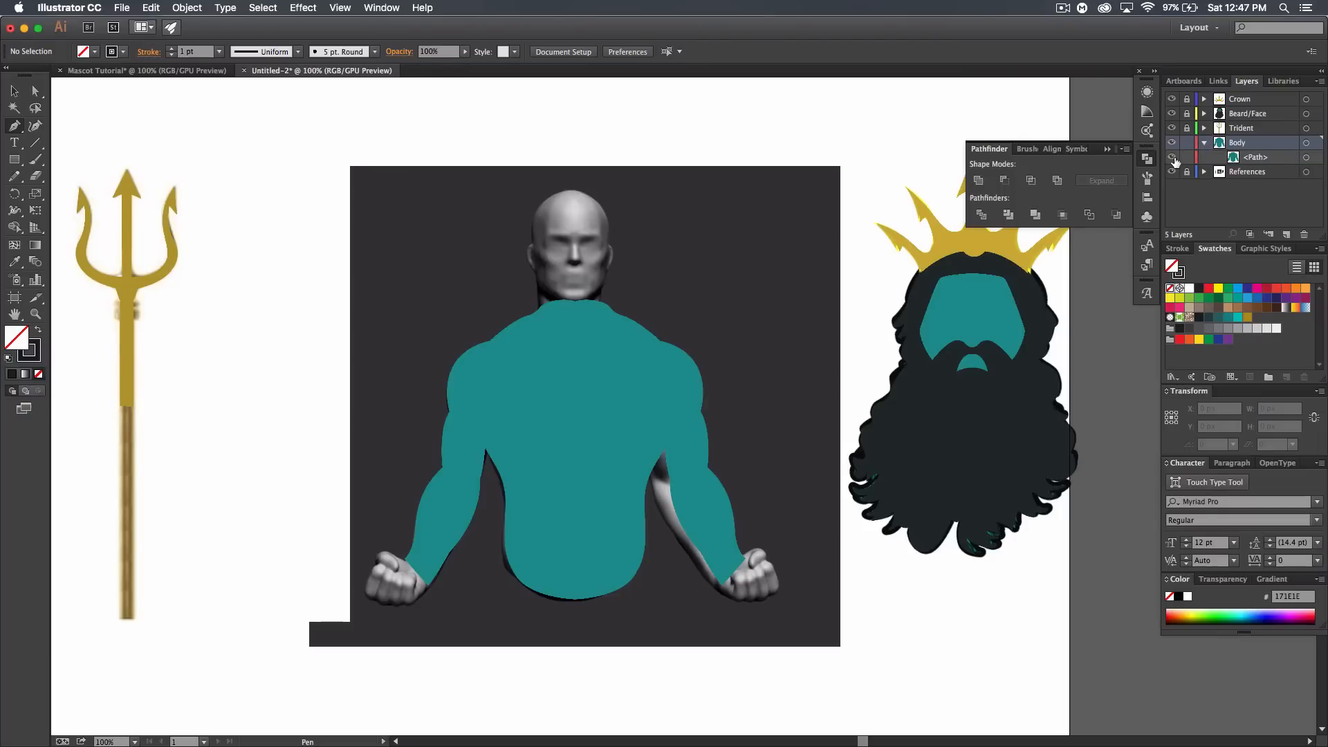
click(1173, 158)
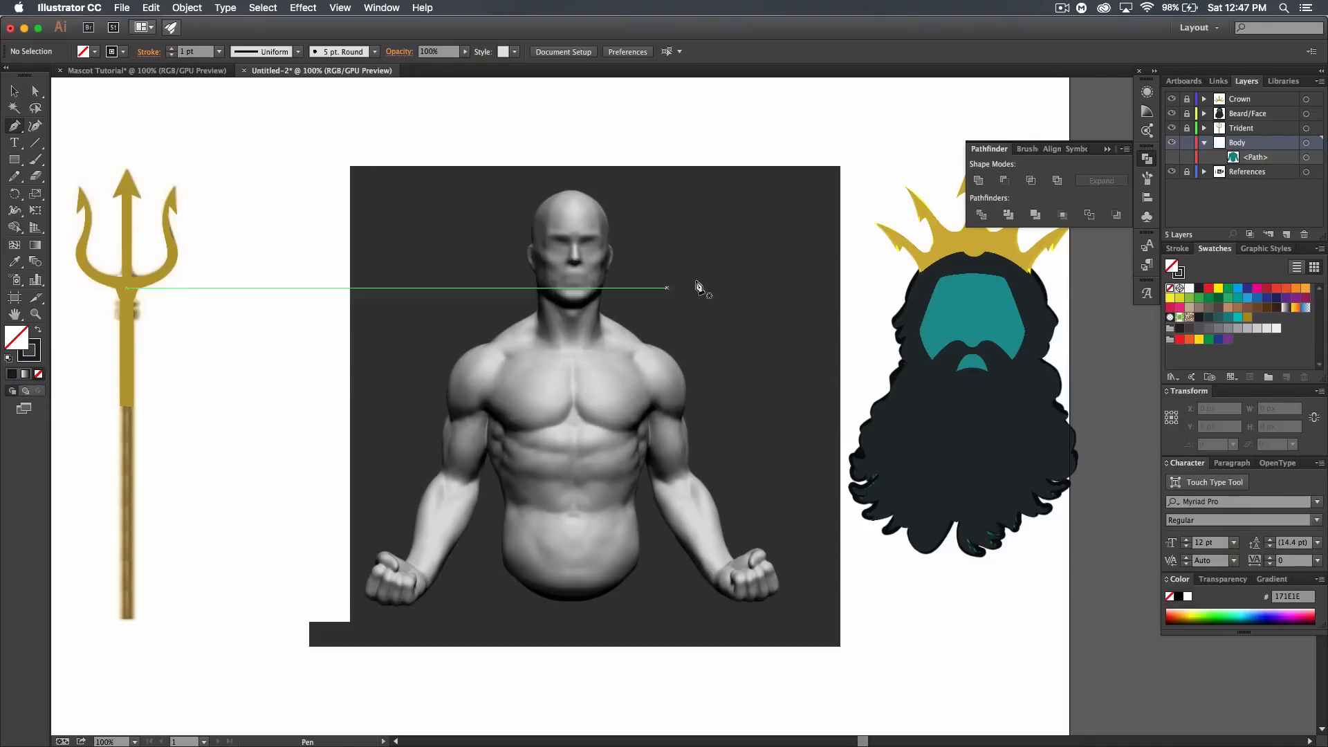
key(super+equal)
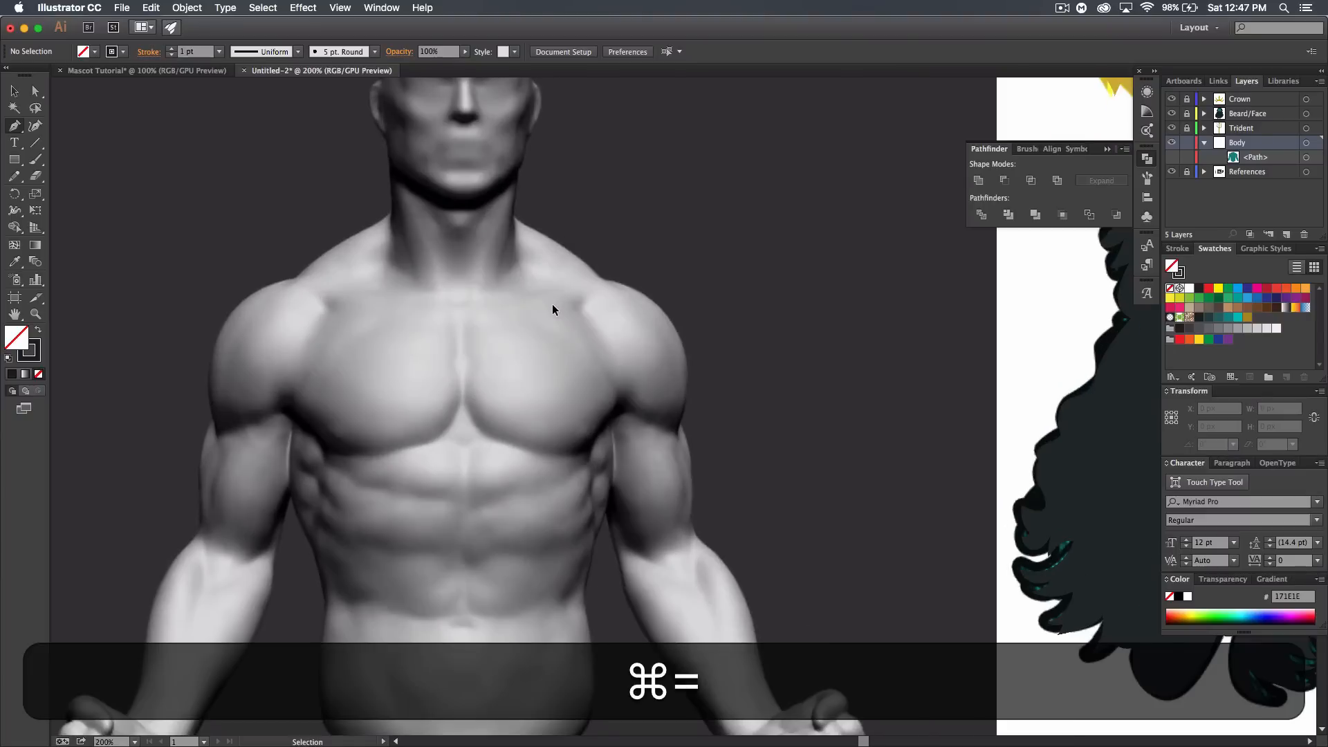
key(space)
drag(388, 443, 563, 282)
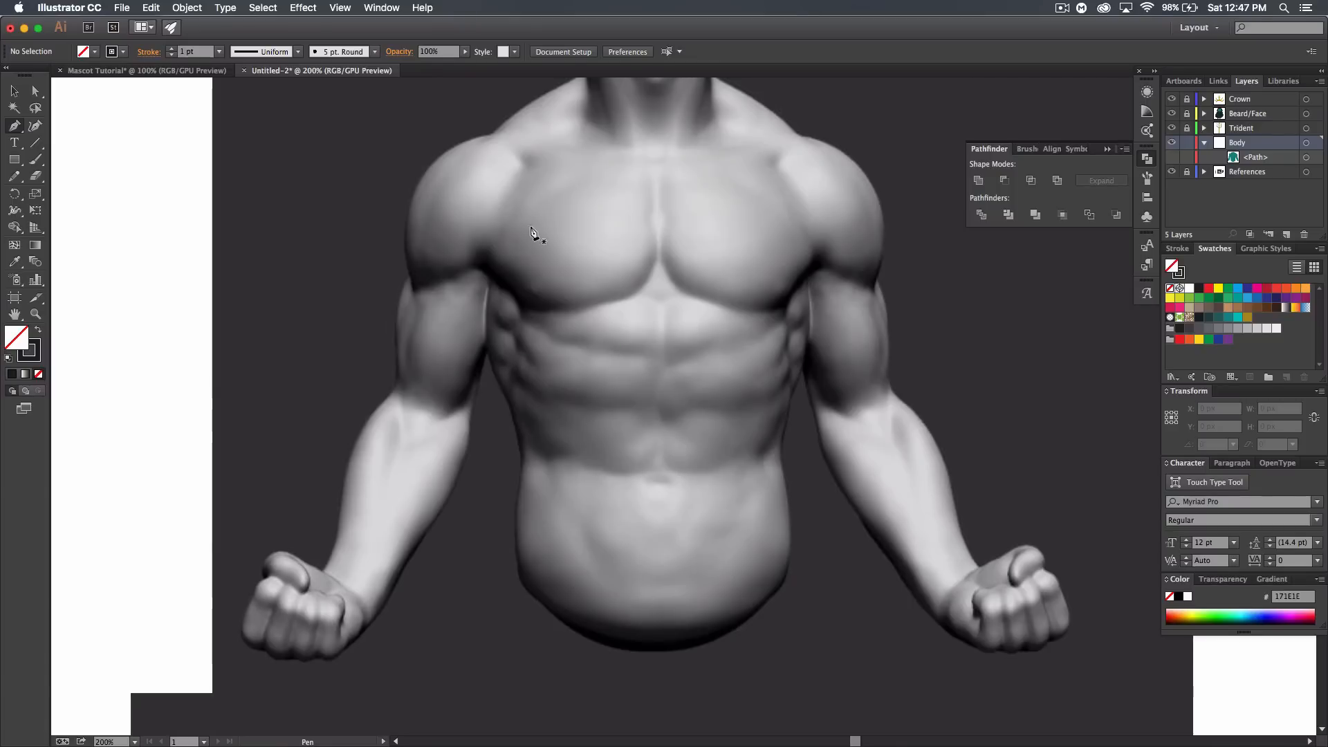
- Trace a closed shadow shape beneath the deltoid on the torso's left side, overshooting the arm's outer edge, and give it solid fill 171E1E
drag(400, 229, 557, 232)
click(482, 257)
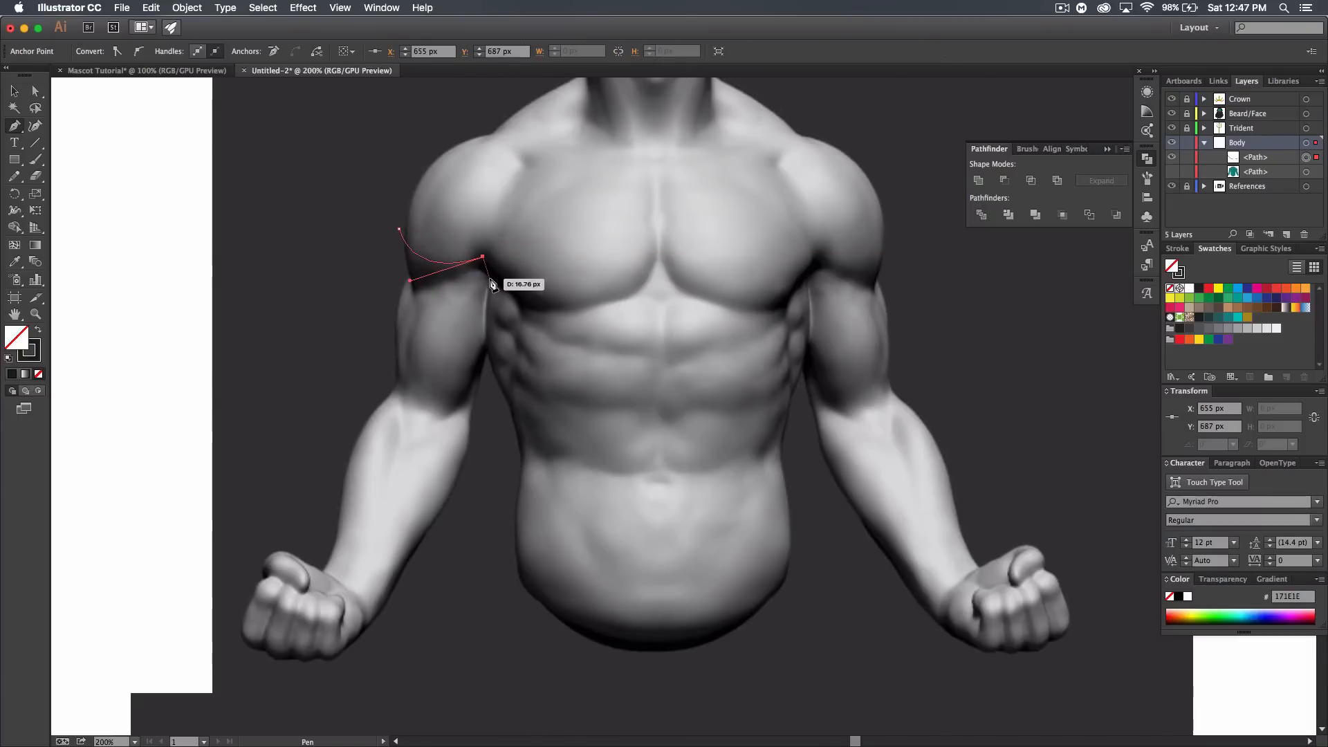
click(492, 282)
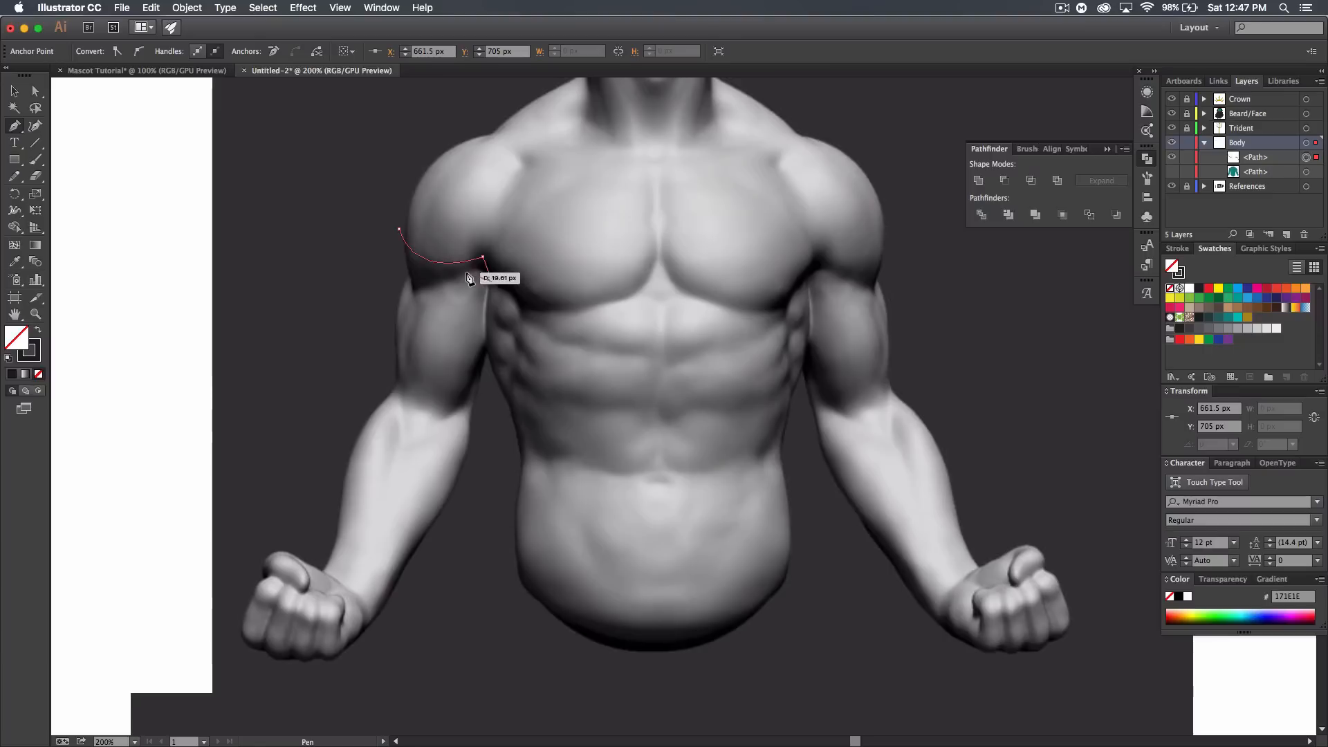
drag(448, 279, 404, 253)
click(399, 229)
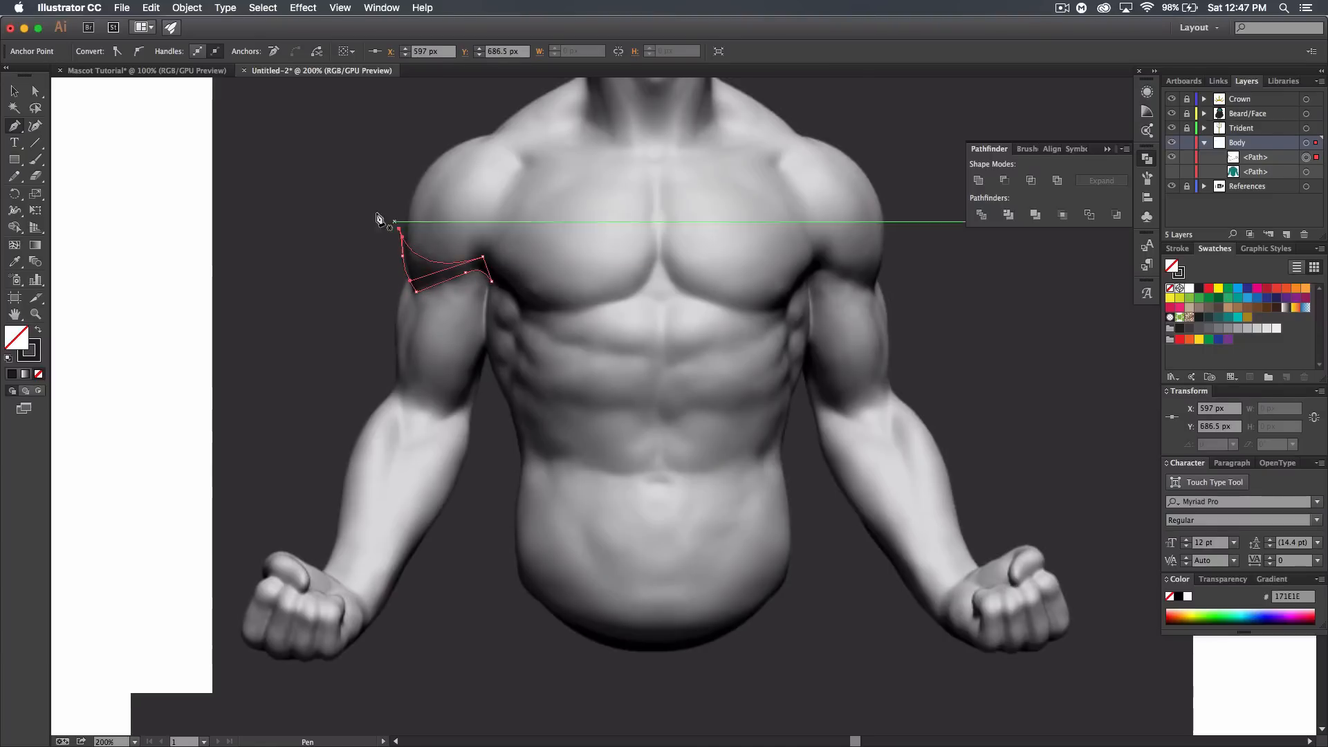
click(14, 90)
click(38, 330)
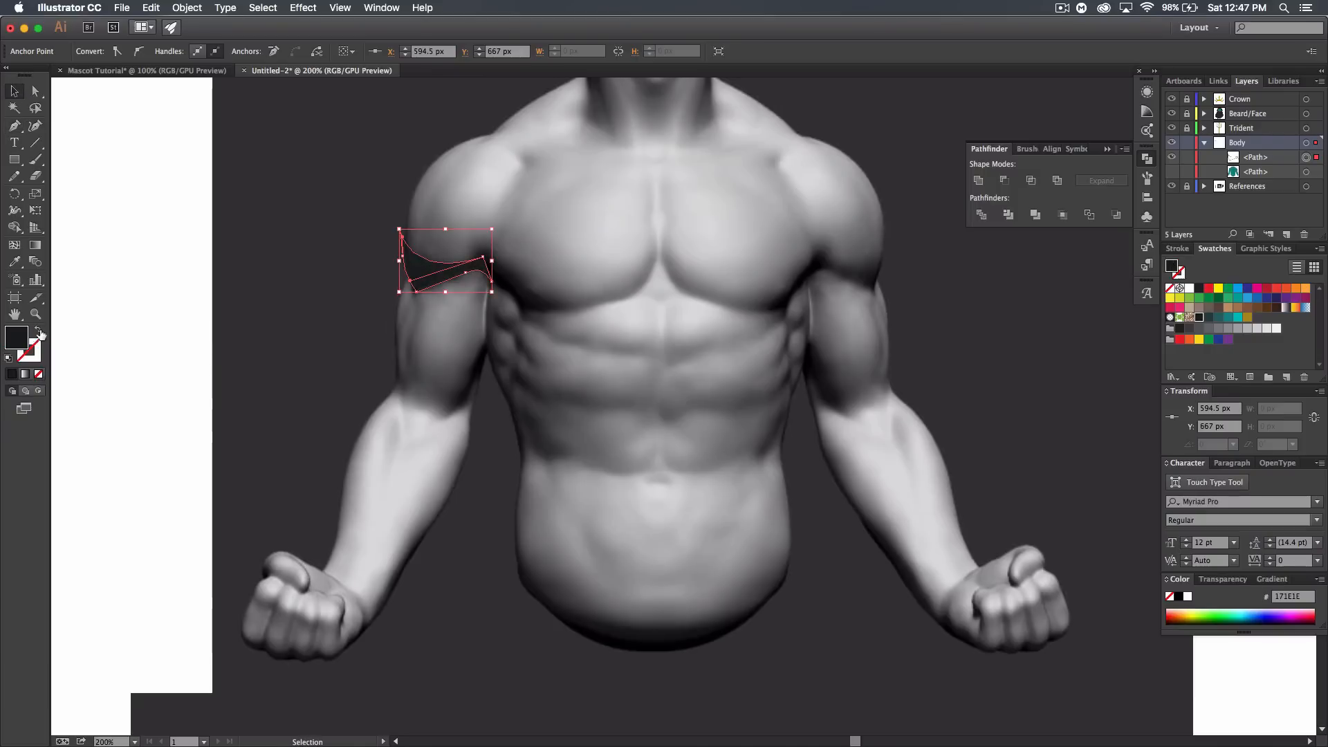
click(480, 488)
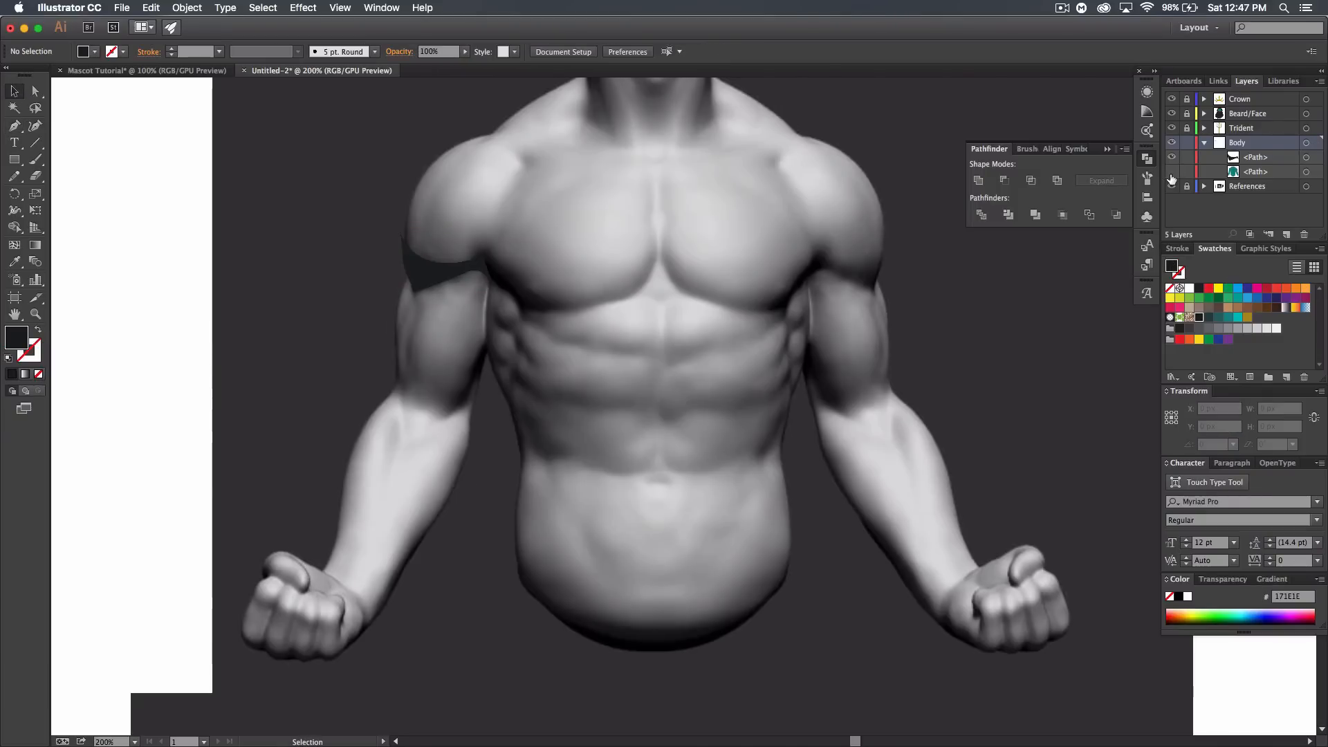
- Show the teal body path again, toggling its visibility to compare the shadow shape against the body and the reference
click(1171, 172)
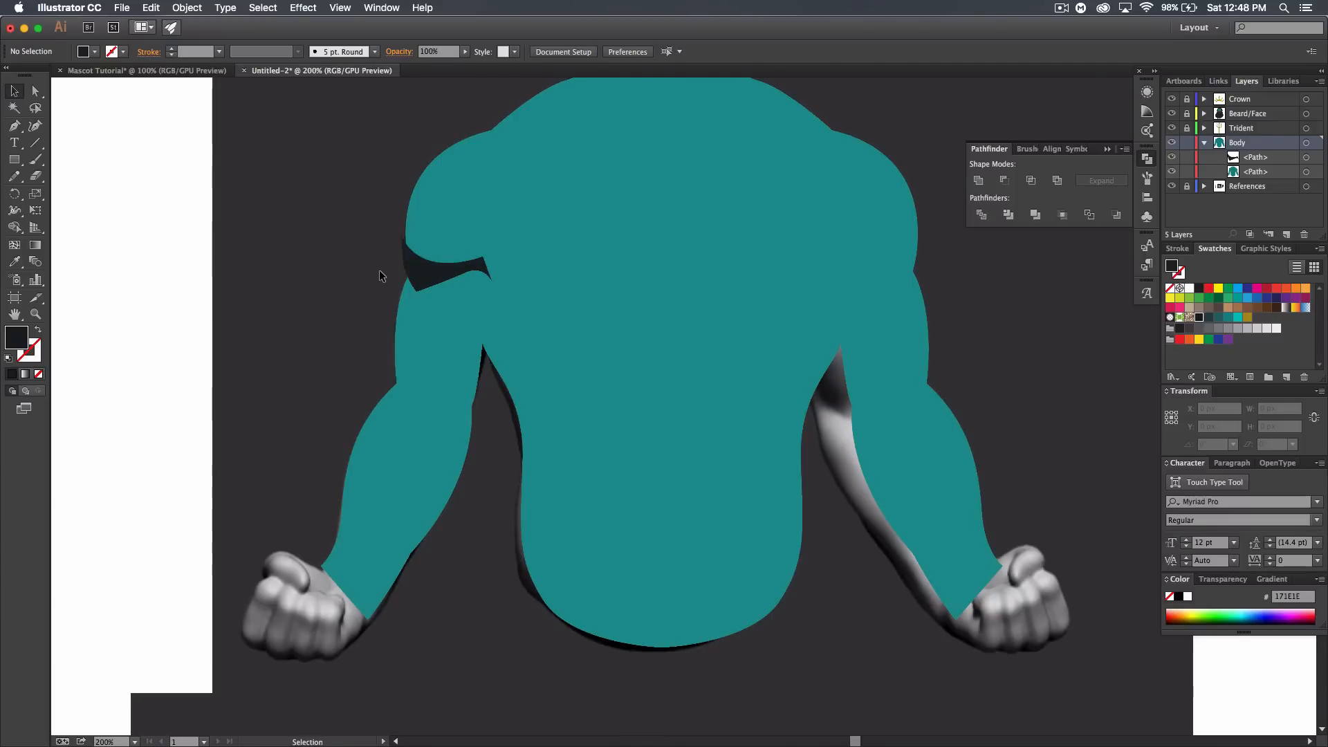
click(1236, 175)
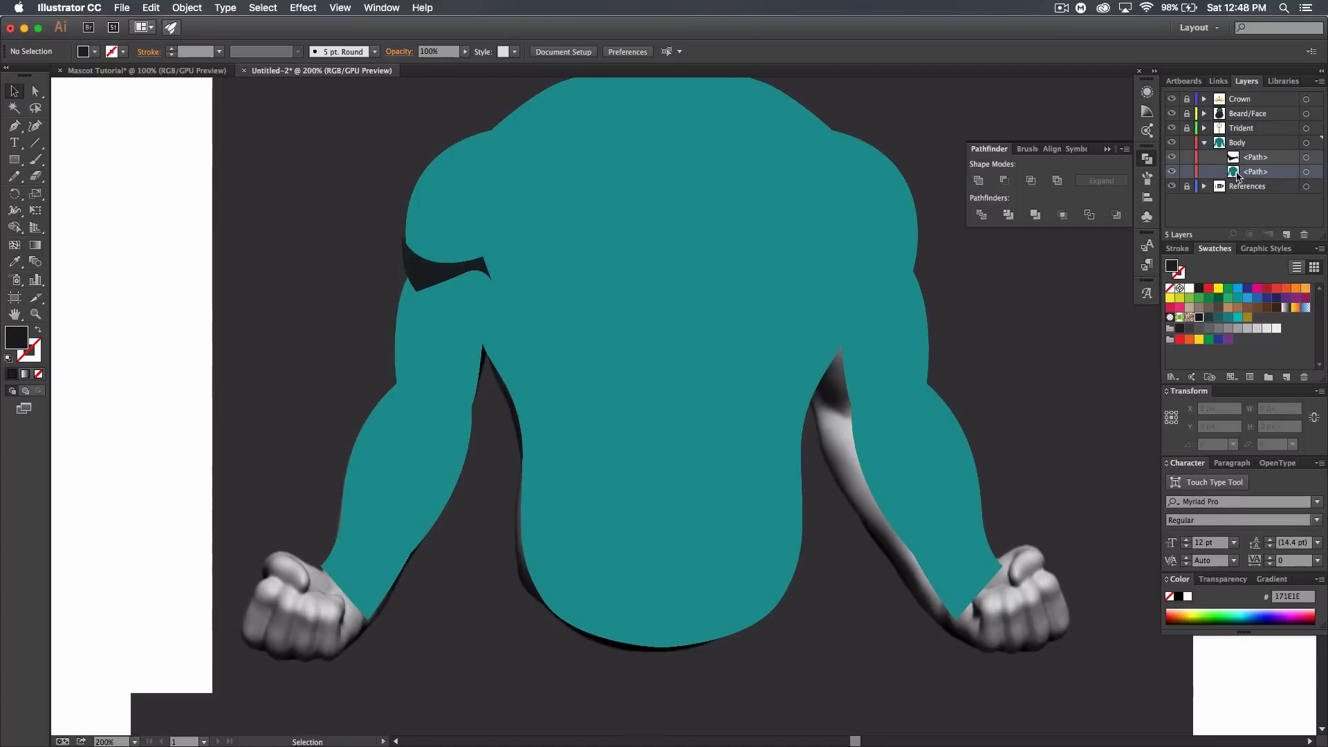
click(1172, 172)
click(1173, 173)
click(1172, 173)
click(1171, 173)
click(1172, 172)
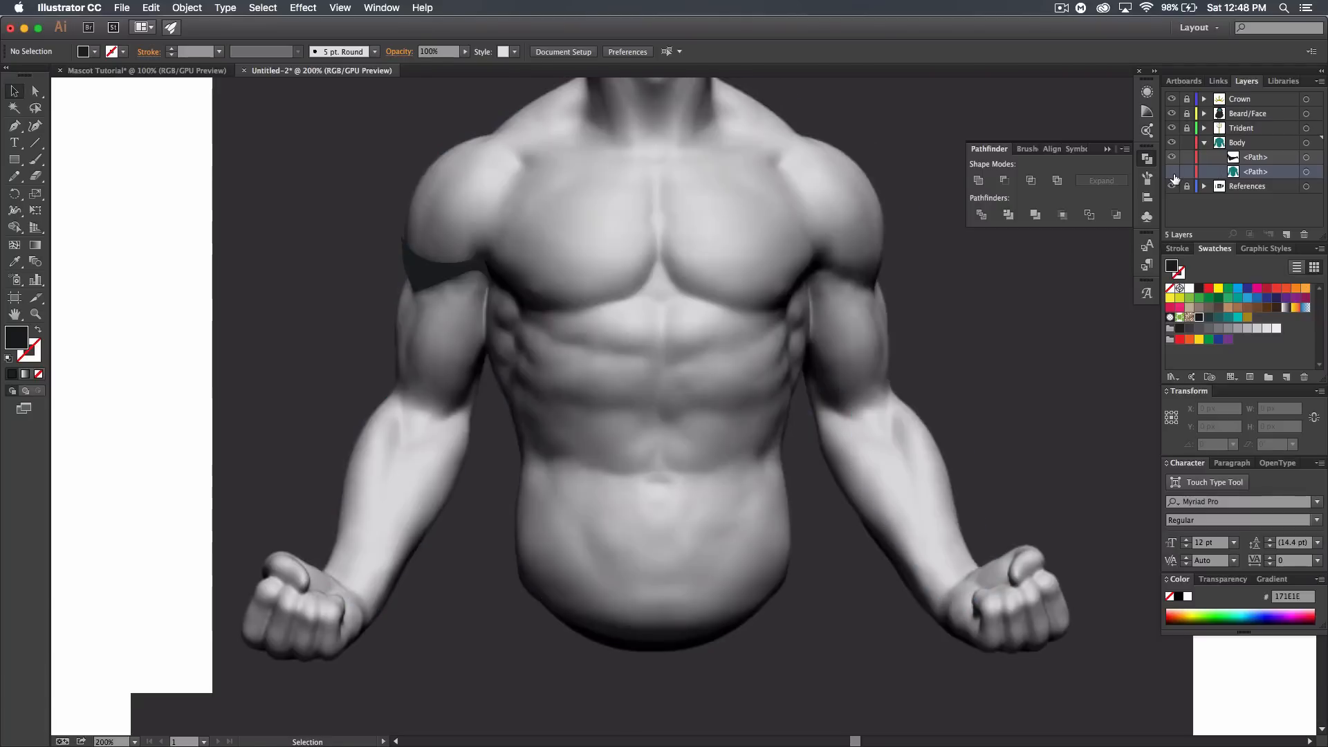
click(1172, 172)
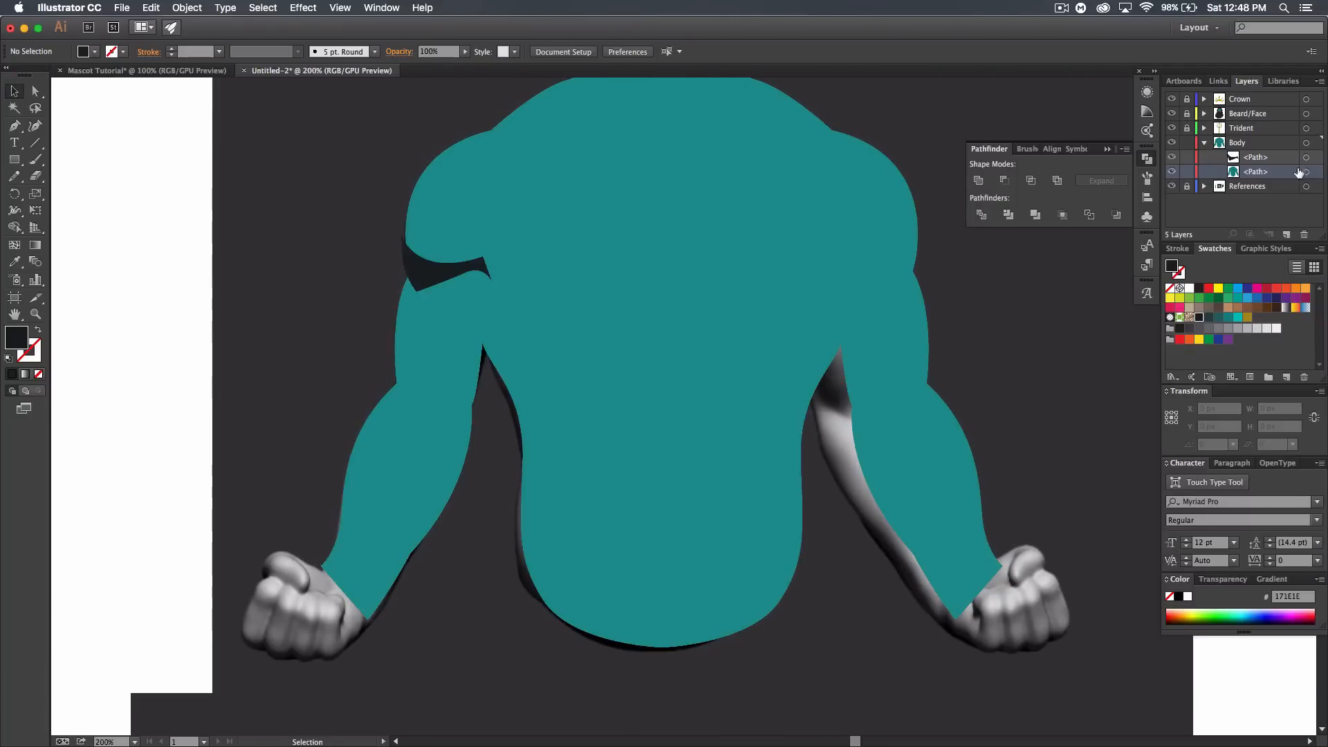
- Trim the deltoid shadow to the body outline by intersecting it with a duplicate body path, hiding the original body path meanwhile and showing it again
drag(1277, 177, 1279, 232)
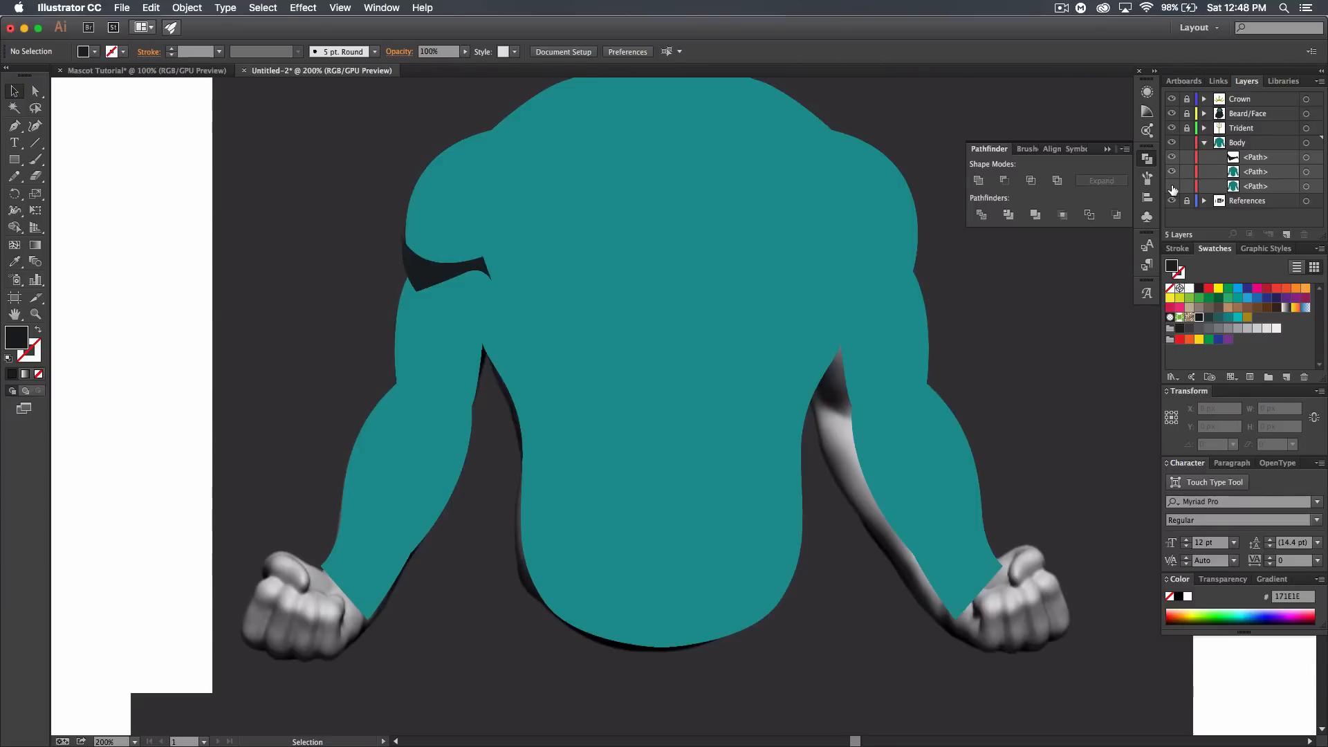
click(1306, 172)
shift+click(1306, 158)
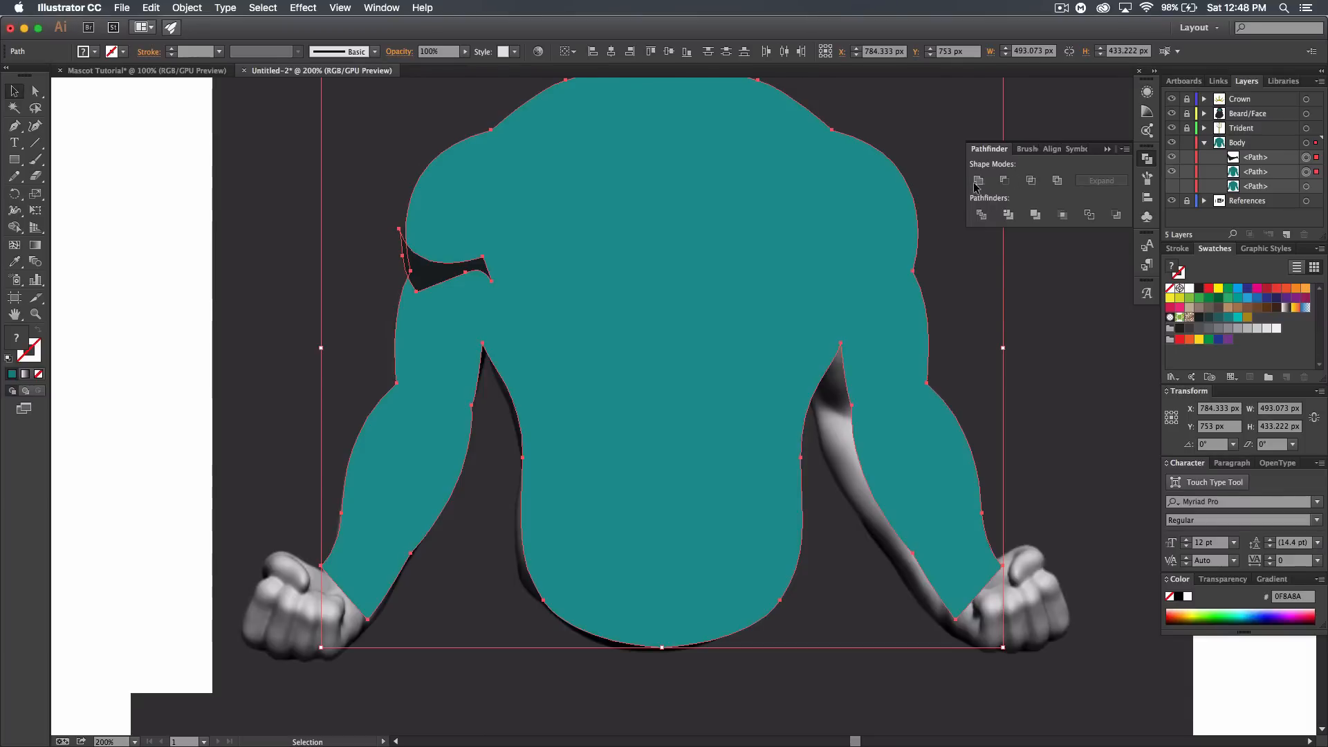
click(1030, 183)
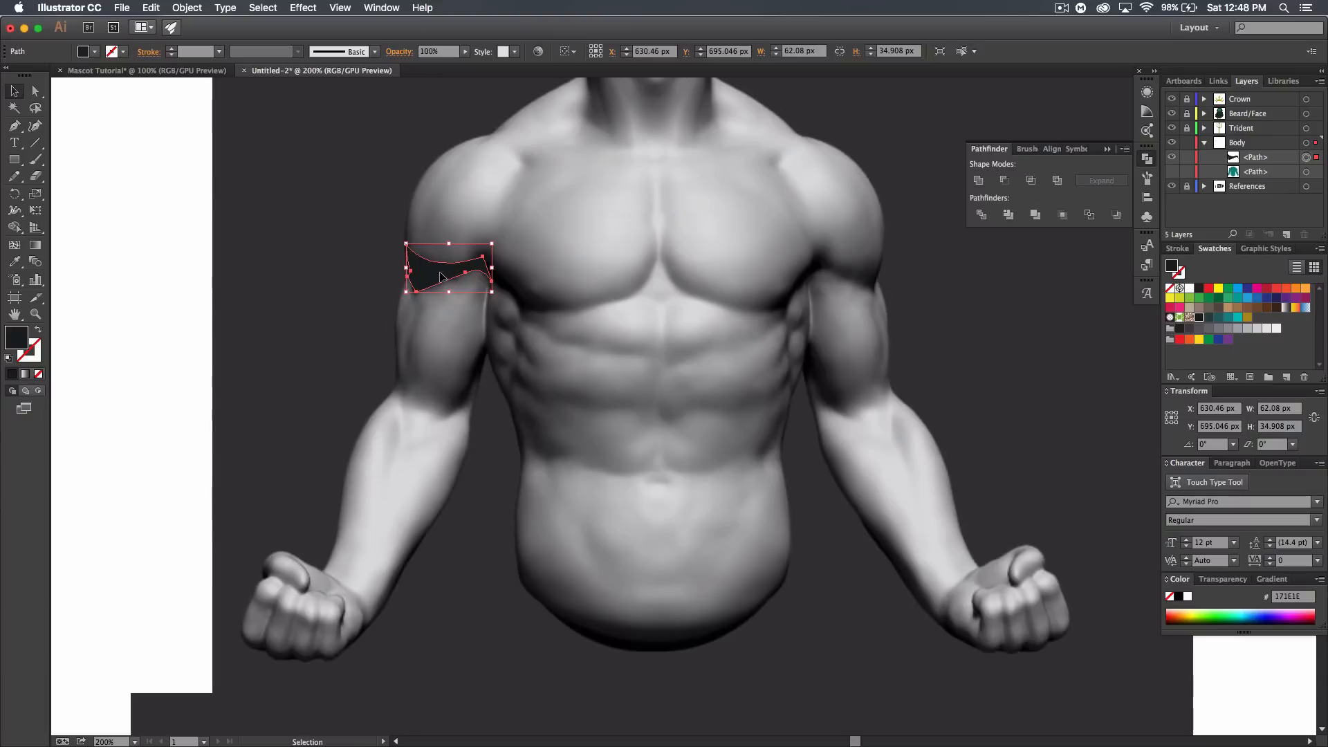
click(355, 268)
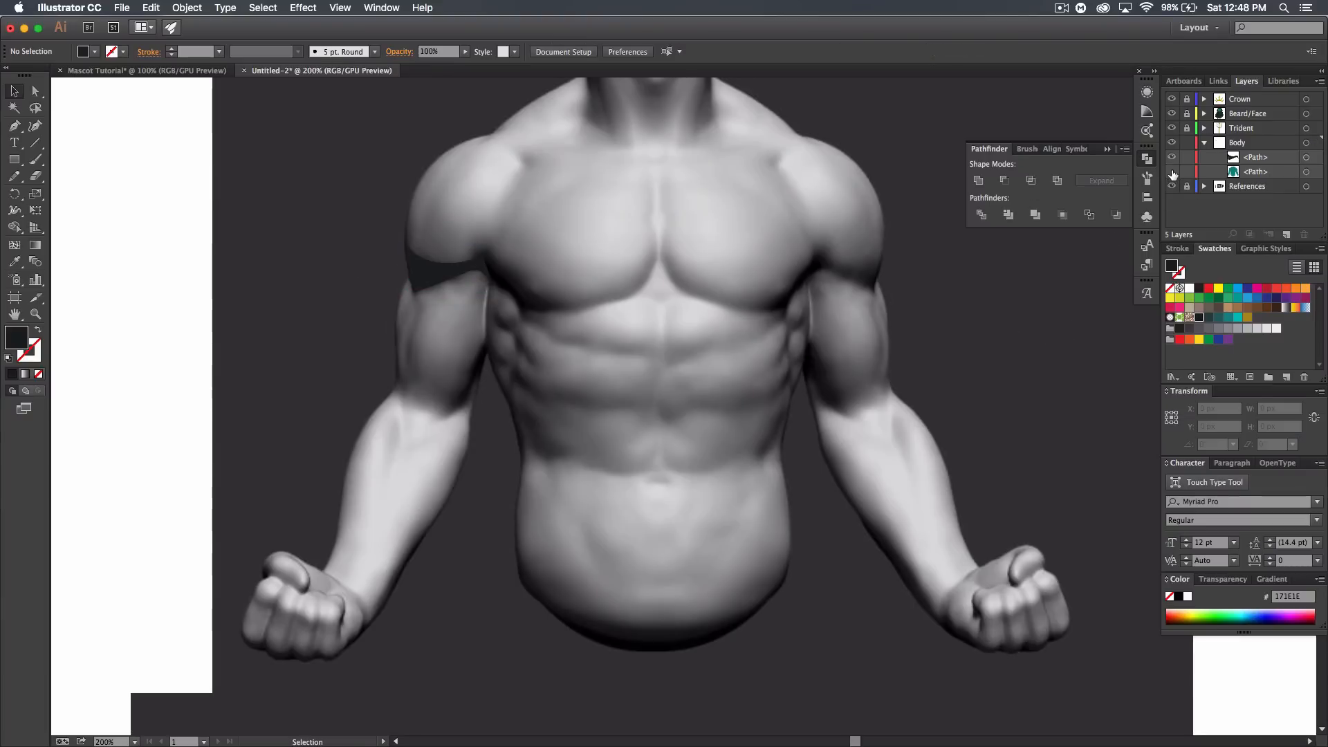
click(1172, 172)
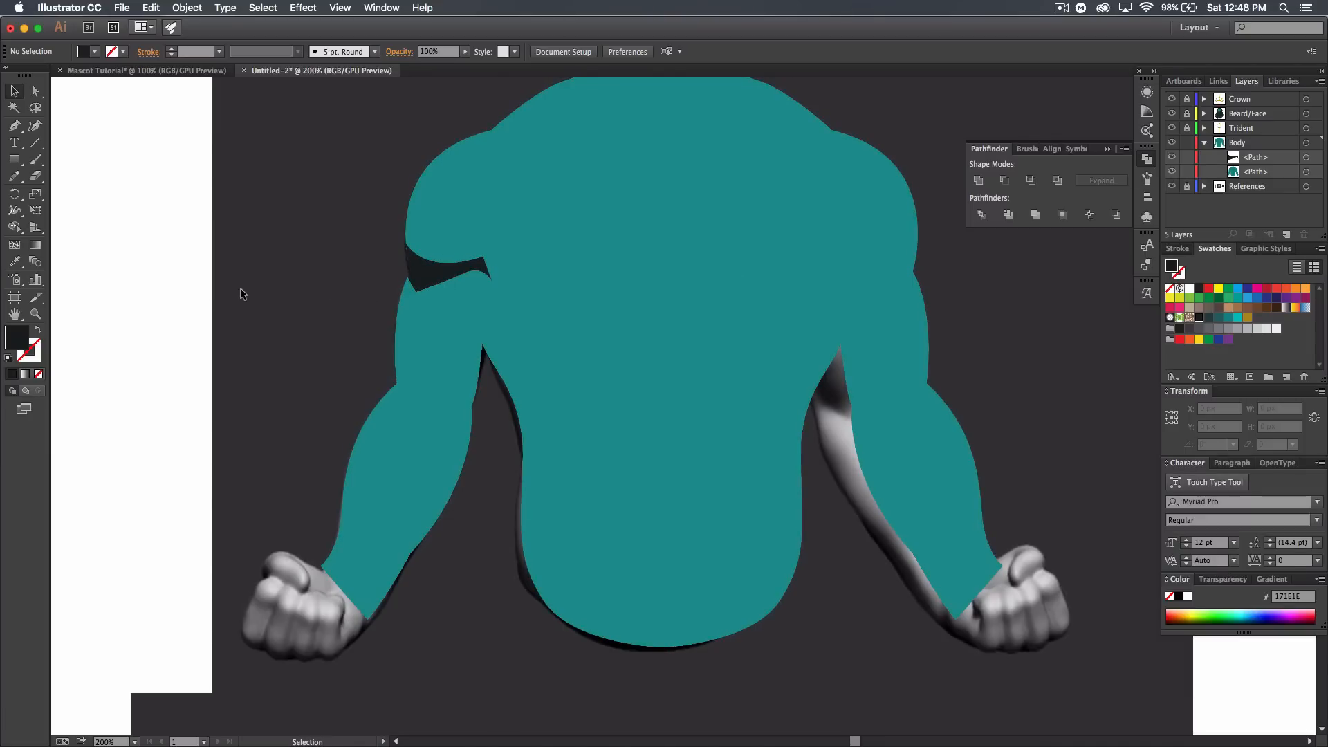
click(762, 226)
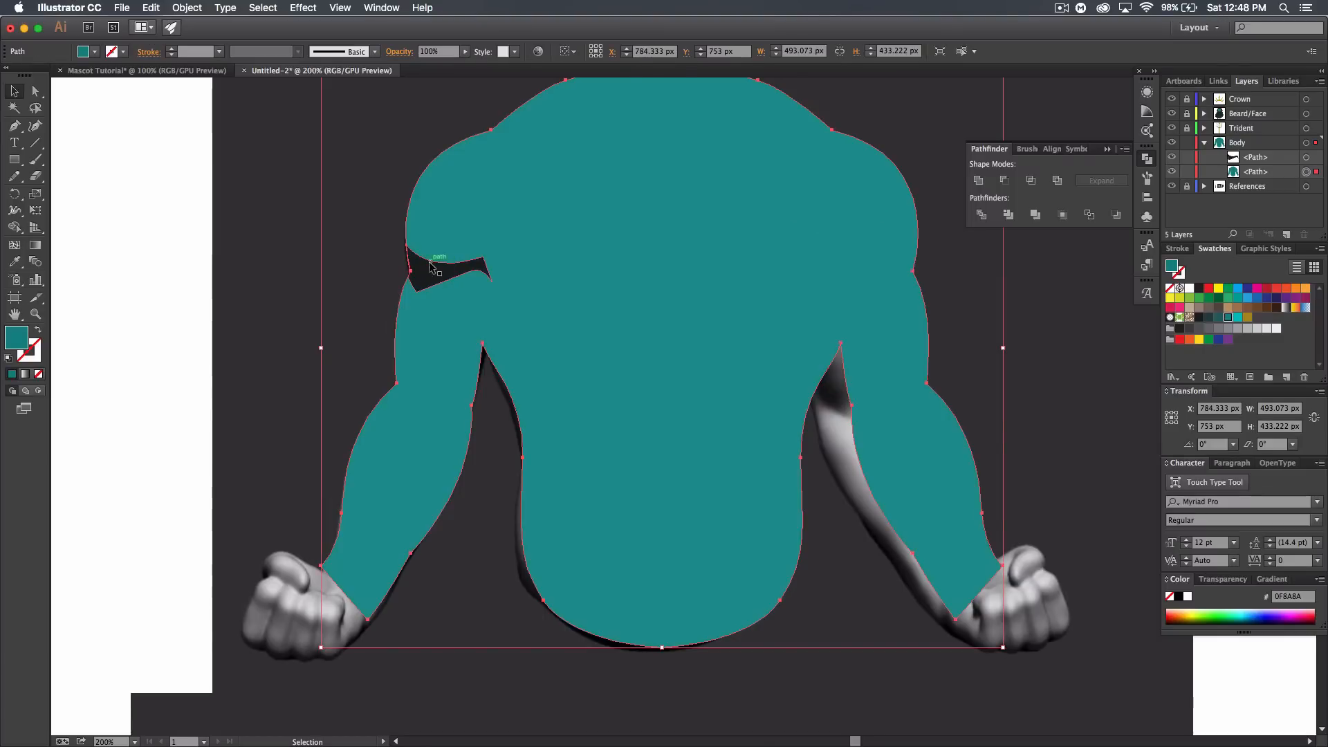
click(1056, 297)
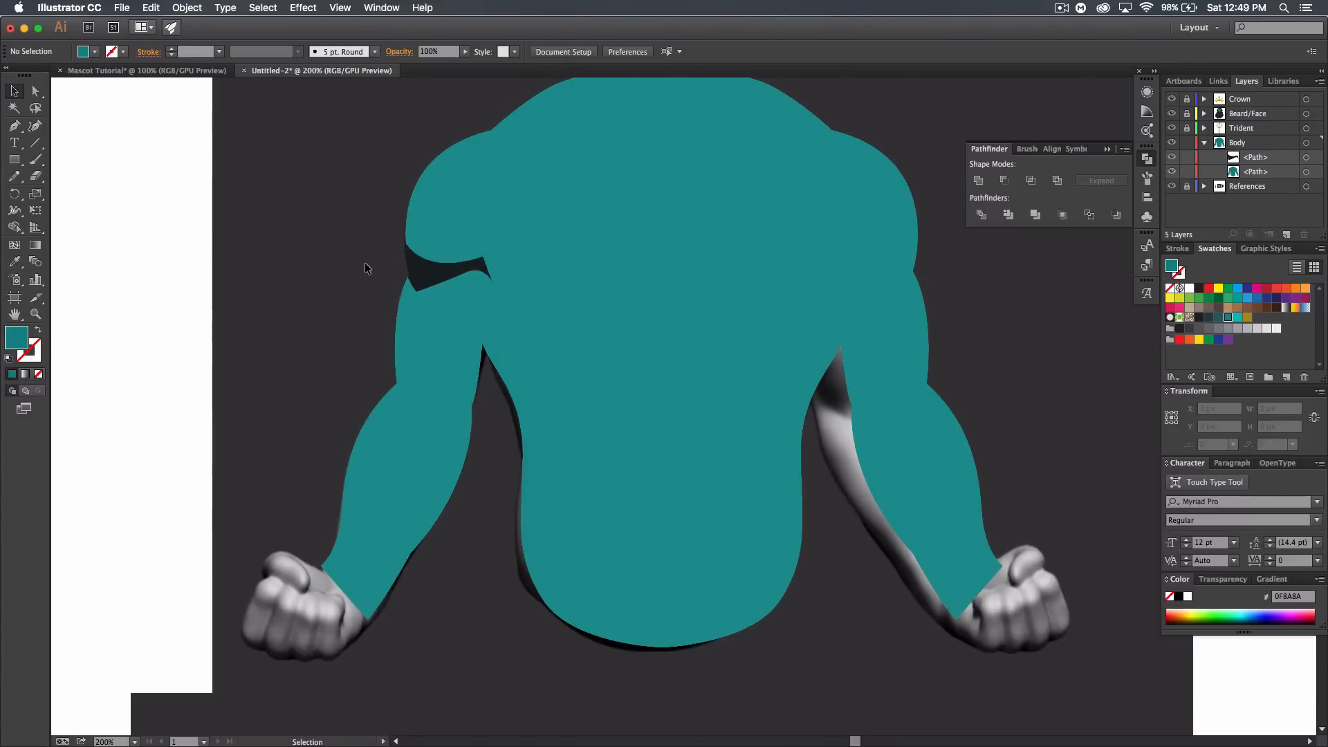
- Draw a closed crescent highlight across the torso's left flank, overshooting its outer edge, and give it solid fill 00C3C3 without stroke
click(1275, 162)
click(14, 126)
click(95, 52)
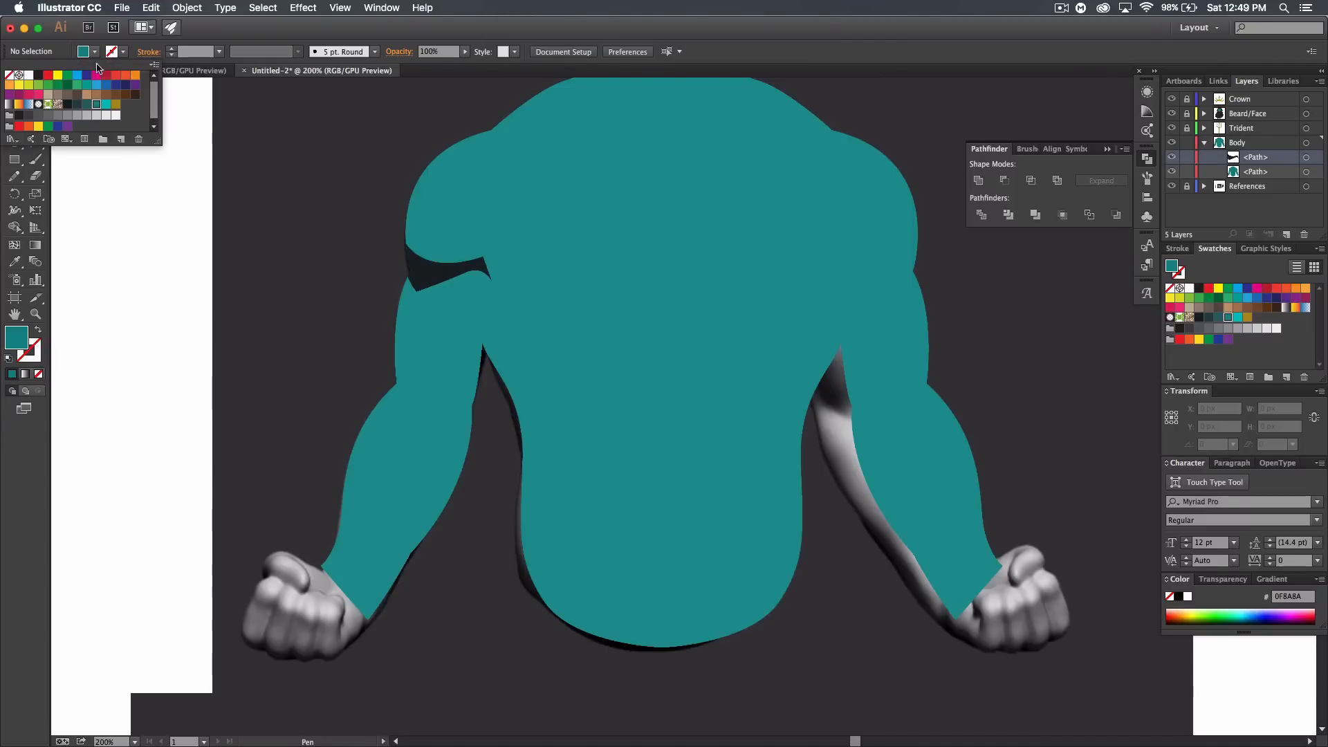
click(107, 108)
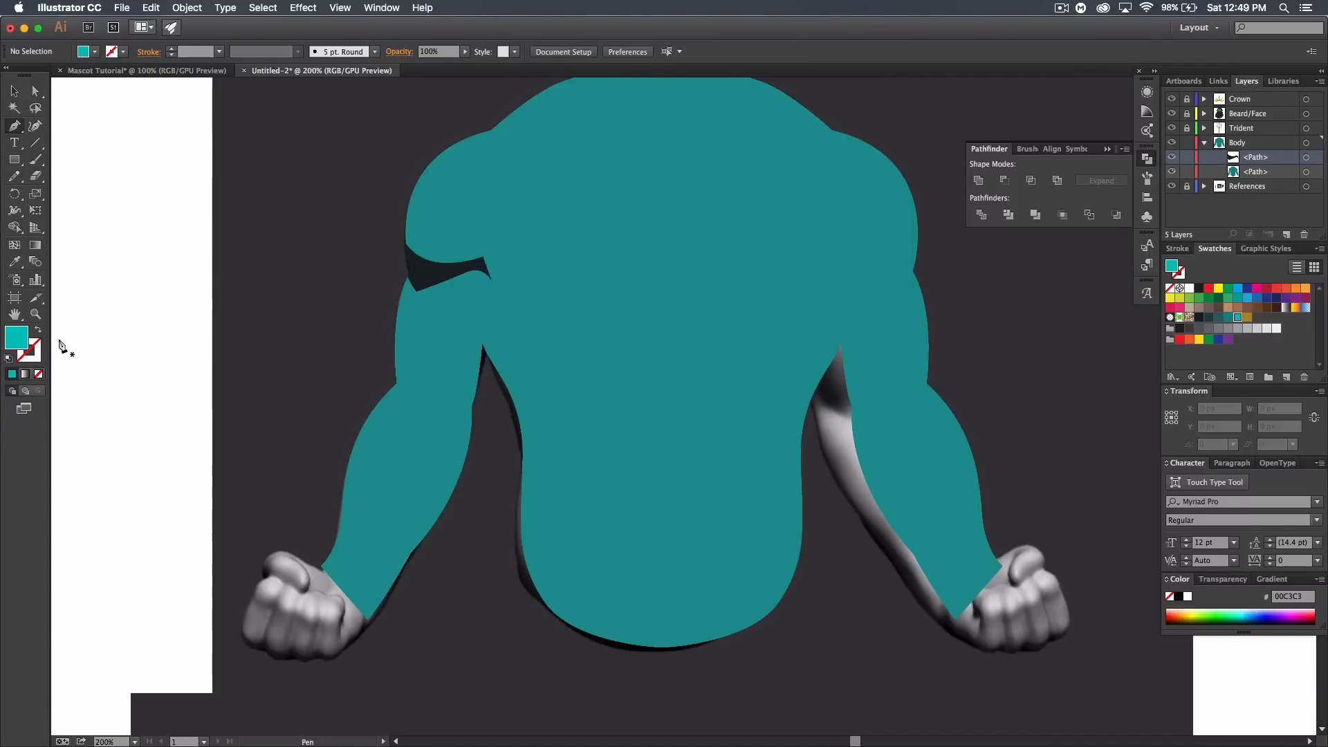
click(38, 333)
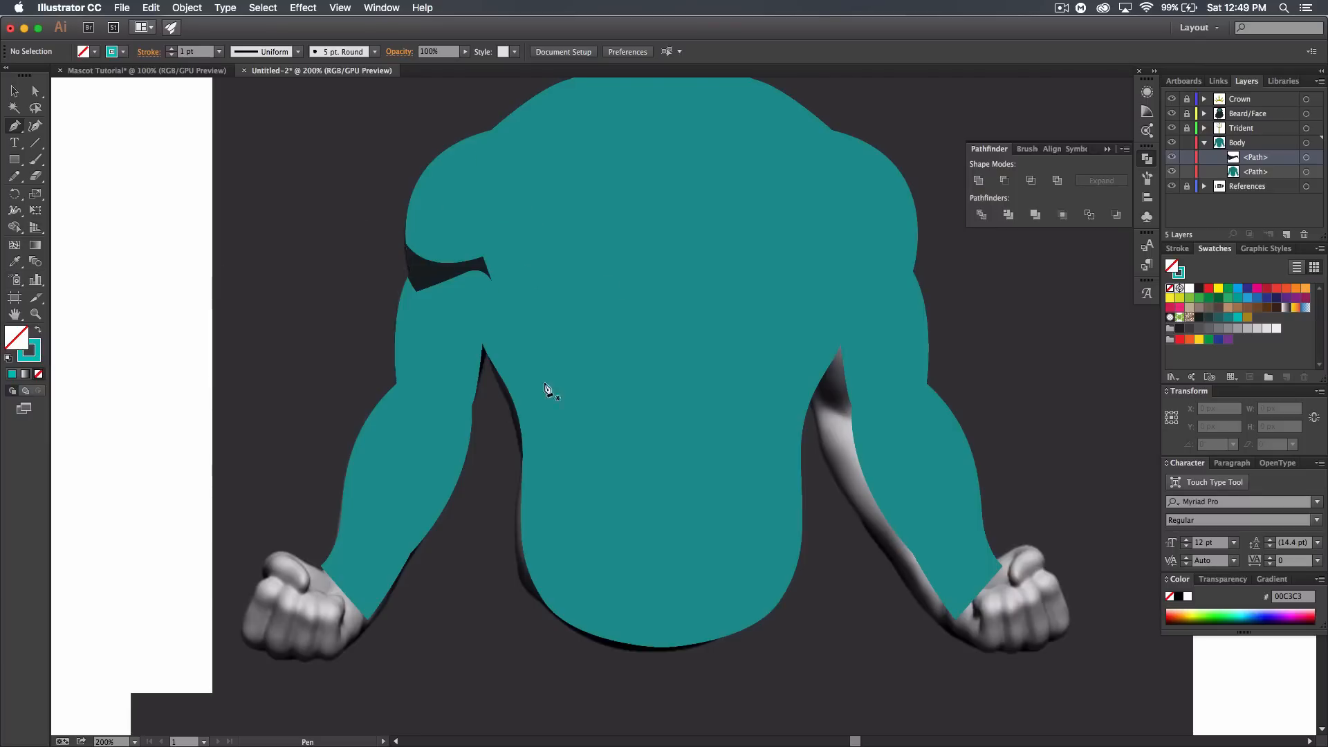
click(511, 442)
drag(650, 434, 691, 478)
drag(507, 464, 501, 491)
click(511, 444)
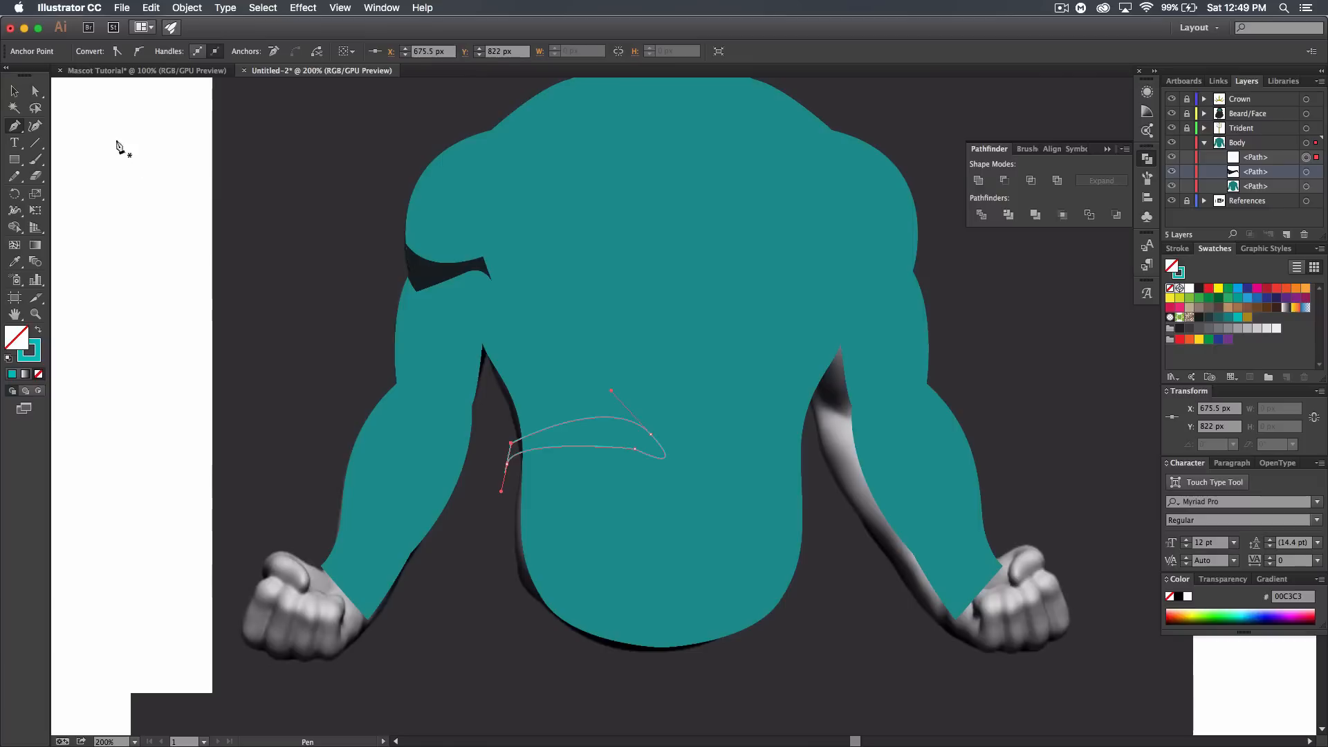
click(14, 90)
click(38, 330)
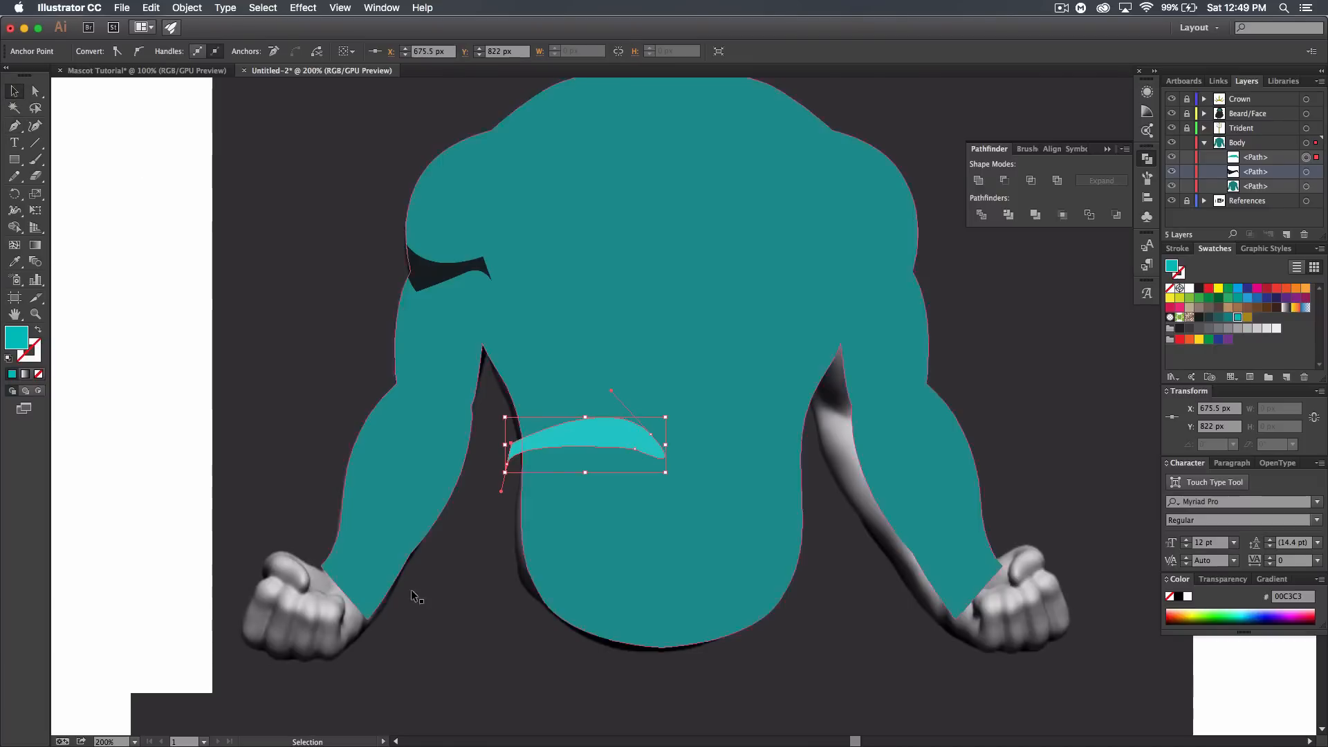
click(515, 503)
- Trim the teal highlight to the body outline by intersecting it with a duplicate body path, and collapse the Body layer
click(1256, 189)
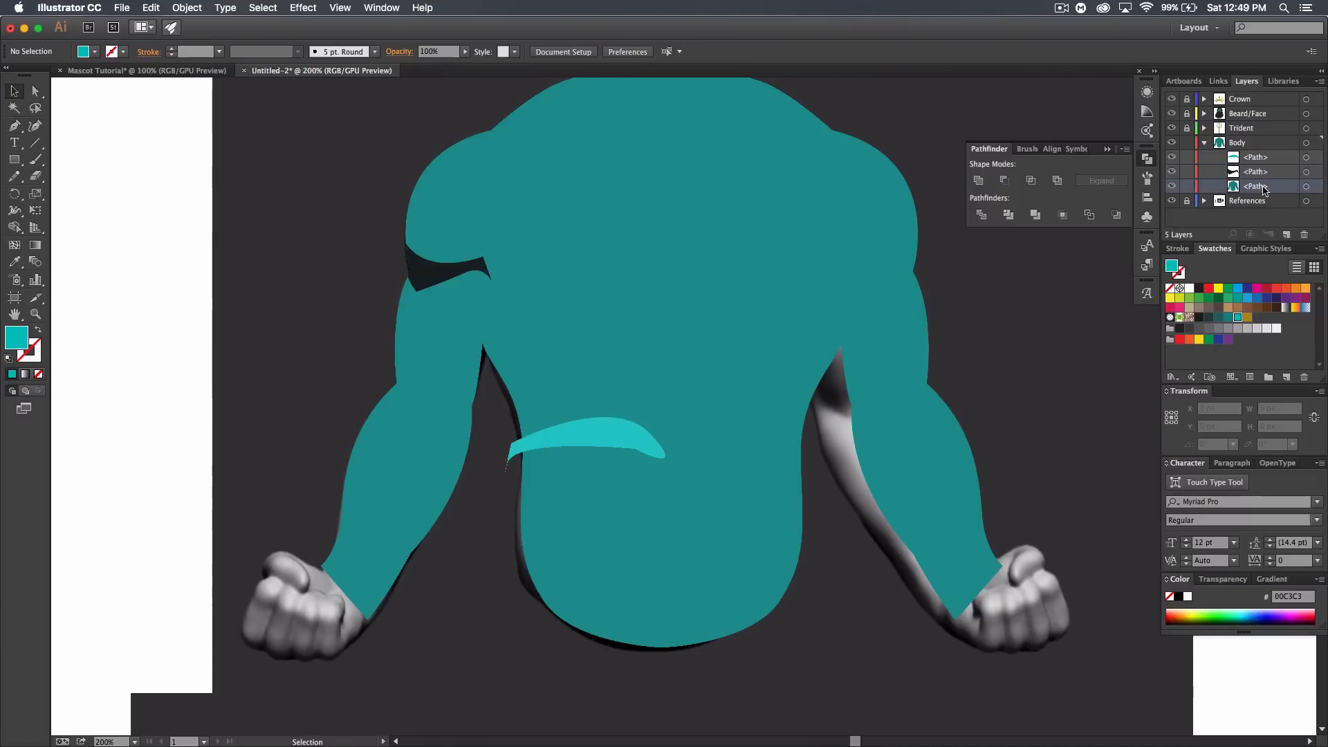
drag(1271, 187, 1287, 235)
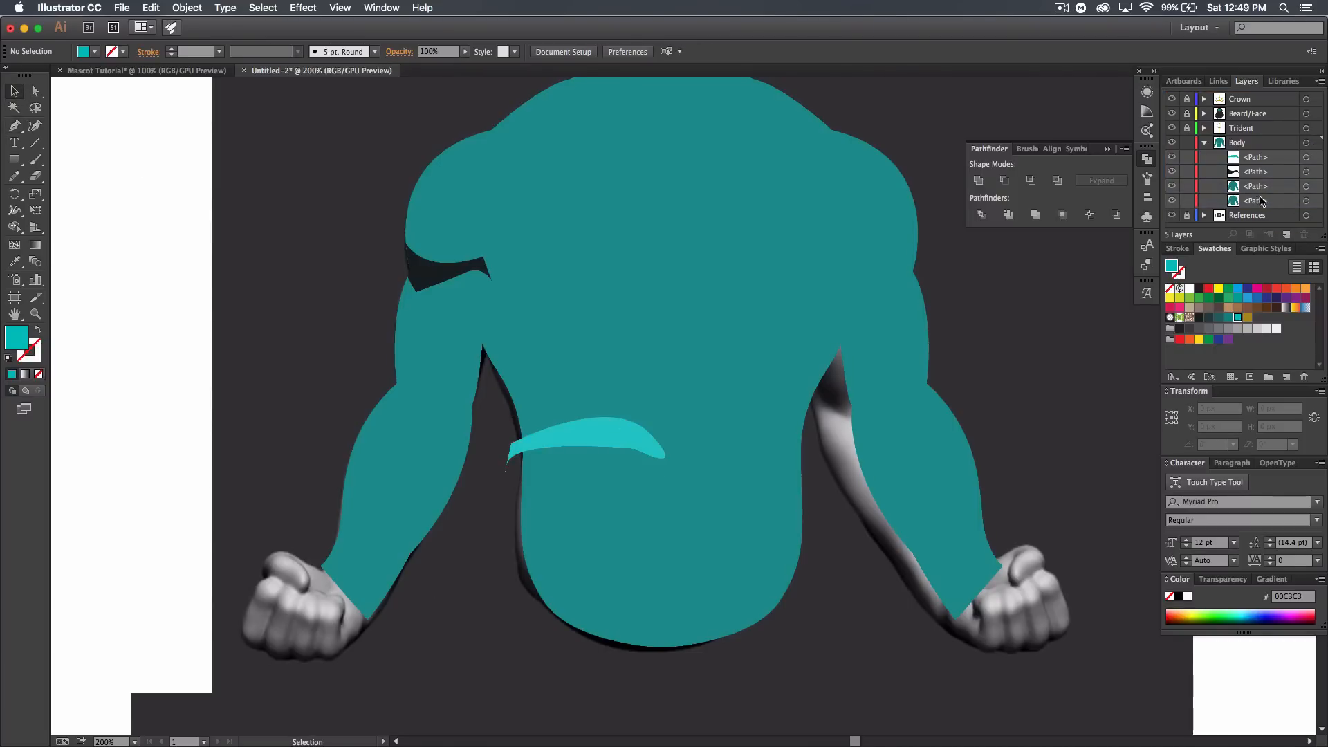
click(1306, 186)
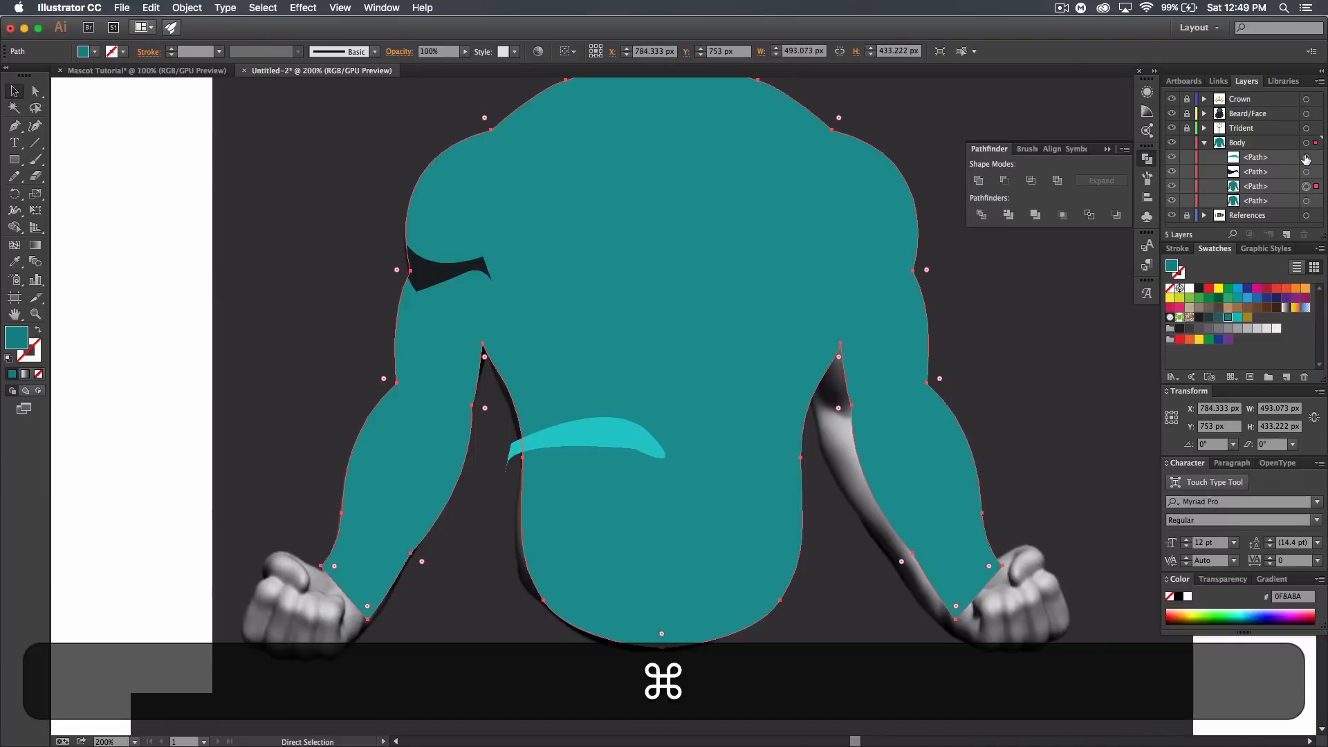
super+click(1307, 157)
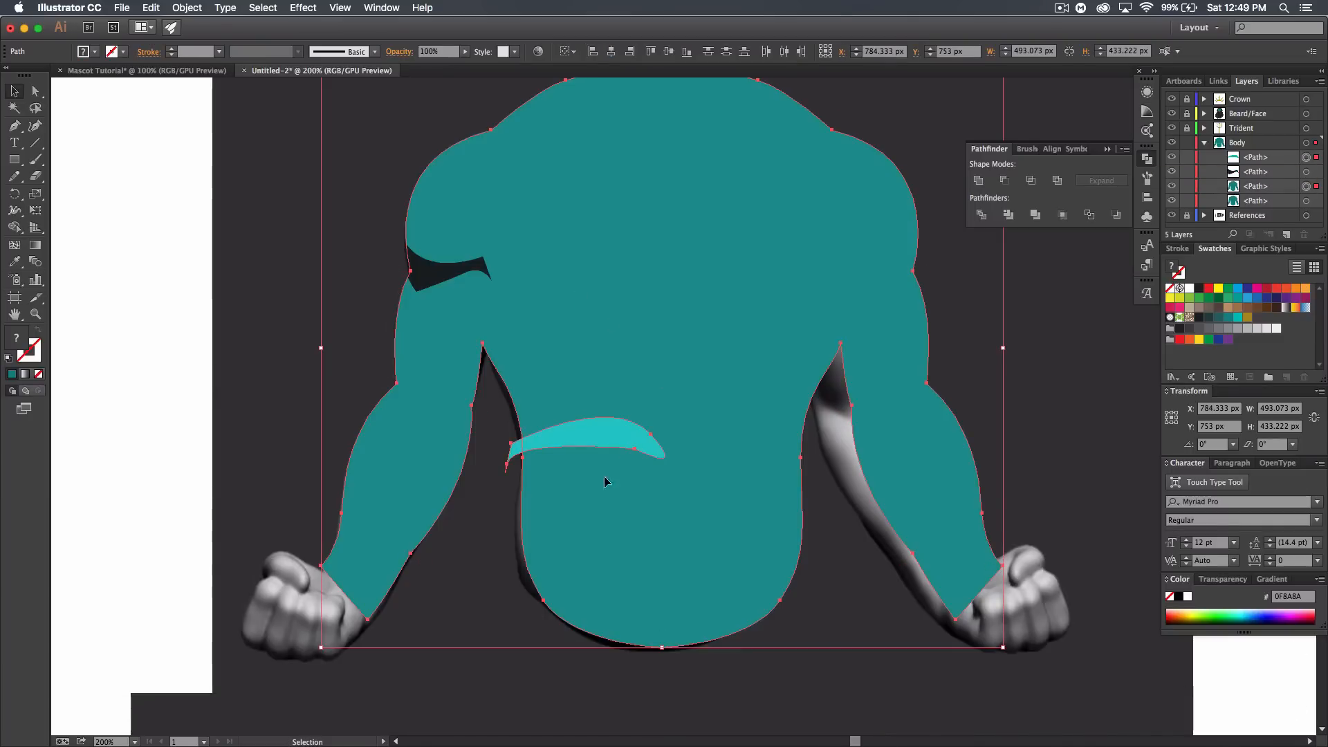
click(1031, 182)
click(1014, 416)
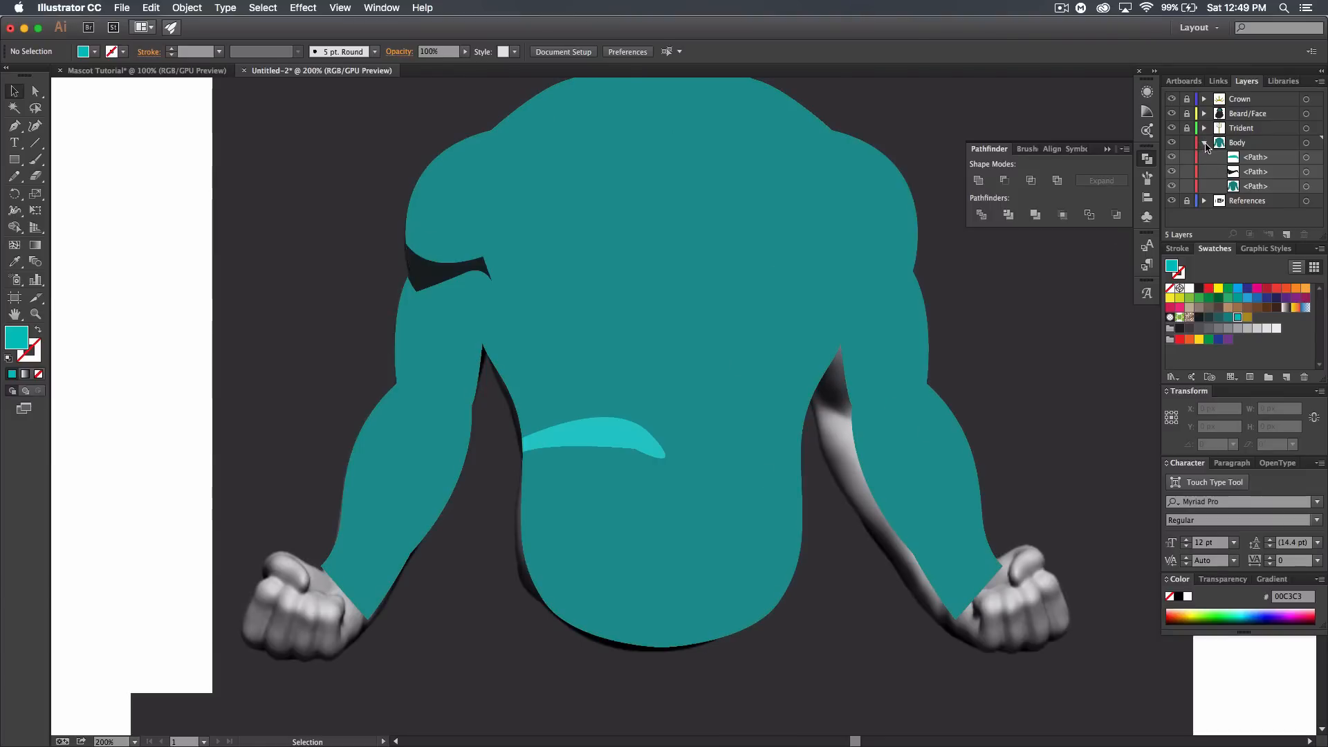
click(1204, 142)
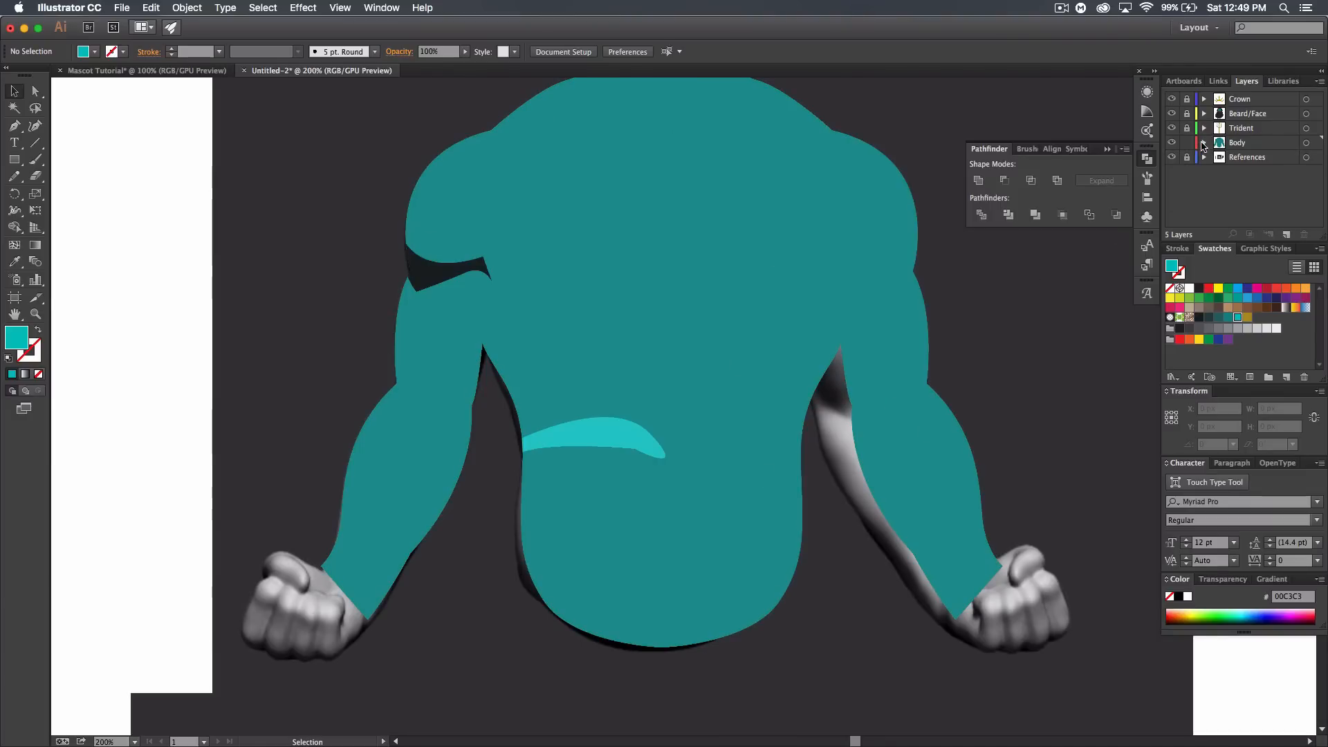
- Try moving all the Body layer artwork together, and undo the move
click(1305, 143)
drag(775, 285, 654, 247)
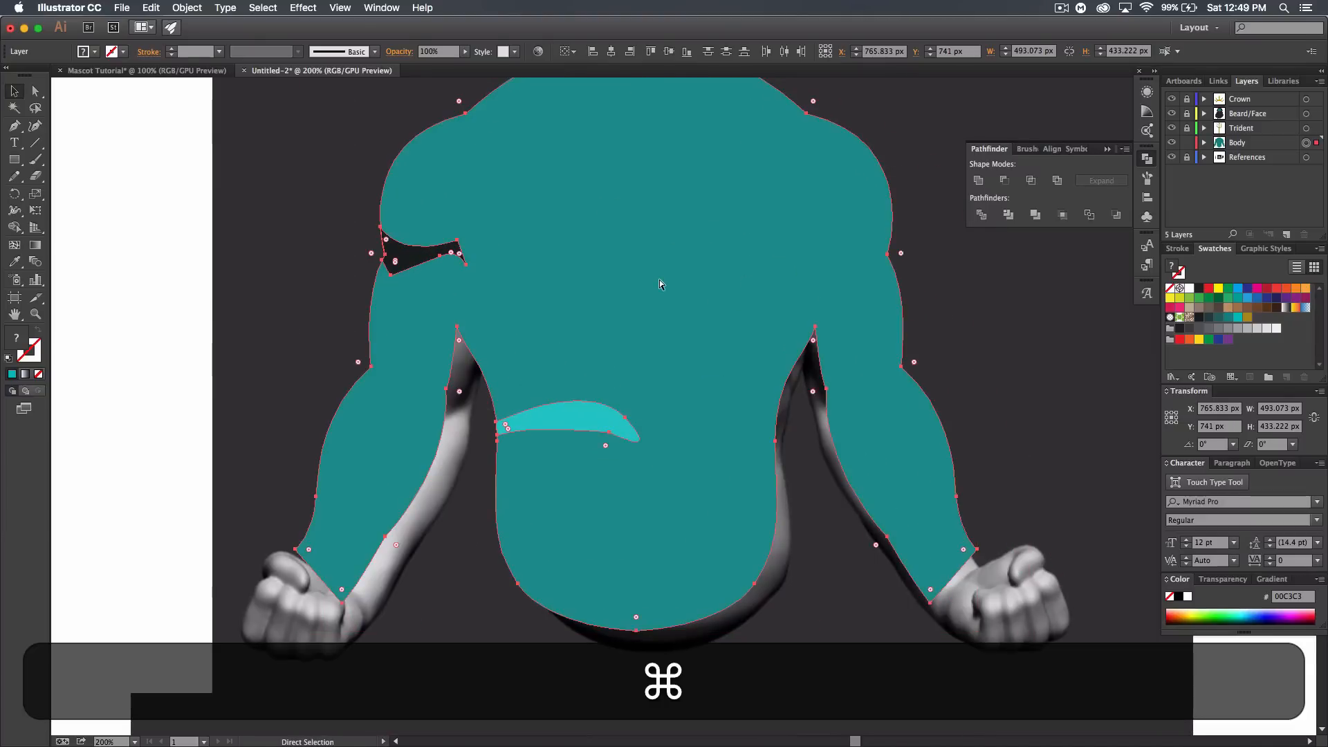
key(super+z)
key(super+z)
key(super+z)
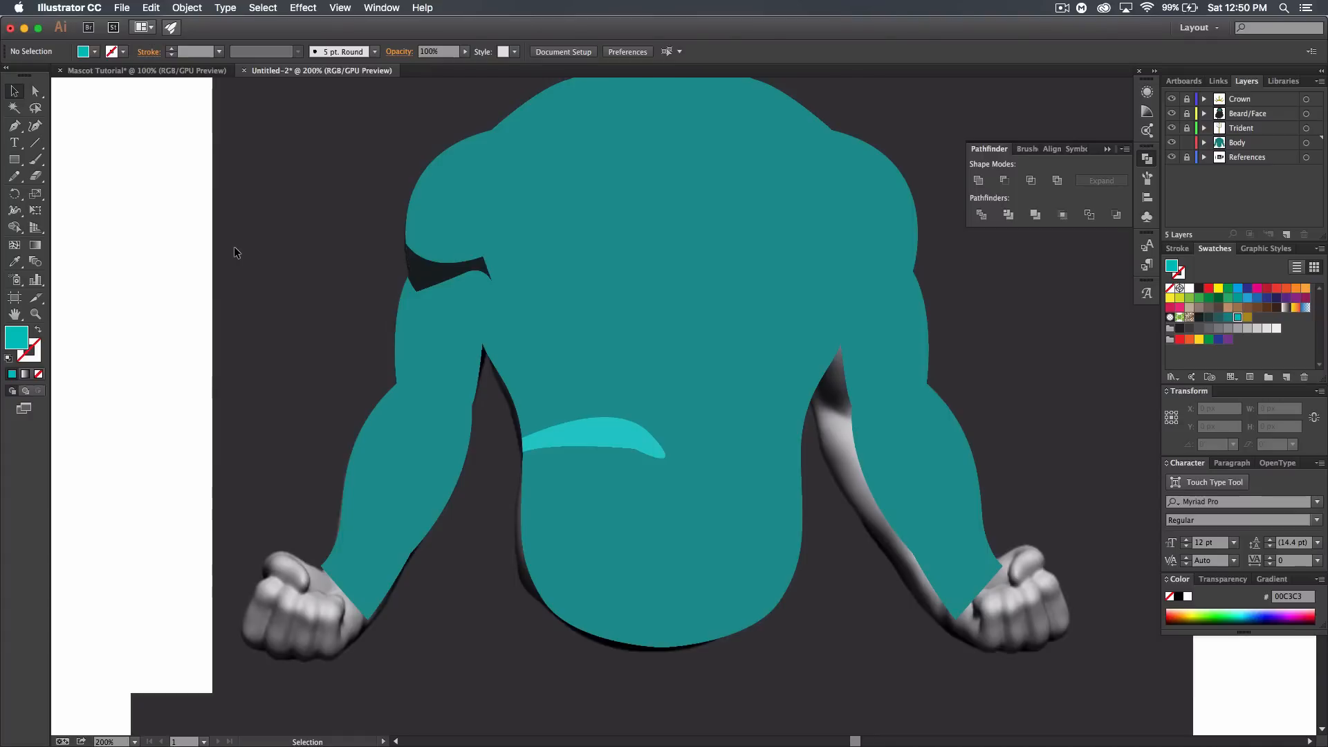
- Lock the Body layer, unlock and expand the Trident layer, and hide its gold path to expose the trident reference
drag(169, 202, 625, 289)
drag(489, 264, 799, 429)
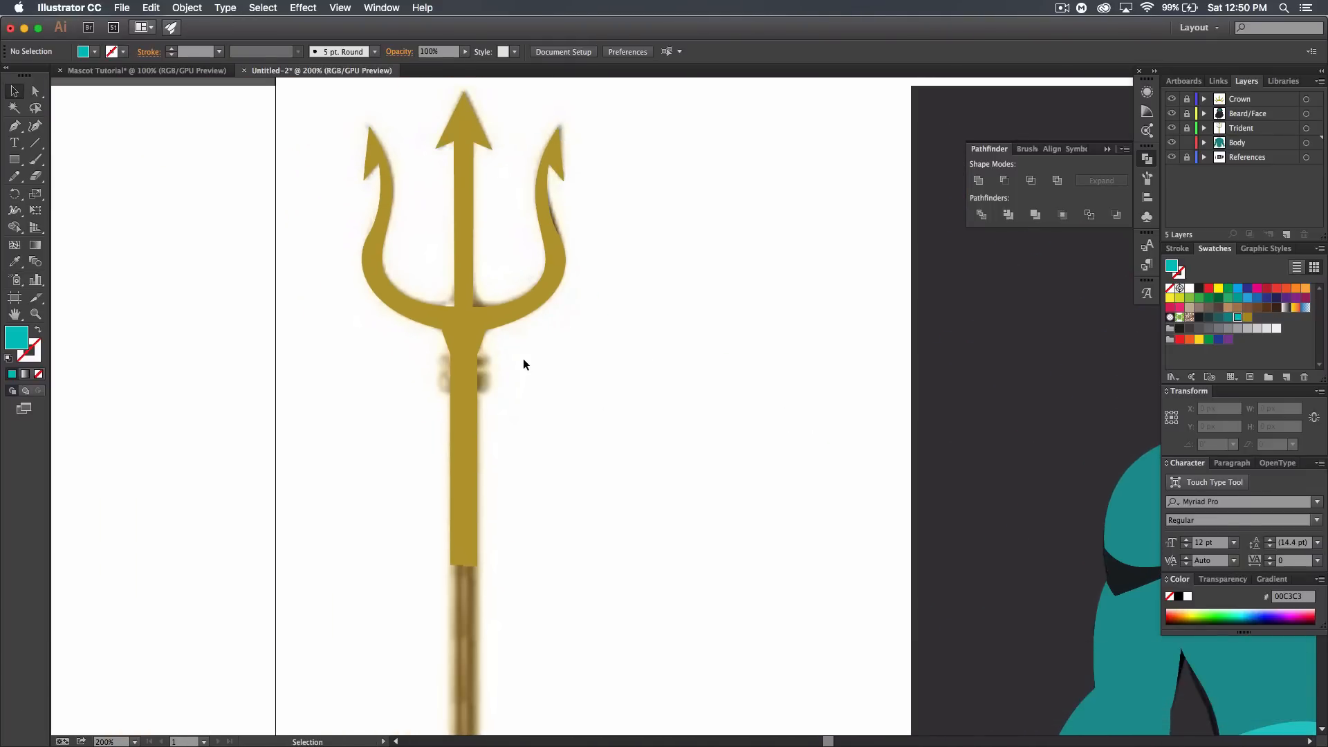
click(1187, 99)
click(1279, 134)
click(1200, 126)
click(1205, 130)
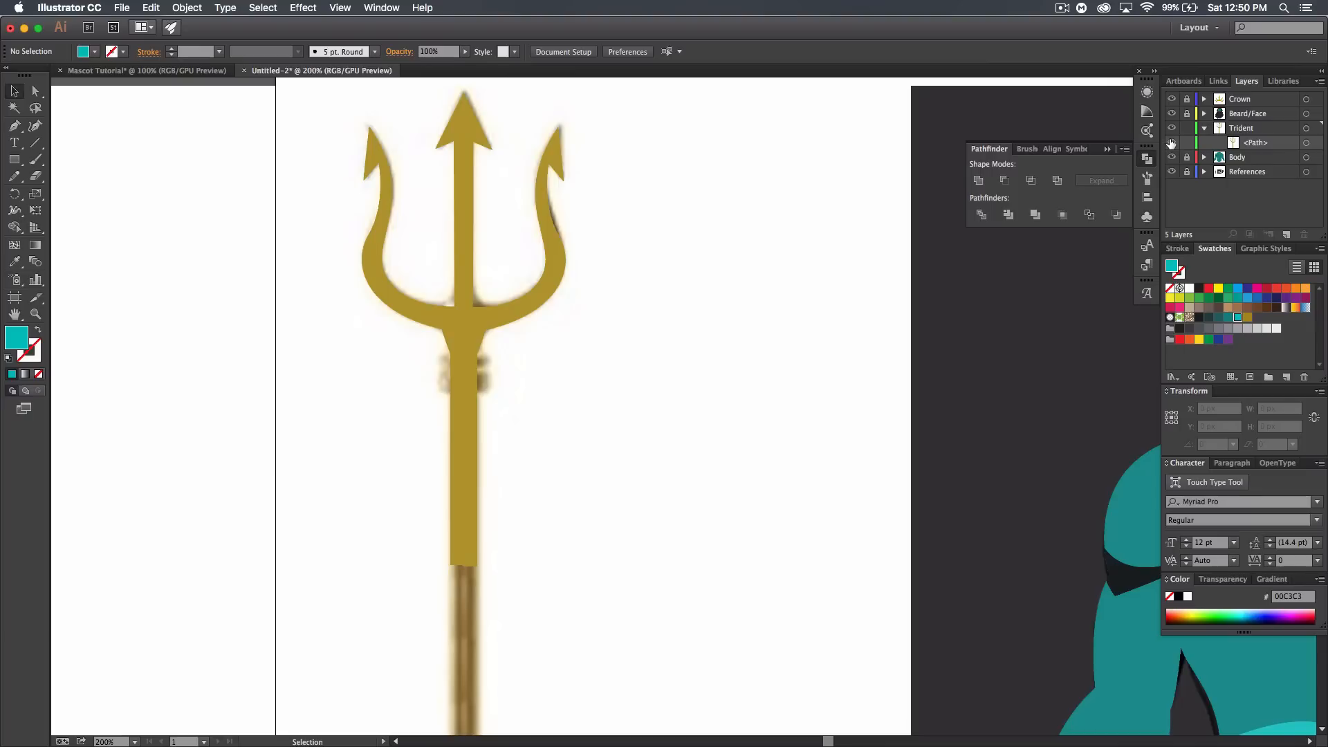
click(1171, 143)
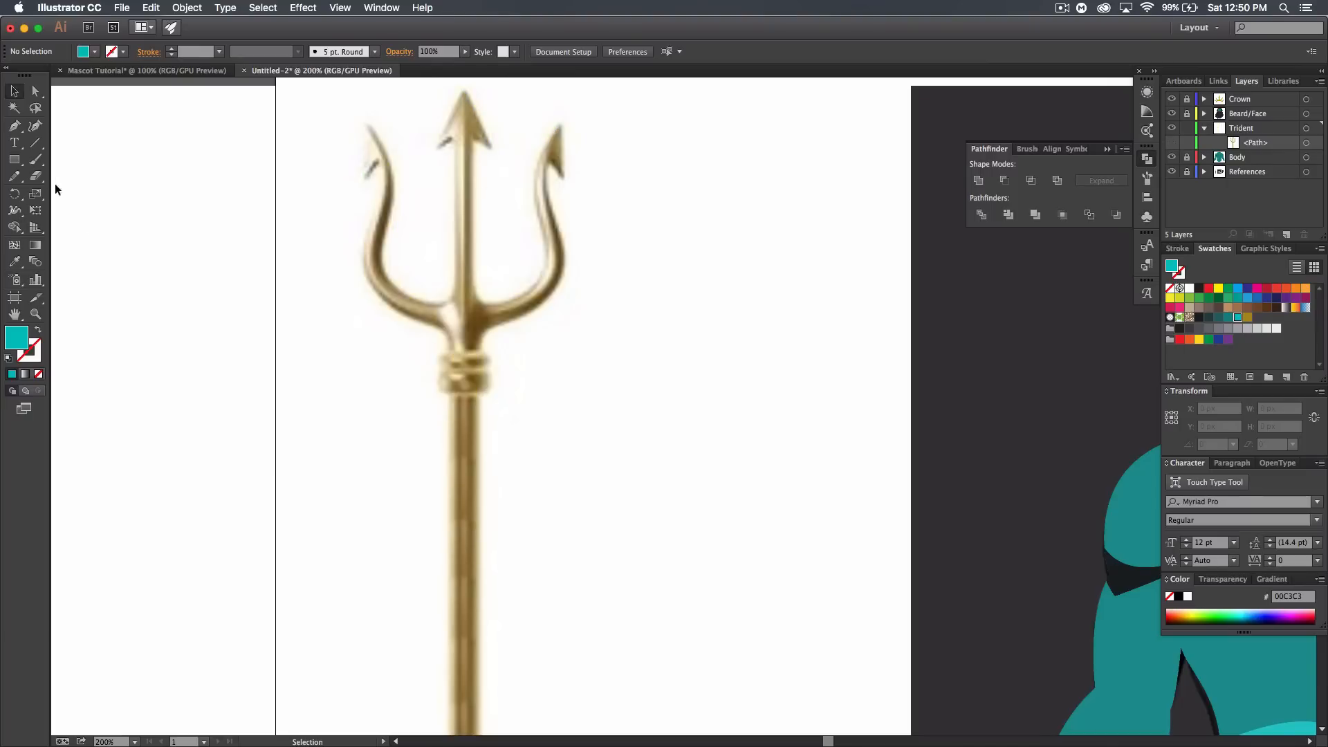
- Trace a closed highlight shape along the outer edge of the trident's left prong, overshooting outward, and give it solid fill FFFFFF without stroke
click(13, 125)
click(38, 329)
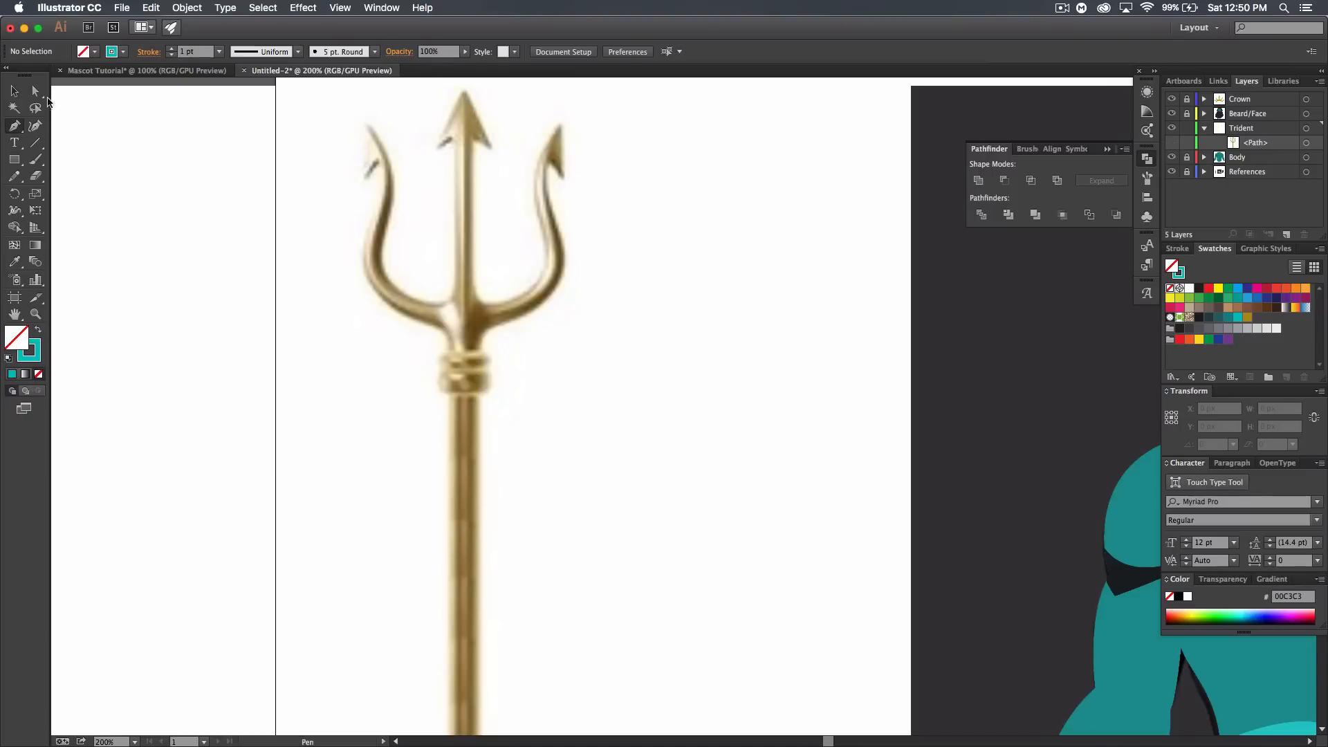
click(112, 53)
click(27, 76)
click(415, 26)
drag(361, 175, 381, 162)
click(379, 158)
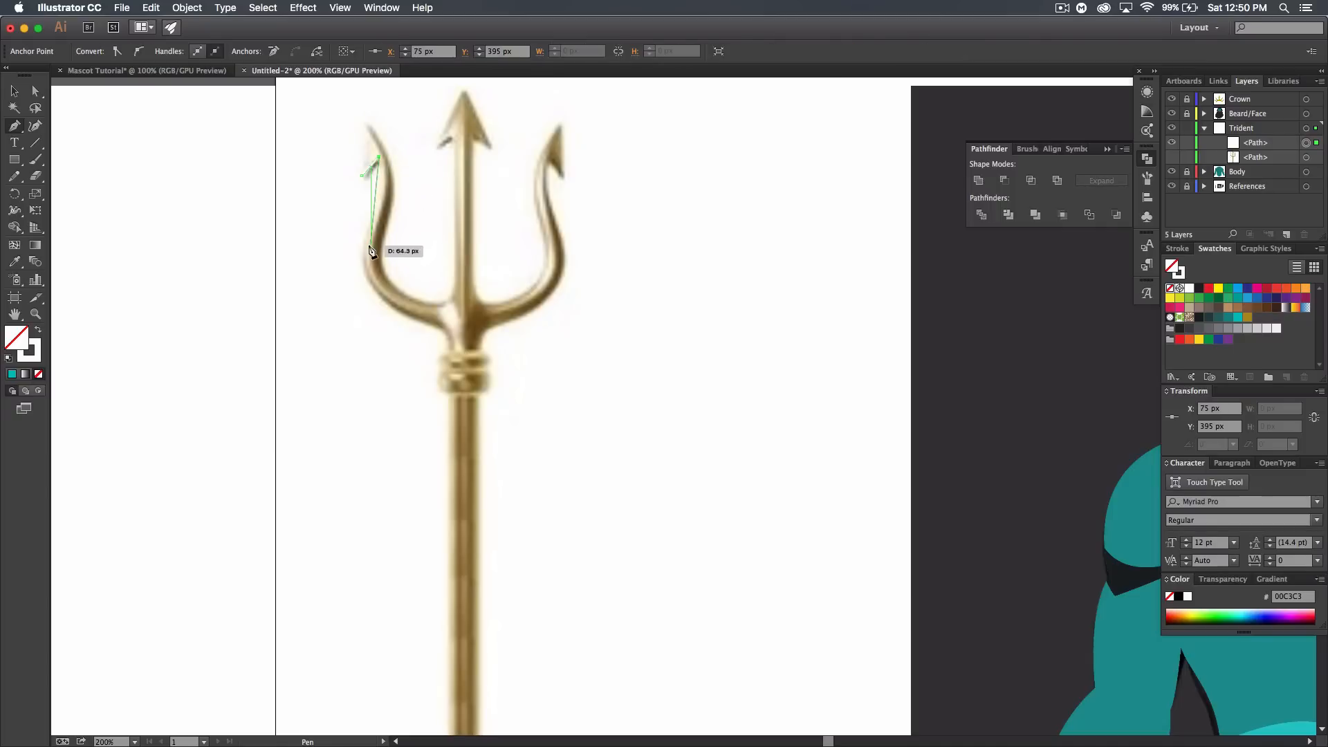
drag(372, 245, 341, 338)
drag(461, 337, 464, 340)
click(432, 337)
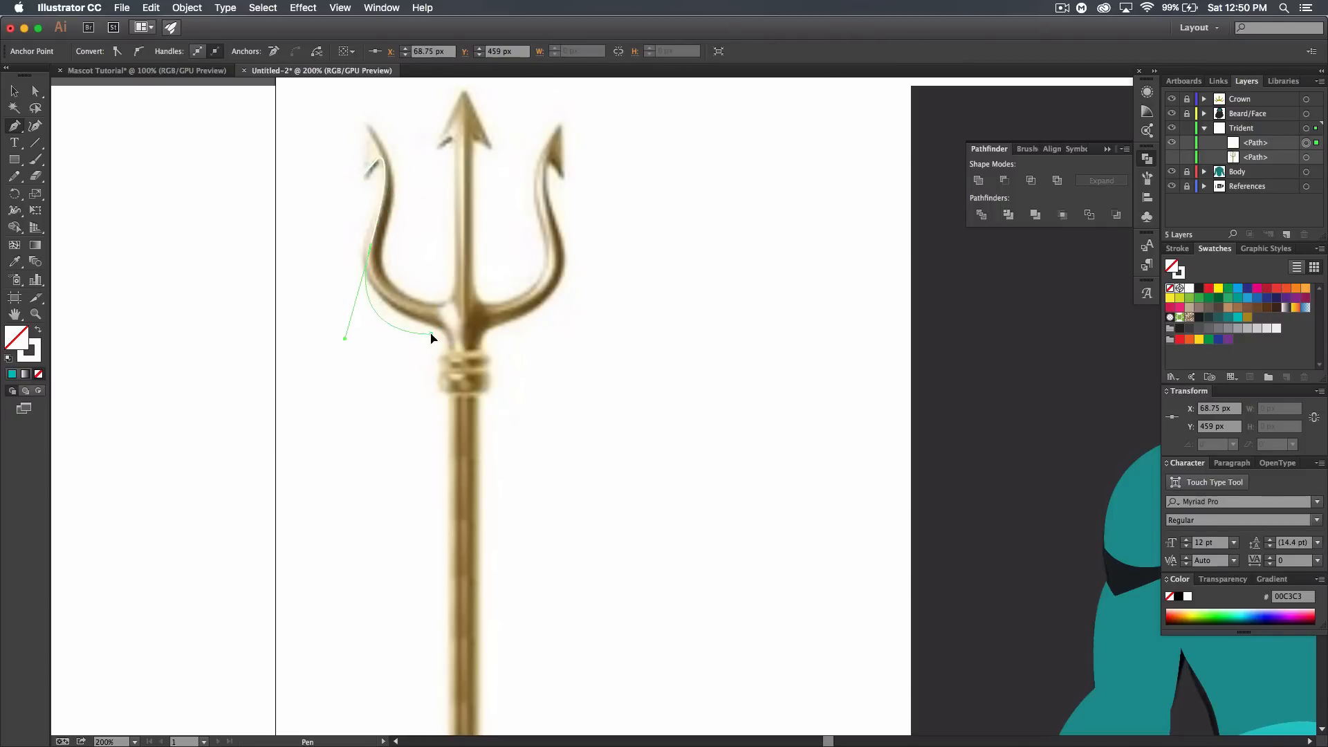
click(341, 347)
click(274, 210)
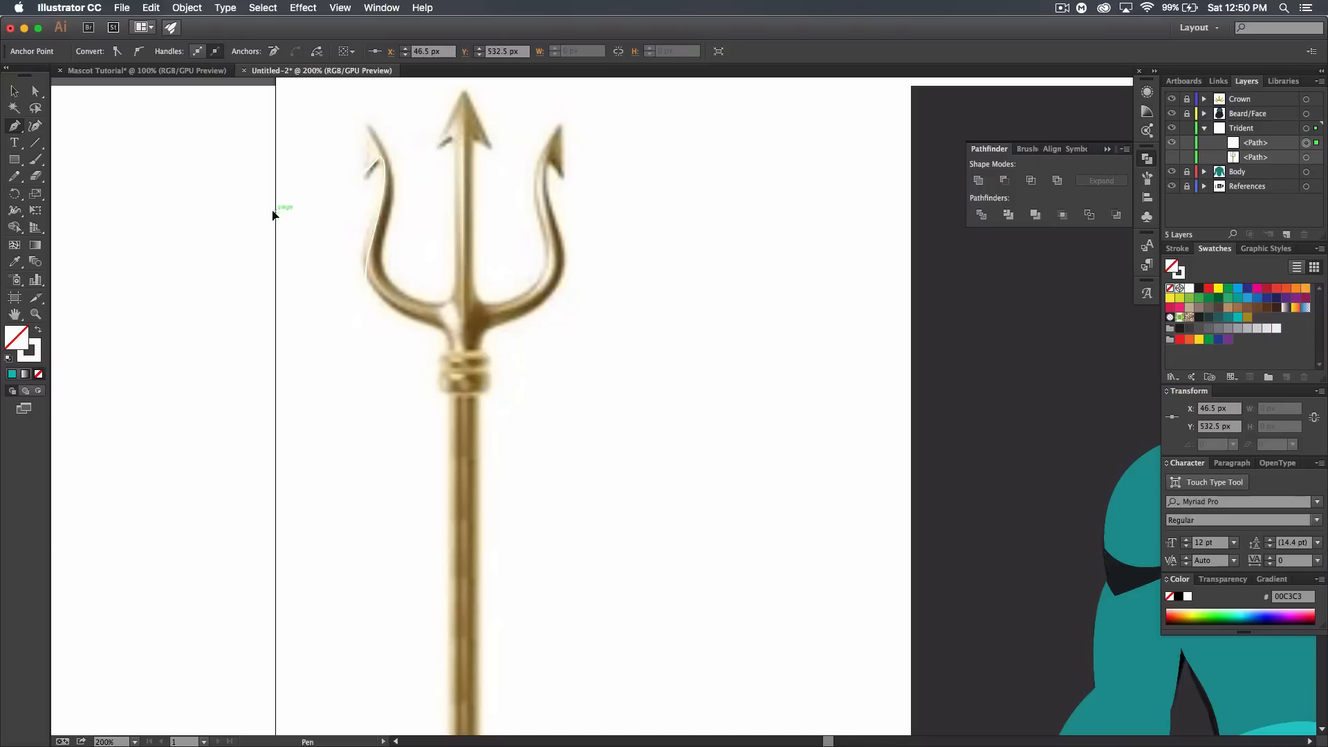
click(365, 177)
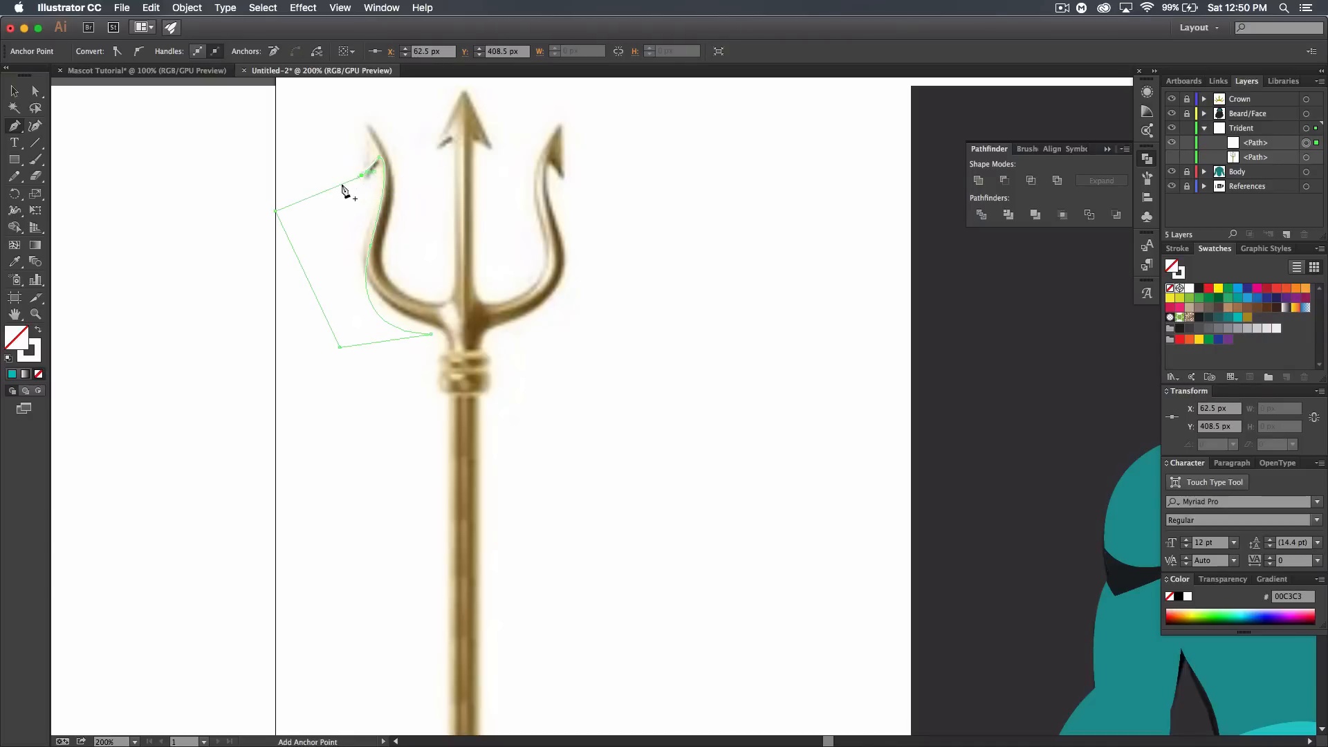
click(14, 91)
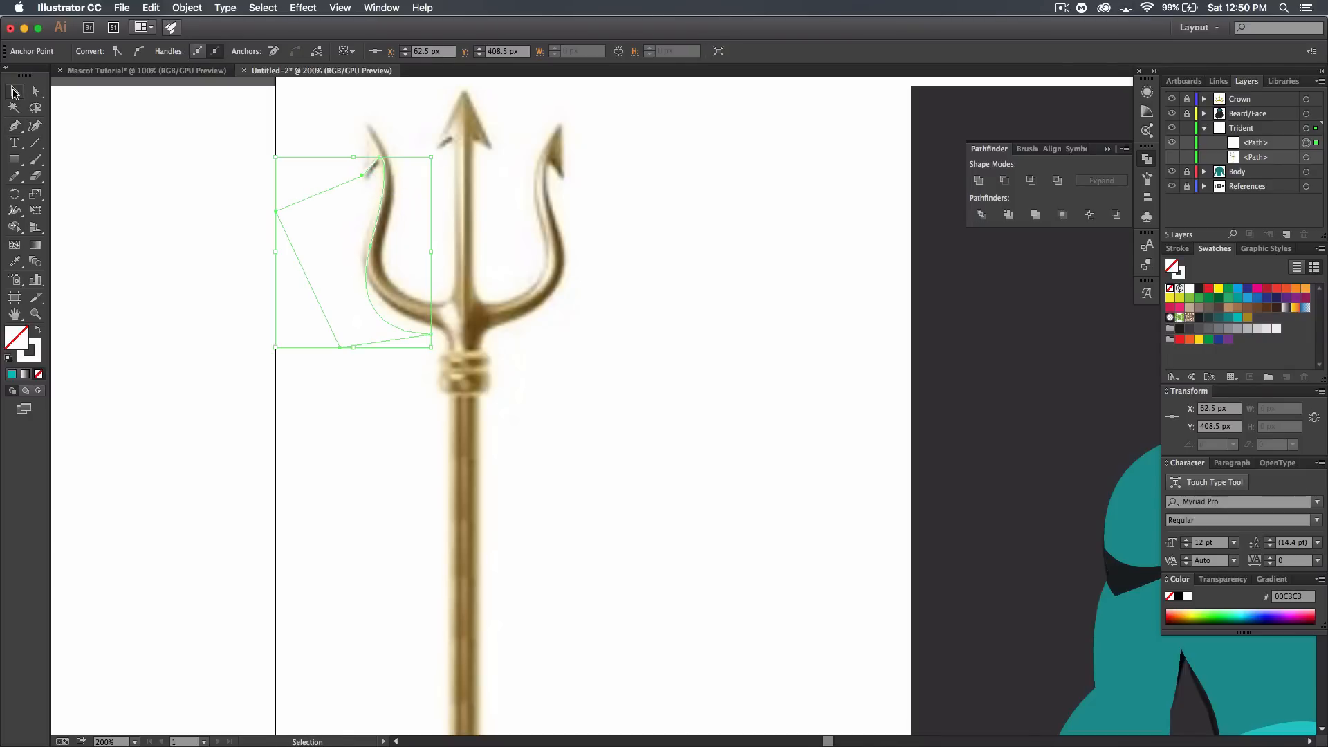
click(38, 332)
click(615, 301)
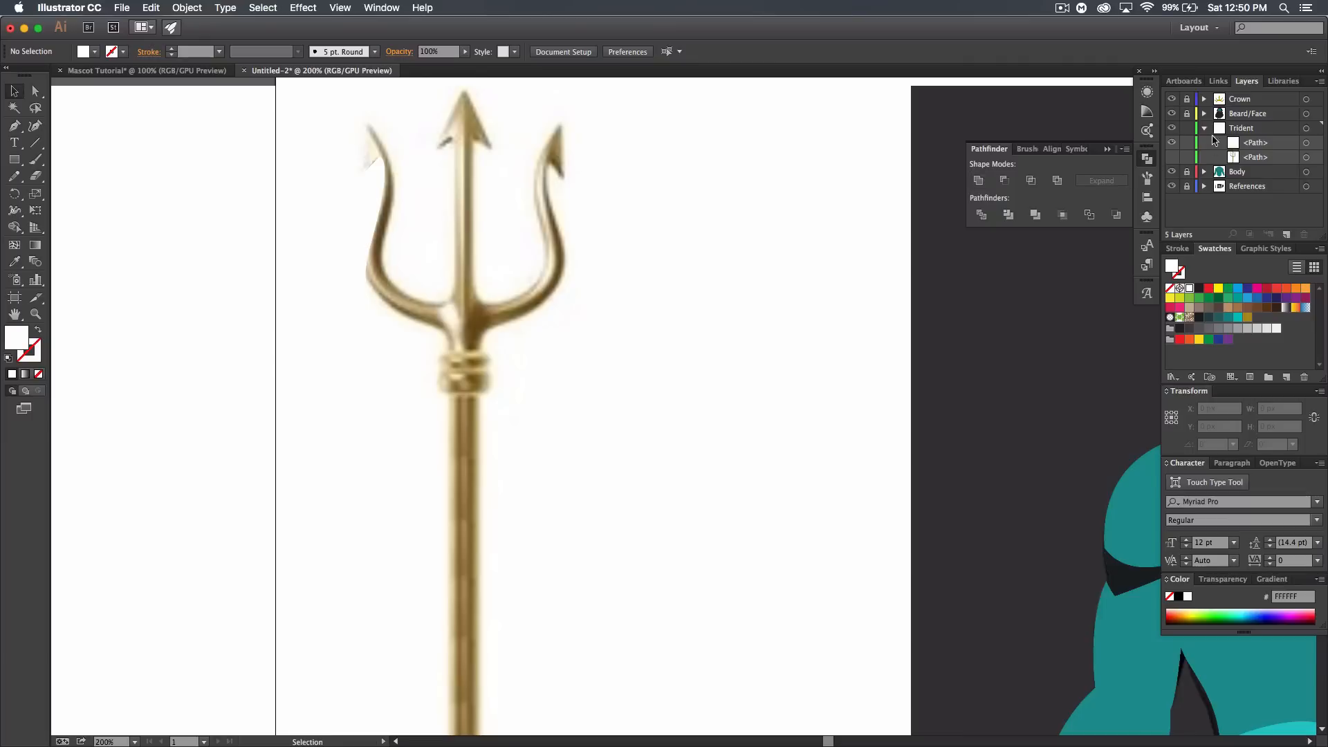
- Trim the white highlight to the trident outline by intersecting it with a visible duplicate trident path, and show the original gold path again
drag(1276, 157, 1286, 235)
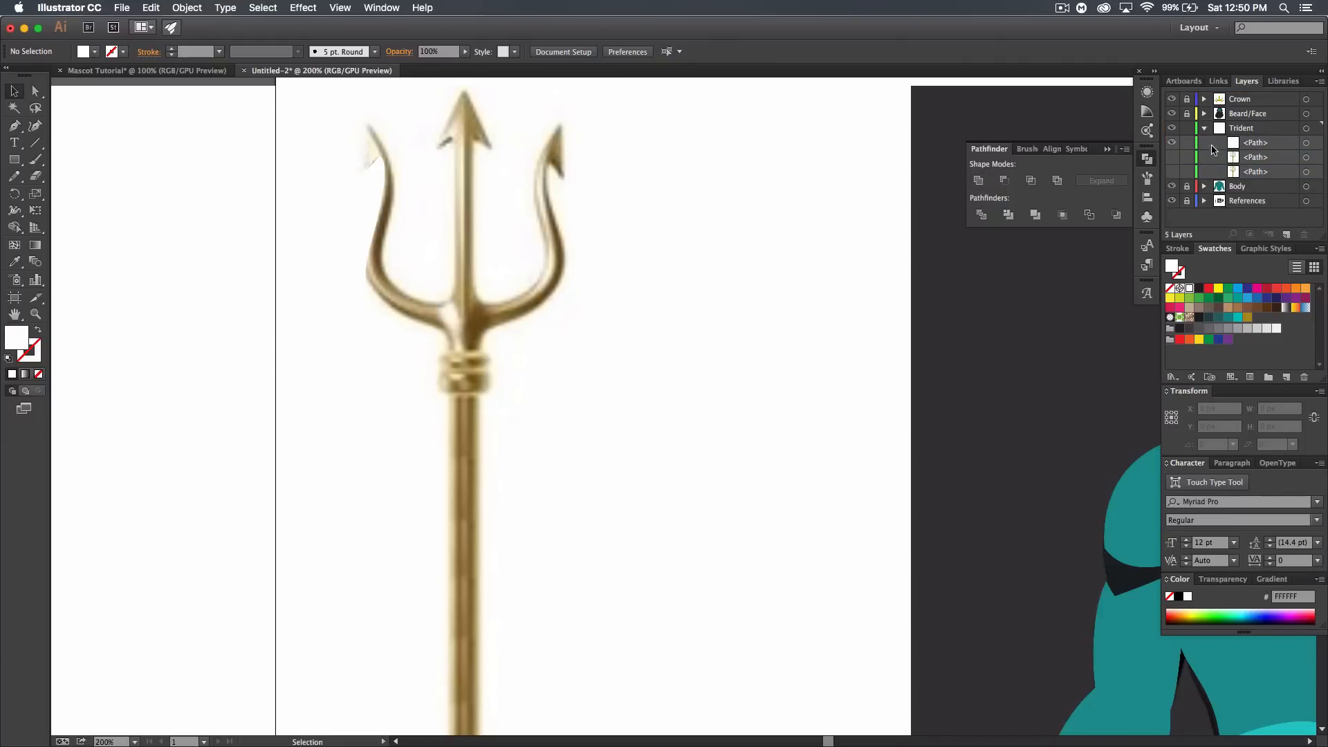
click(1171, 157)
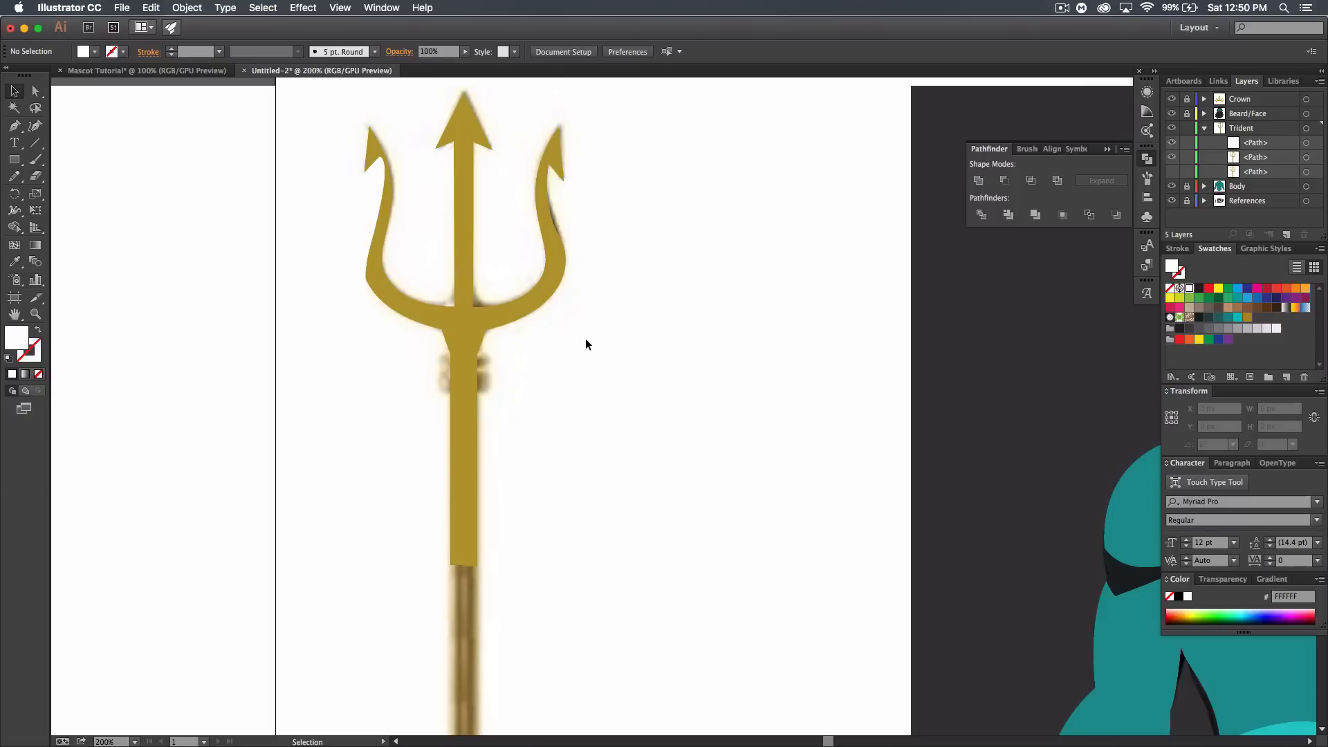
click(1308, 158)
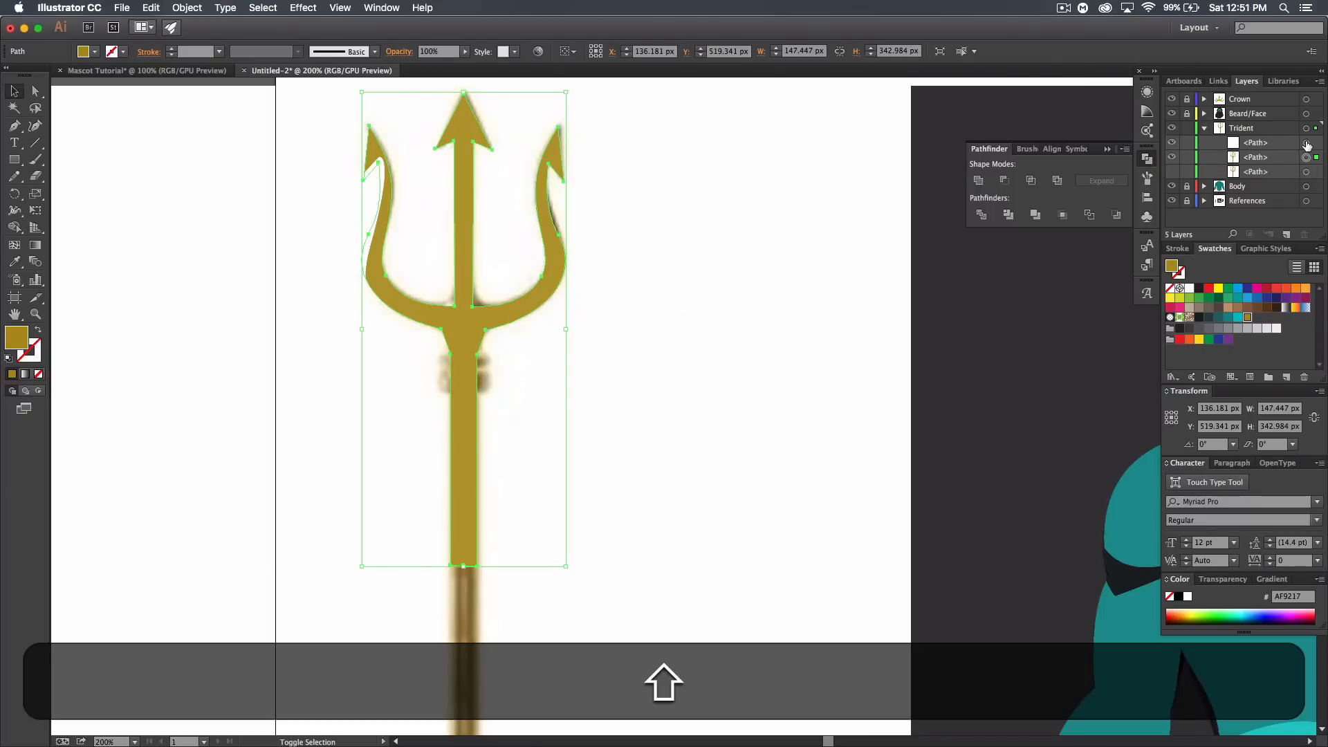
shift+click(1306, 142)
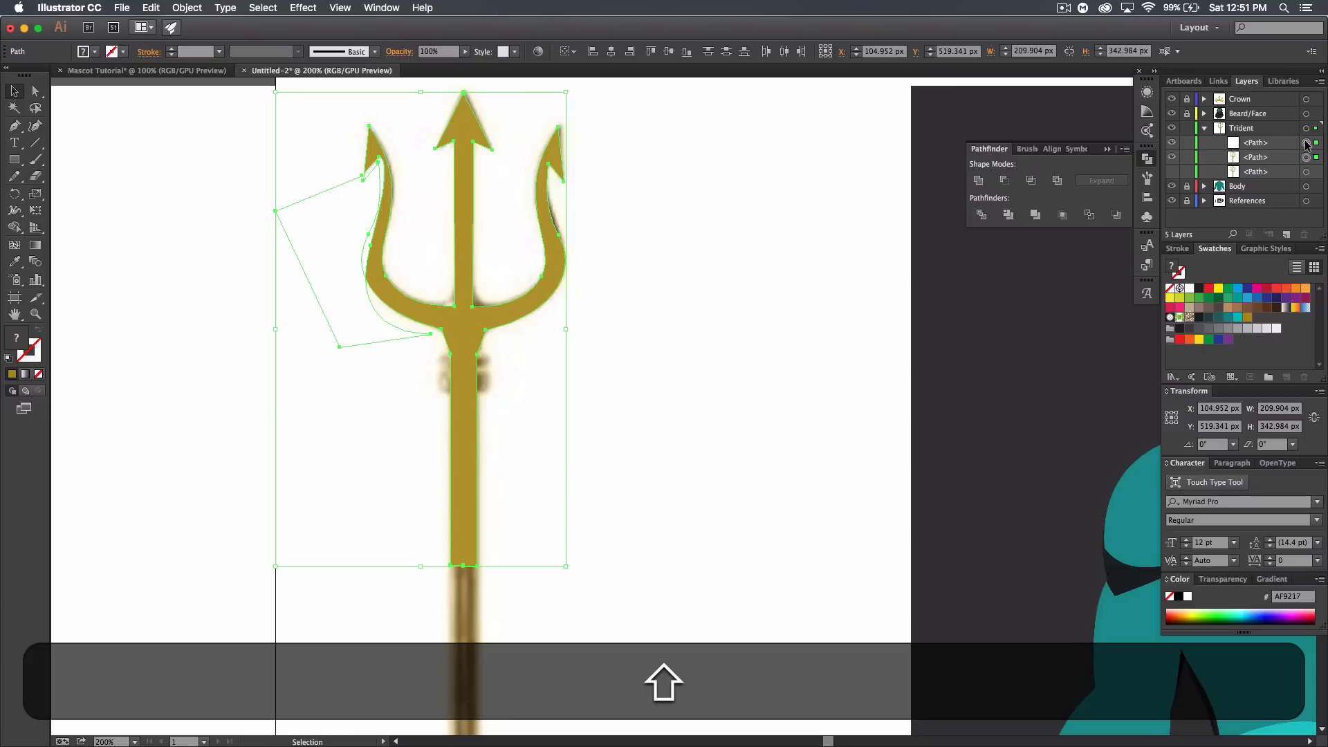
click(1030, 181)
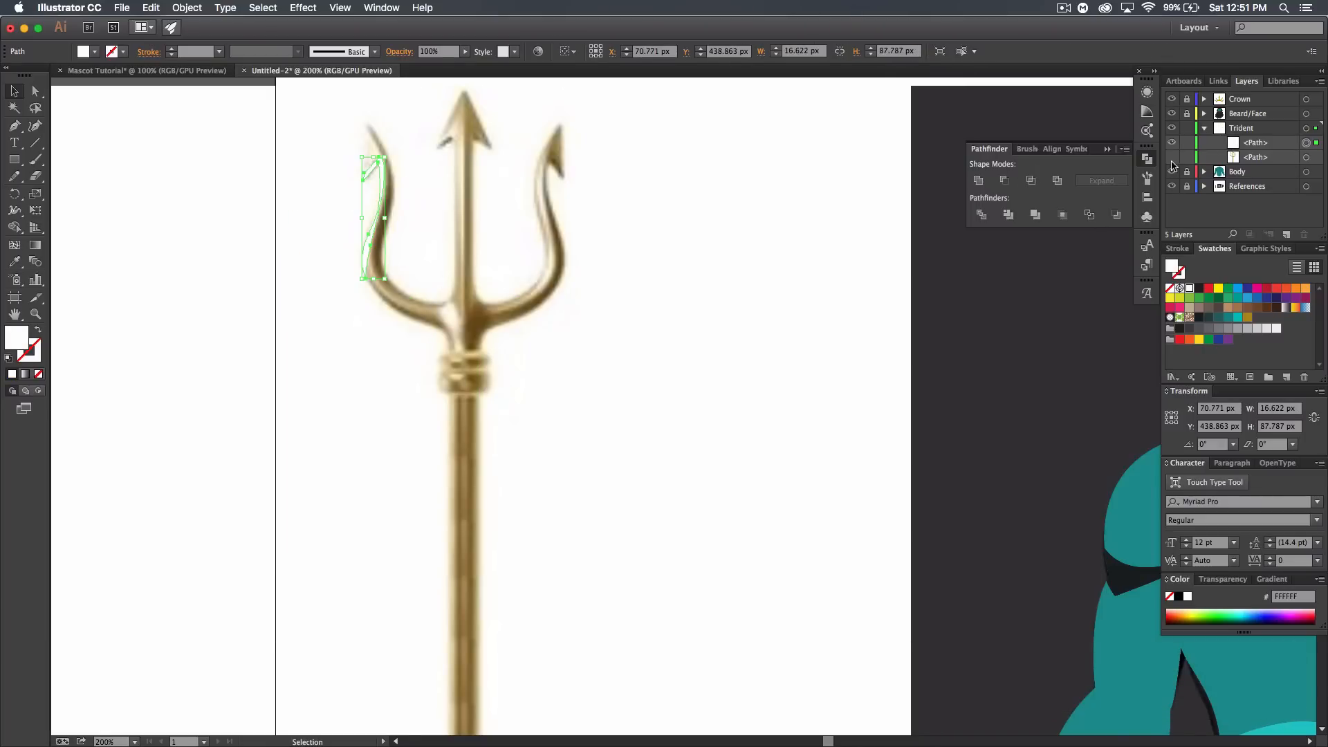
click(1172, 157)
click(740, 354)
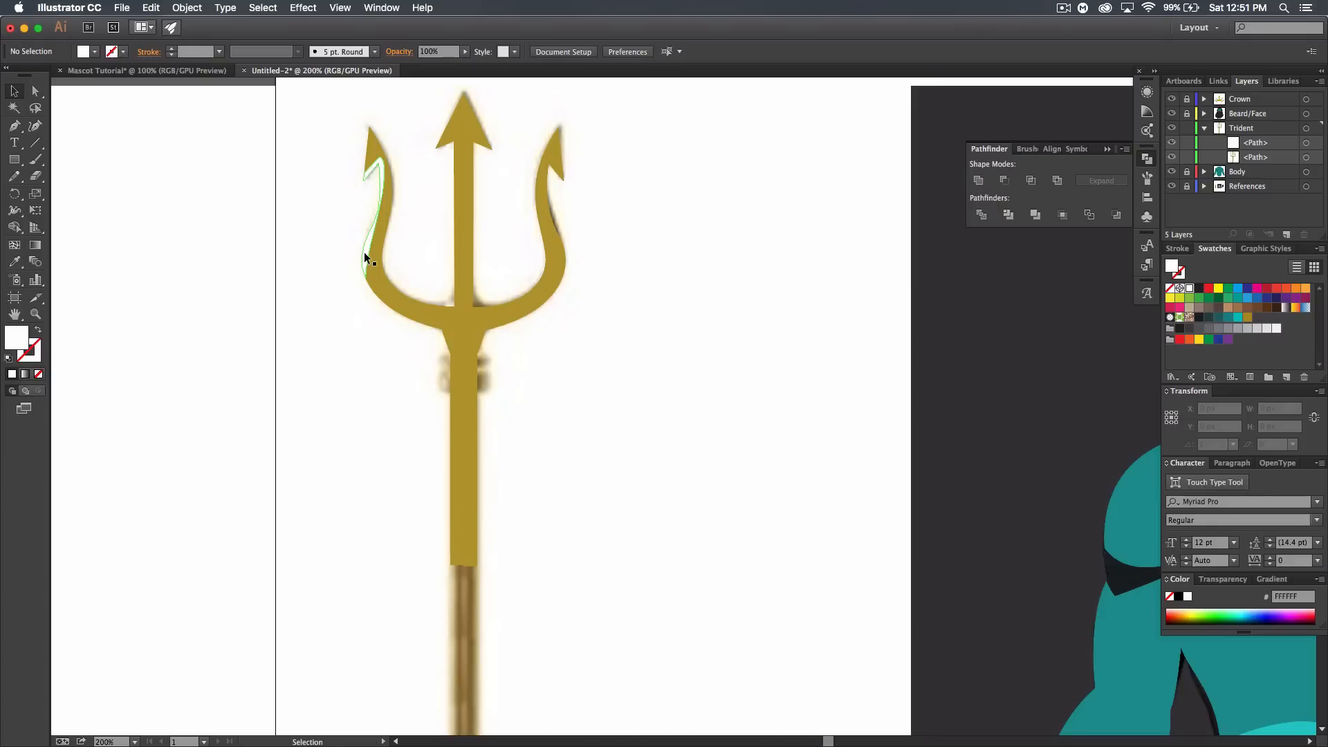
- Lower the opacity of the white highlight on the trident's left prong to 34%
click(365, 253)
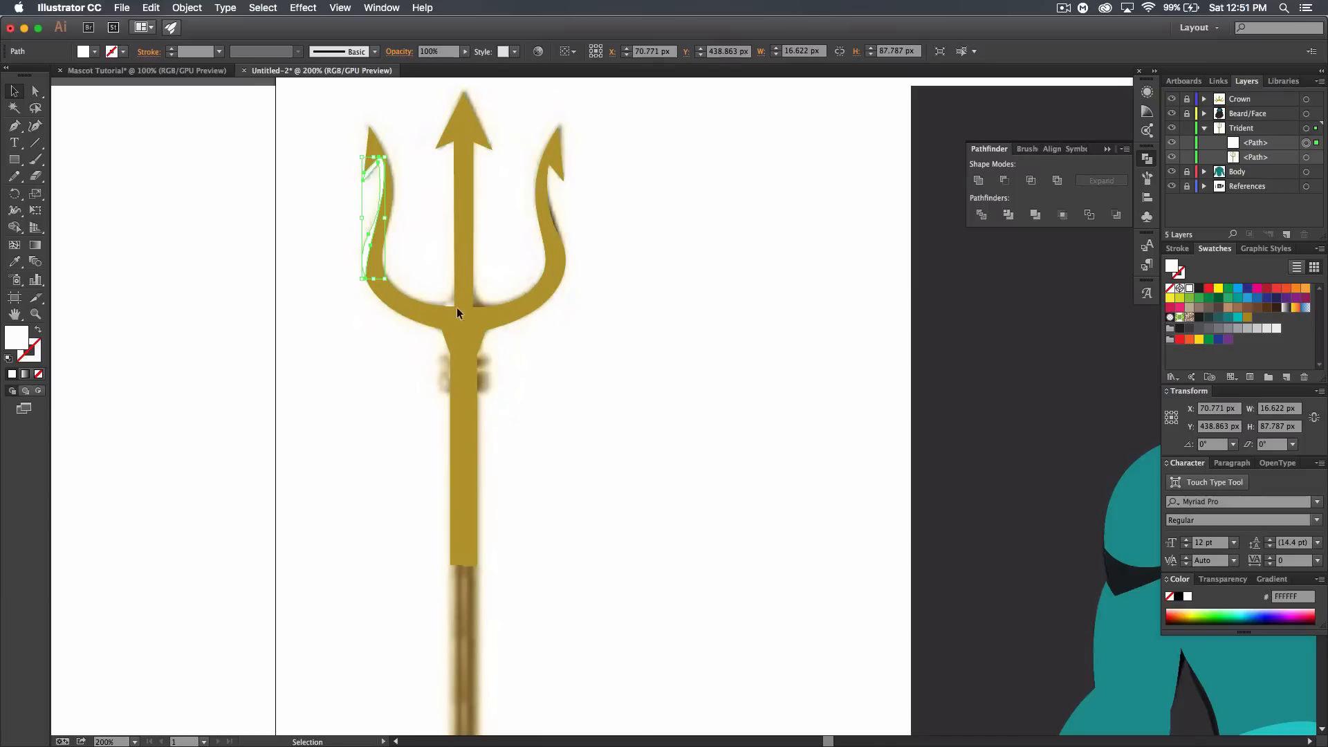
click(465, 52)
drag(459, 57, 455, 63)
click(537, 150)
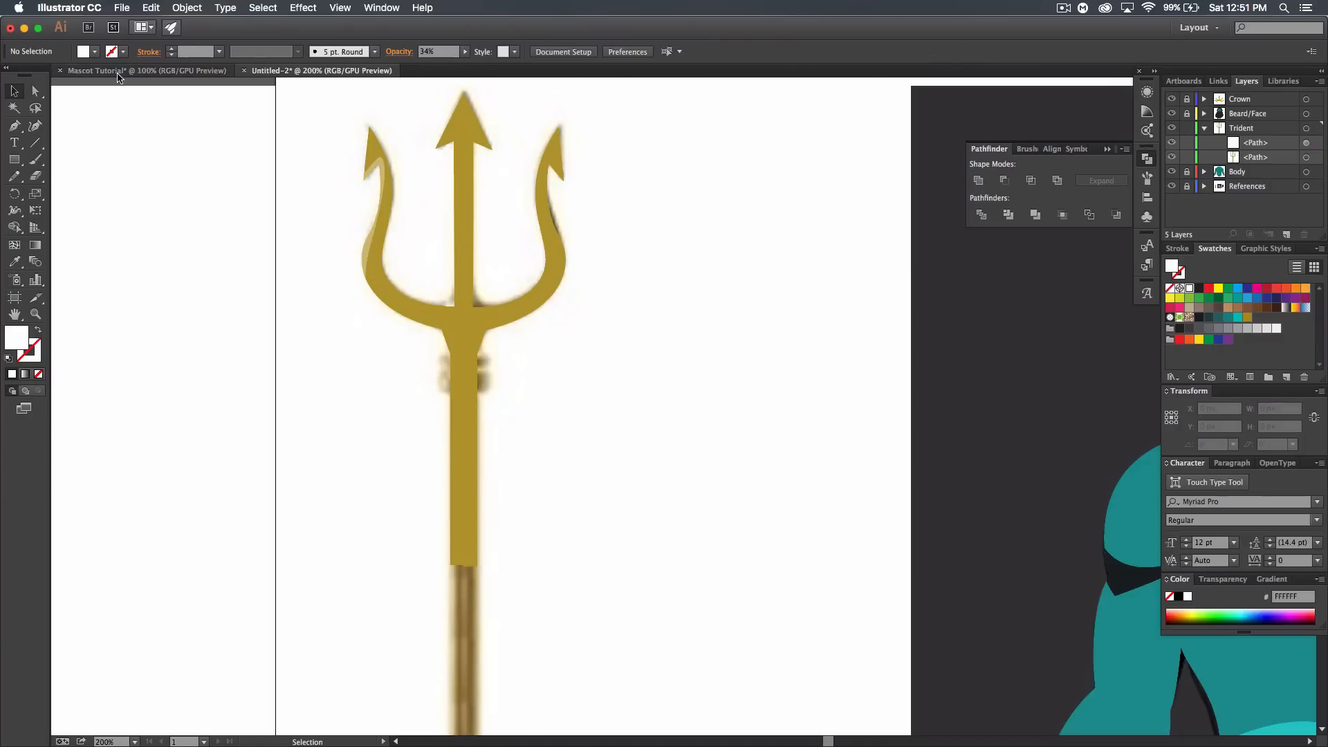
- Switch to the Mascot Tutorial document and show the hidden highlight paths in its Crown layer
click(94, 71)
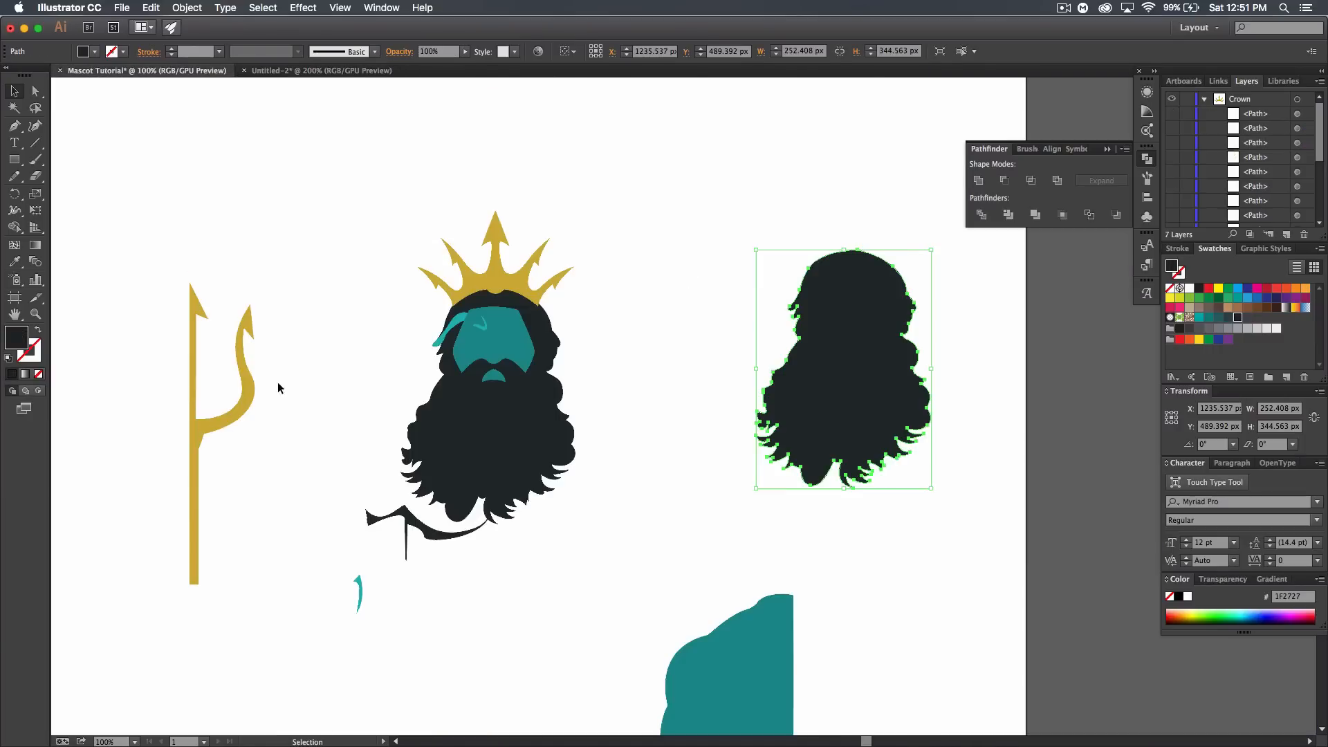
drag(1174, 113, 1173, 223)
scroll(1231, 178, down, 2)
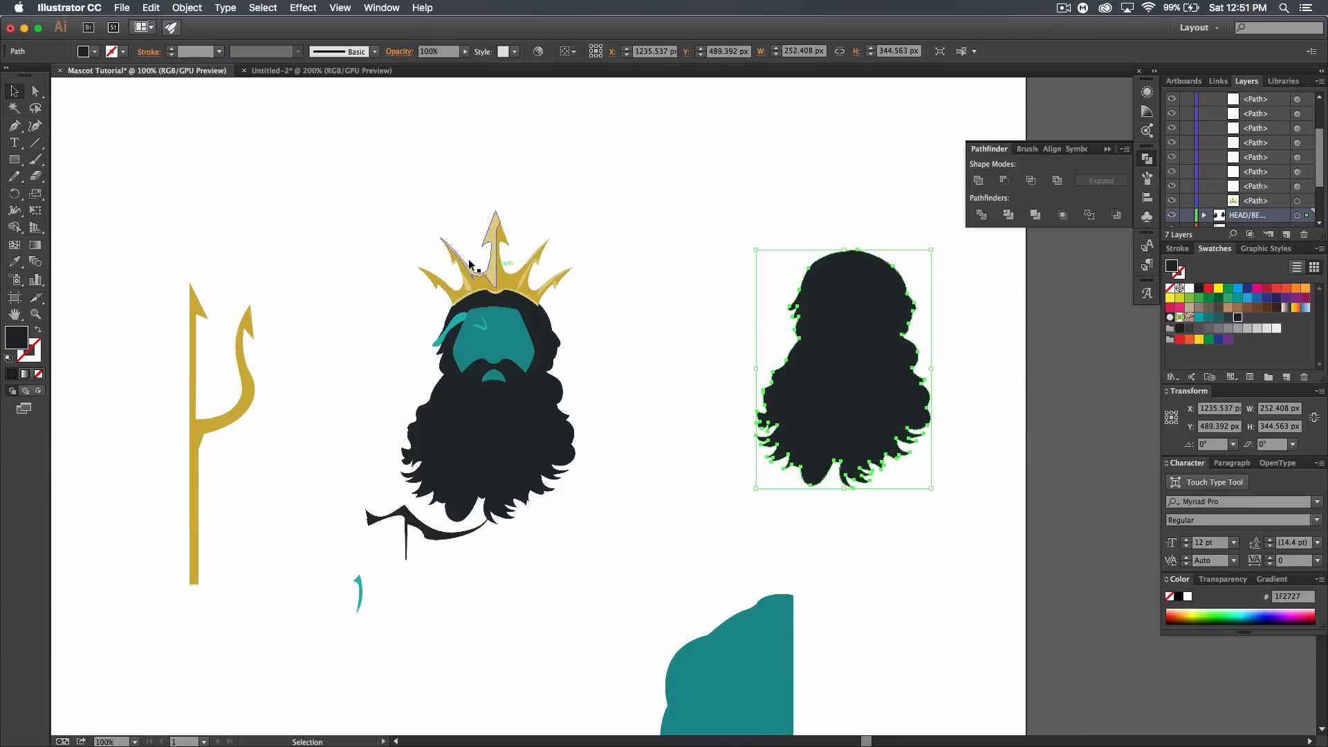
- Return to the Untitled-2 document, hide the References layer and unlock the Crown, Beard/Face, Trident and Body layers
click(290, 71)
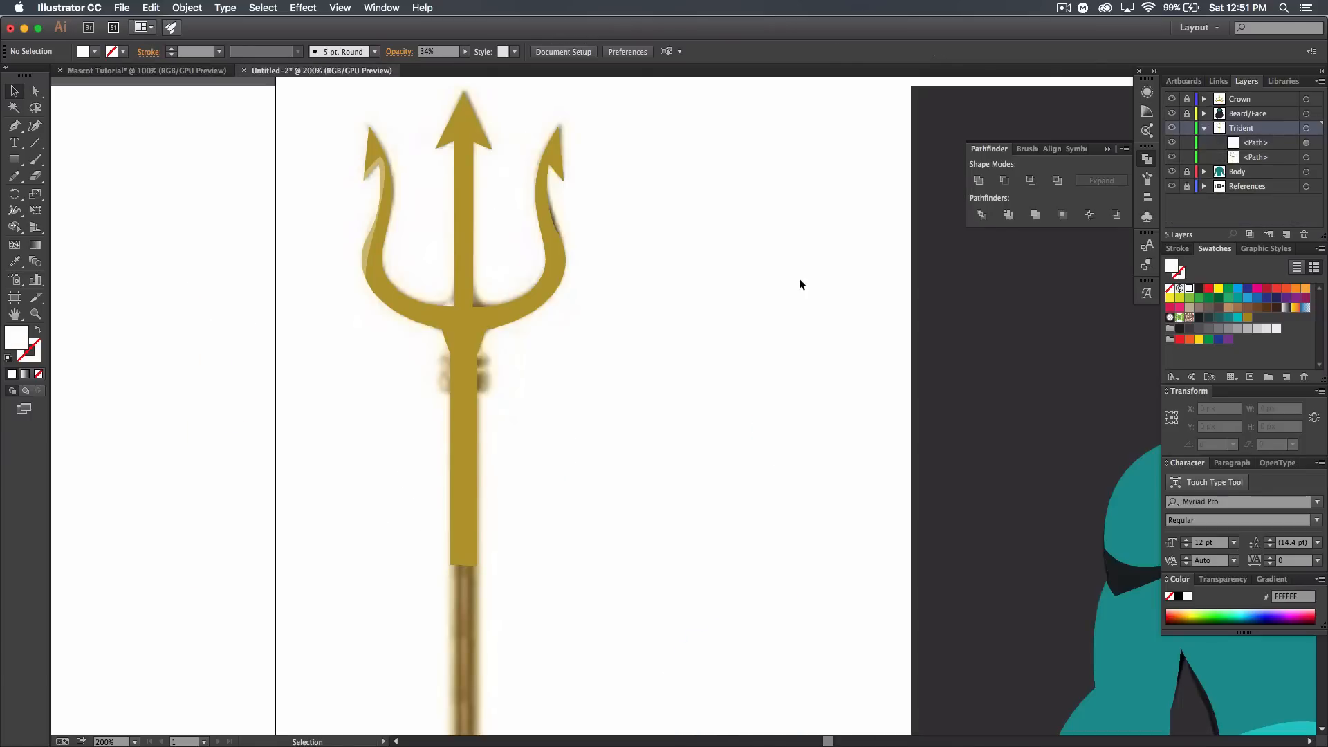
key(super+minus)
key(super+minus)
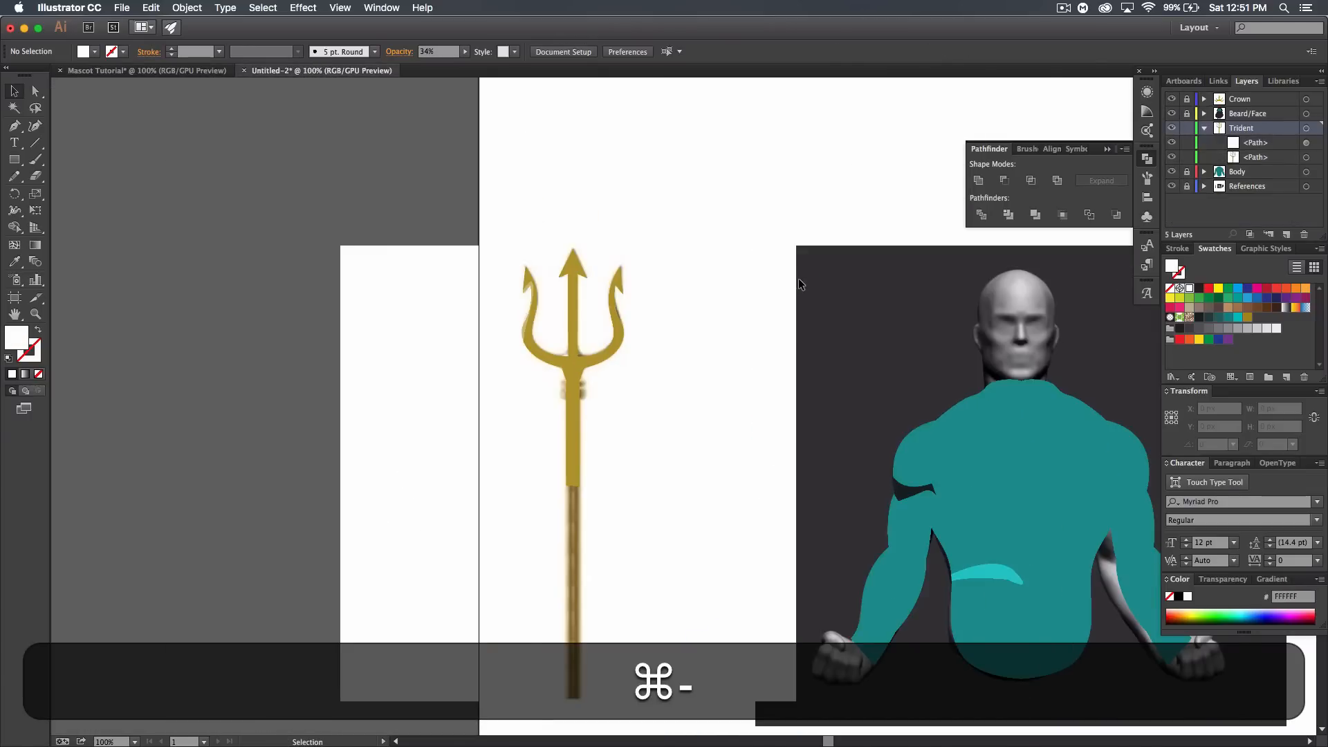
key(space)
drag(699, 201, 347, 166)
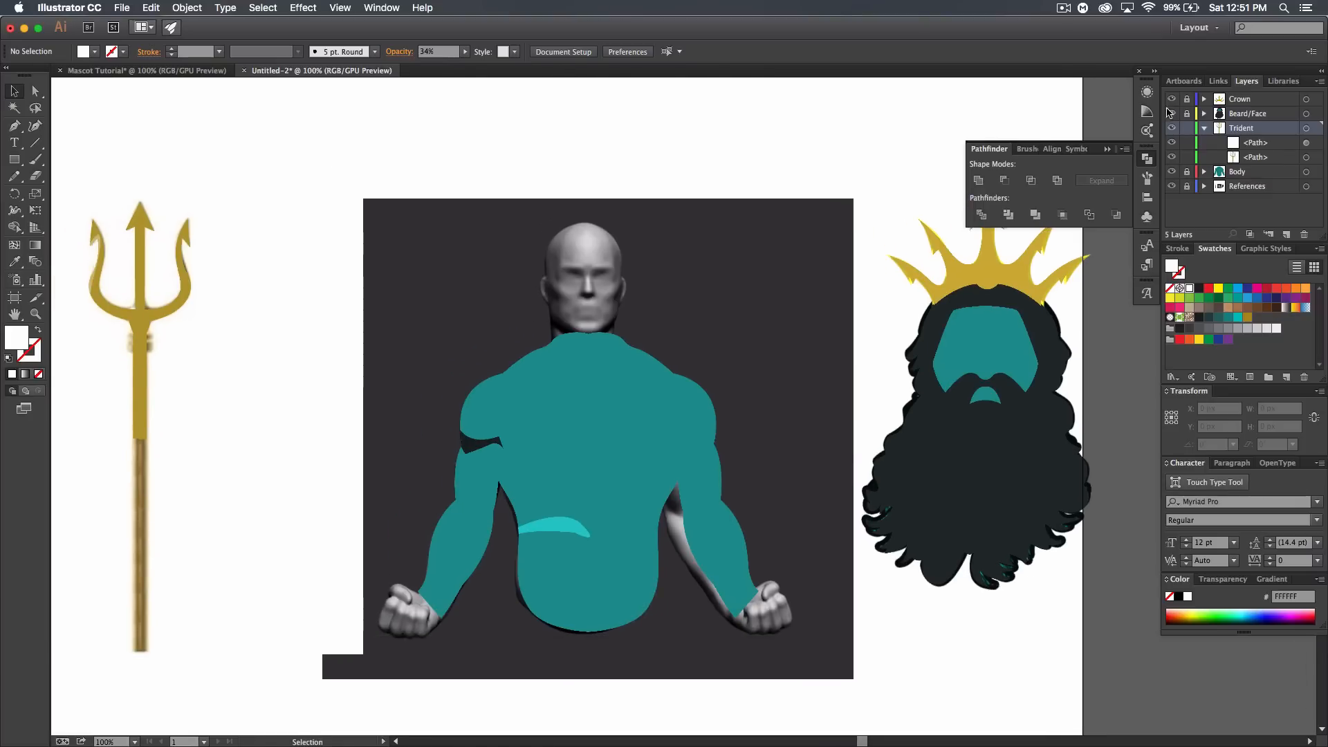
click(1202, 128)
click(1187, 128)
click(1172, 157)
drag(1187, 143, 1187, 104)
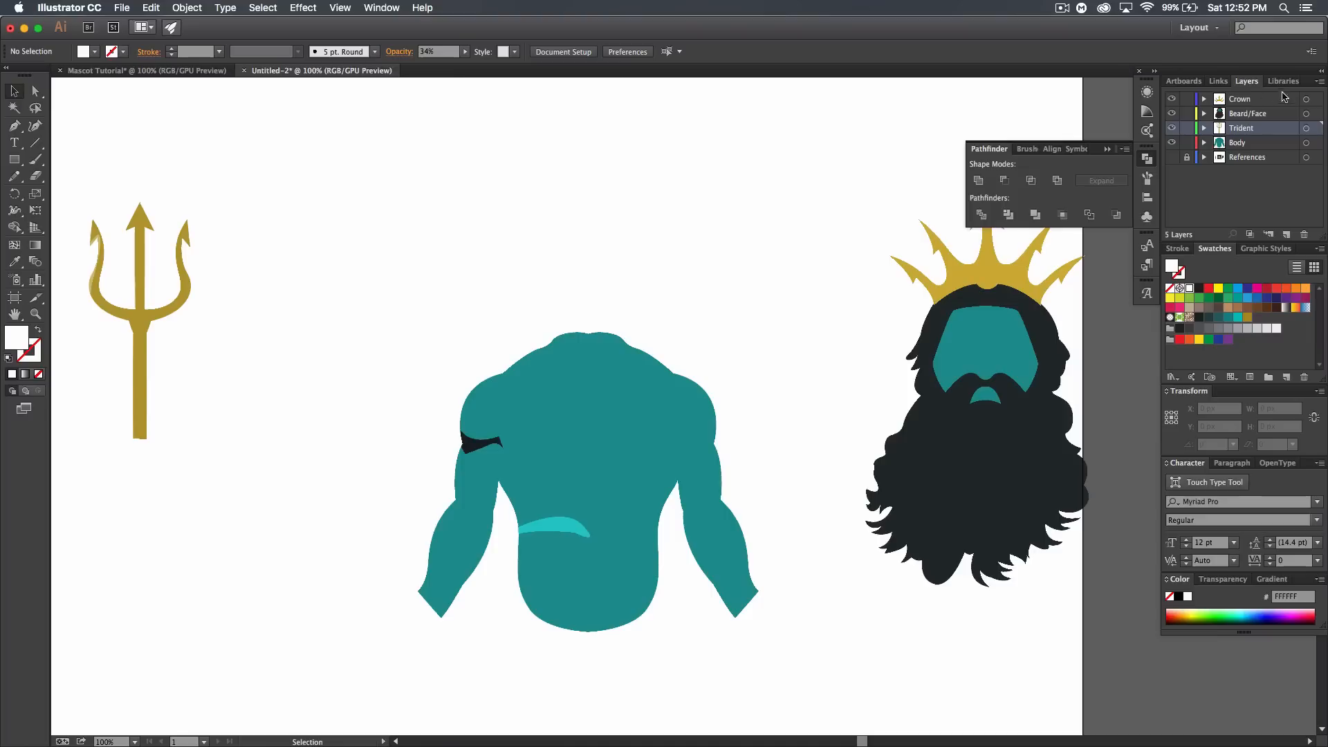
- Move the crown and bearded head together onto the body's shoulders and scale them down to about 223 by 401 px
click(1306, 114)
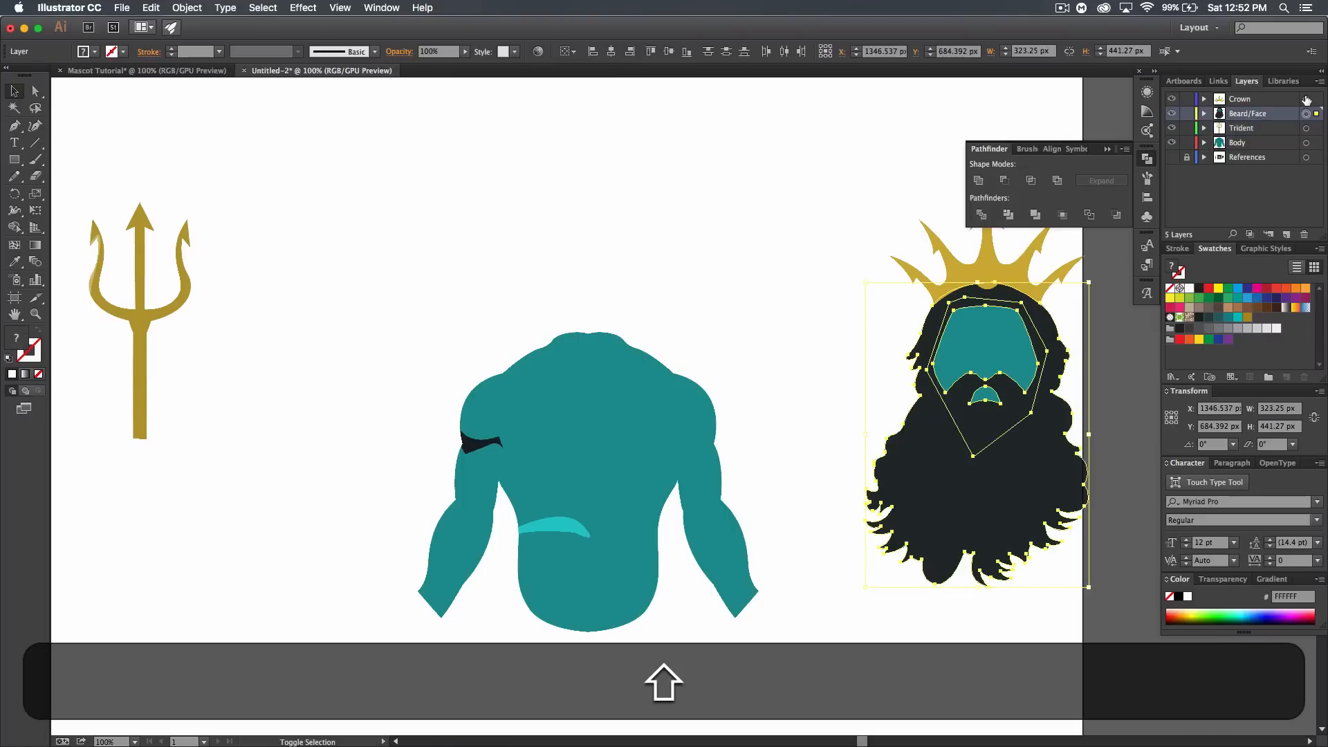
shift+click(1306, 99)
drag(998, 344, 606, 249)
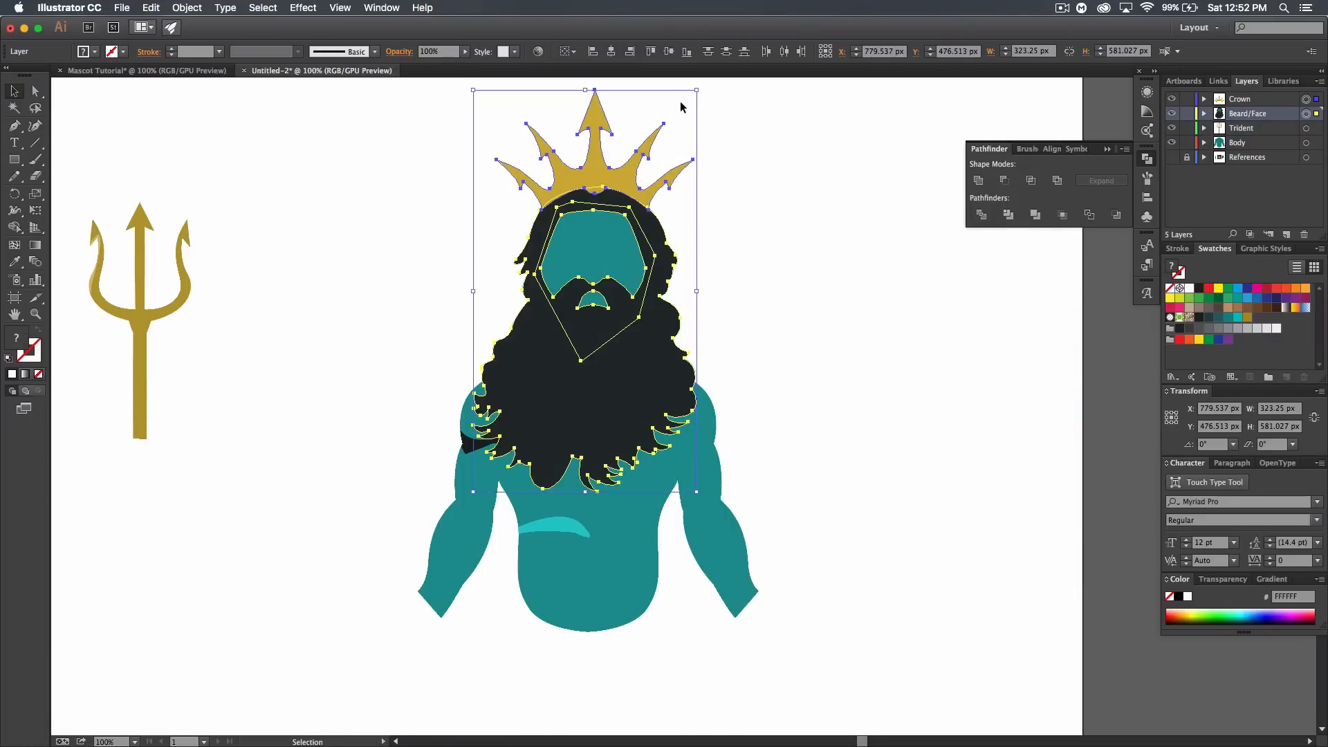
drag(697, 91, 663, 131)
drag(617, 267, 611, 280)
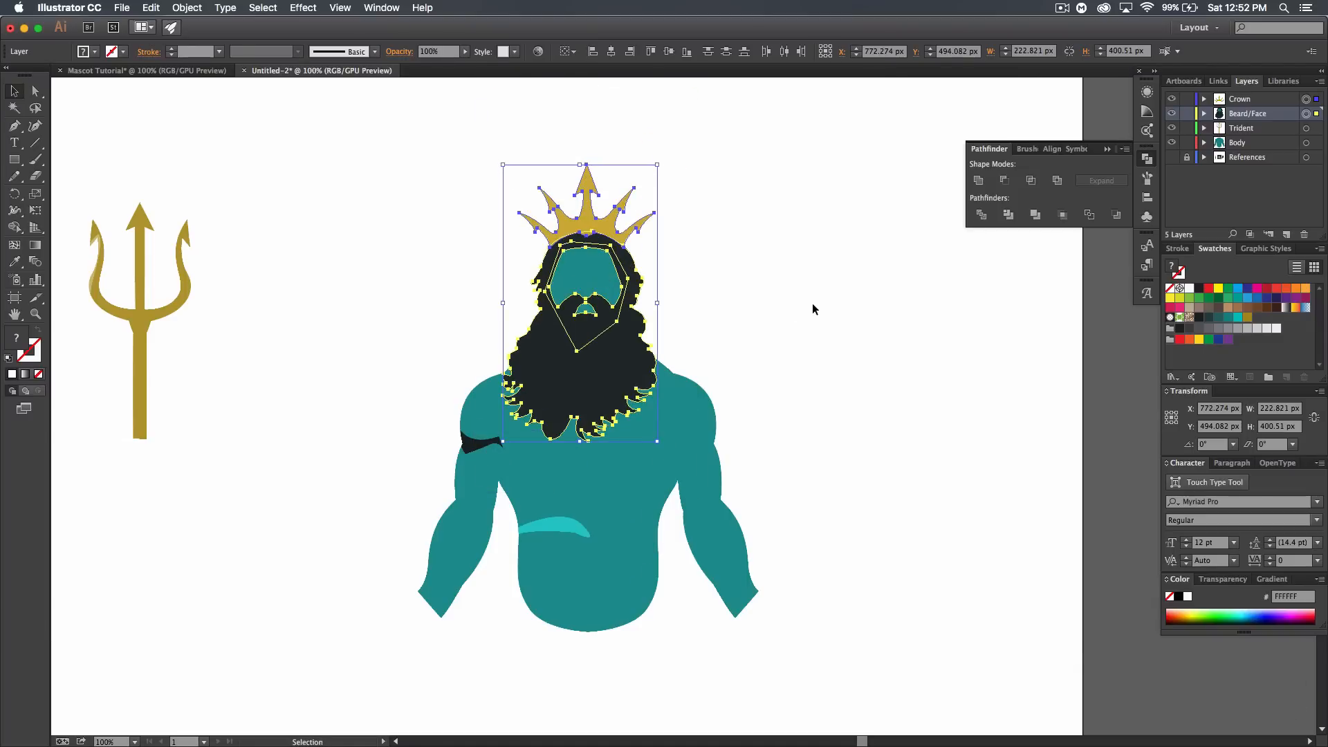
- Move the Trident layer below Body, tilt the trident about 45° outward and place it behind the figure's left-hand shoulder
click(1307, 129)
drag(1280, 128, 1277, 150)
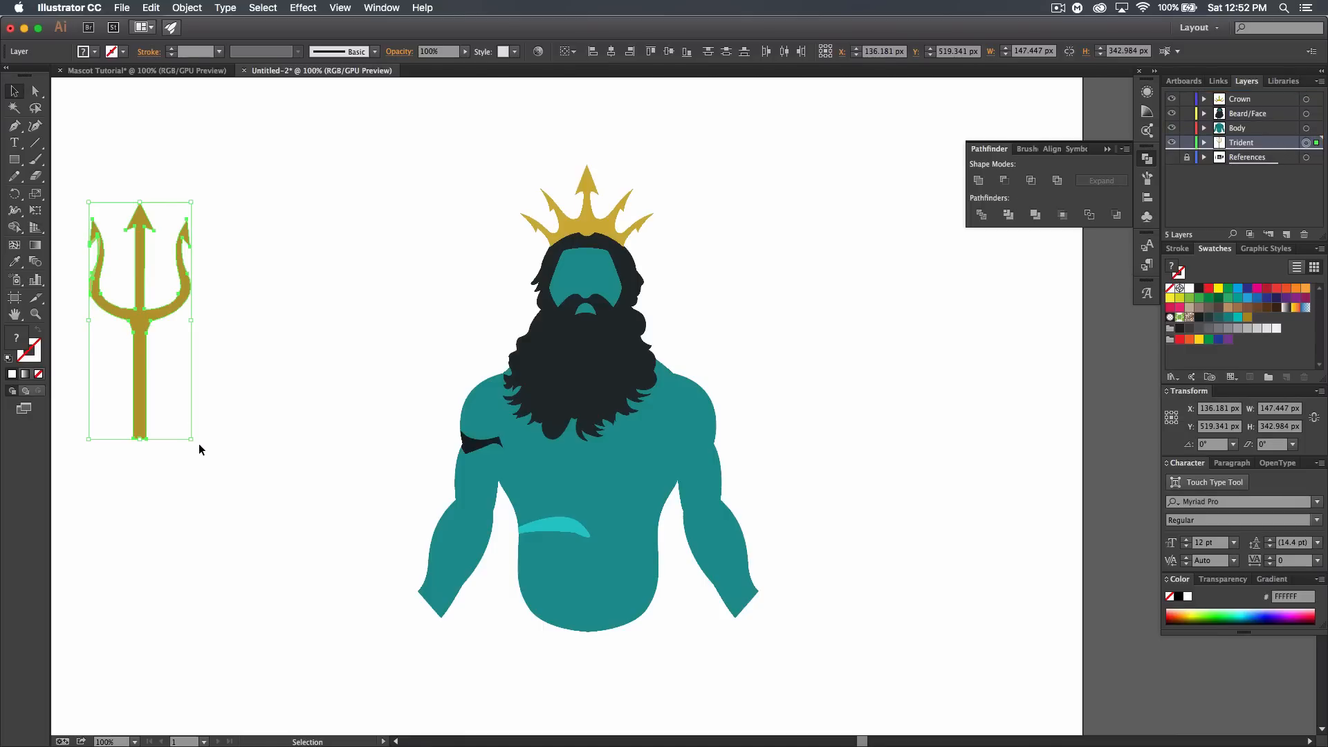
drag(199, 443, 513, 393)
- Duplicate the tilted trident with its highlight, mirror the copy left to right and place it behind the opposite shoulder
drag(442, 354, 785, 376)
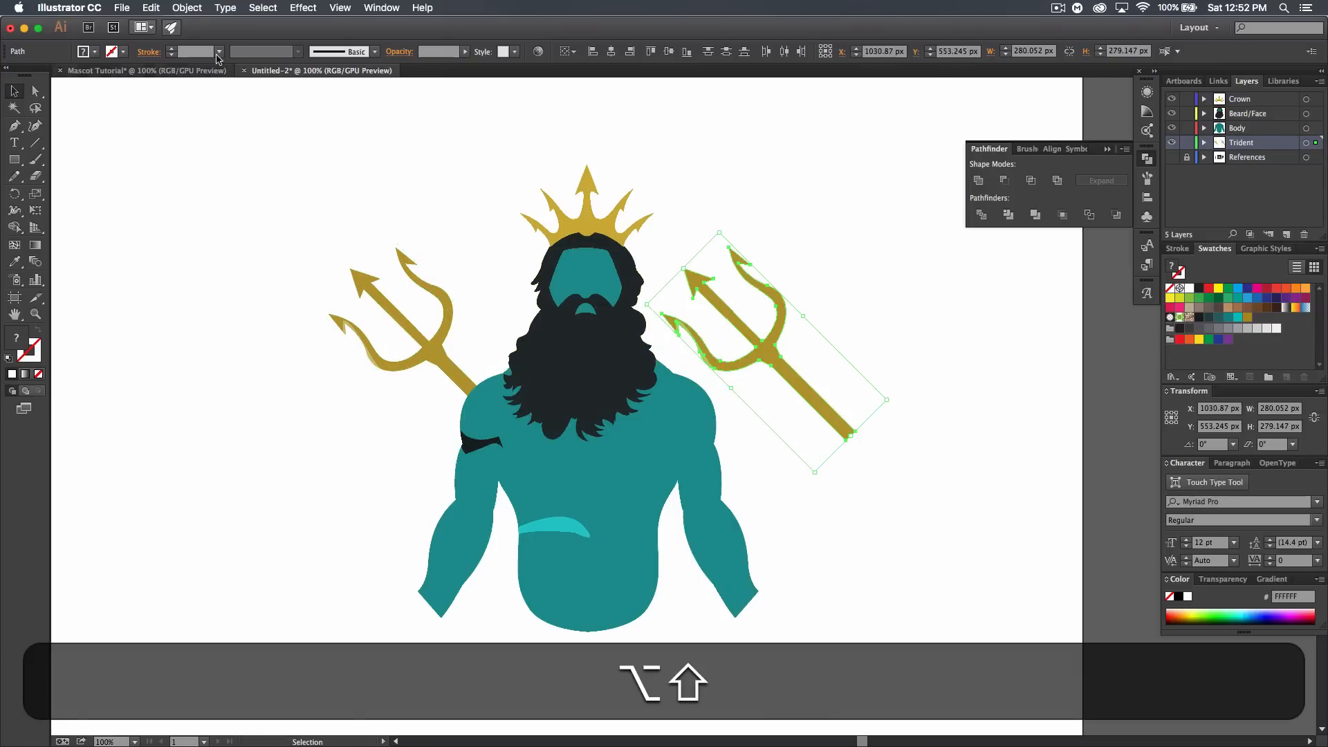
click(187, 8)
mouse_move(276, 27)
click(376, 78)
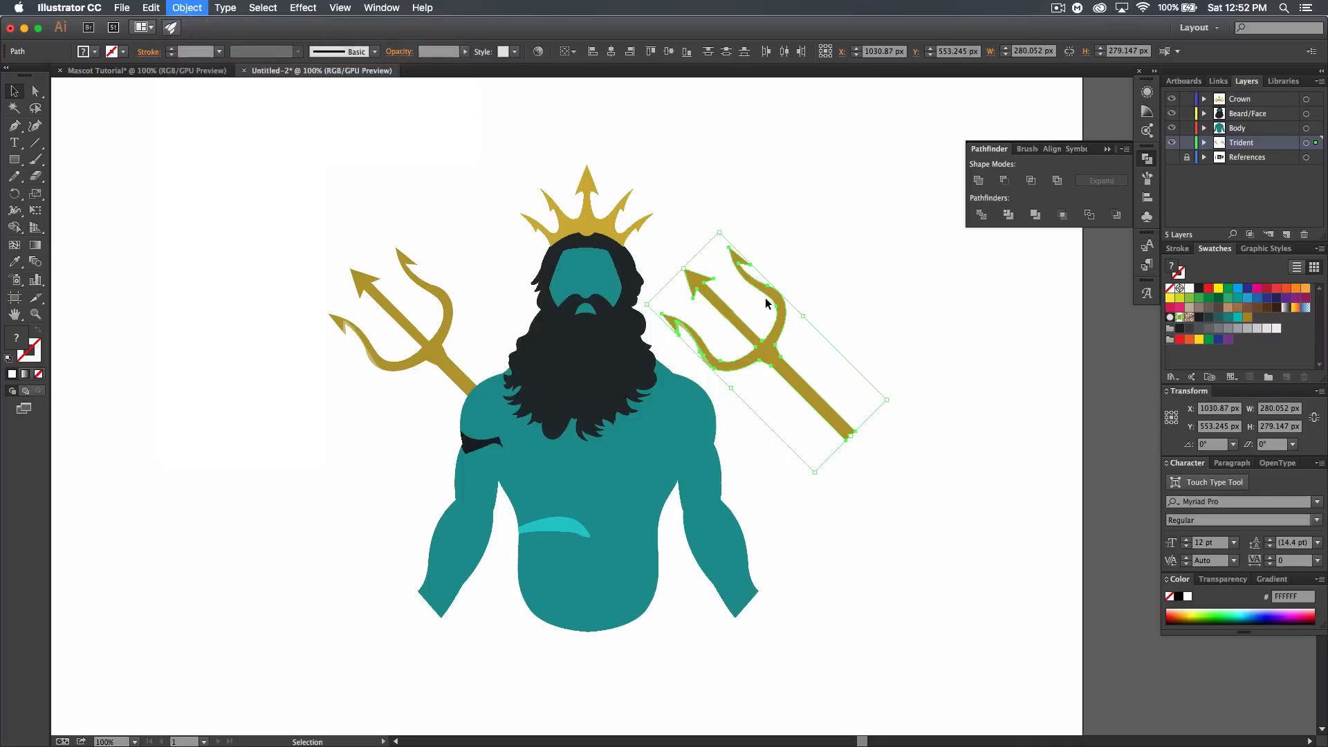
click(679, 476)
drag(744, 362, 719, 363)
click(917, 407)
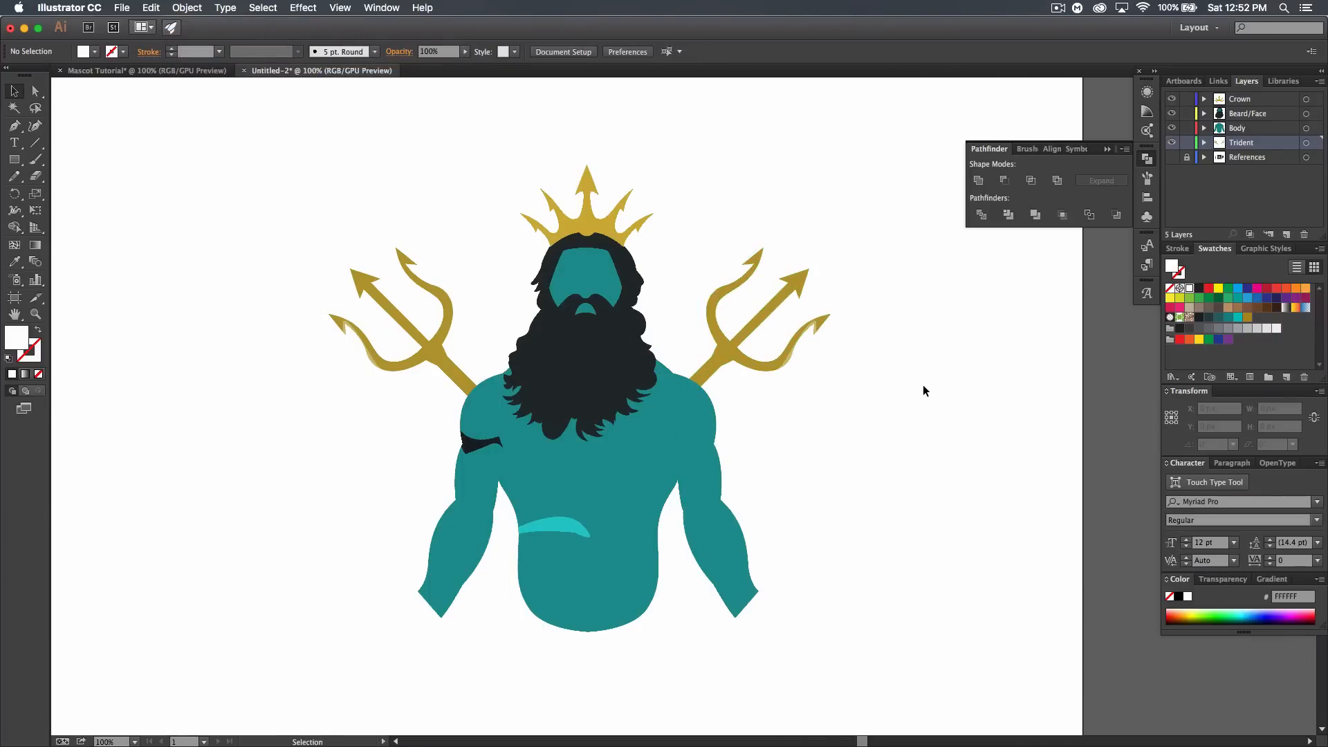
- Switch to Preview to examine the shield behind the figure in tridentlogo.png, close it and return to the Illustrator drawing
key(super+minus)
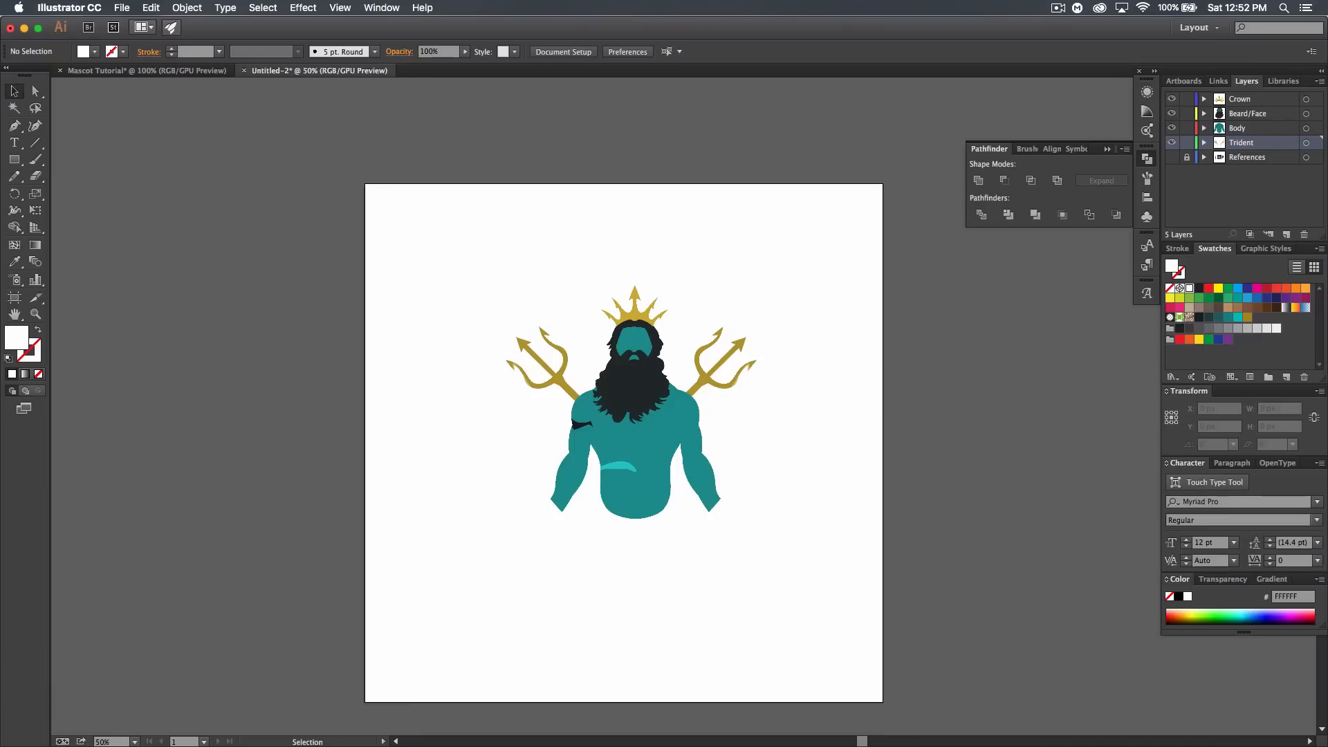
key(shift+Tab)
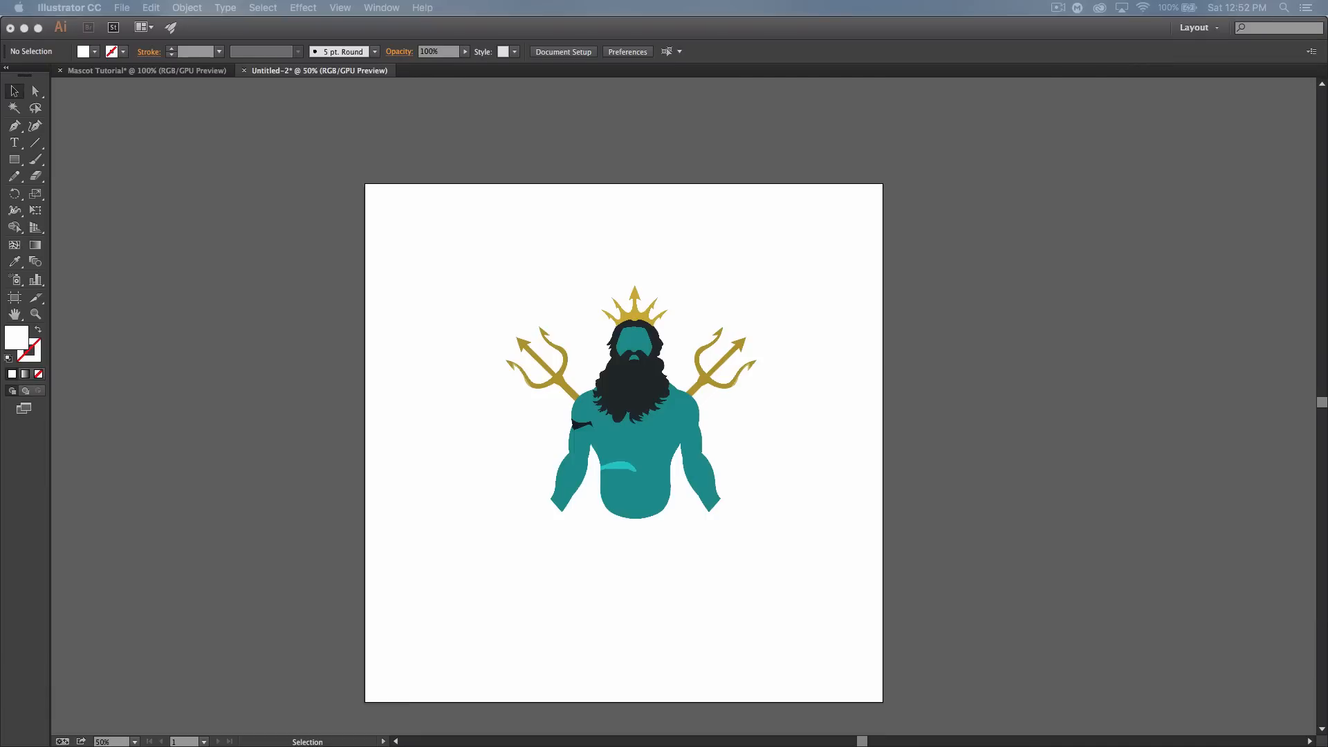
drag(2, 62, 317, 90)
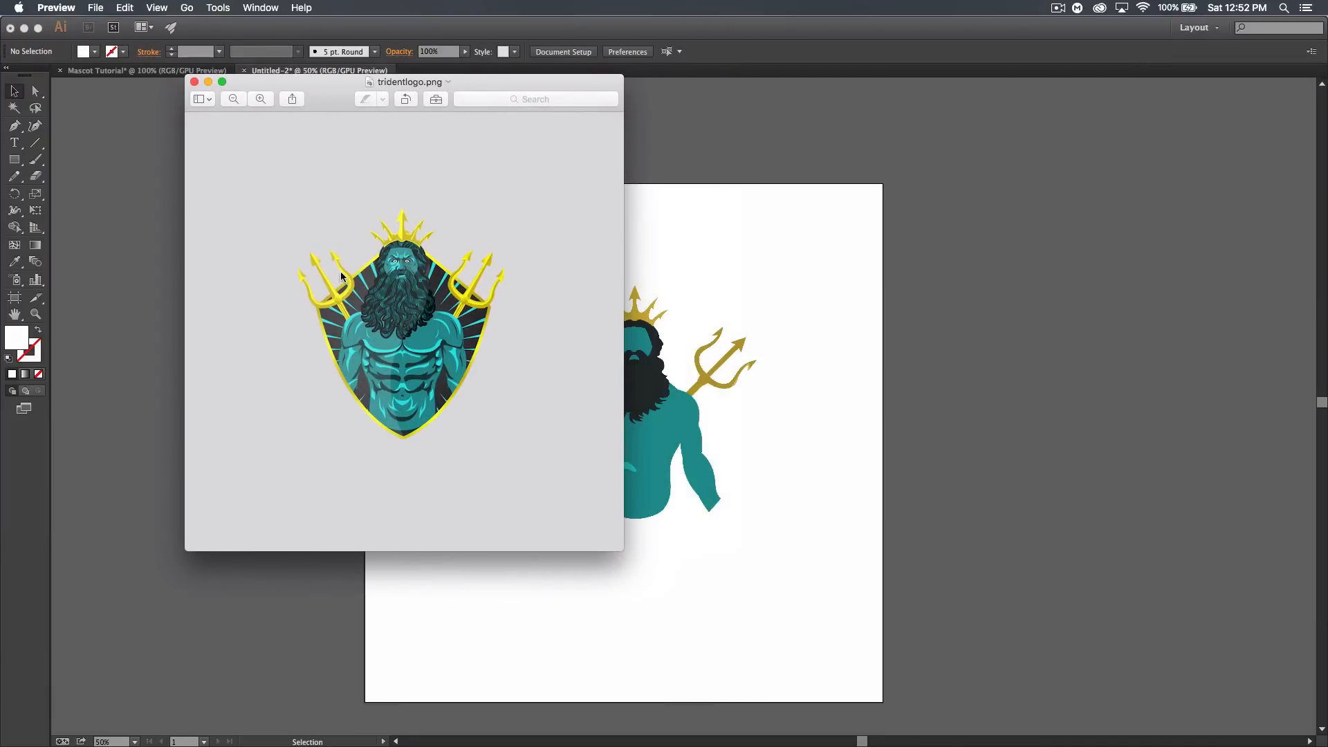
click(196, 83)
click(864, 209)
key(shift+Tab)
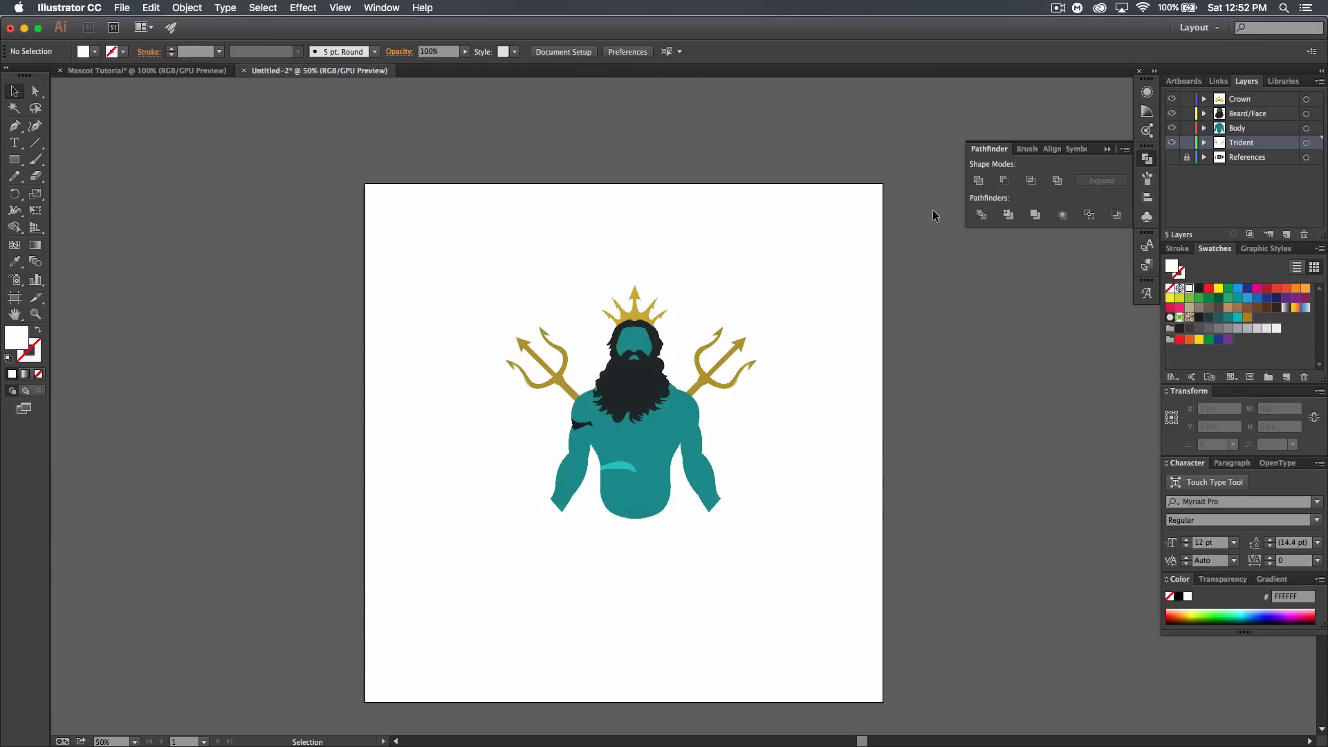
- Add a new layer between Trident and References, and lock the Crown, Beard/Face, Body and Trident layers
click(1277, 164)
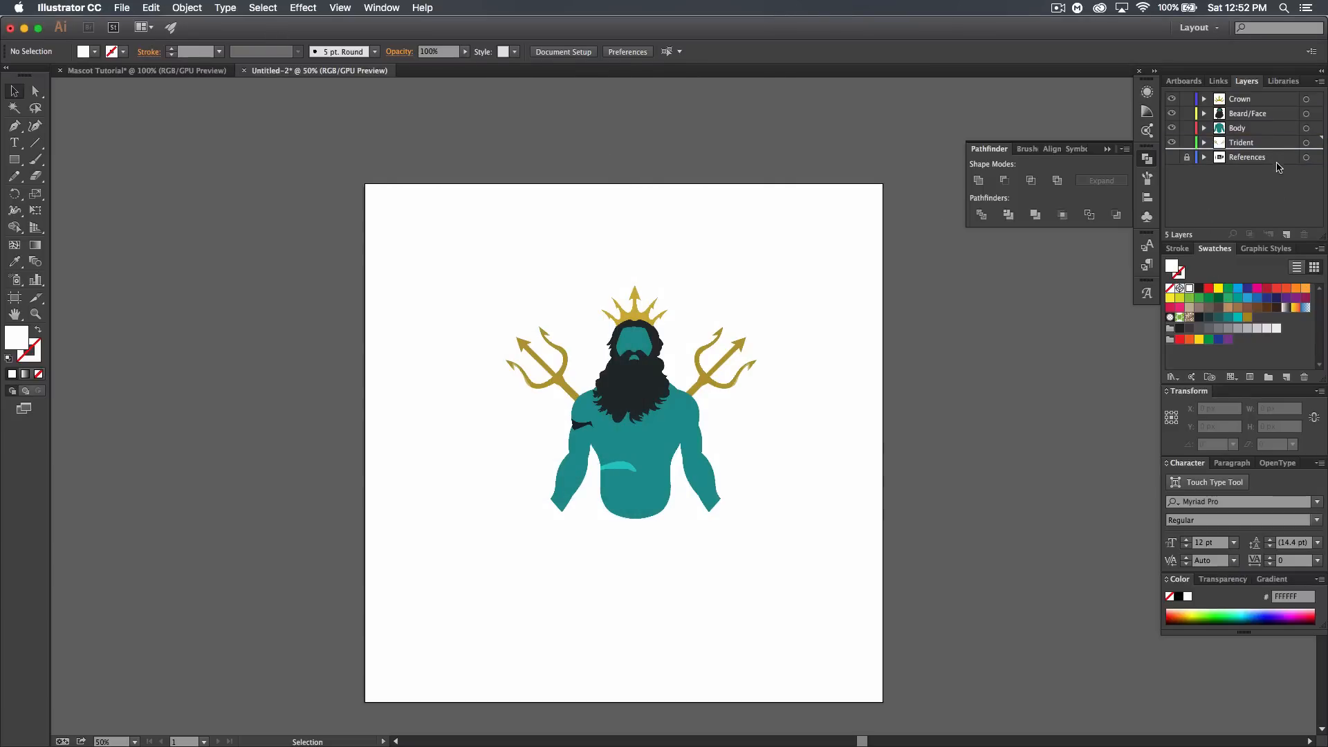
click(1286, 235)
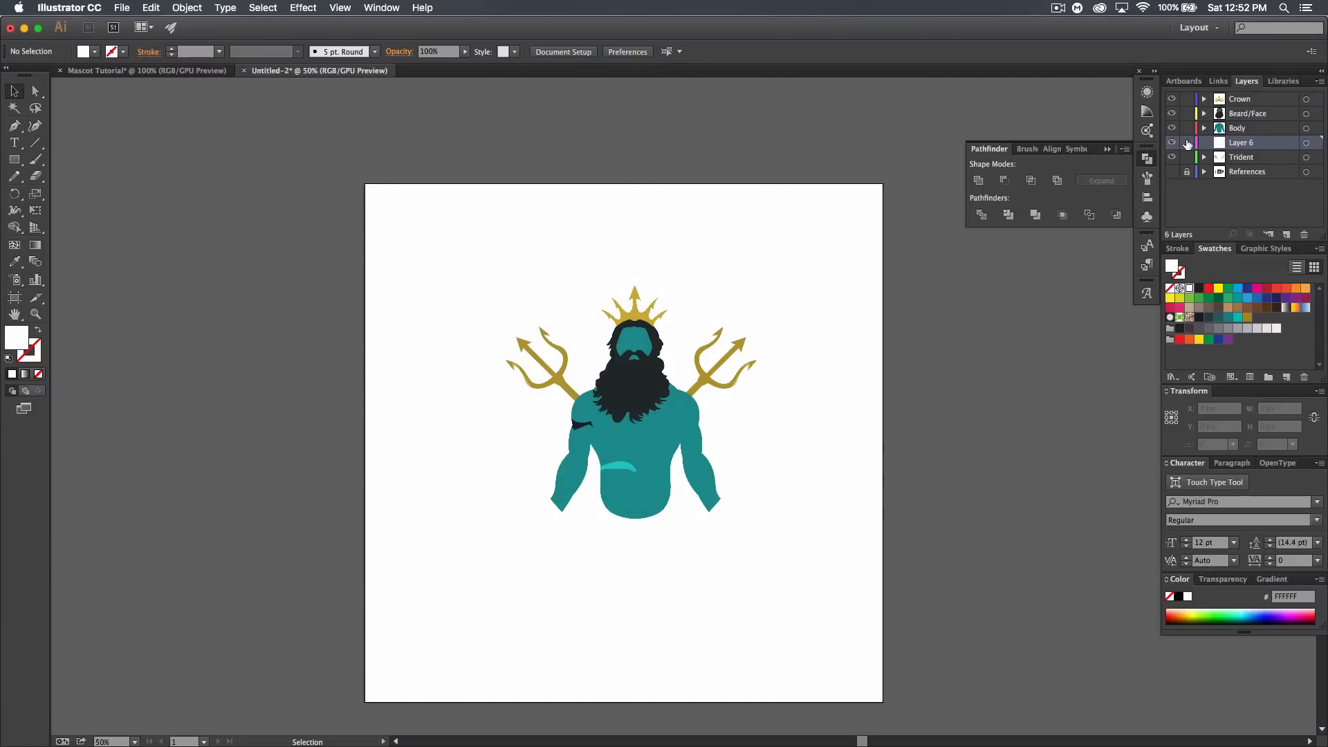
drag(1187, 129, 1193, 101)
shift+click(1268, 161)
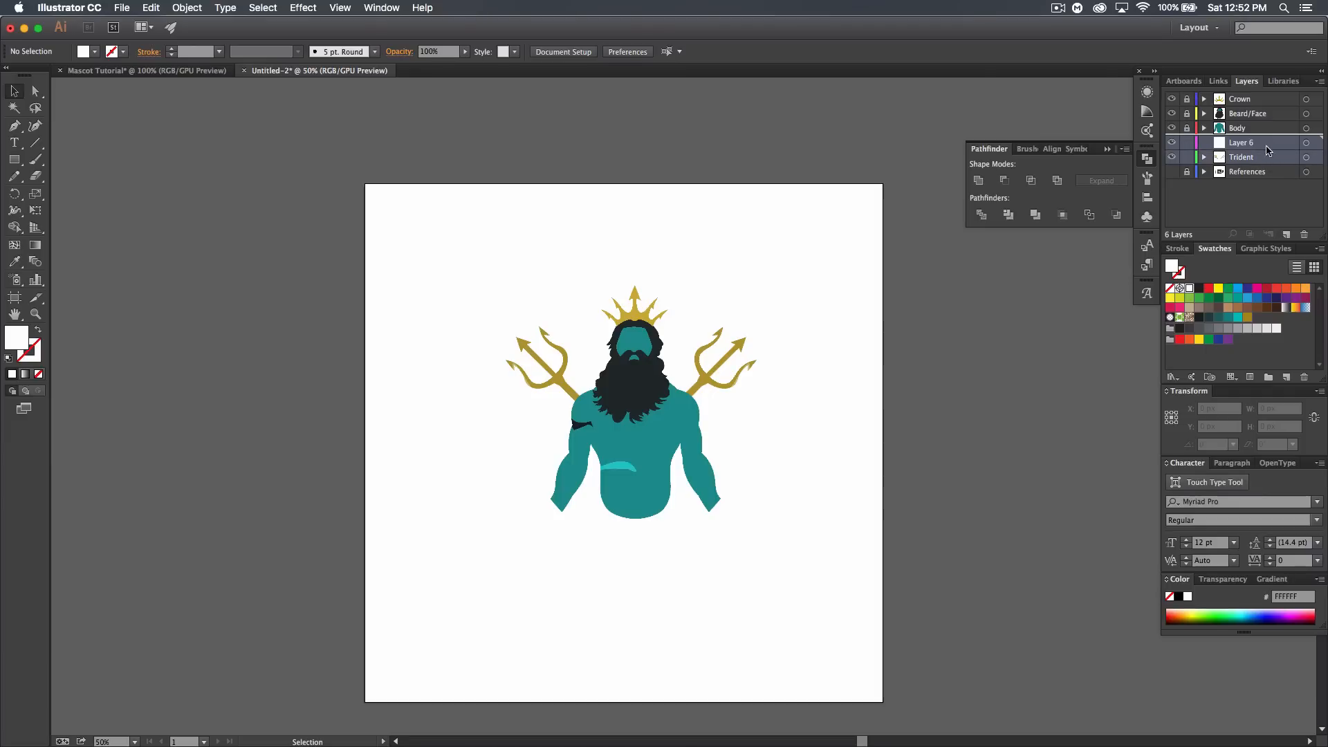
click(1268, 146)
drag(1267, 147, 1275, 168)
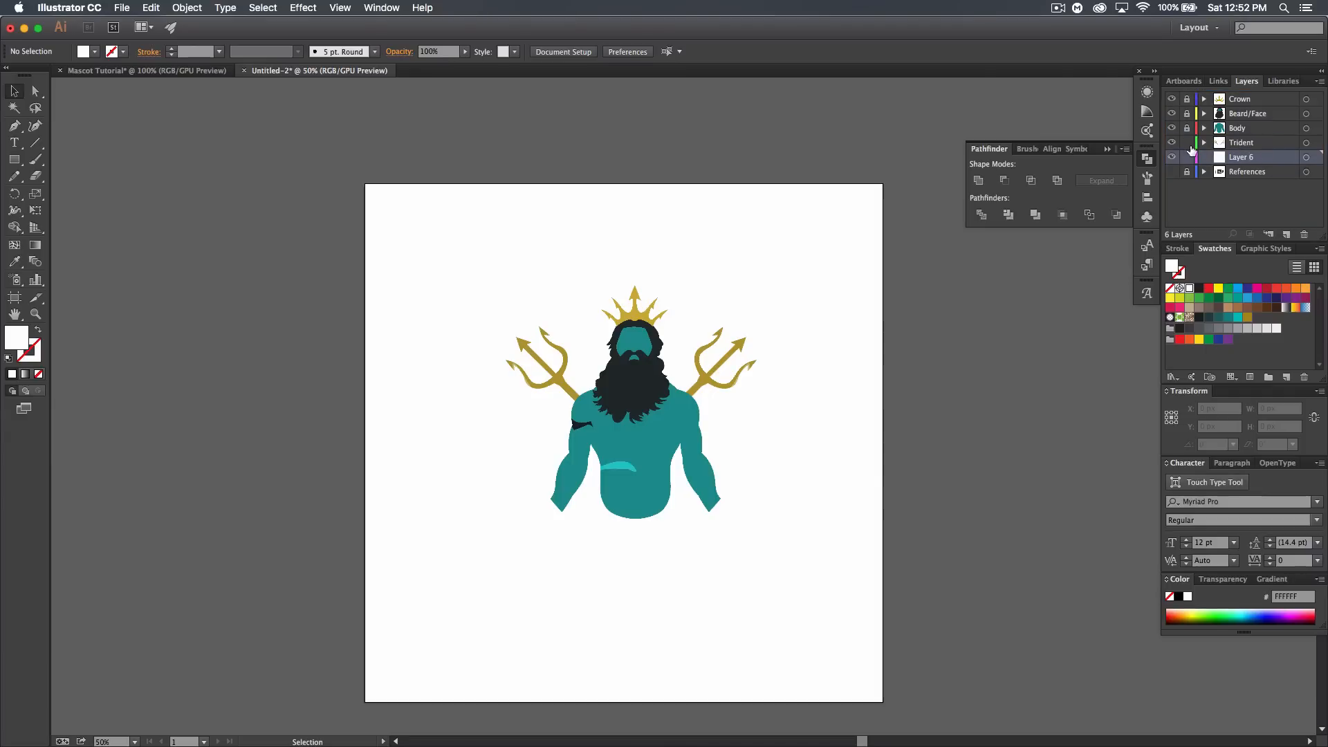
click(1189, 143)
- Prepare the Pen tool with the dark swatch 171E1E as fill and no stroke
key(p)
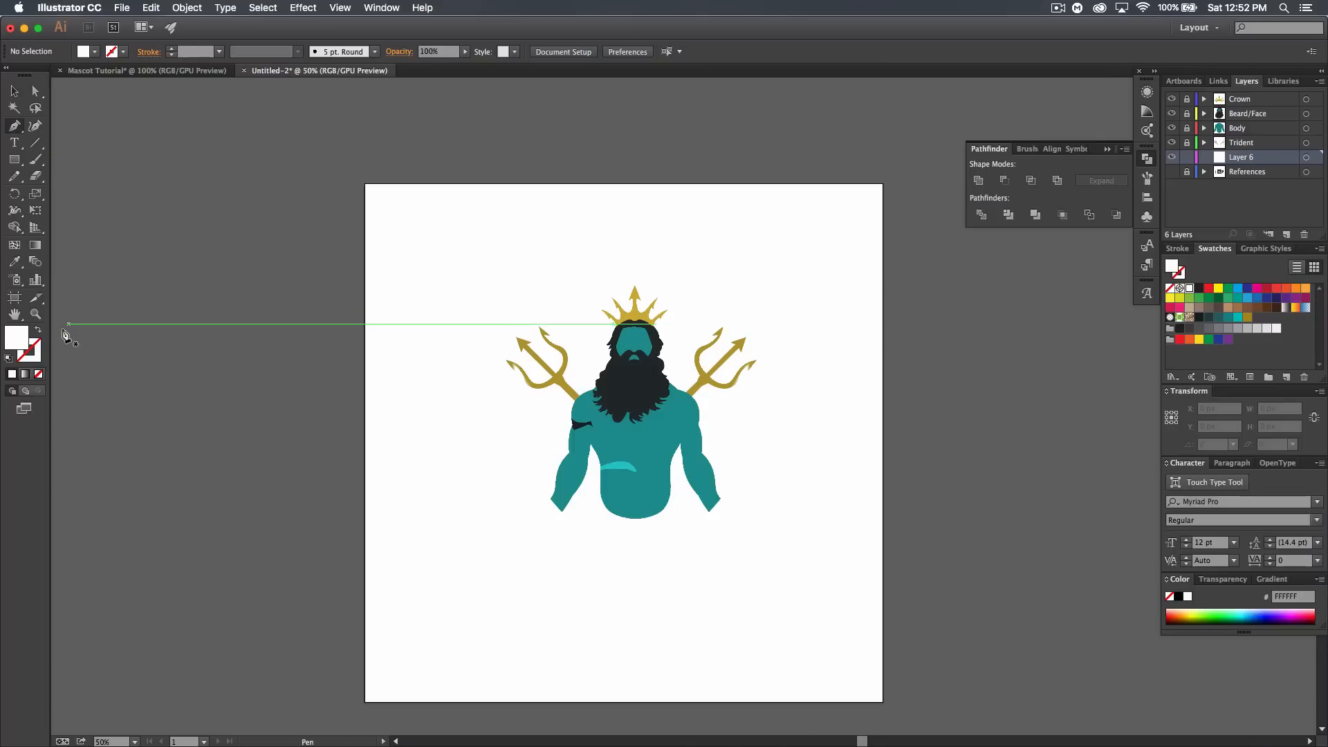
click(38, 331)
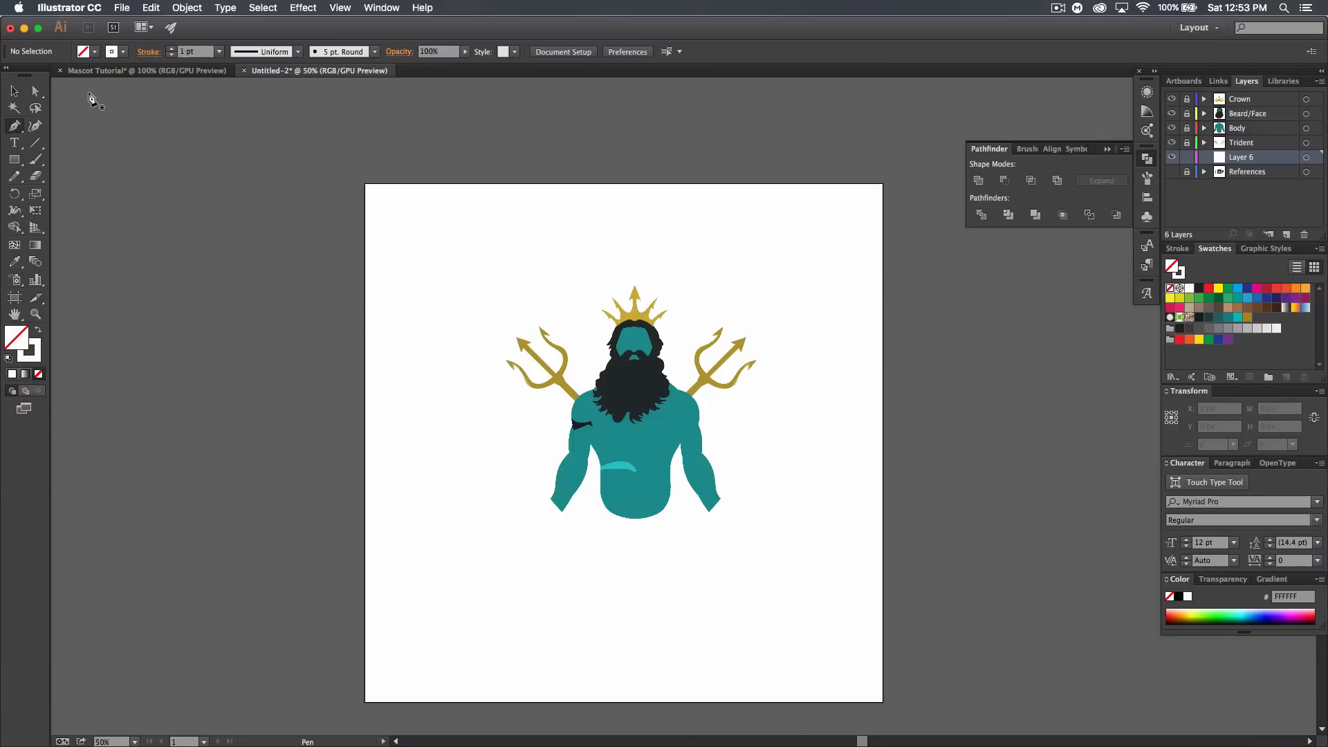
click(38, 331)
click(97, 52)
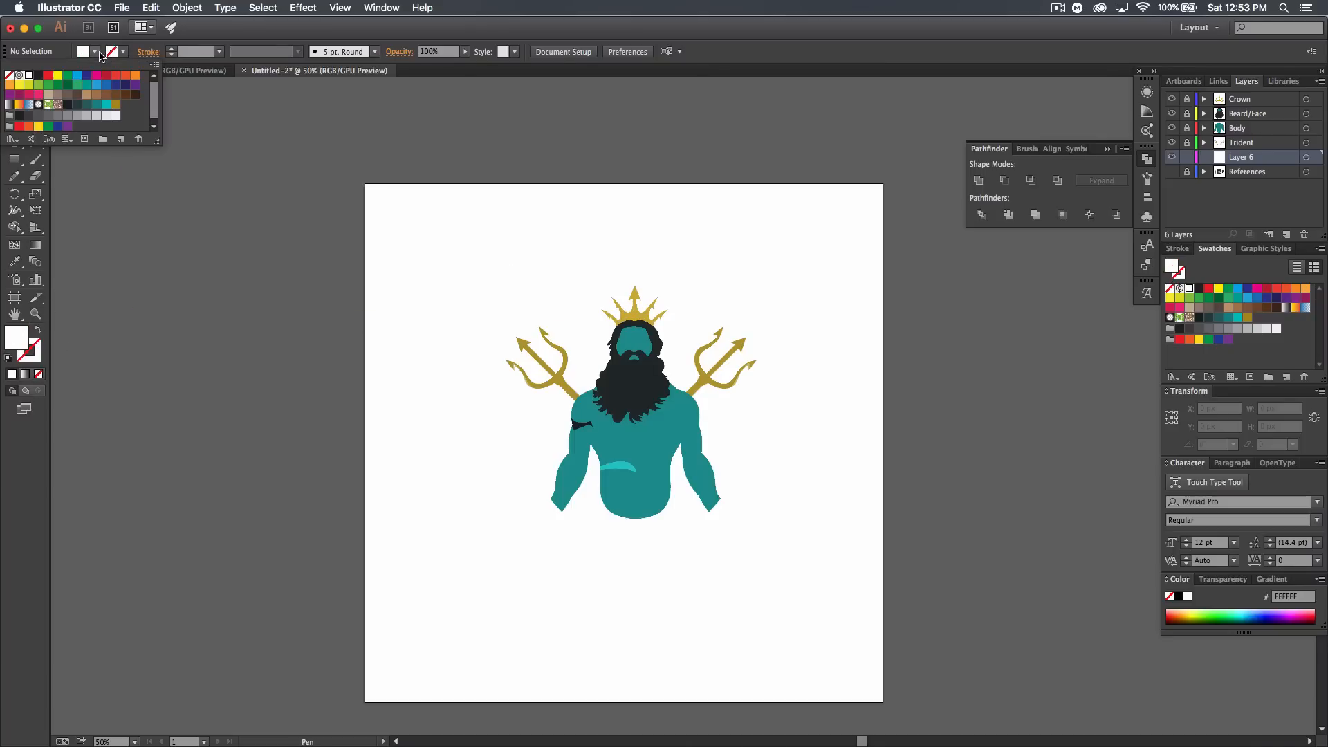
click(67, 105)
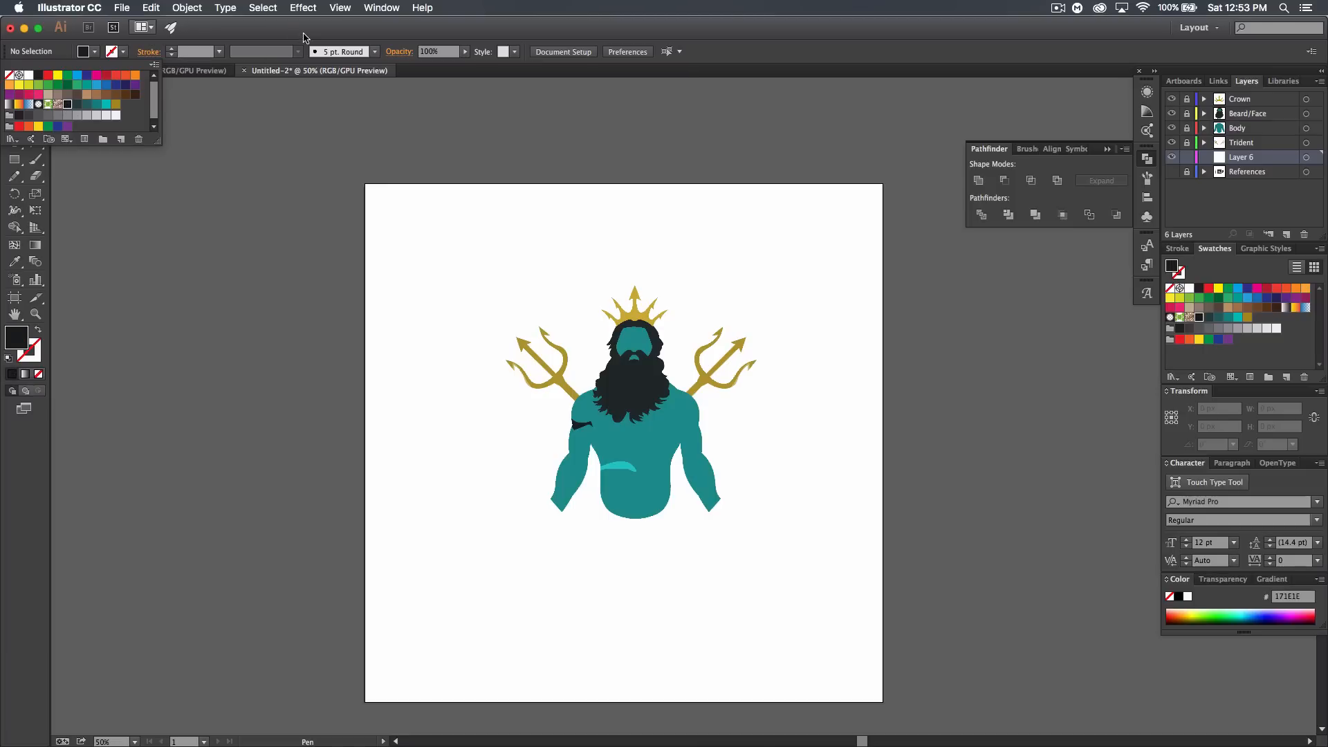
click(305, 34)
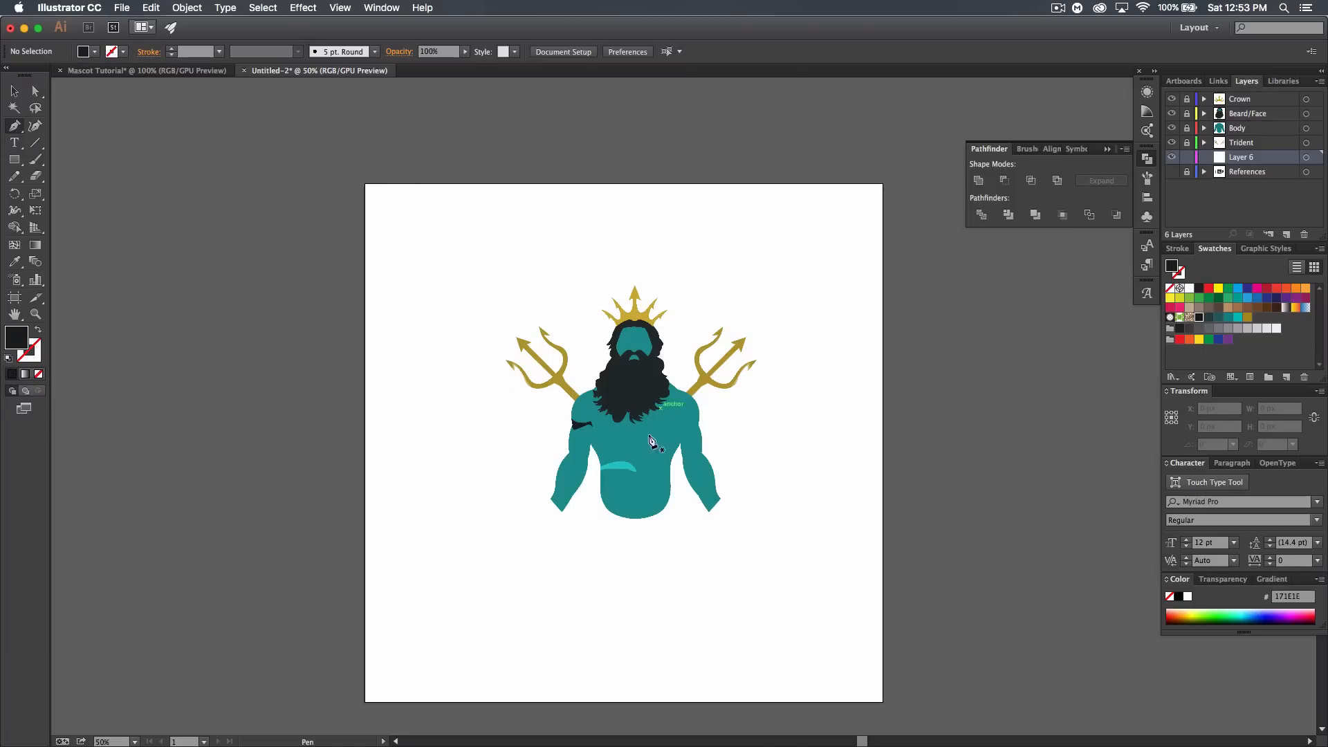
- Draw the shield's left half behind the figure as a closed curved path about 245 by 602 px, from below the torso to the crown's base
click(631, 528)
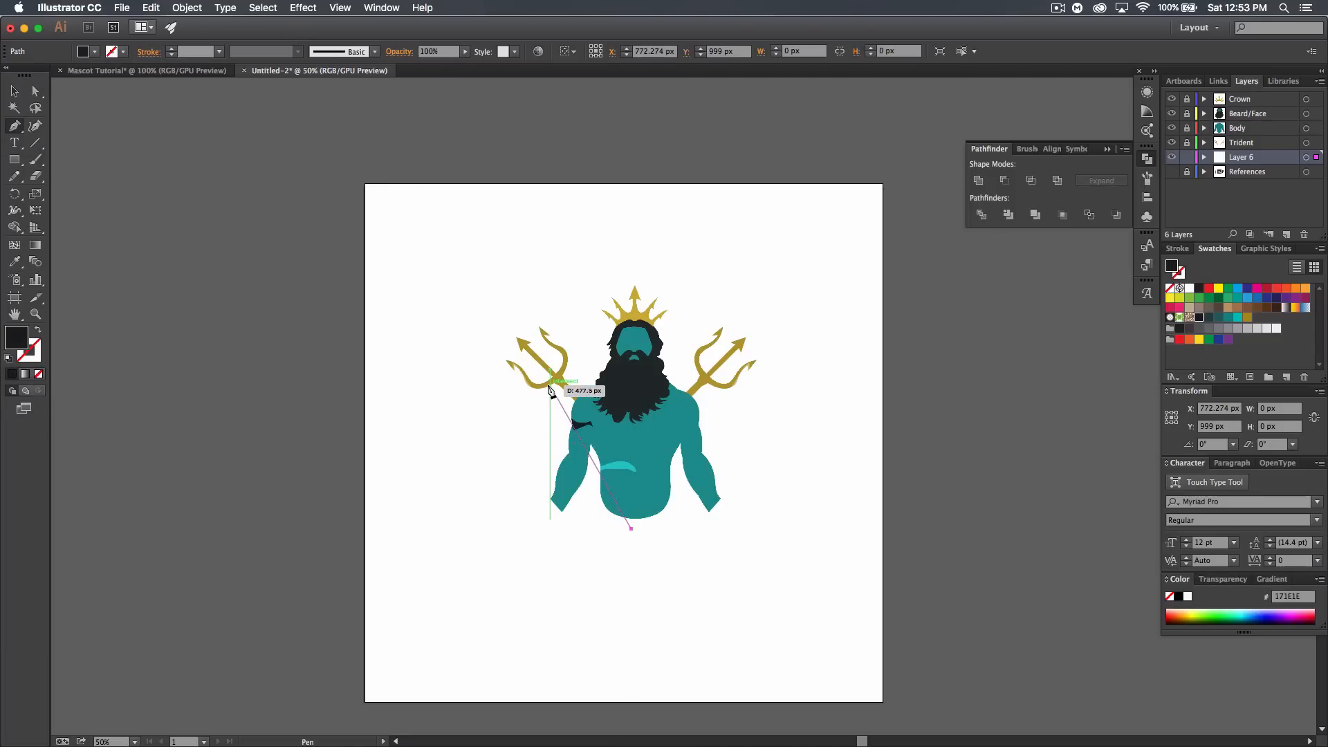
drag(550, 385, 541, 305)
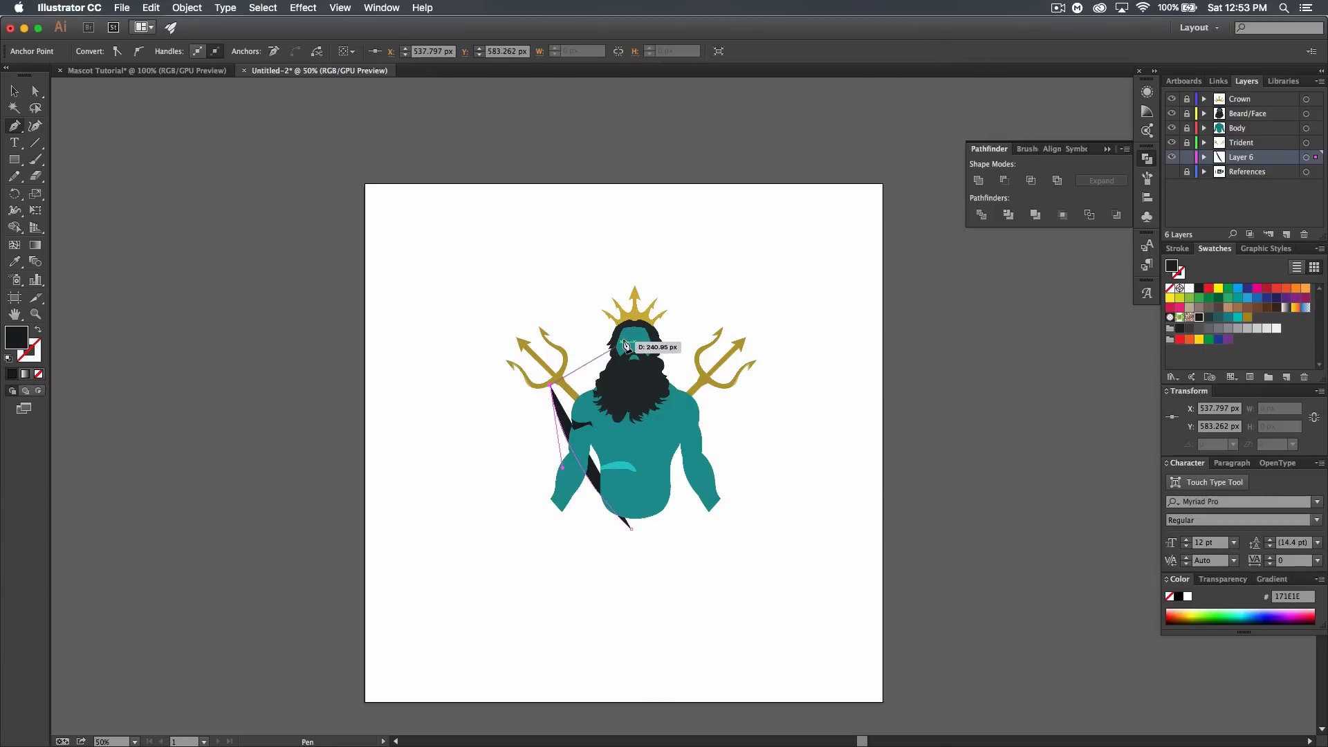
drag(635, 320, 675, 308)
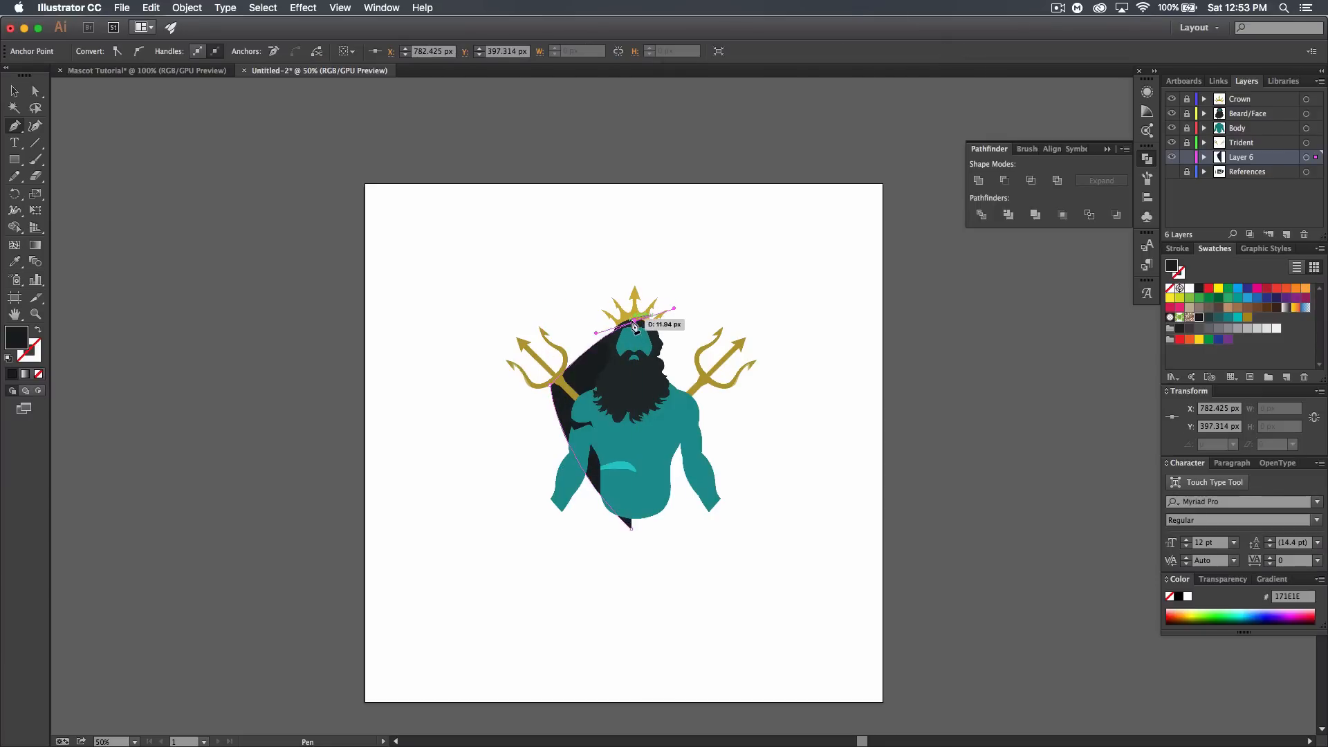
key(super+z)
key(super+z)
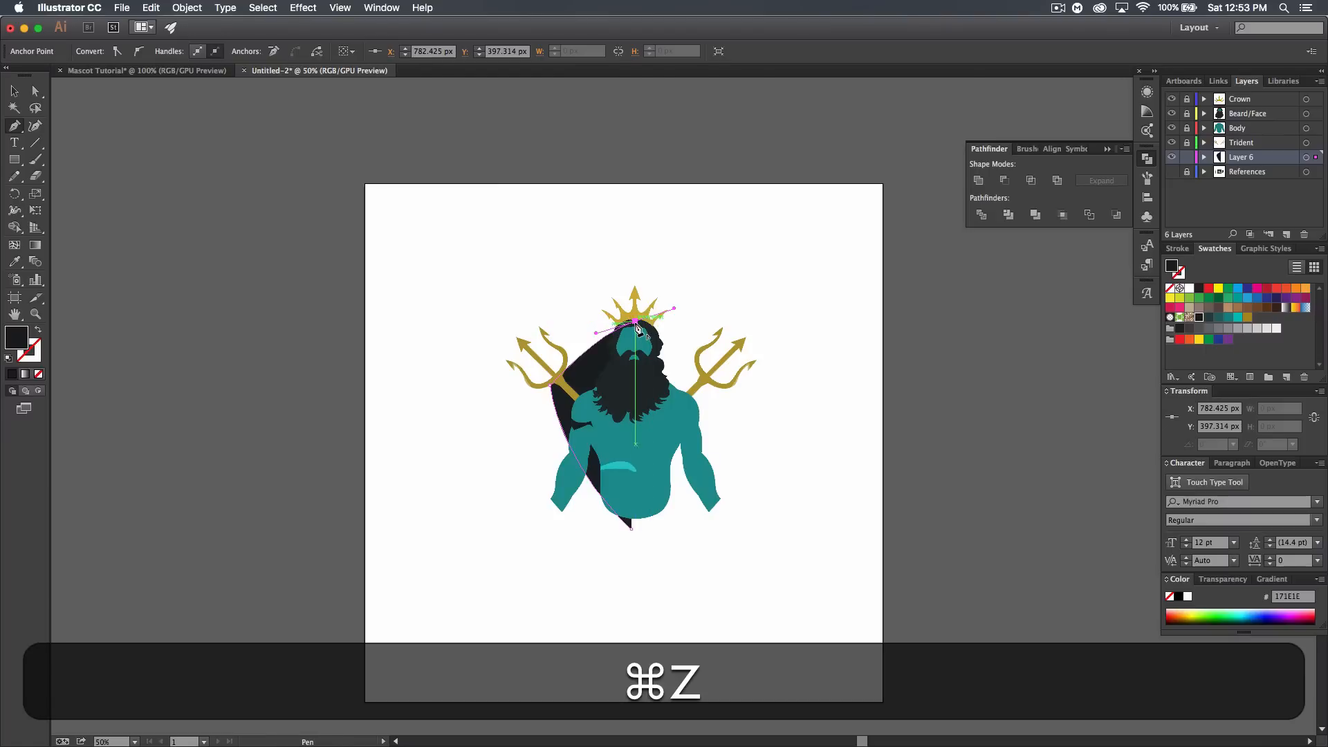
click(631, 529)
click(14, 90)
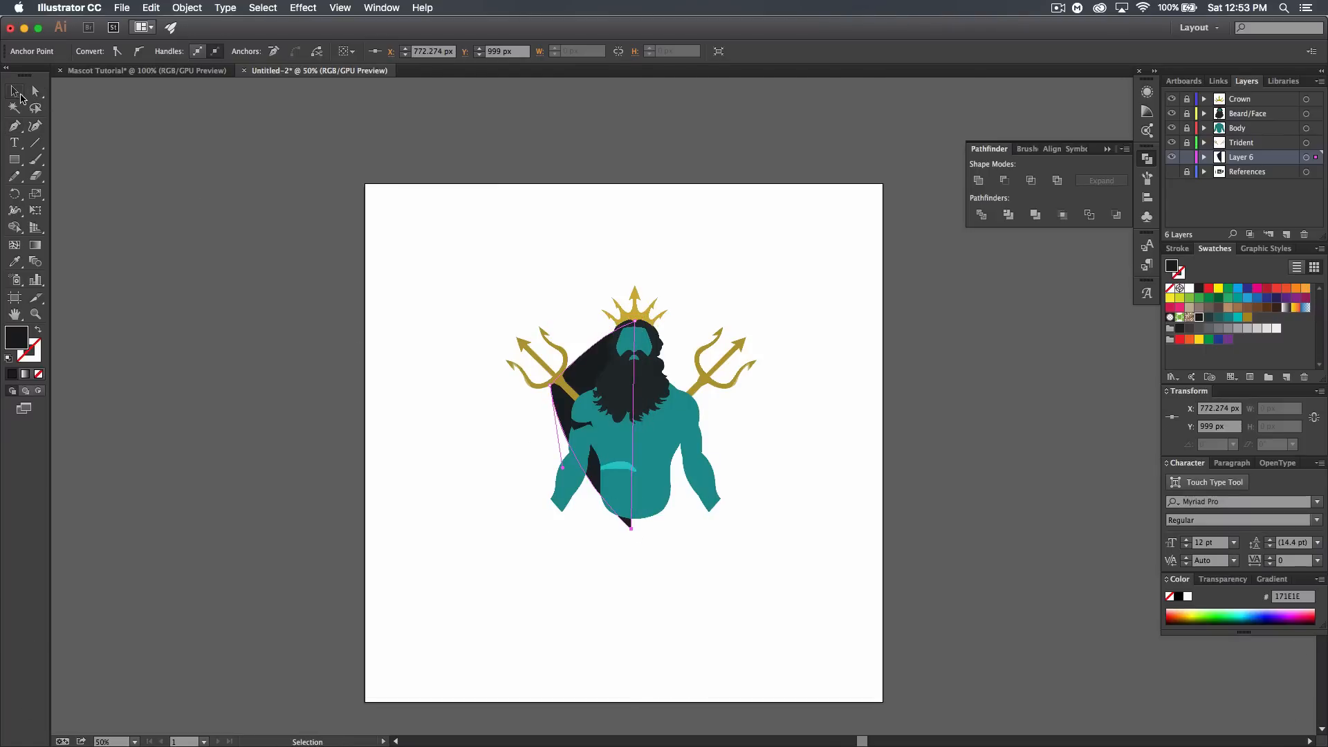
click(778, 613)
- Duplicate the half shield, mirror the copy left to right and move it level so it overlaps the original along the centre
click(587, 371)
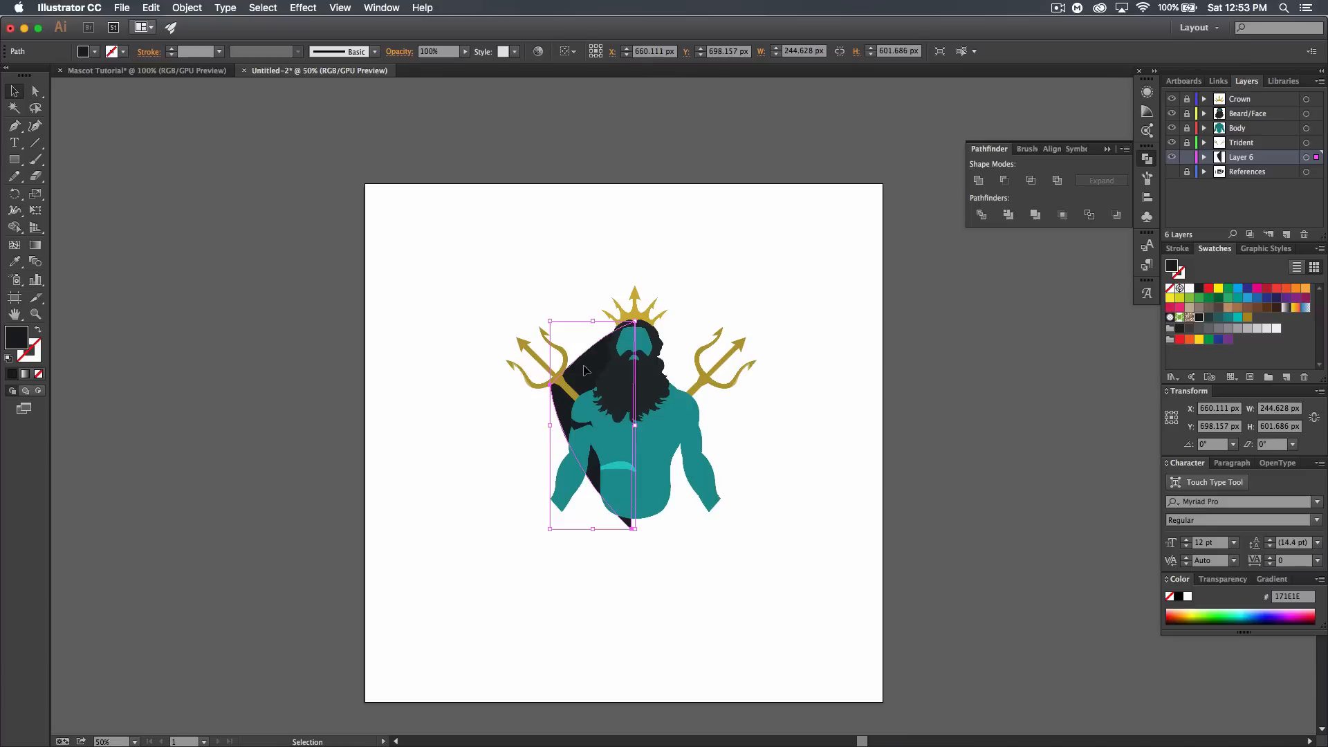
key(alt)
drag(587, 367, 793, 367)
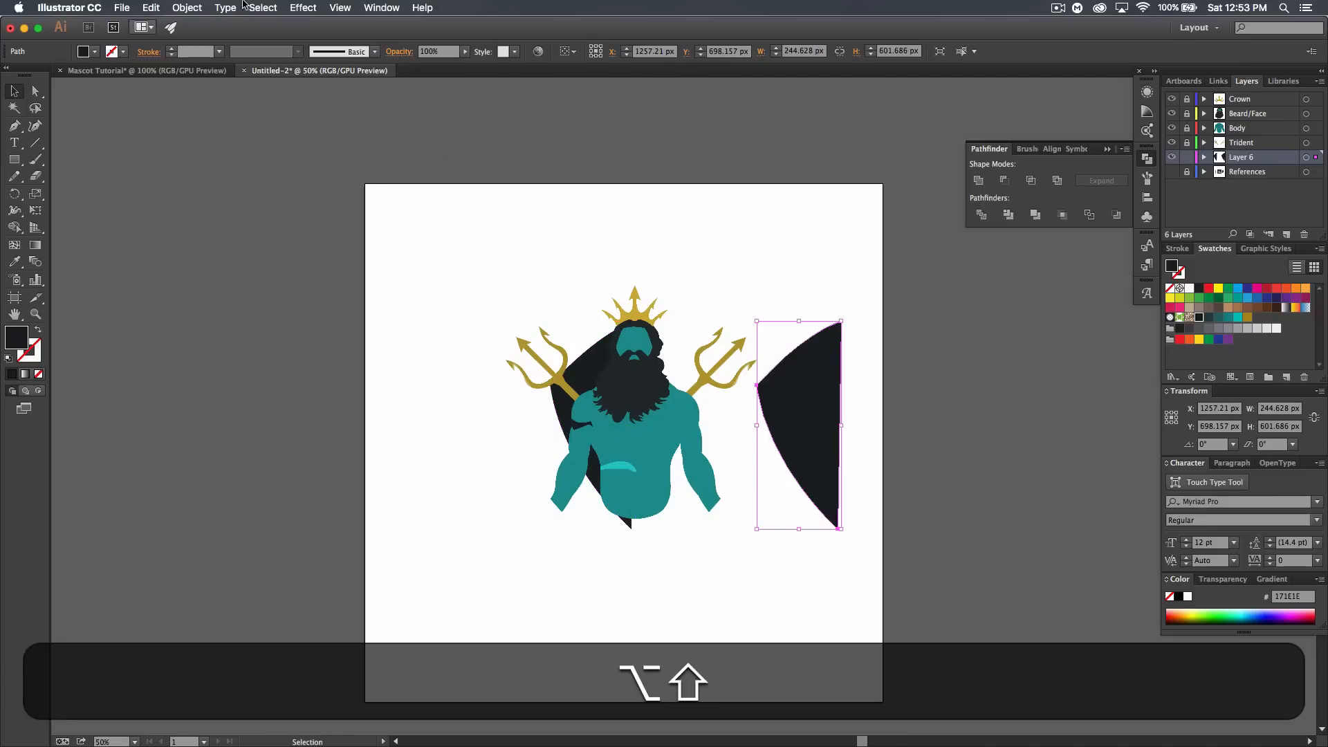
click(186, 8)
mouse_move(202, 27)
click(373, 72)
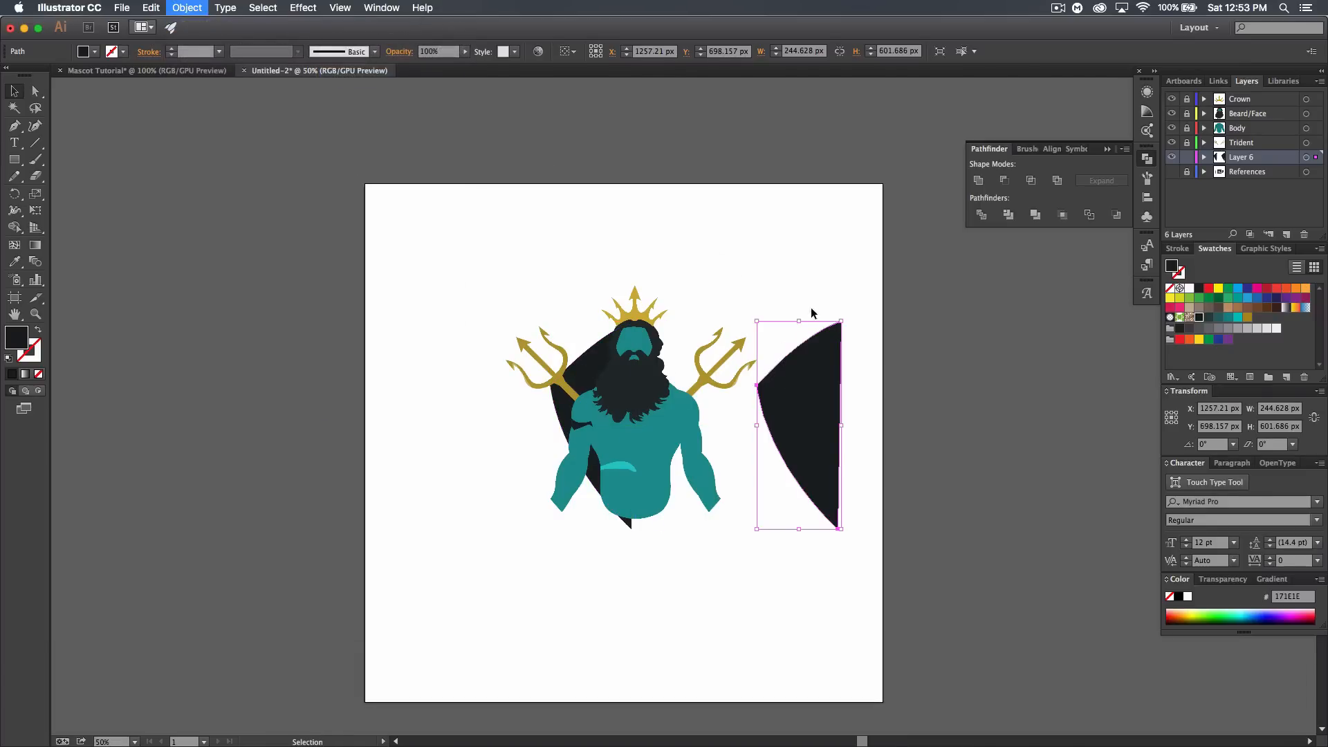
click(674, 477)
drag(809, 427, 688, 423)
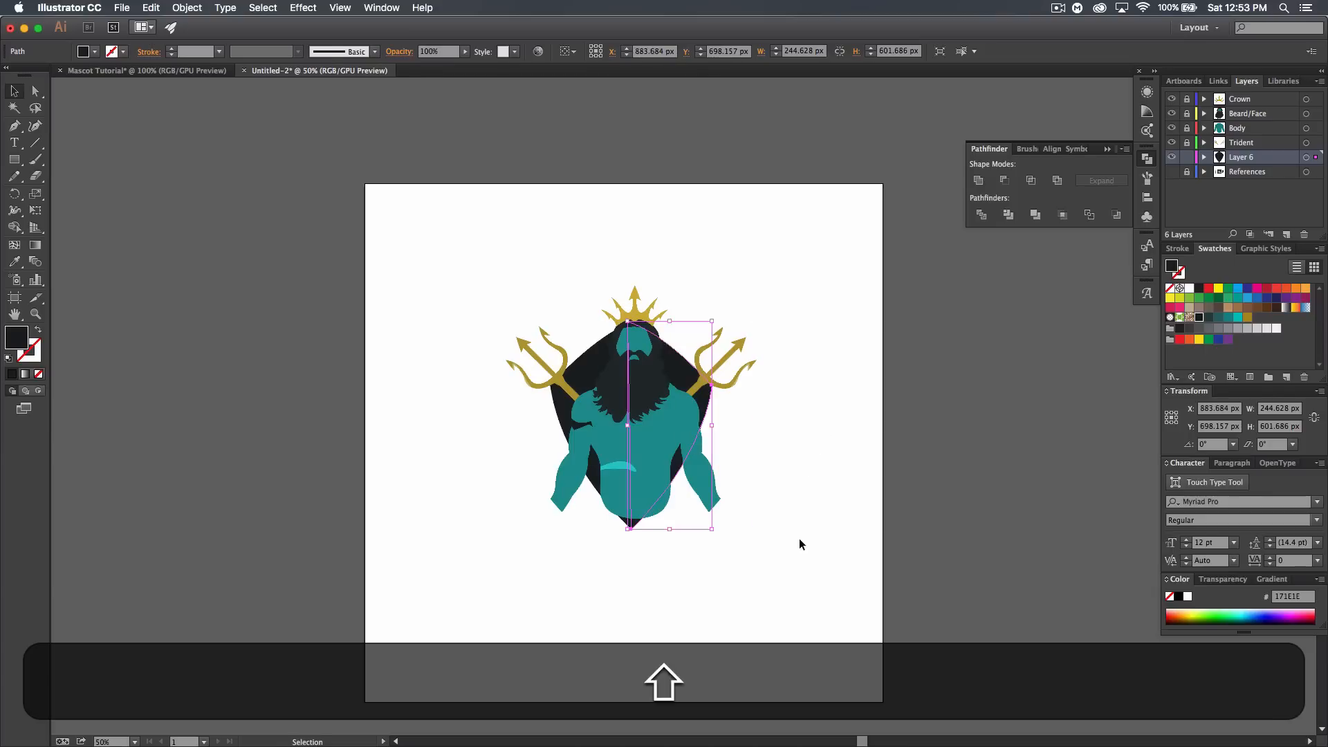
- Unite the two shield halves into one shape
click(797, 542)
drag(760, 514, 543, 377)
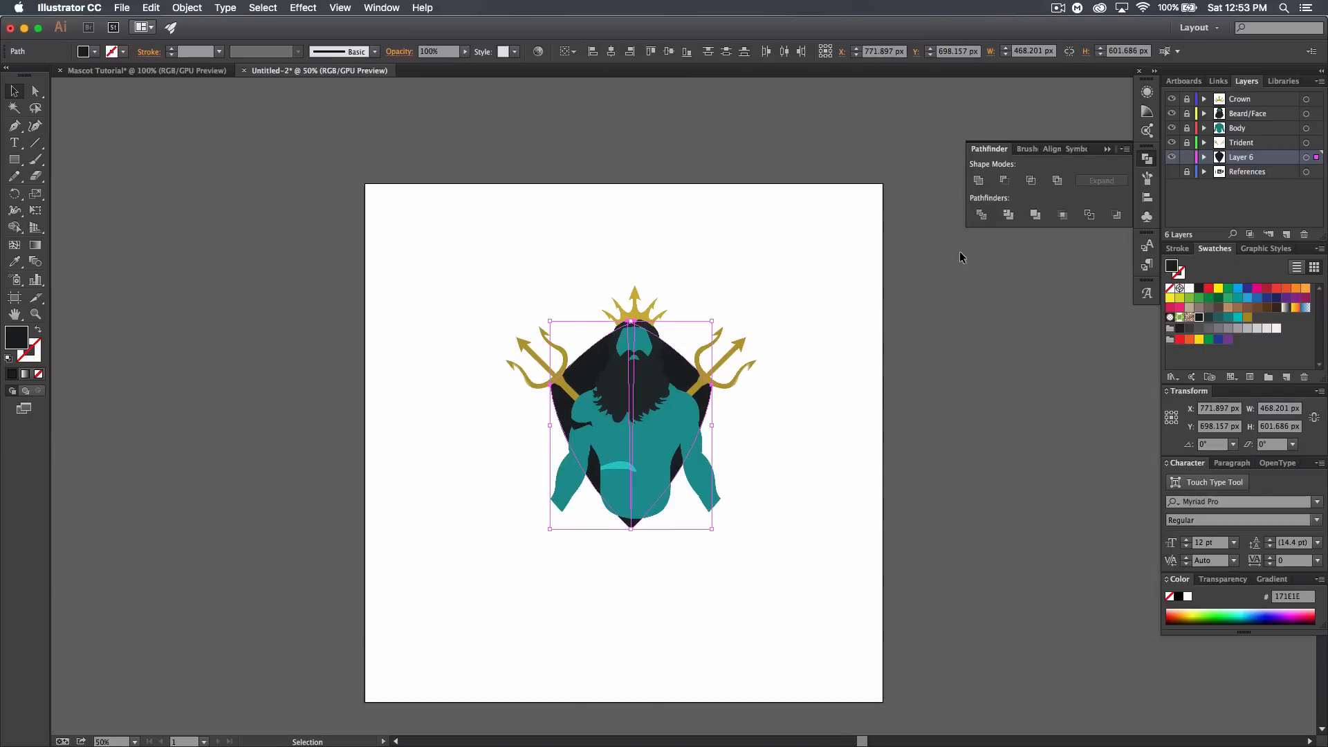
click(978, 182)
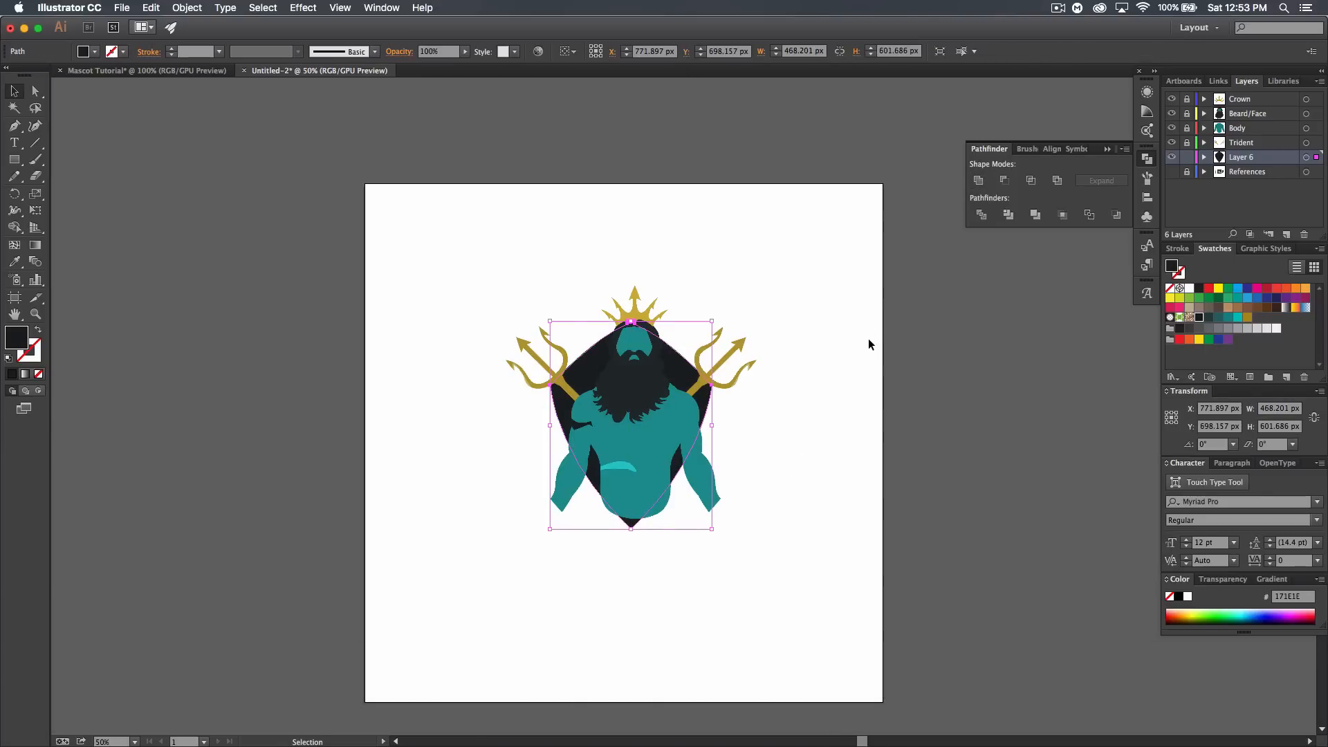
- Nudge the shield 6 px to the right to centre it behind the figure, and widen it evenly about its centre to about 506 px
key(Right)
key(Right)
key(Right)
key(Right)
key(Right)
key(Right)
key(Right)
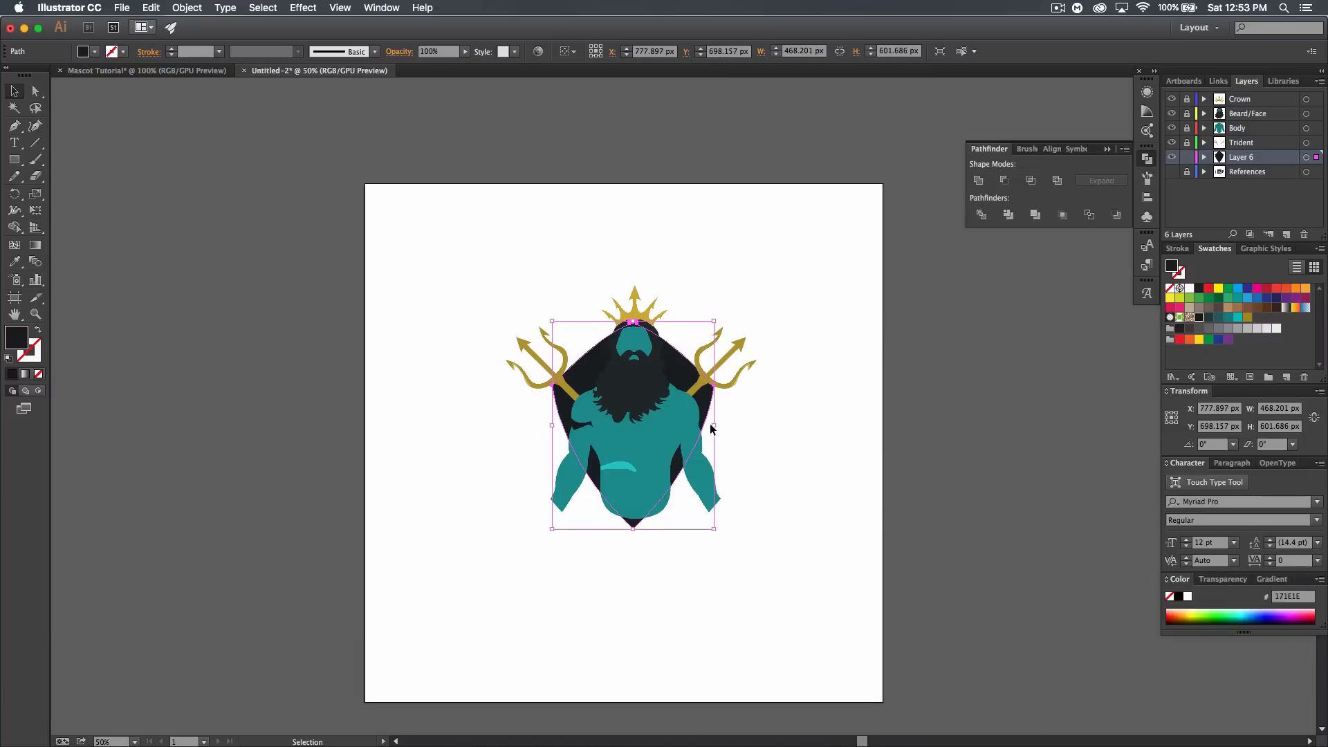
drag(714, 426, 721, 426)
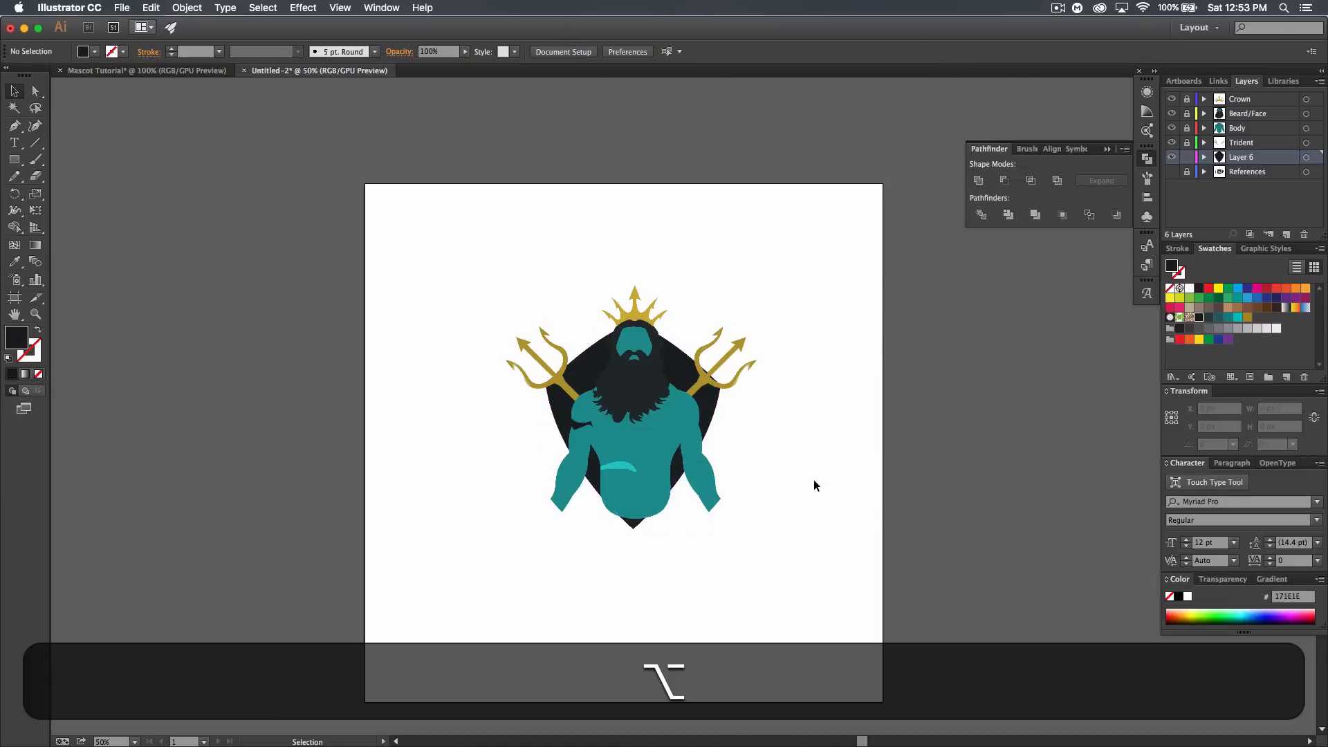
- Give the shield a gold stroke with a weight of 15 pt
click(1303, 157)
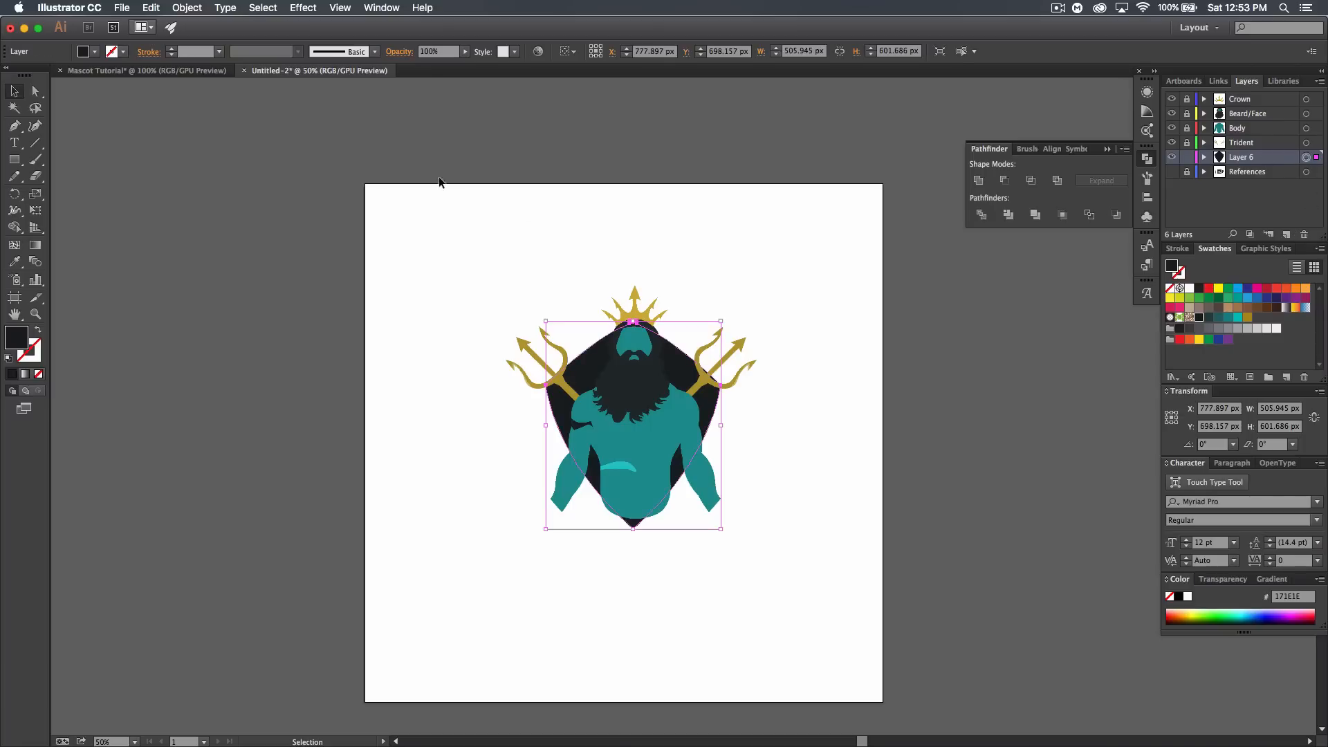
click(122, 52)
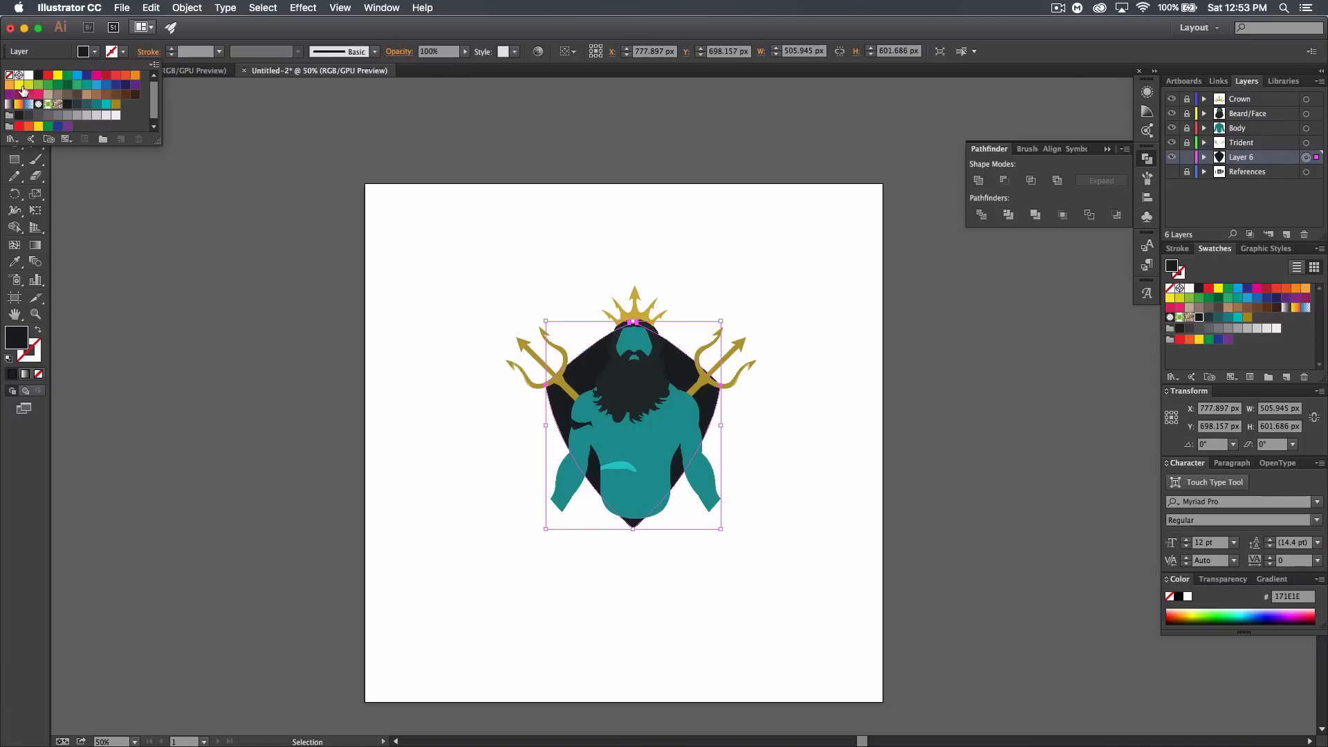
click(116, 103)
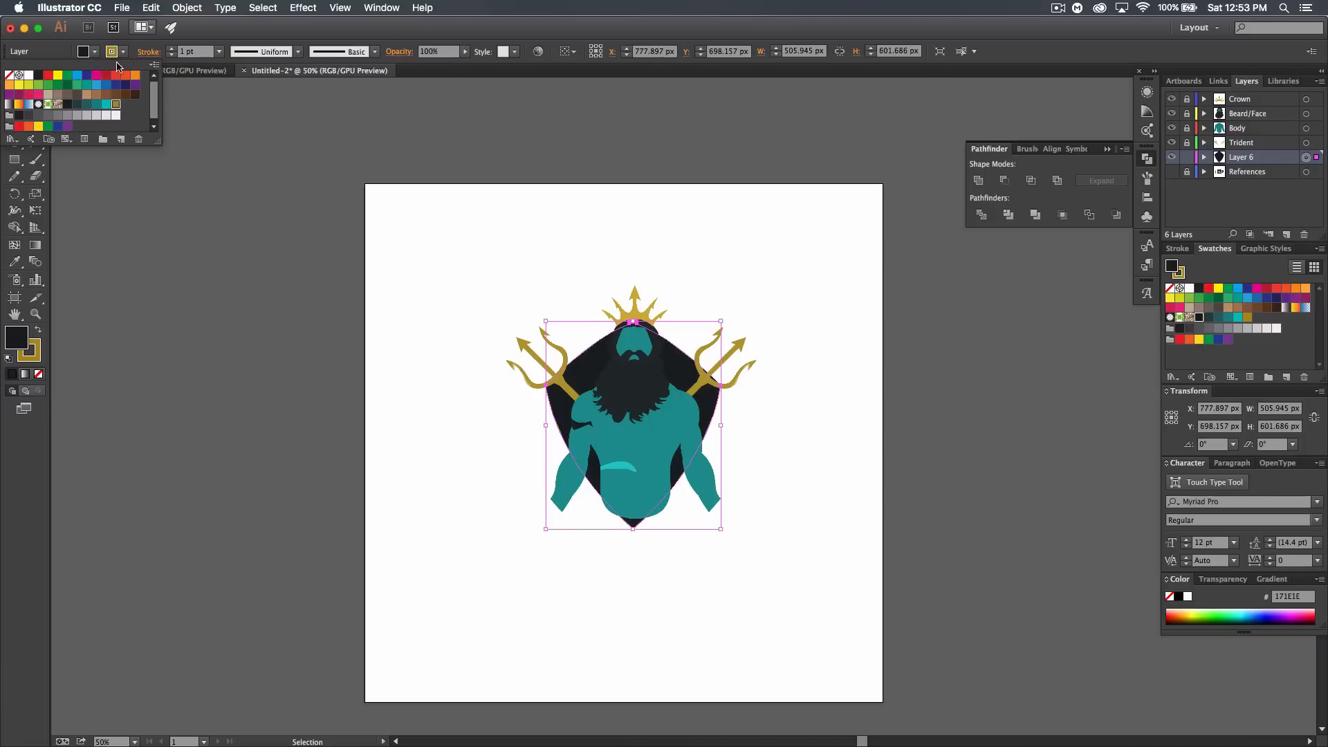
click(172, 49)
click(172, 48)
click(171, 49)
click(171, 48)
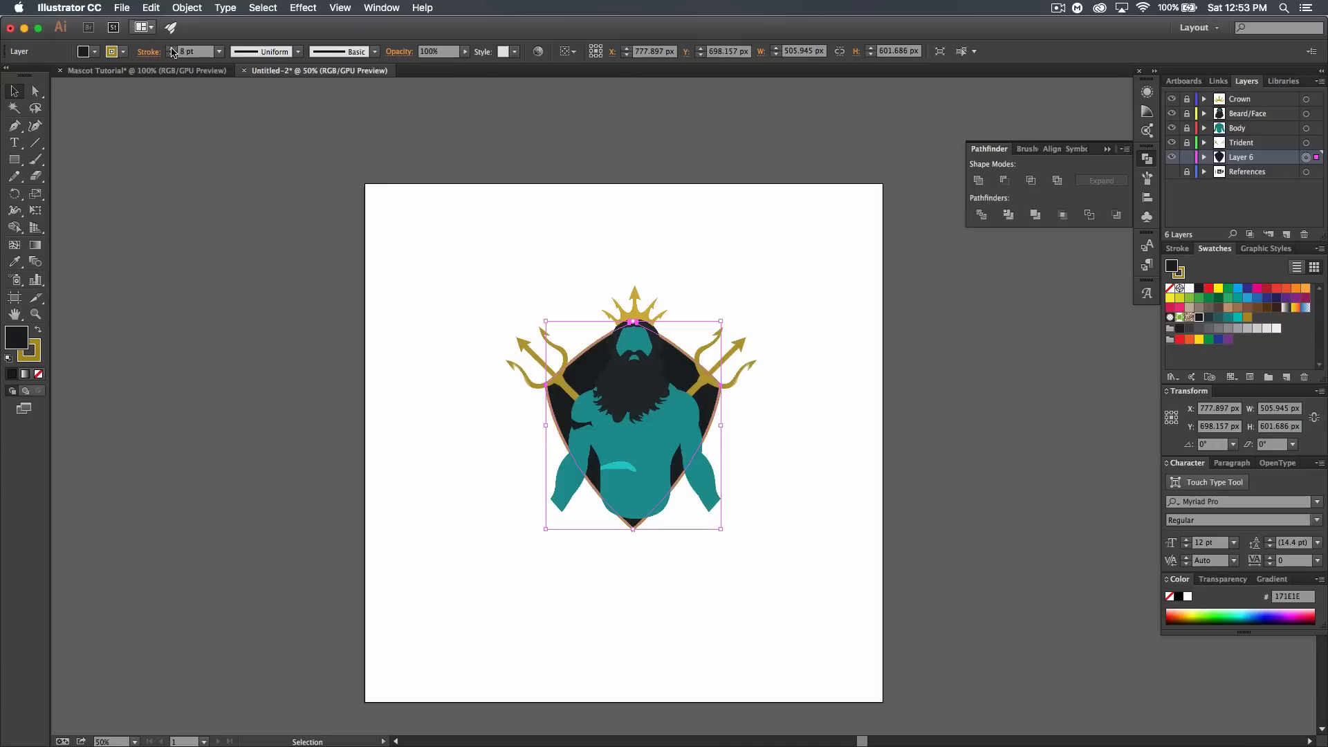
click(845, 475)
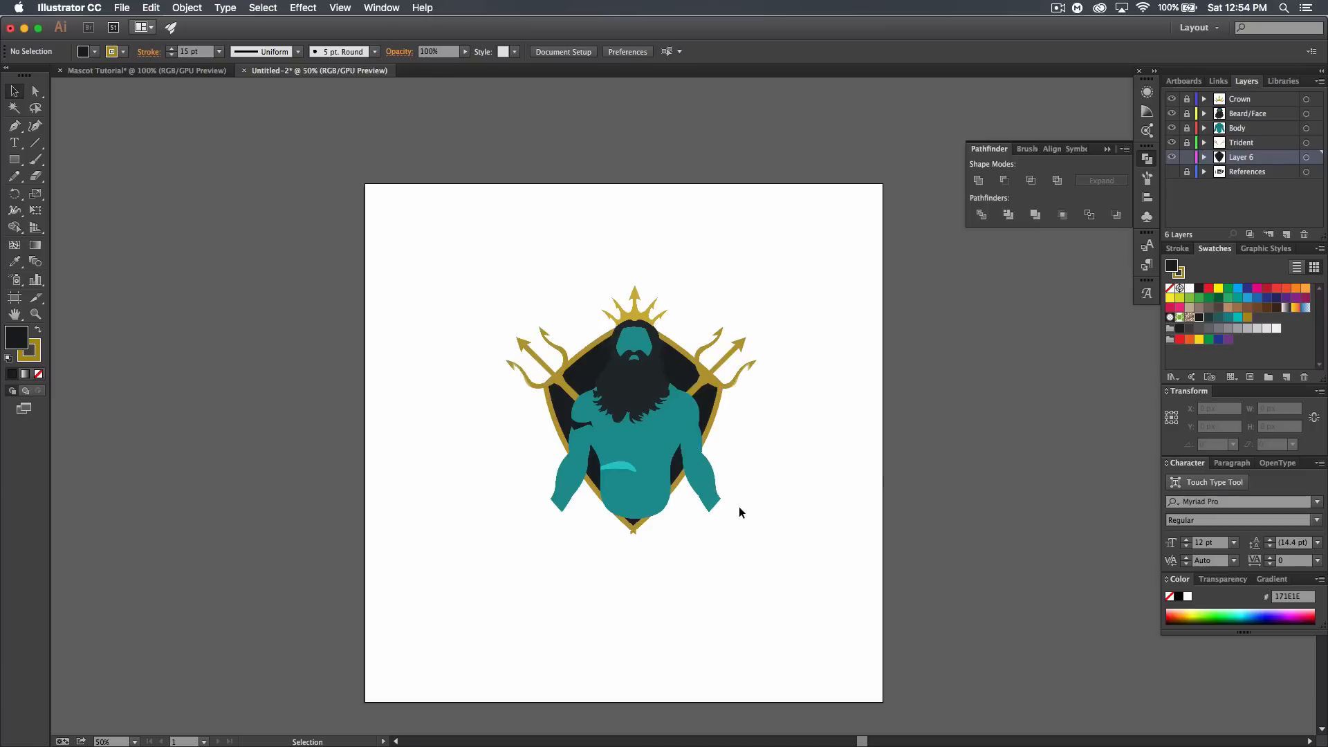
- Unlock the Body layer and try to intersect its artwork with the shield
click(675, 419)
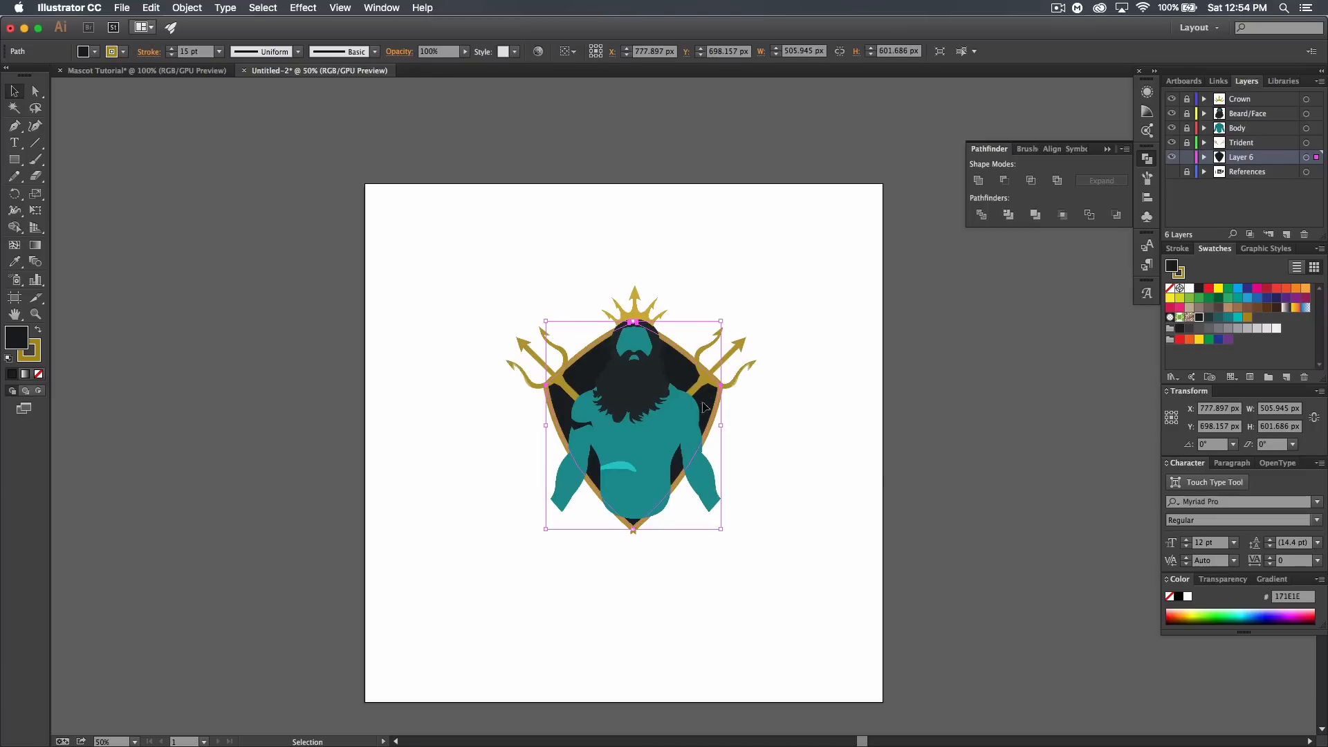
click(1187, 128)
shift+click(1306, 128)
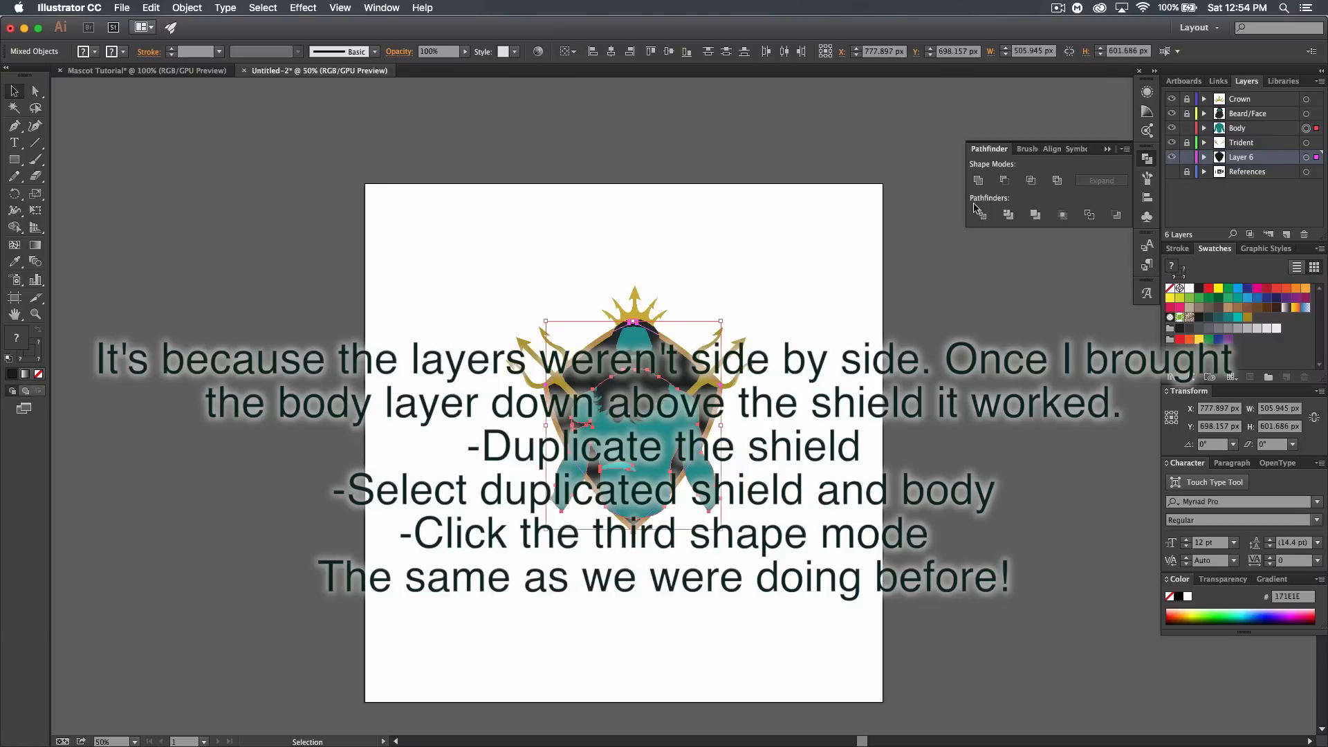
click(1032, 182)
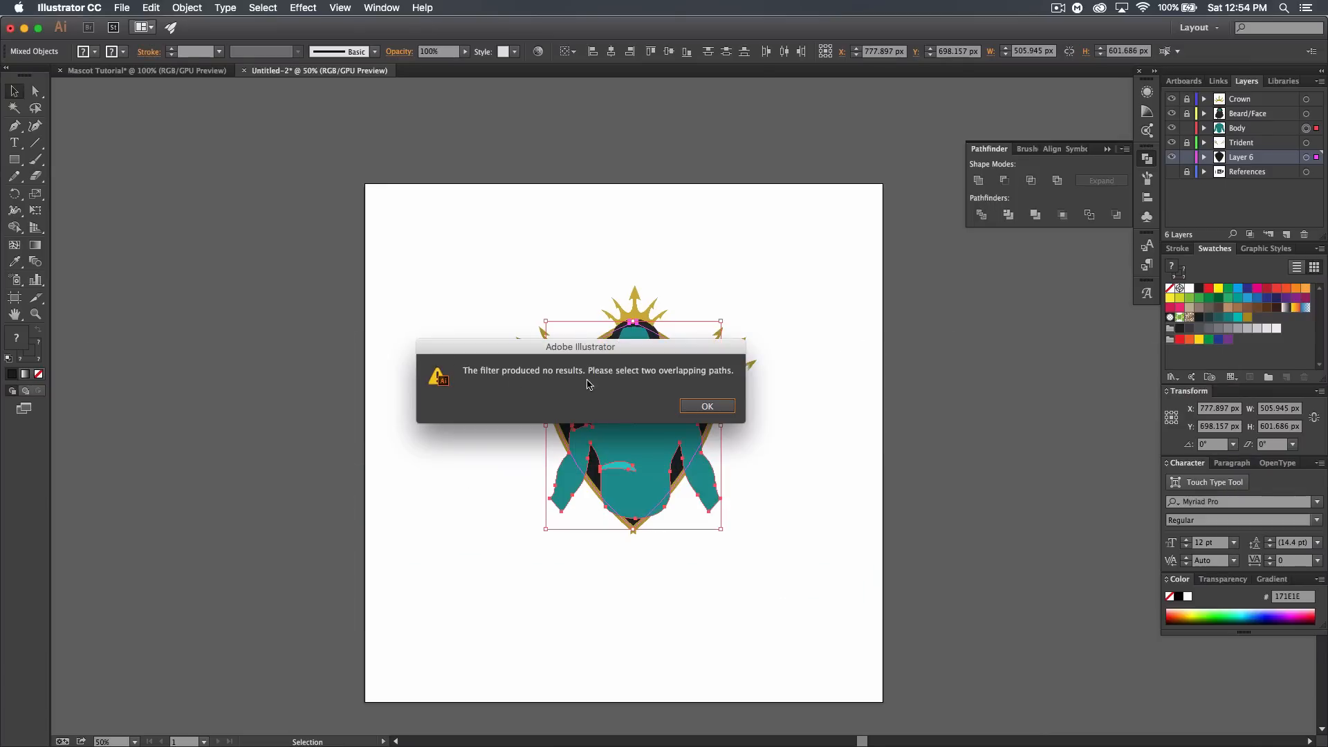
click(703, 410)
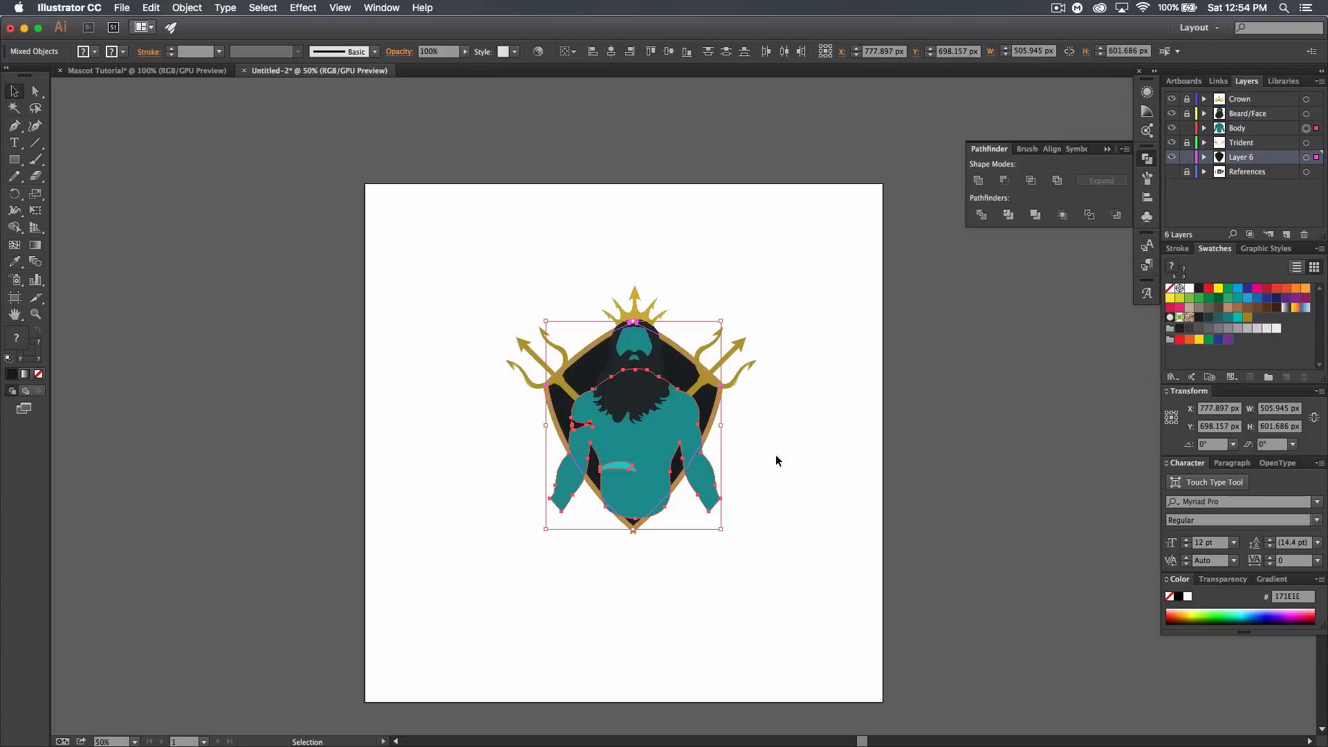
click(803, 489)
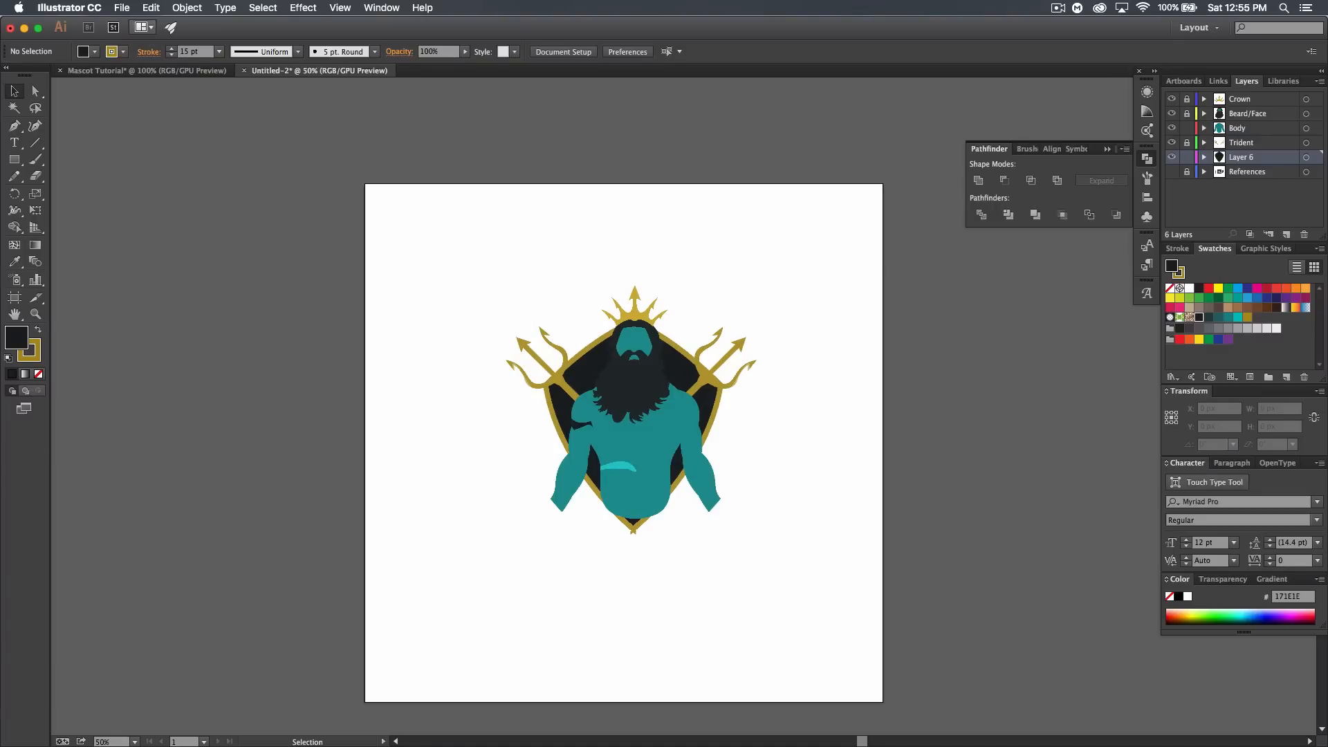
- Switch to Finder and open the finished logo image tridentlogo.png from the Desktop for reference
key(super+Tab)
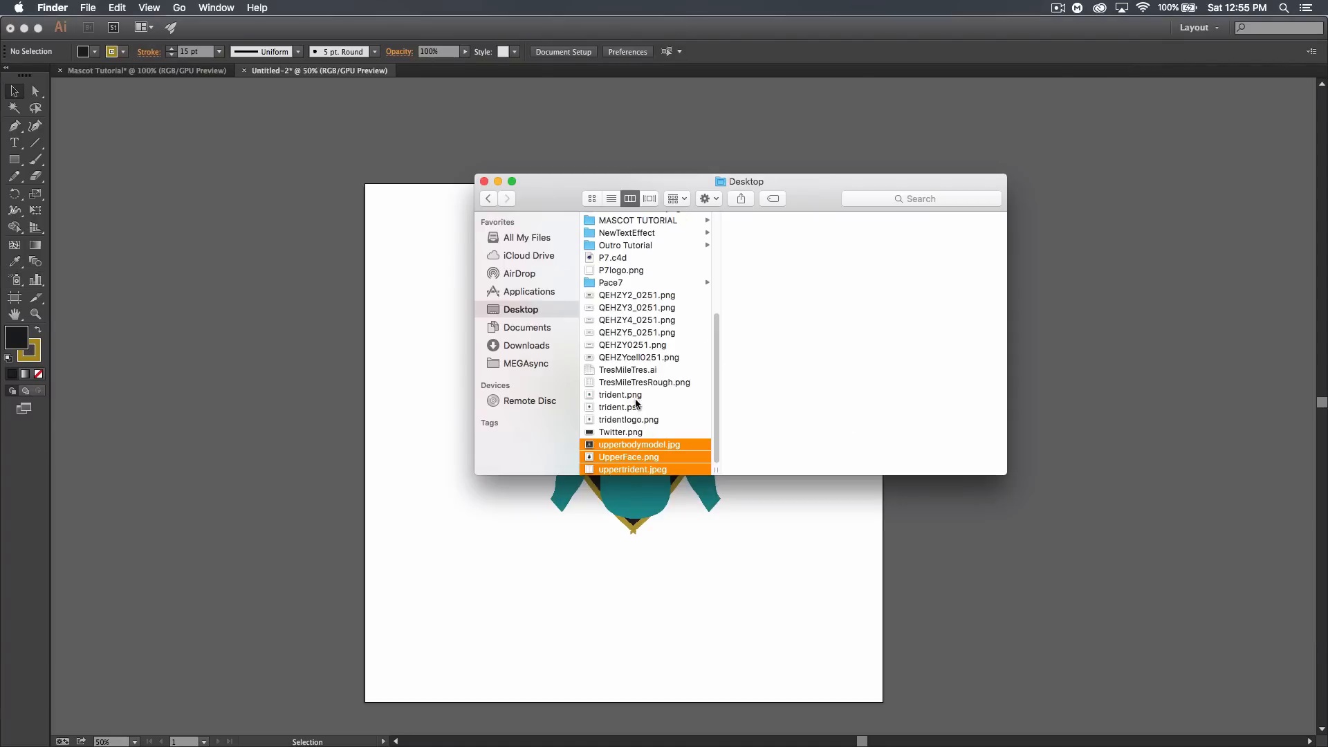
double_click(616, 418)
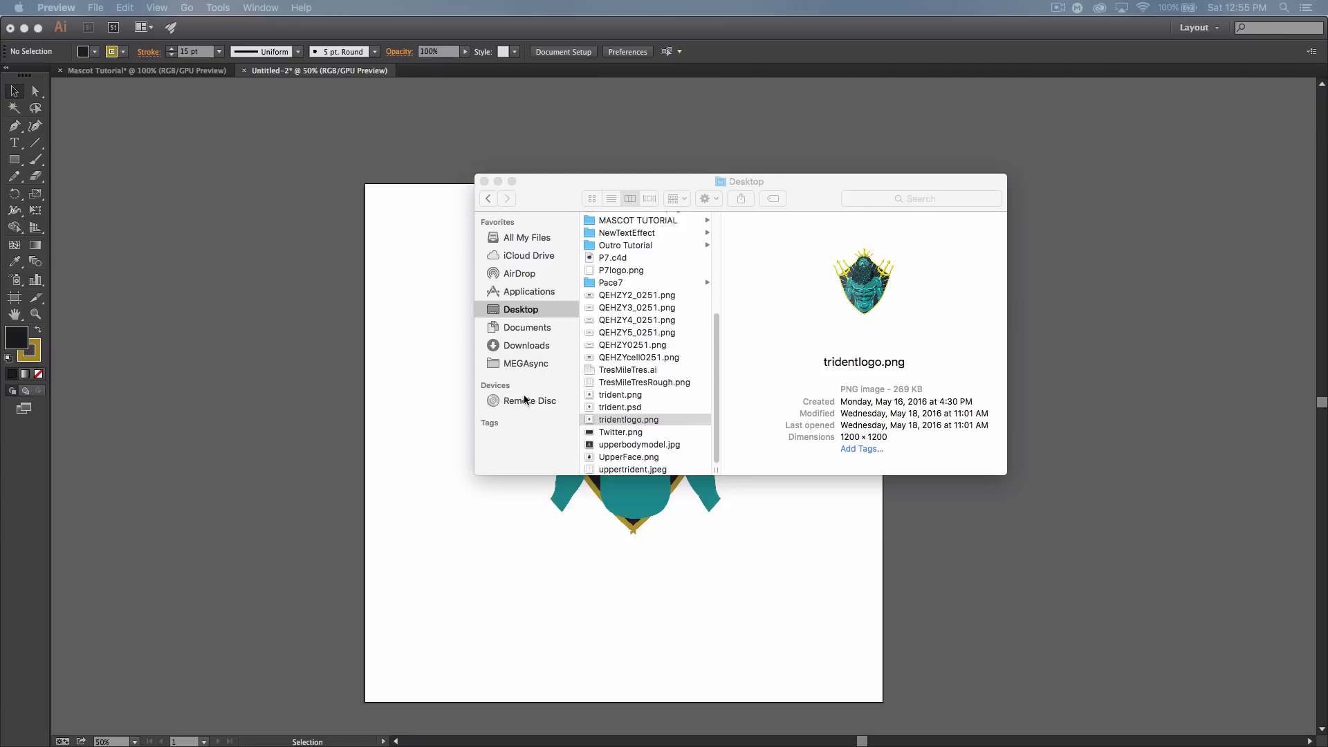